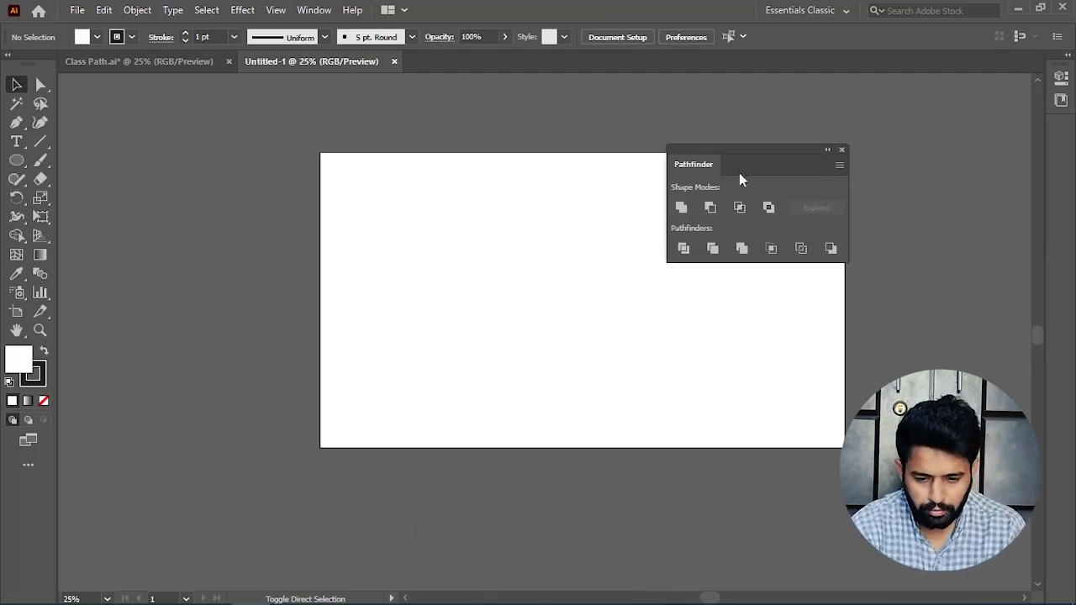
Move the Pathfinder panel clear of the artboard and draw a white square near the artboard's left side
{"action": "left_click_drag", "start_coordinate": [739, 179], "coordinate": [701, 158]}
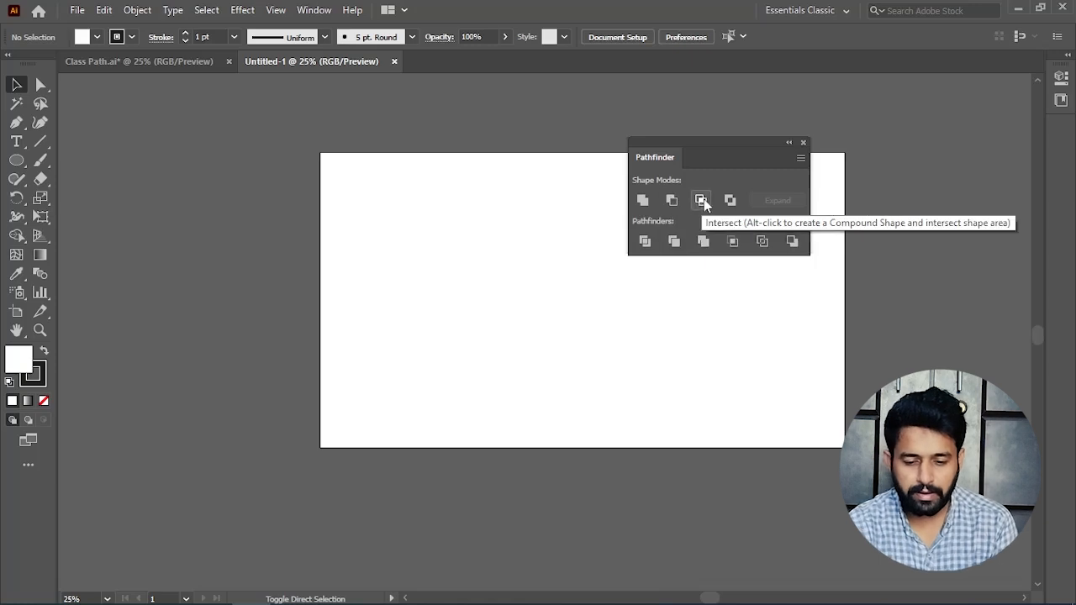
{"action": "left_click_drag", "start_coordinate": [732, 166], "coordinate": [913, 215]}
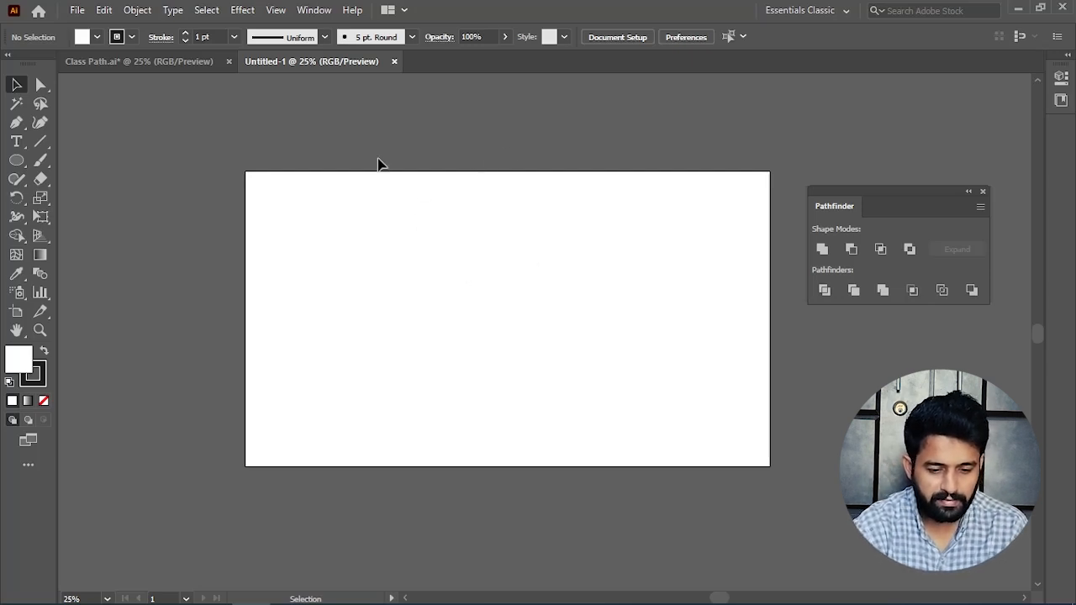
{"action": "right_click", "coordinate": [16, 160]}
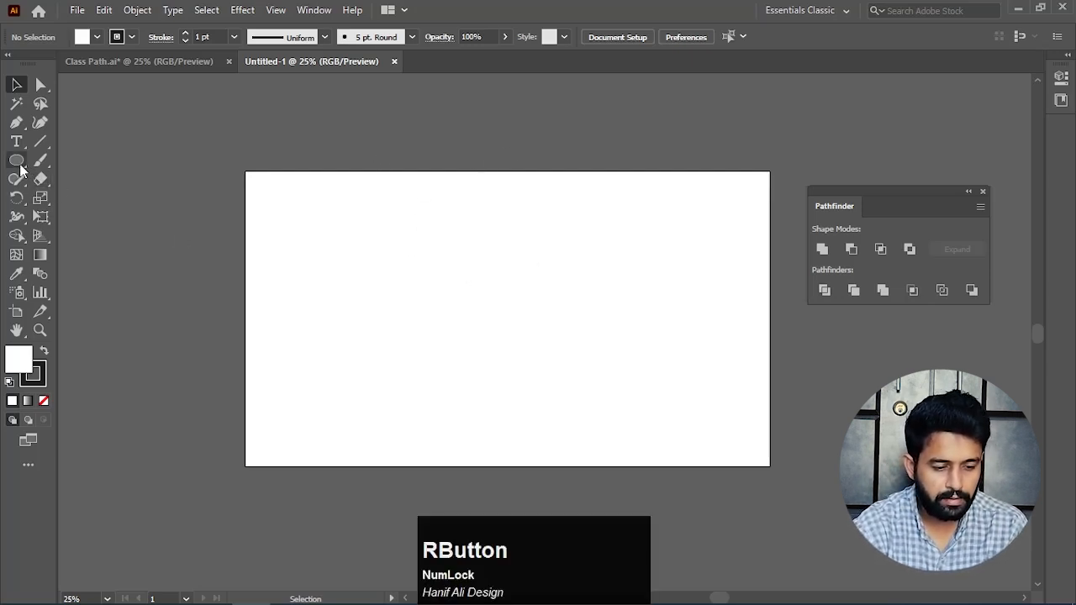
{"action": "left_click", "coordinate": [87, 165]}
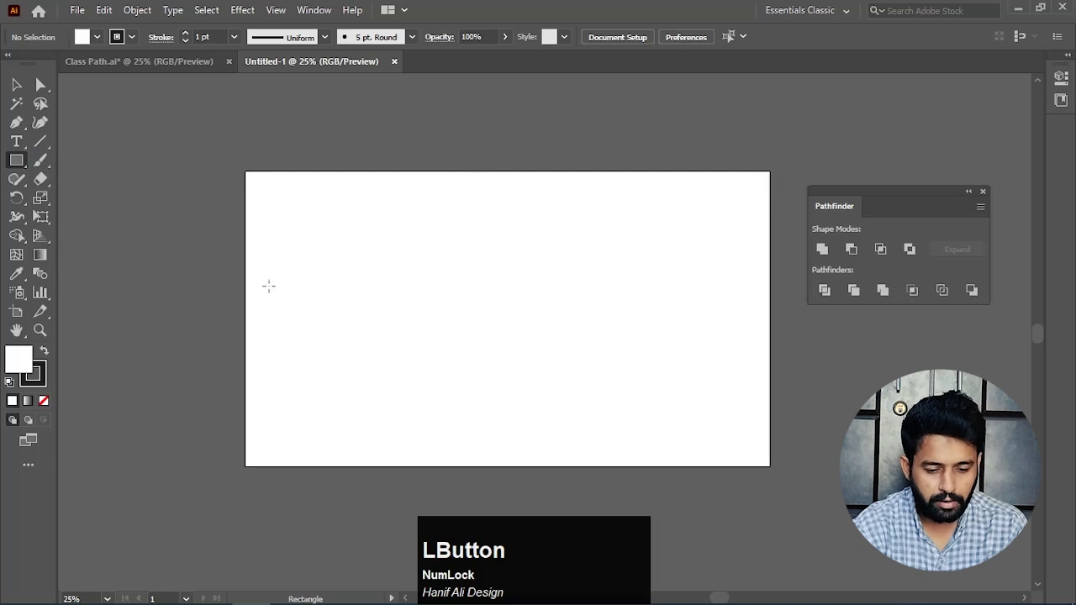
{"action": "left_click_drag", "start_coordinate": [274, 260], "coordinate": [359, 345]}
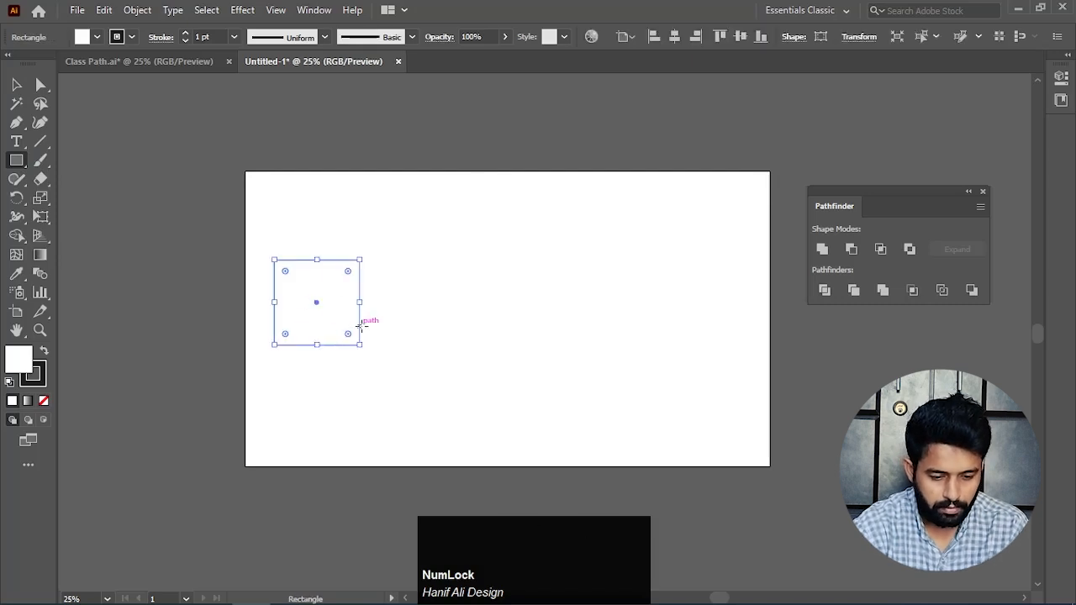
{"action": "key", "text": "v"}
Fill the square with bright red and remove its stroke
{"action": "double_click", "coordinate": [23, 360]}
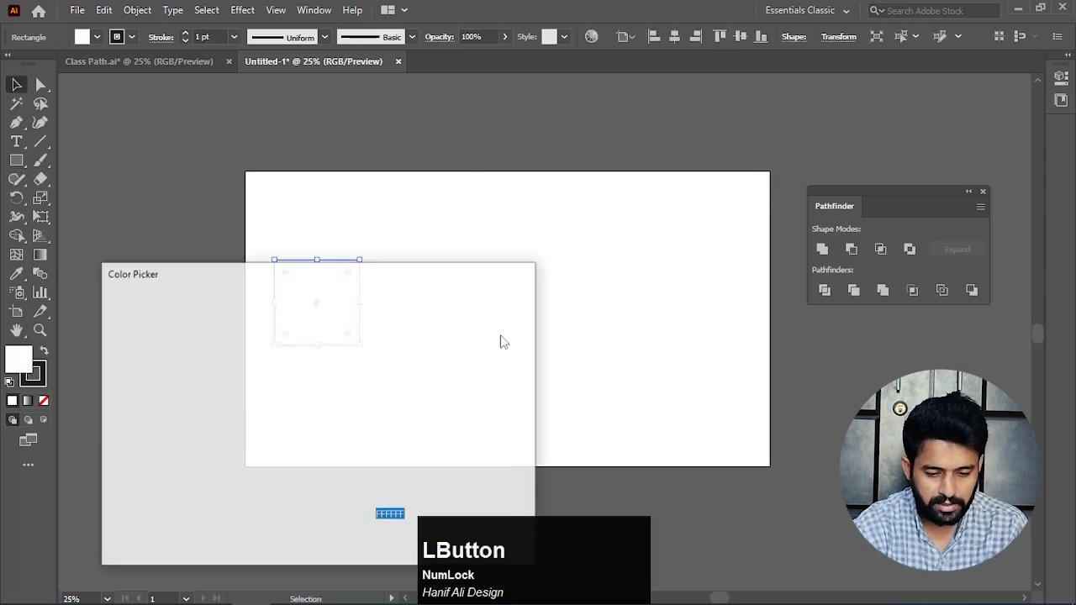
{"action": "left_click_drag", "start_coordinate": [335, 344], "coordinate": [336, 307]}
{"action": "left_click", "coordinate": [308, 327]}
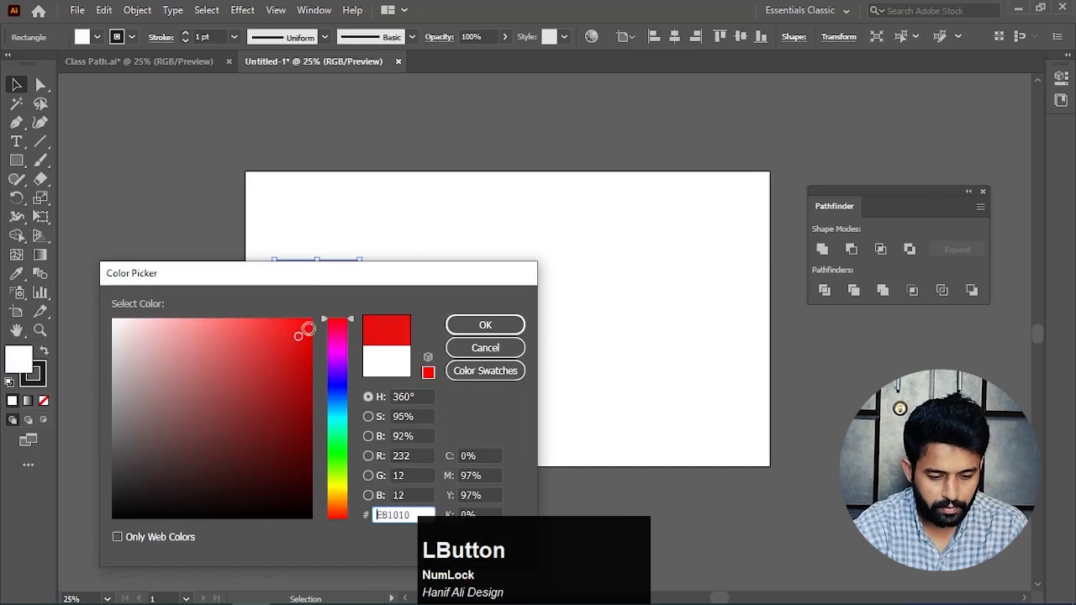
{"action": "left_click", "coordinate": [486, 325]}
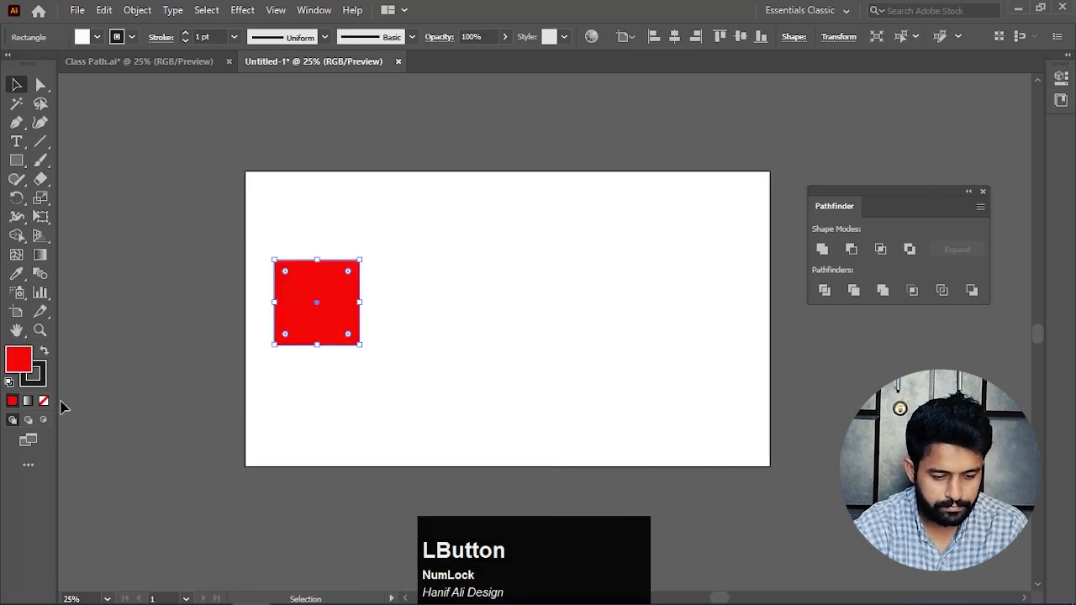
{"action": "left_click", "coordinate": [41, 383]}
{"action": "left_click", "coordinate": [44, 401]}
{"action": "left_click", "coordinate": [21, 362]}
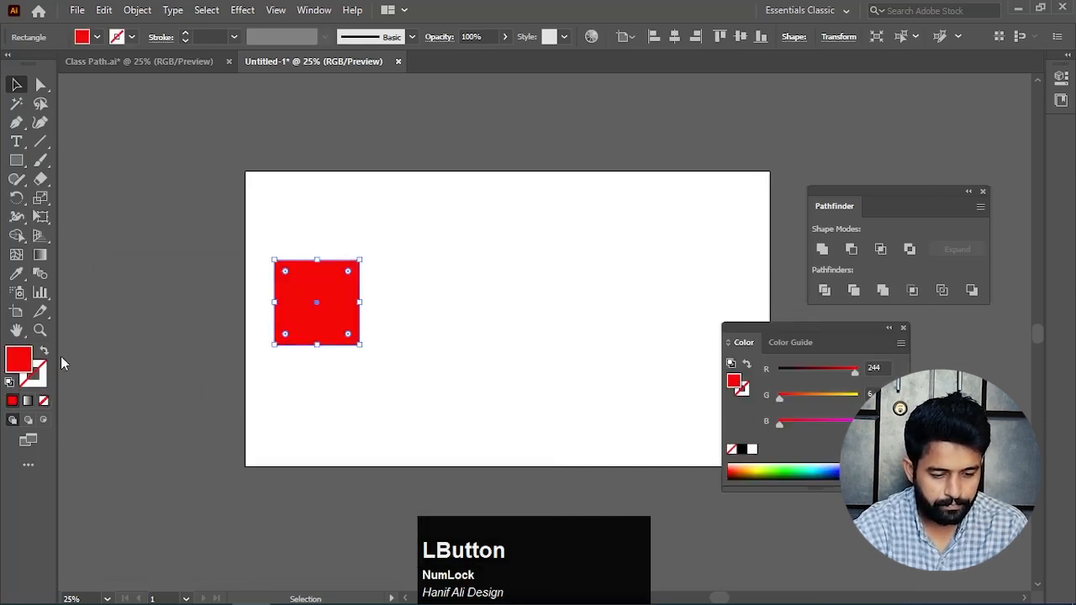
{"action": "left_click_drag", "start_coordinate": [386, 320], "coordinate": [432, 366]}
{"action": "left_click", "coordinate": [469, 402]}
{"action": "left_click_drag", "start_coordinate": [569, 282], "coordinate": [433, 417]}
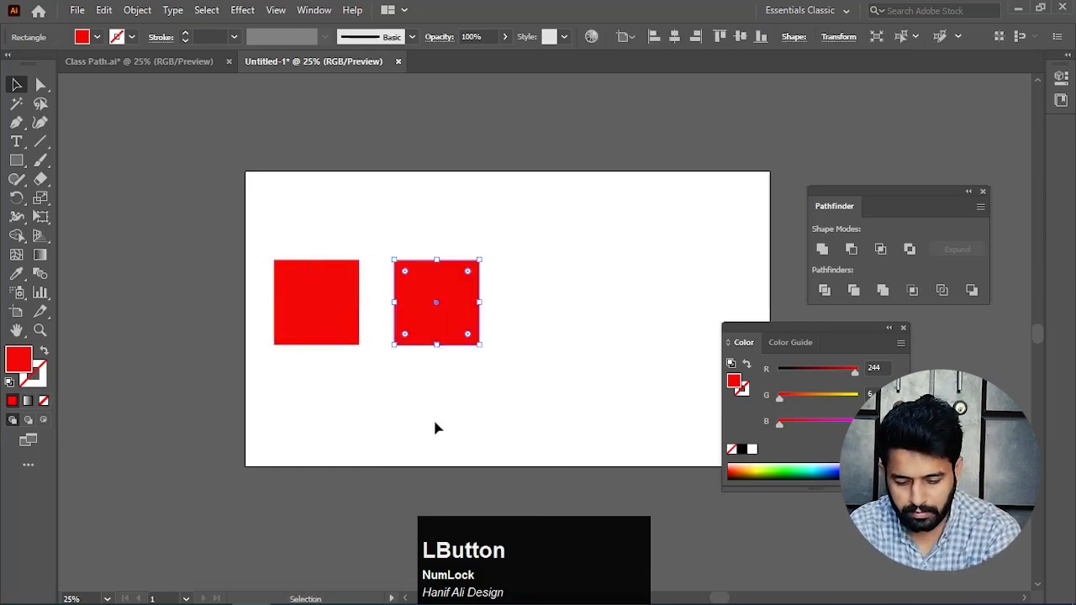
{"action": "key", "text": "Delete"}
Rotate the red square 45 degrees so it stands on its corner as a diamond
{"action": "left_click_drag", "start_coordinate": [384, 314], "coordinate": [353, 373]}
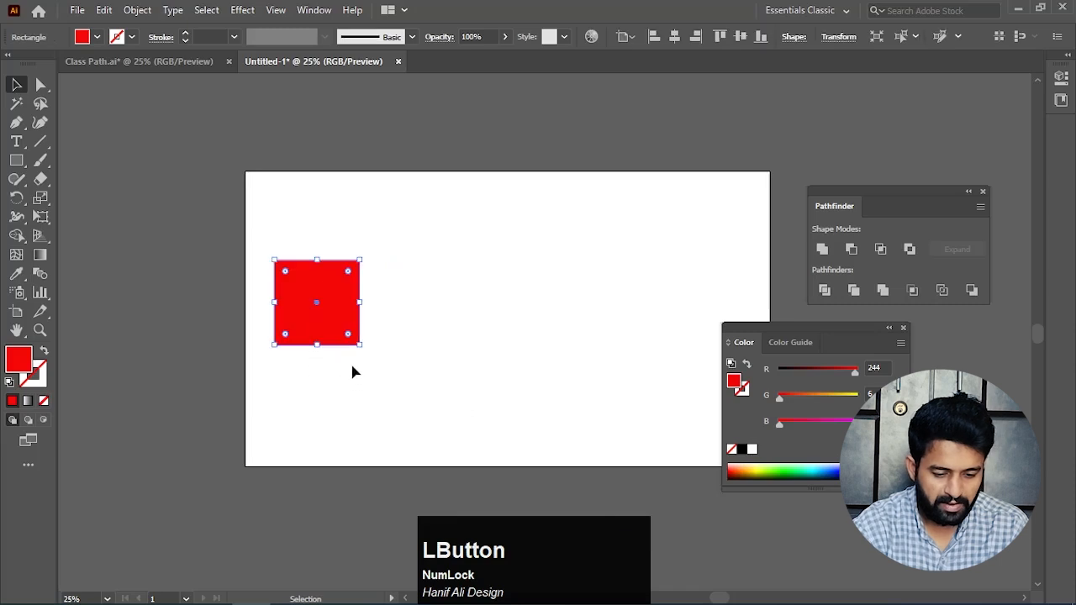
{"action": "left_click", "coordinate": [369, 352]}
{"action": "left_click_drag", "start_coordinate": [402, 324], "coordinate": [344, 393]}
{"action": "left_click_drag", "start_coordinate": [364, 352], "coordinate": [400, 313]}
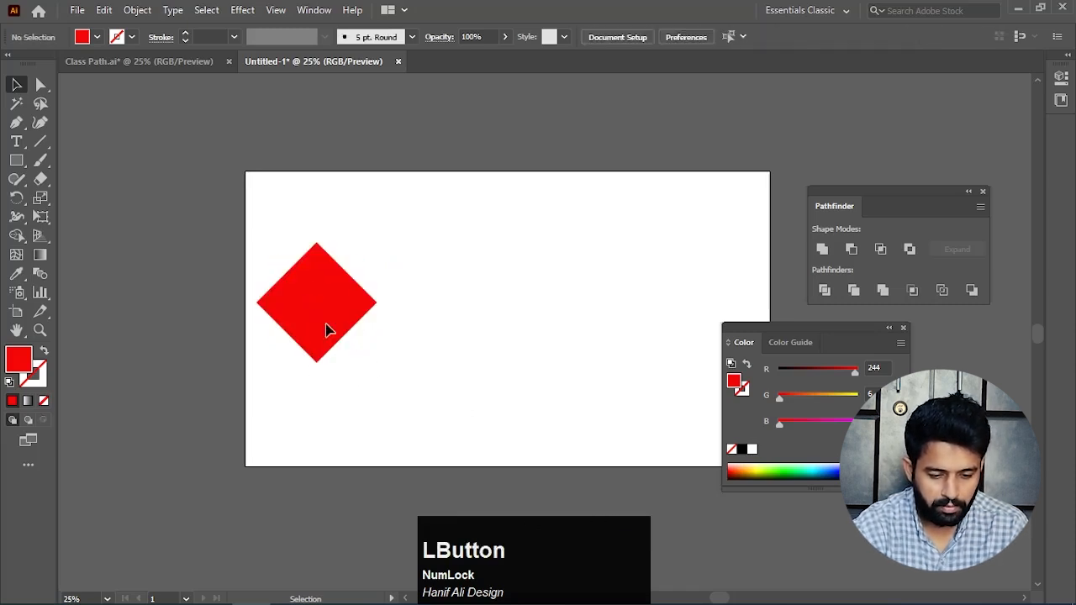
Duplicate the diamond horizontally by about 204 px so the two overlap, and scale the pair down
{"action": "left_click_drag", "start_coordinate": [332, 330], "coordinate": [384, 331]}
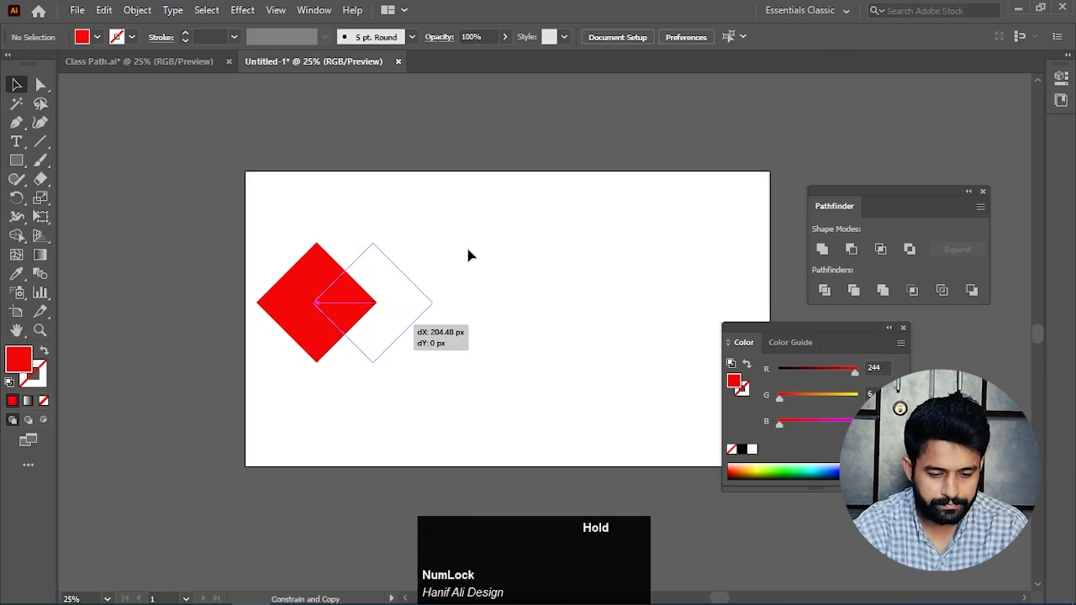
{"action": "left_click_drag", "start_coordinate": [468, 242], "coordinate": [294, 374]}
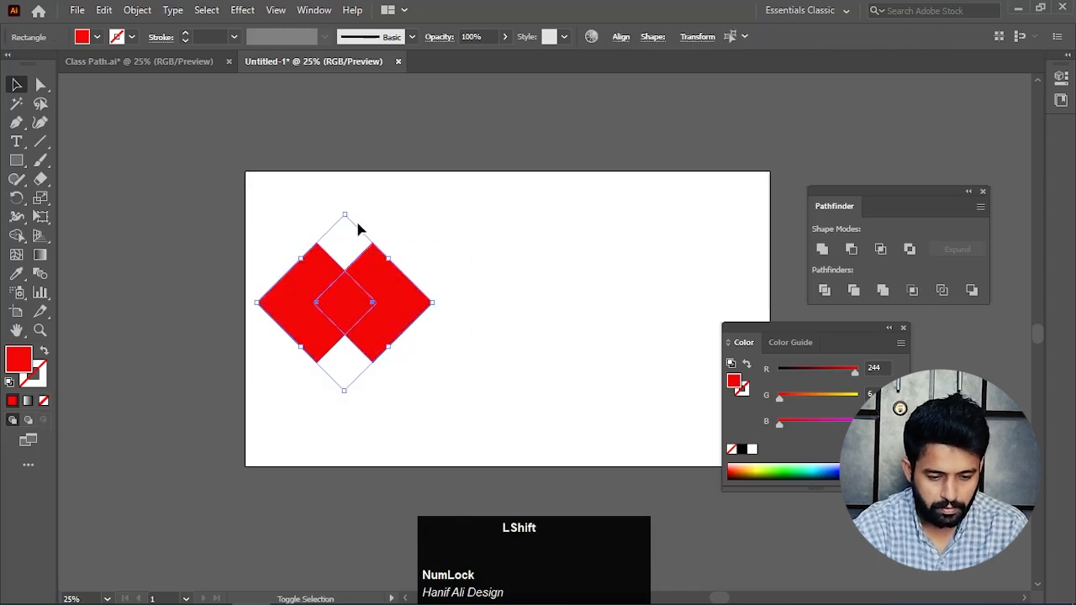
{"action": "left_click_drag", "start_coordinate": [345, 217], "coordinate": [340, 271]}
{"action": "mouse_move", "coordinate": [368, 343]}
{"action": "left_mouse_down"}
{"action": "mouse_move", "coordinate": [357, 319]}
{"action": "mouse_move", "coordinate": [351, 333]}
{"action": "left_mouse_up"}
{"action": "left_click", "coordinate": [482, 344]}
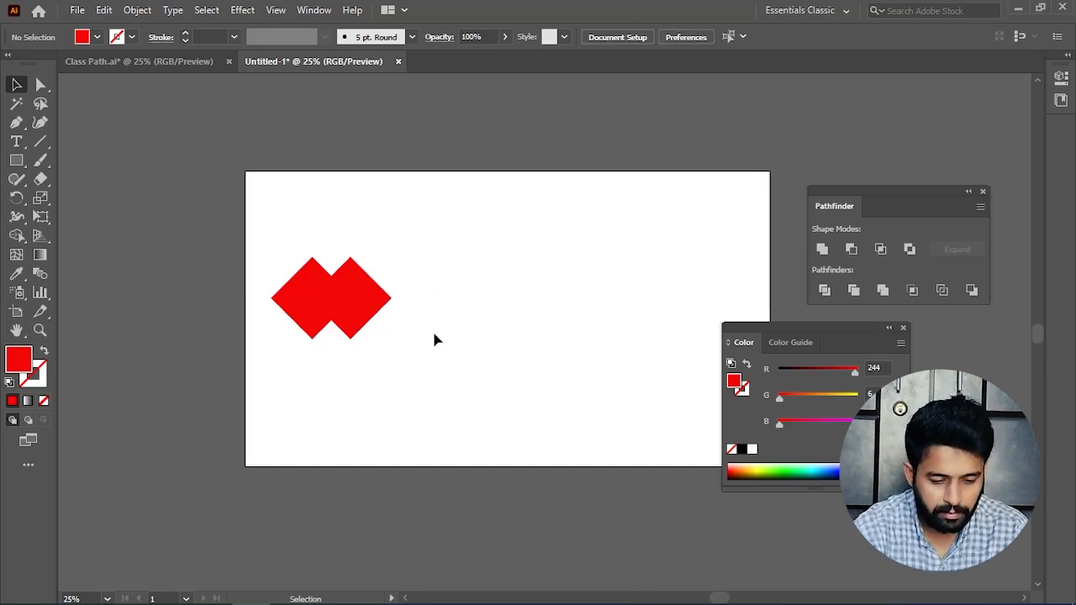
Change the fill of the front diamond on the right from red to bright blue
{"action": "left_click", "coordinate": [372, 314]}
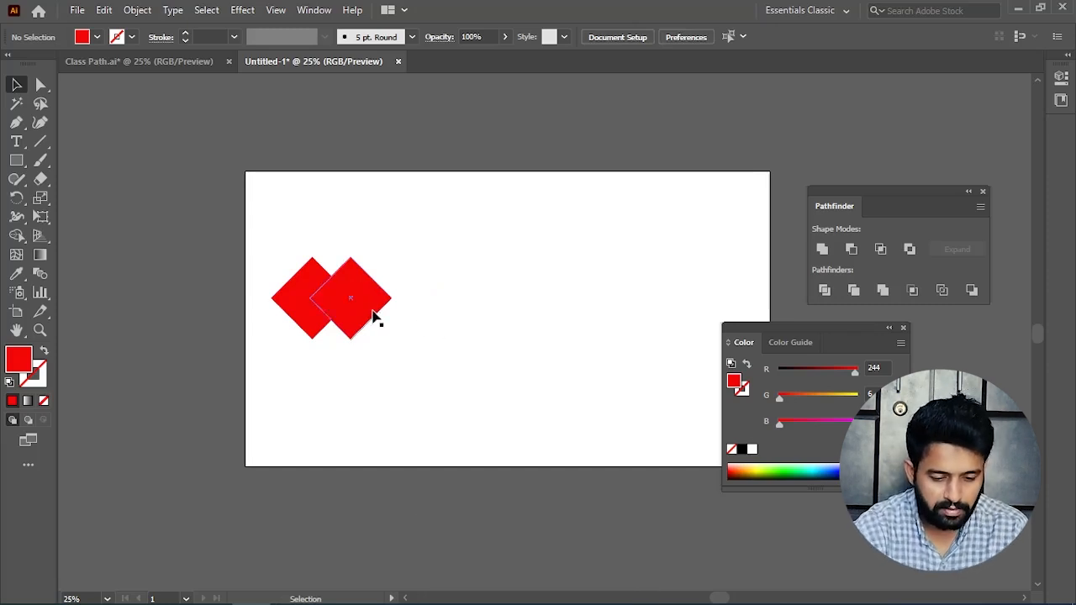
{"action": "double_click", "coordinate": [30, 362]}
{"action": "left_click", "coordinate": [336, 383]}
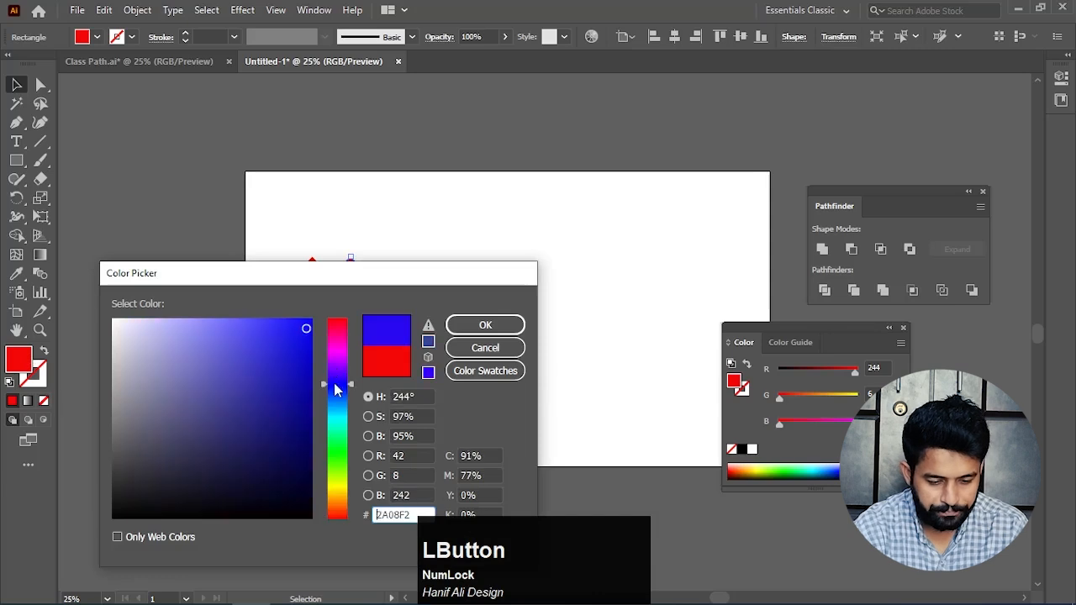
{"action": "left_click", "coordinate": [484, 325]}
{"action": "left_click", "coordinate": [458, 345]}
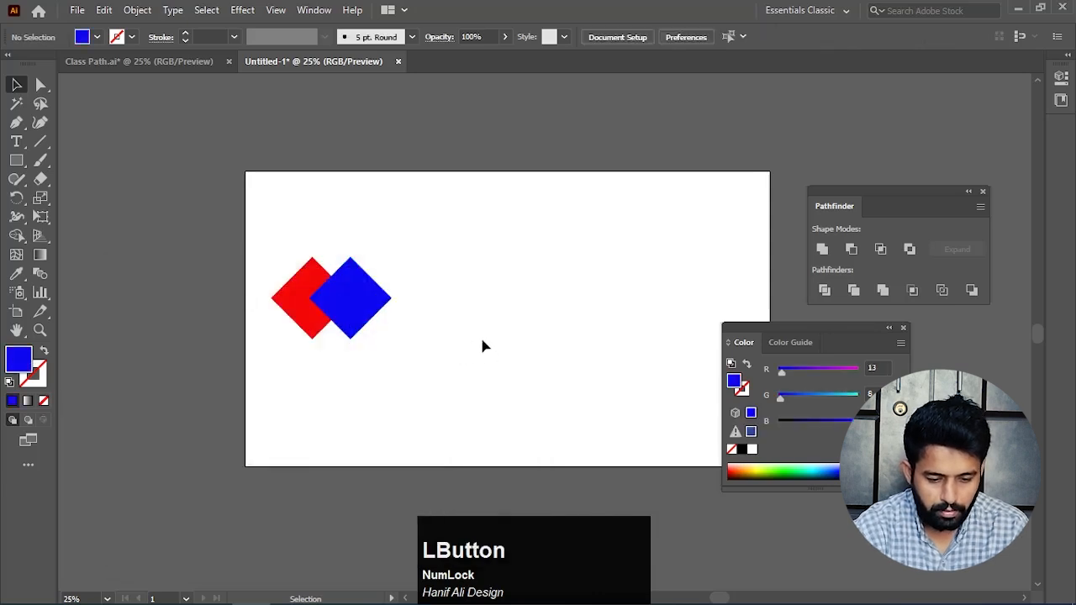
Copy the red and blue diamond pair to the right and repeat the copy twice for a row of four pairs
{"action": "left_click_drag", "start_coordinate": [480, 337], "coordinate": [456, 310]}
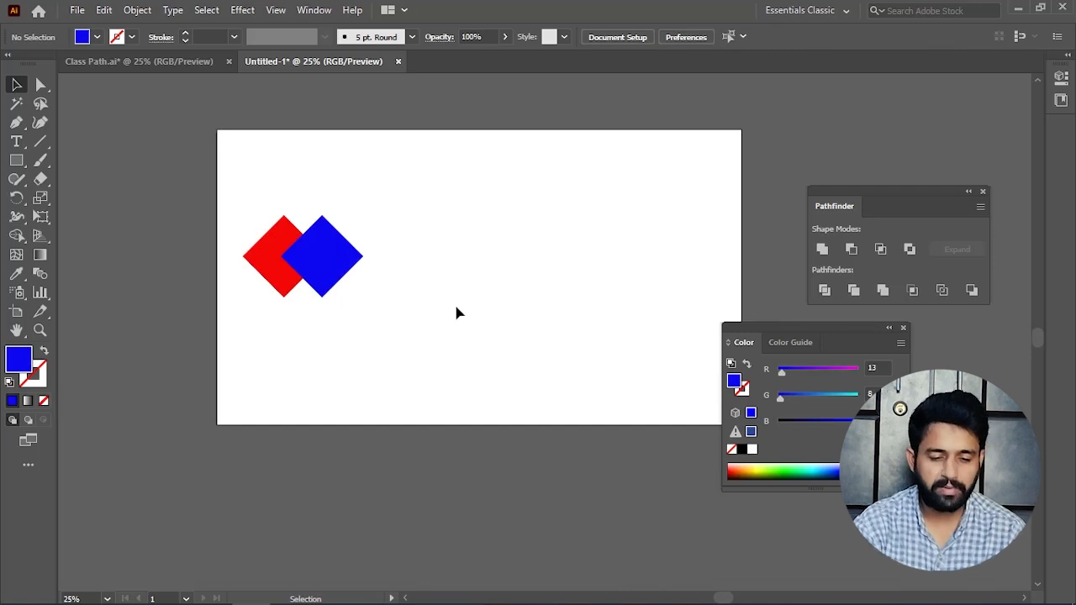
{"action": "left_click_drag", "start_coordinate": [426, 239], "coordinate": [418, 281]}
{"action": "key", "text": "ctrl+d"}
{"action": "key", "text": "ctrl+d"}
{"action": "scroll", "coordinate": [535, 360], "scroll_direction": "down", "scroll_amount": 1}
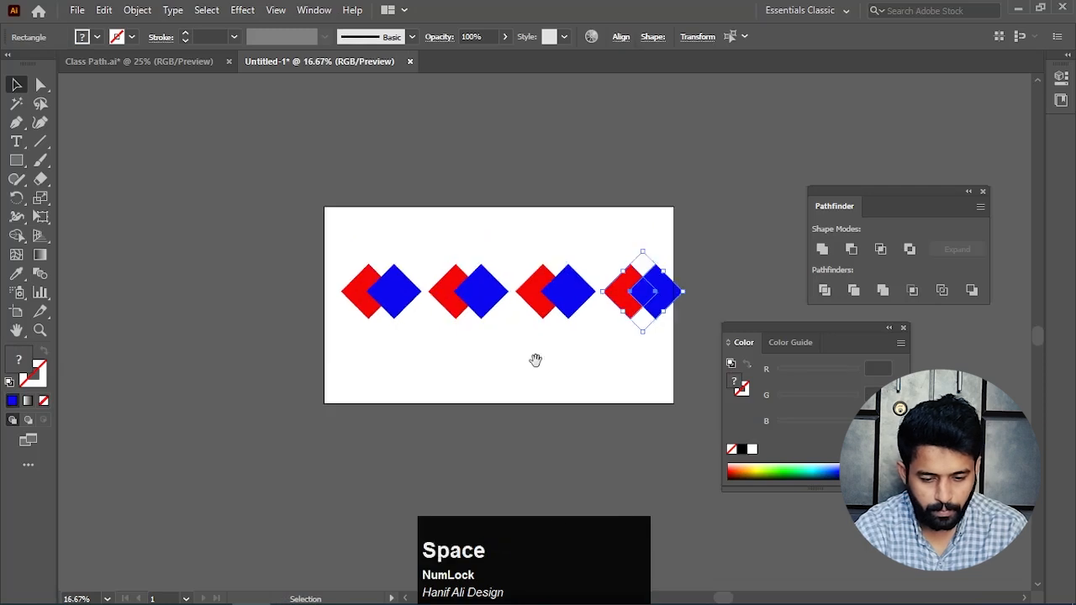
Scale all four diamond pairs down together and reposition the row so it fits inside the artboard
{"action": "left_click_drag", "start_coordinate": [535, 359], "coordinate": [470, 372]}
{"action": "left_click_drag", "start_coordinate": [620, 247], "coordinate": [294, 357]}
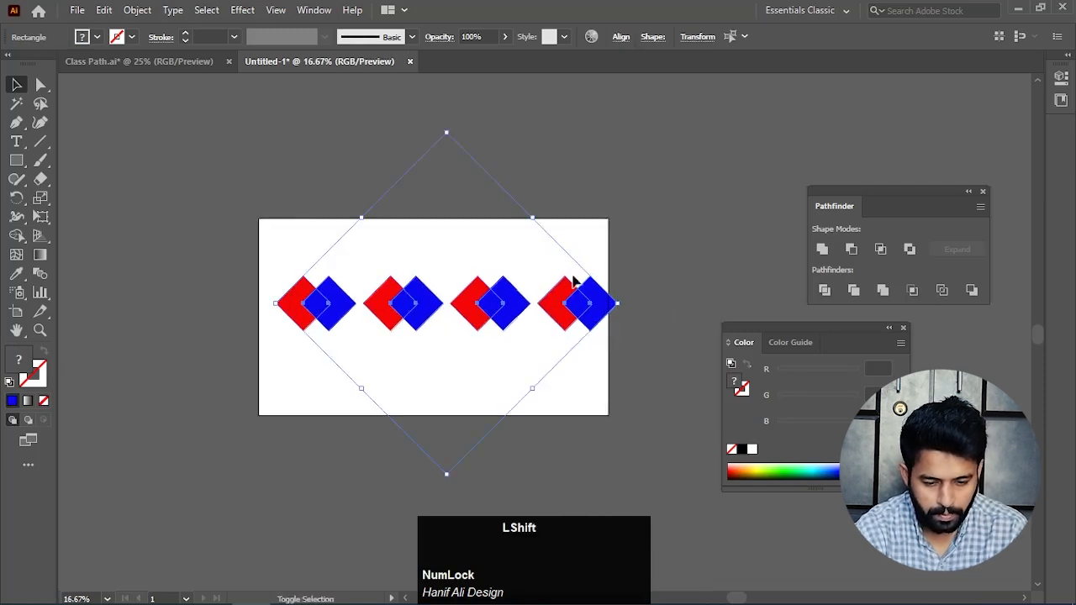
{"action": "left_click_drag", "start_coordinate": [448, 133], "coordinate": [454, 155]}
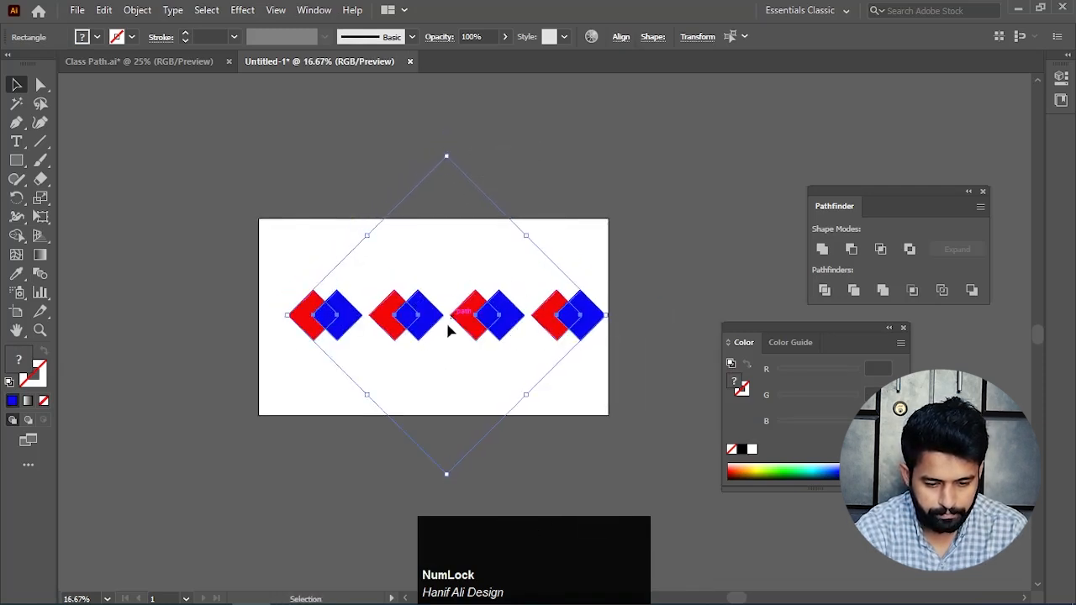
{"action": "mouse_move", "coordinate": [448, 332]}
{"action": "left_mouse_down"}
{"action": "mouse_move", "coordinate": [413, 311]}
{"action": "mouse_move", "coordinate": [435, 324]}
{"action": "left_mouse_up"}
{"action": "left_click", "coordinate": [473, 389]}
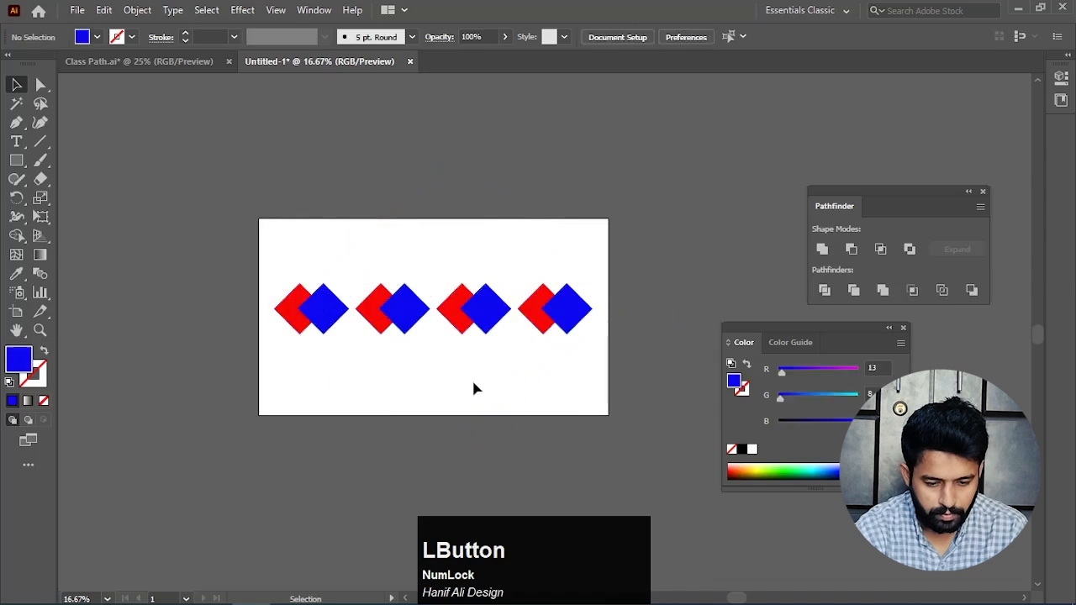
Move the Pathfinder panel above the shapes and unite the first diamond pair into a single shape
{"action": "scroll", "coordinate": [412, 360], "scroll_direction": "up", "scroll_amount": 1, "text": "alt"}
{"action": "left_click_drag", "start_coordinate": [342, 339], "coordinate": [358, 346]}
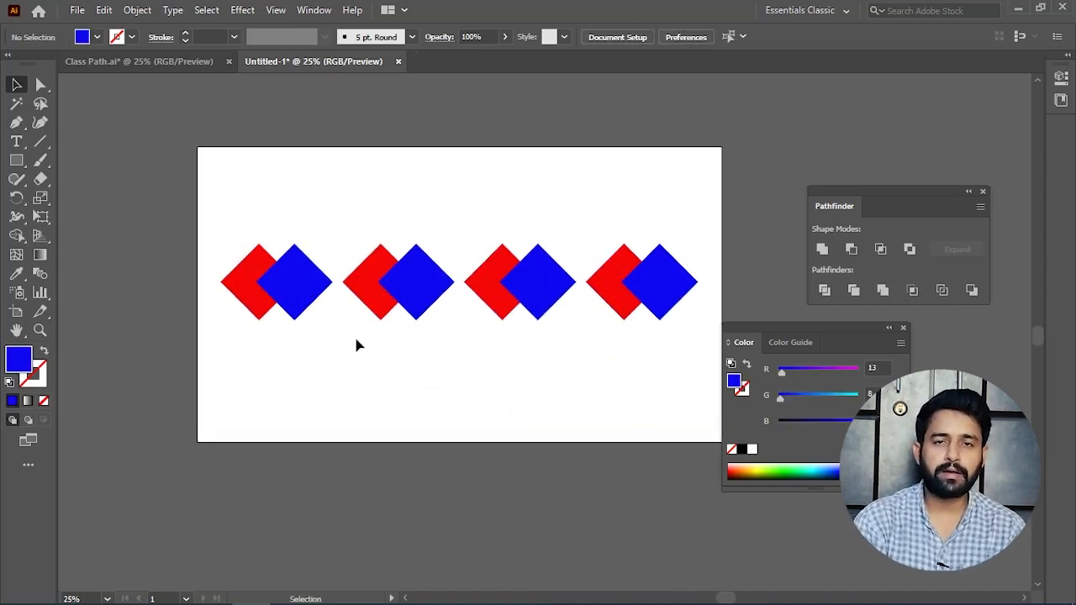
{"action": "left_click_drag", "start_coordinate": [315, 212], "coordinate": [234, 349]}
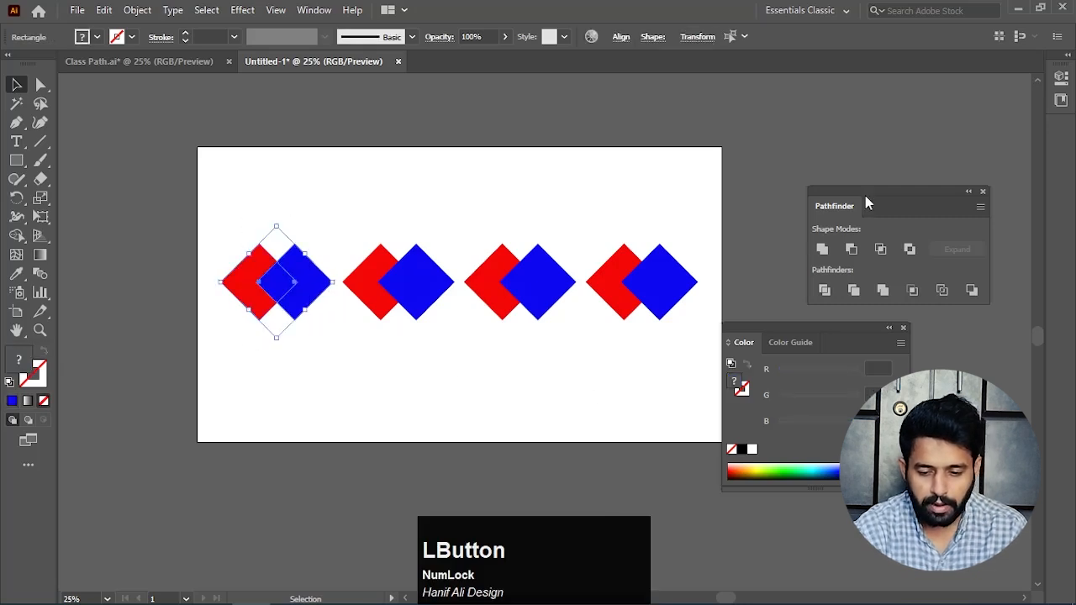
{"action": "left_click_drag", "start_coordinate": [890, 202], "coordinate": [498, 128]}
{"action": "left_click", "coordinate": [435, 171]}
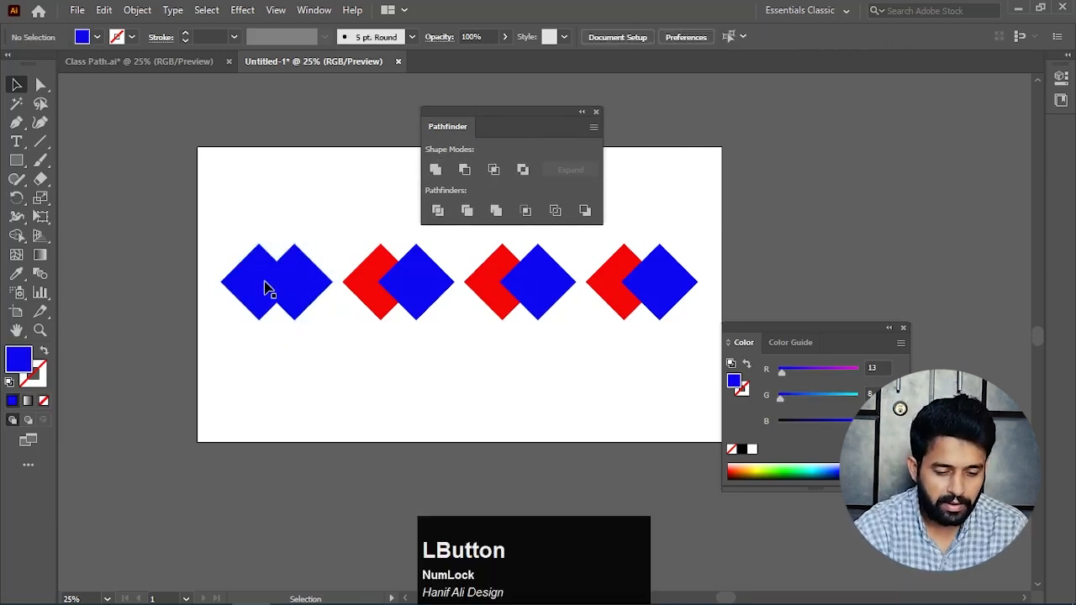
{"action": "left_click_drag", "start_coordinate": [264, 284], "coordinate": [290, 248]}
{"action": "key", "text": "ctrl+z"}
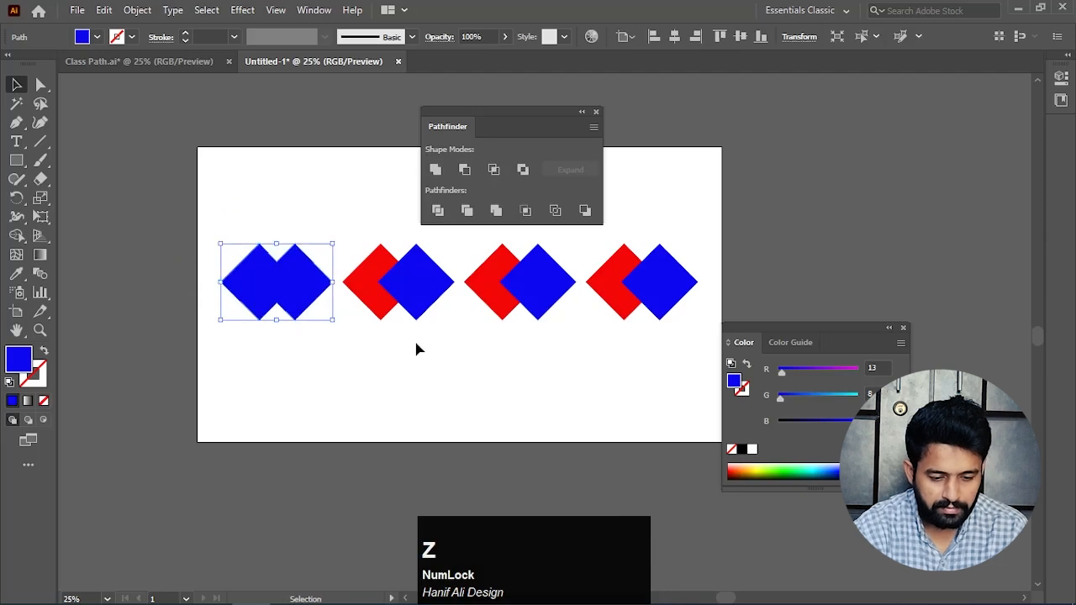
Apply Minus Front to the second diamond pair to cut the blue diamond out of the red one
{"action": "left_click_drag", "start_coordinate": [433, 359], "coordinate": [371, 271]}
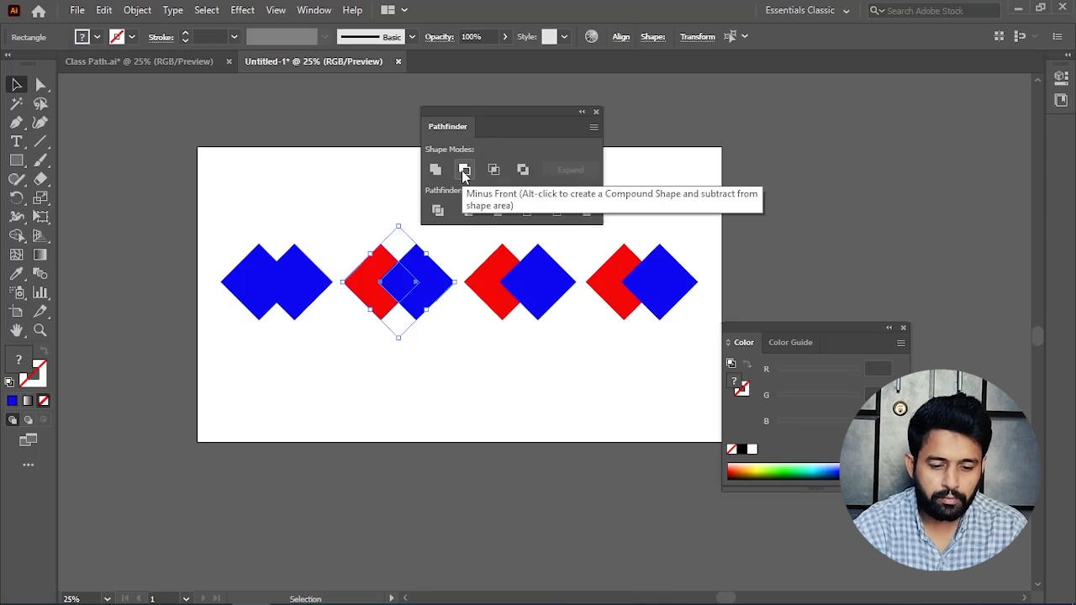
{"action": "left_click", "coordinate": [332, 179]}
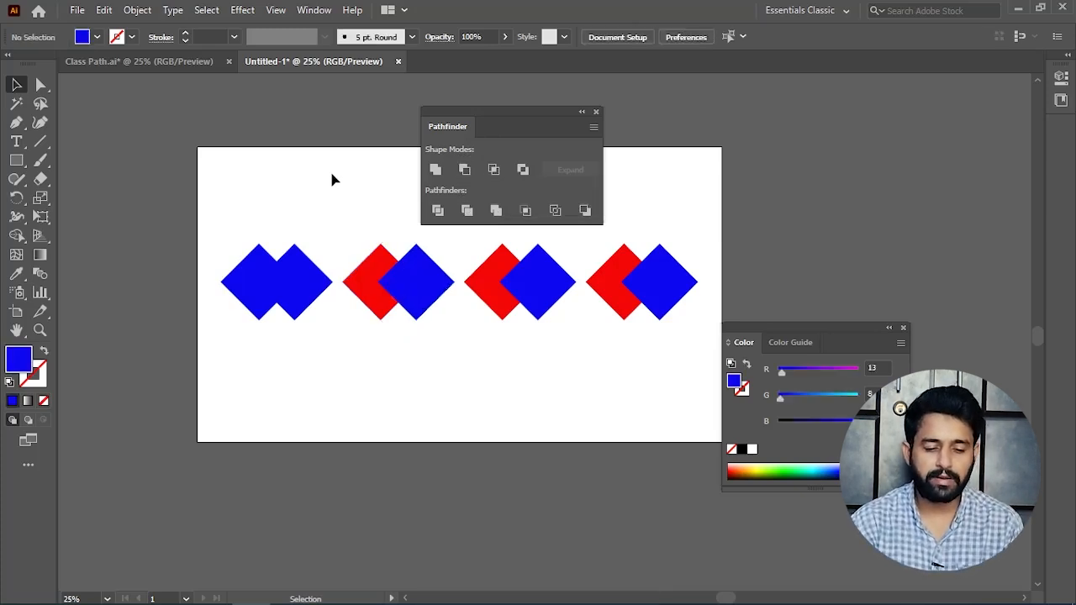
{"action": "left_click_drag", "start_coordinate": [386, 210], "coordinate": [410, 338]}
{"action": "left_click", "coordinate": [464, 169]}
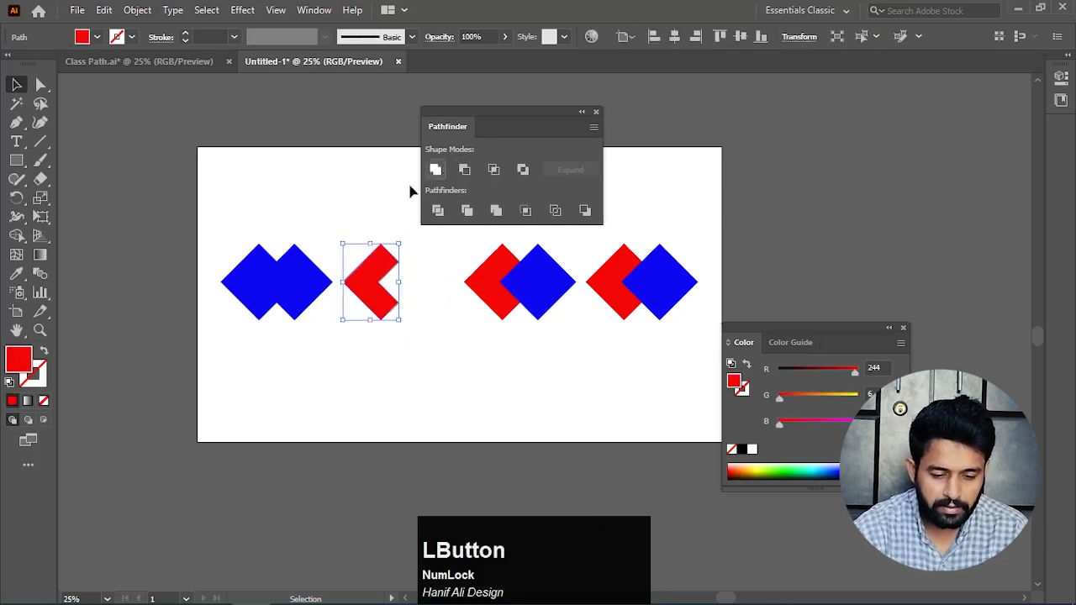
{"action": "left_click", "coordinate": [370, 199]}
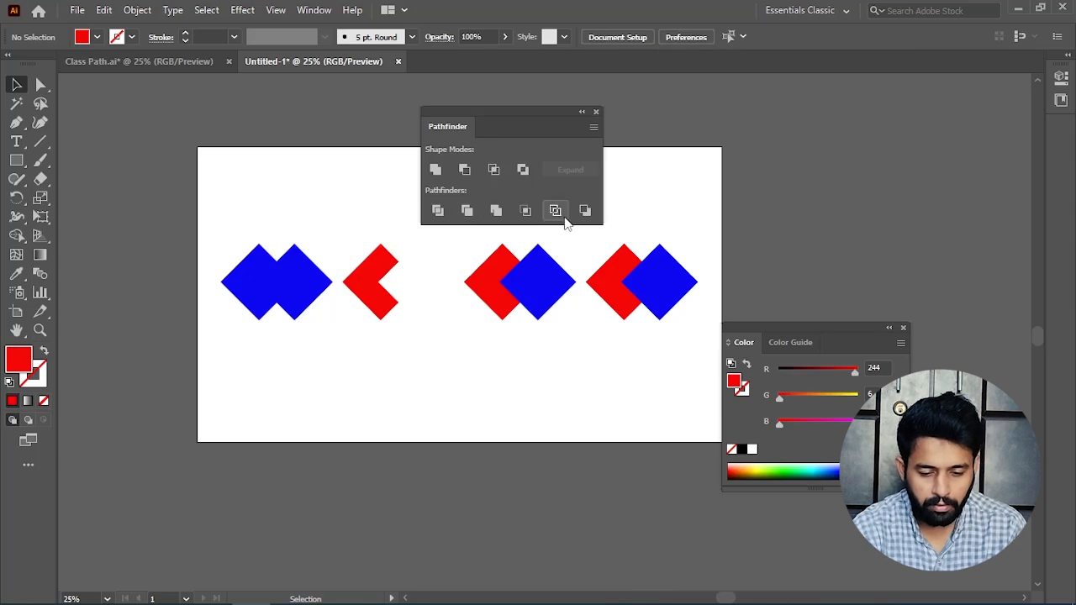
Apply Intersect to the third diamond pair to keep only the overlapping area
{"action": "left_click_drag", "start_coordinate": [547, 126], "coordinate": [574, 106]}
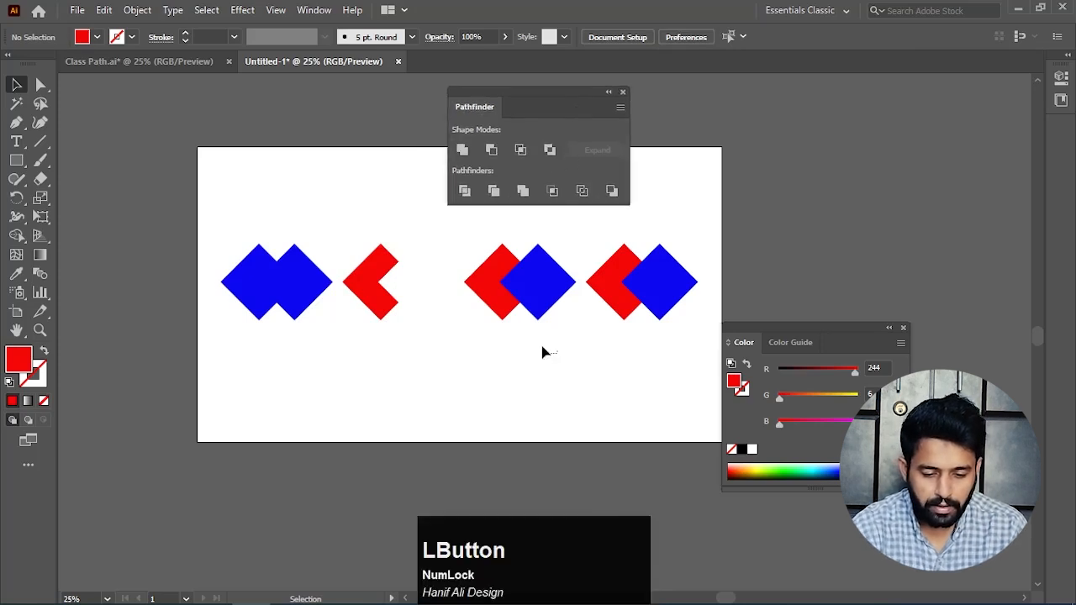
{"action": "left_click_drag", "start_coordinate": [557, 355], "coordinate": [476, 253]}
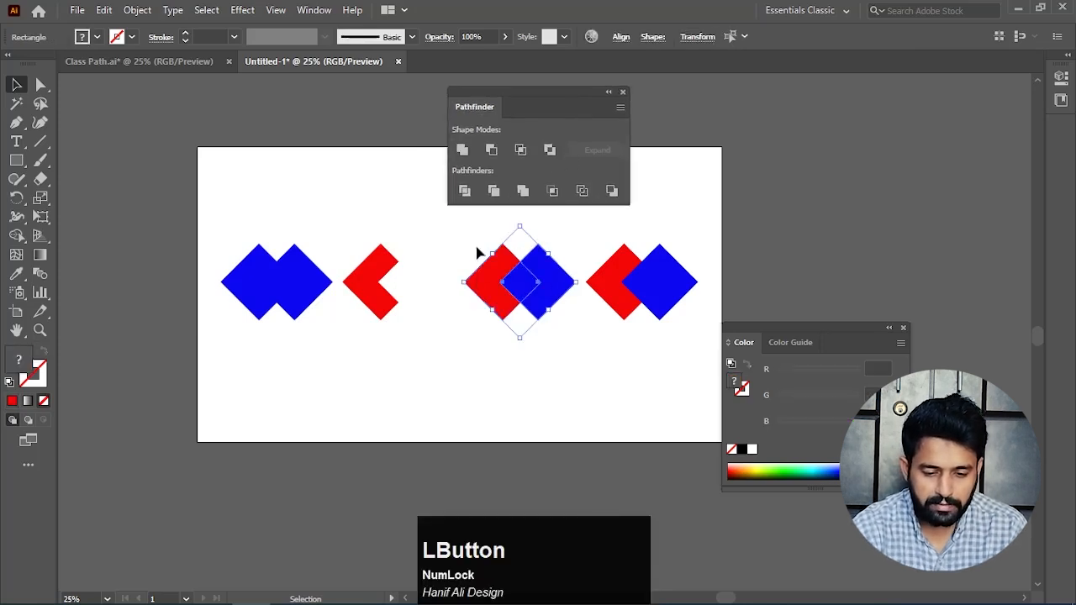
{"action": "left_click", "coordinate": [520, 151]}
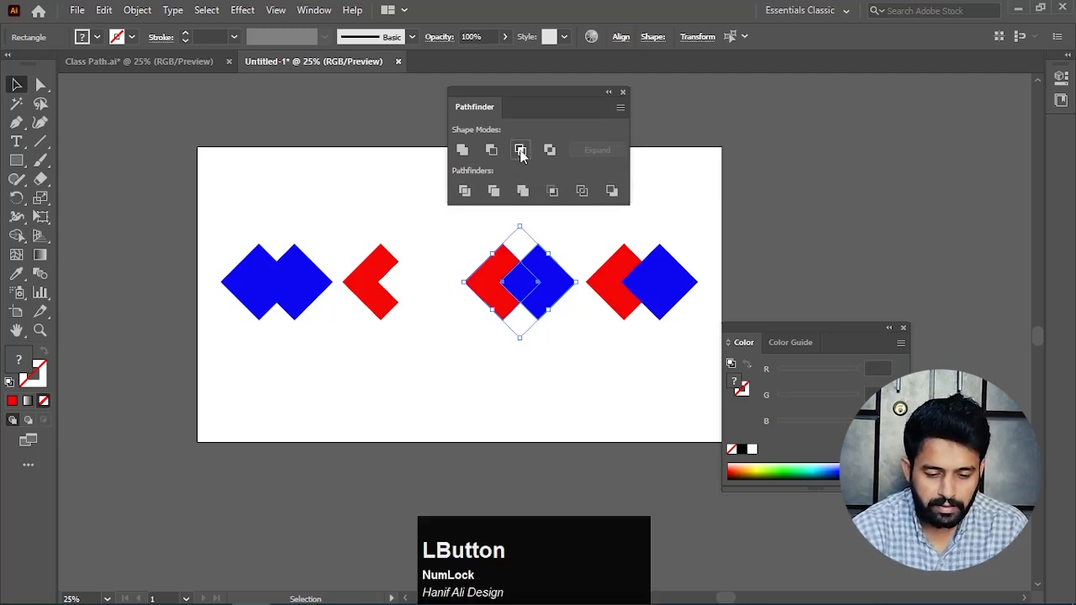
{"action": "left_click", "coordinate": [485, 353]}
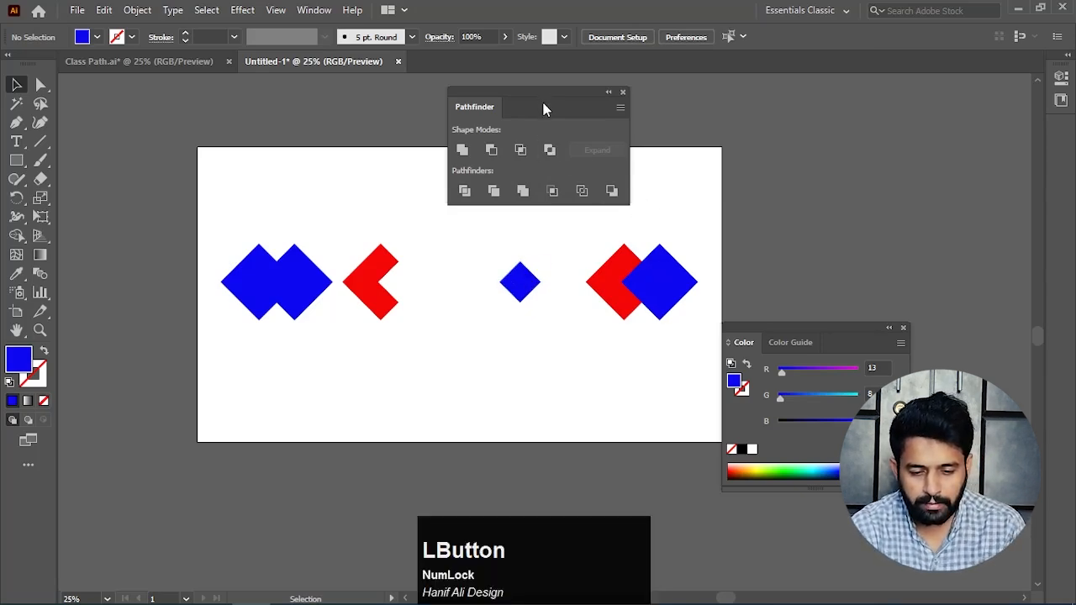
Move the Pathfinder panel clear of the shapes and apply Exclude to the fourth diamond pair to remove its overlapping area
{"action": "left_click_drag", "start_coordinate": [543, 102], "coordinate": [592, 87]}
{"action": "left_click_drag", "start_coordinate": [674, 350], "coordinate": [603, 265]}
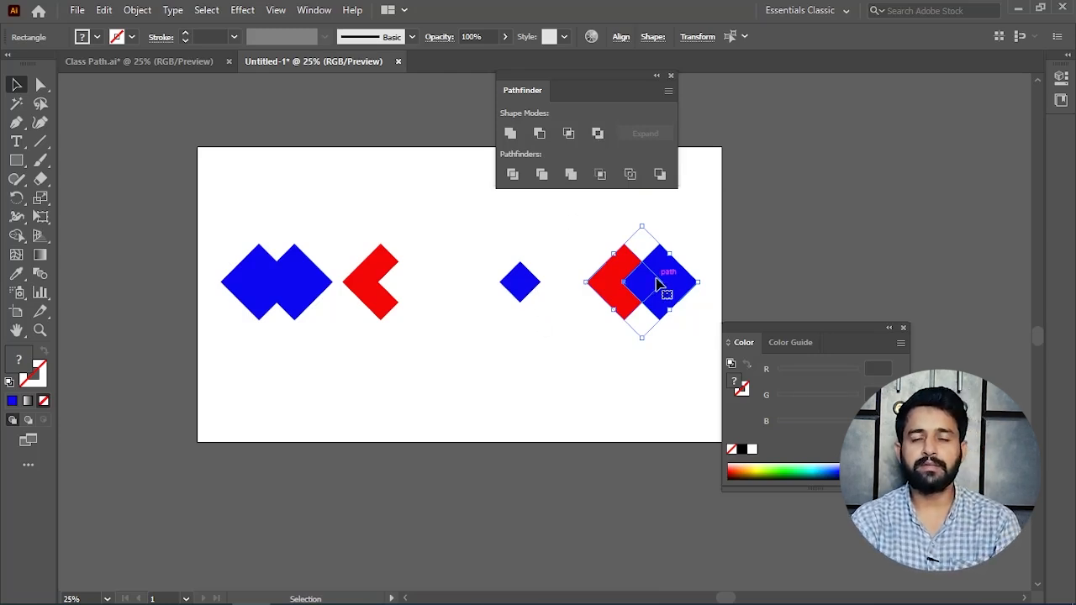
{"action": "left_click_drag", "start_coordinate": [648, 389], "coordinate": [597, 267]}
{"action": "left_click", "coordinate": [601, 172]}
{"action": "left_click", "coordinate": [599, 364]}
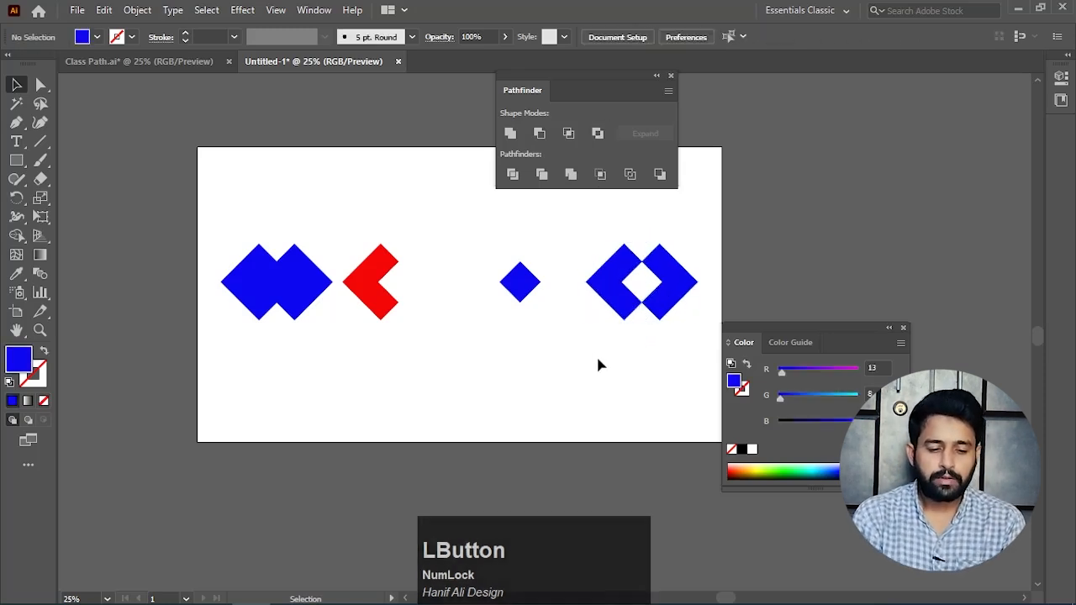
Move the united blue shape towards the artboard's upper edge and shift the notched red shape slightly right and up
{"action": "left_click_drag", "start_coordinate": [305, 303], "coordinate": [300, 230]}
{"action": "left_click_drag", "start_coordinate": [378, 290], "coordinate": [413, 279]}
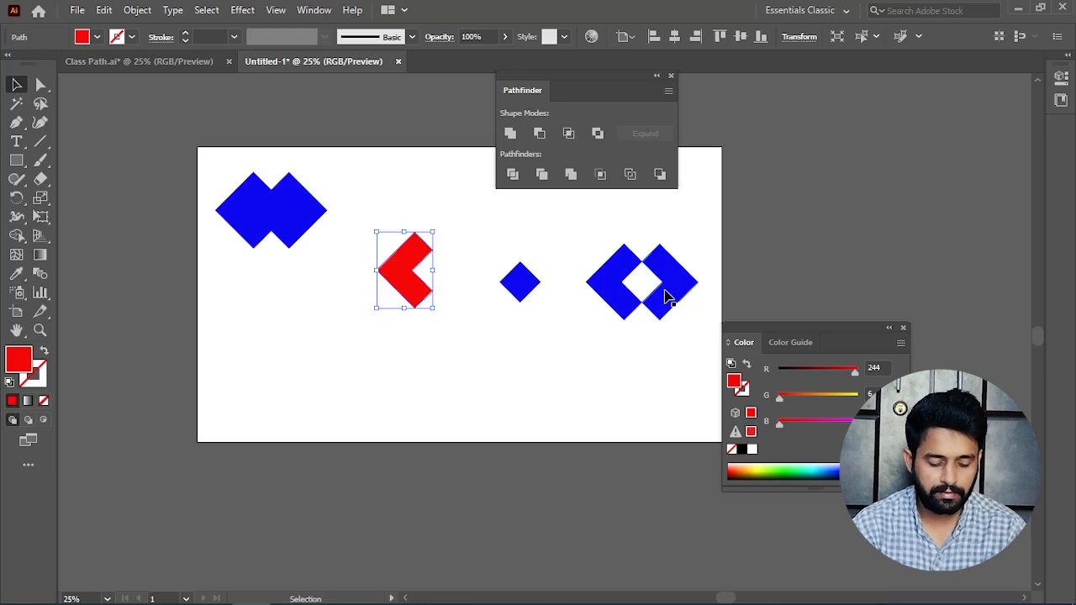
Duplicate the artboard with its artwork directly below the original and delete the copied shapes from the new artboard
{"action": "scroll", "coordinate": [538, 361], "scroll_direction": "down", "scroll_amount": 1}
{"action": "left_click_drag", "start_coordinate": [538, 365], "coordinate": [449, 298]}
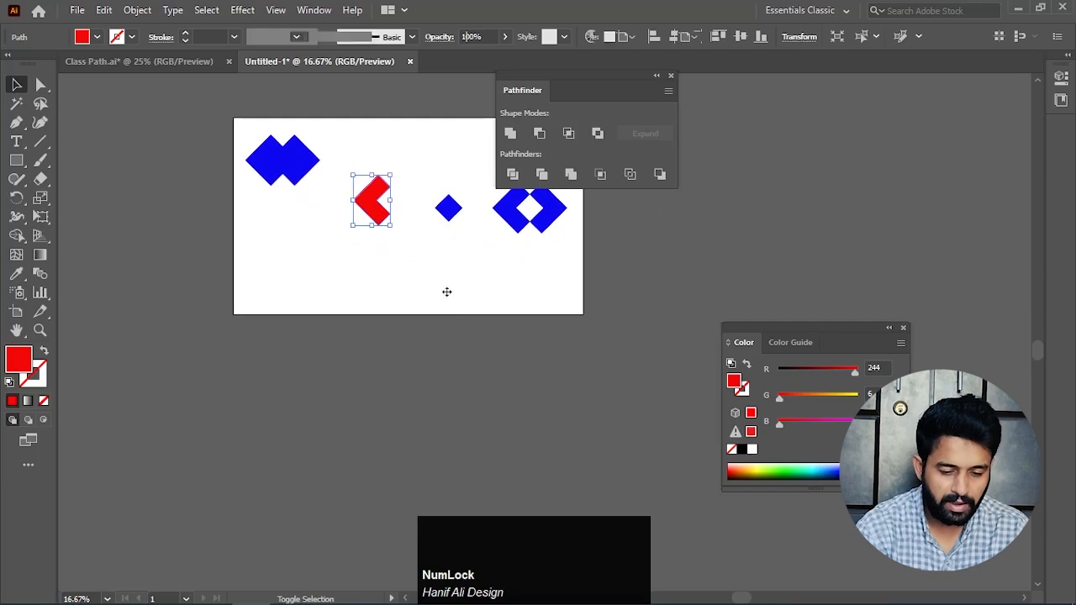
{"action": "key", "text": "shift+o"}
{"action": "left_click_drag", "start_coordinate": [447, 290], "coordinate": [434, 506]}
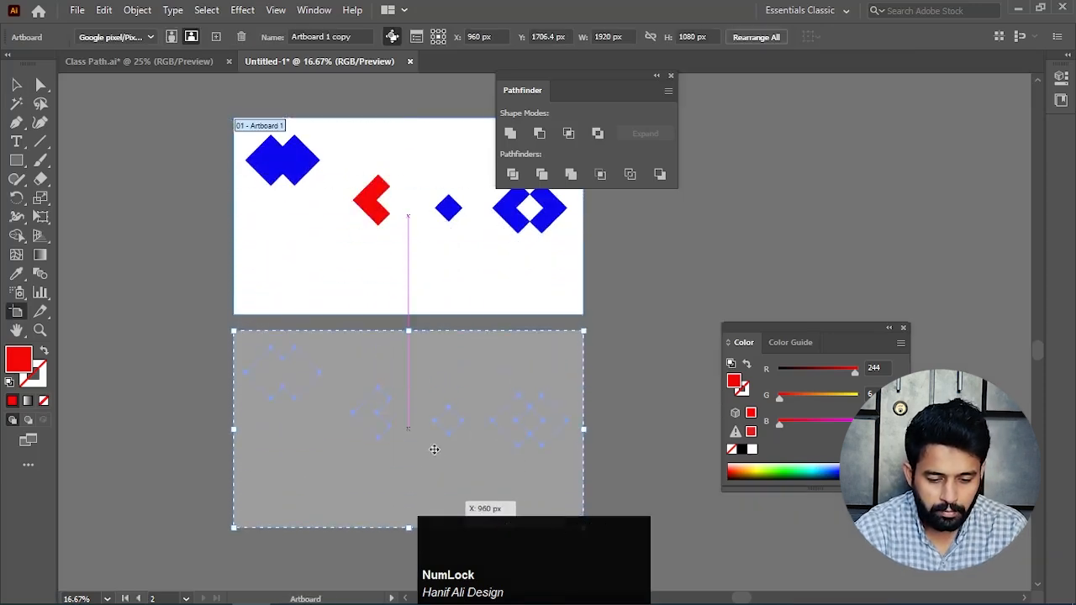
{"action": "left_click_drag", "start_coordinate": [429, 444], "coordinate": [429, 392]}
{"action": "key", "text": "Escape"}
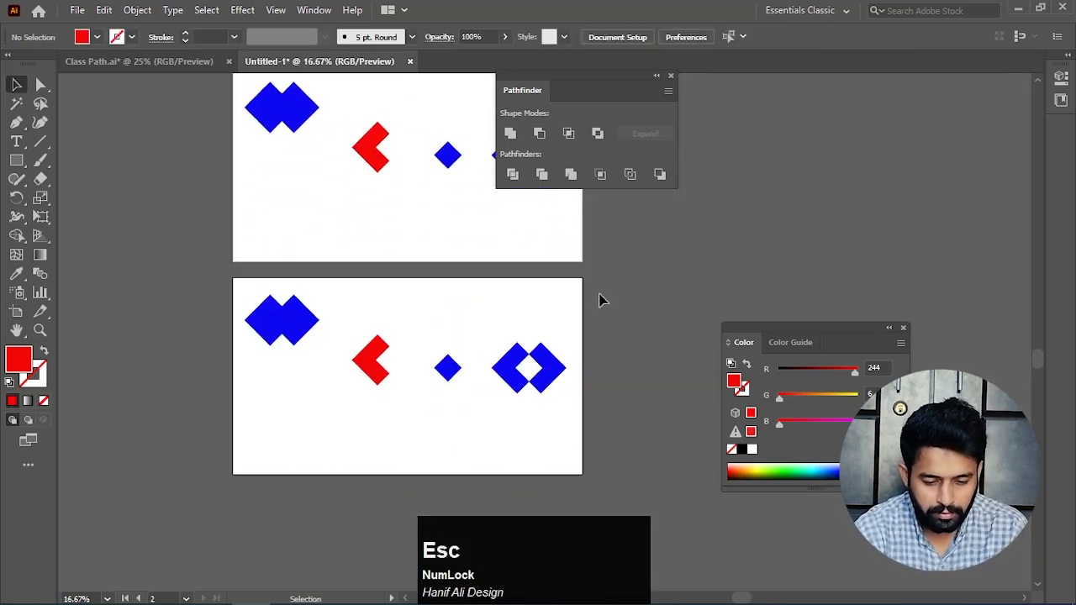
{"action": "left_click_drag", "start_coordinate": [588, 294], "coordinate": [202, 451]}
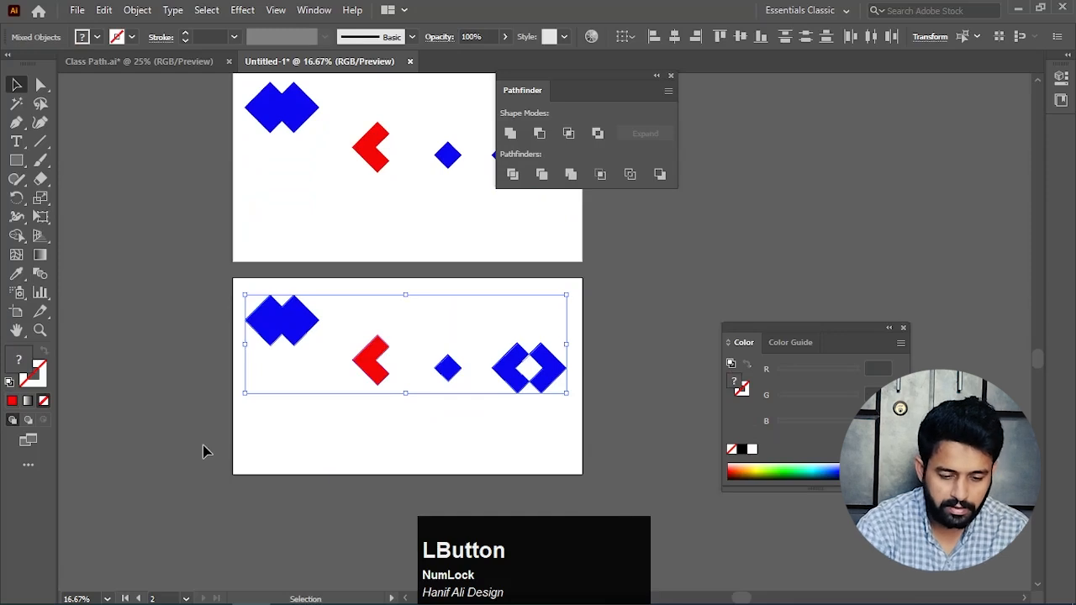
{"action": "key", "text": "Delete"}
Draw a red rectangle in the left part of the empty second artboard as the first lens
{"action": "scroll", "coordinate": [367, 353], "scroll_direction": "up", "scroll_amount": 2}
{"action": "left_click_drag", "start_coordinate": [356, 372], "coordinate": [357, 316]}
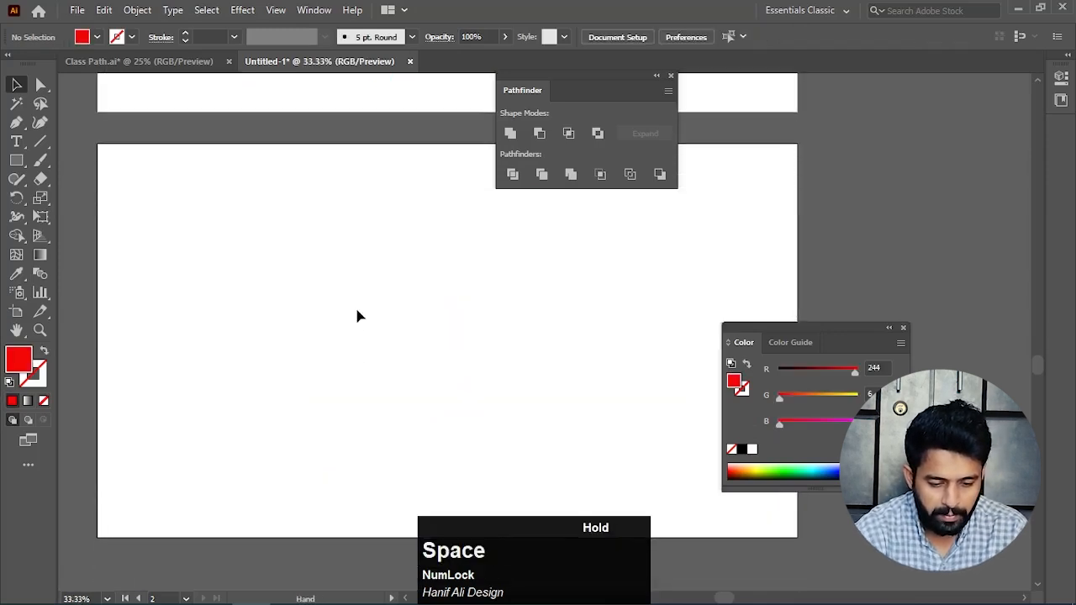
{"action": "scroll", "coordinate": [406, 343], "scroll_direction": "down", "scroll_amount": 1}
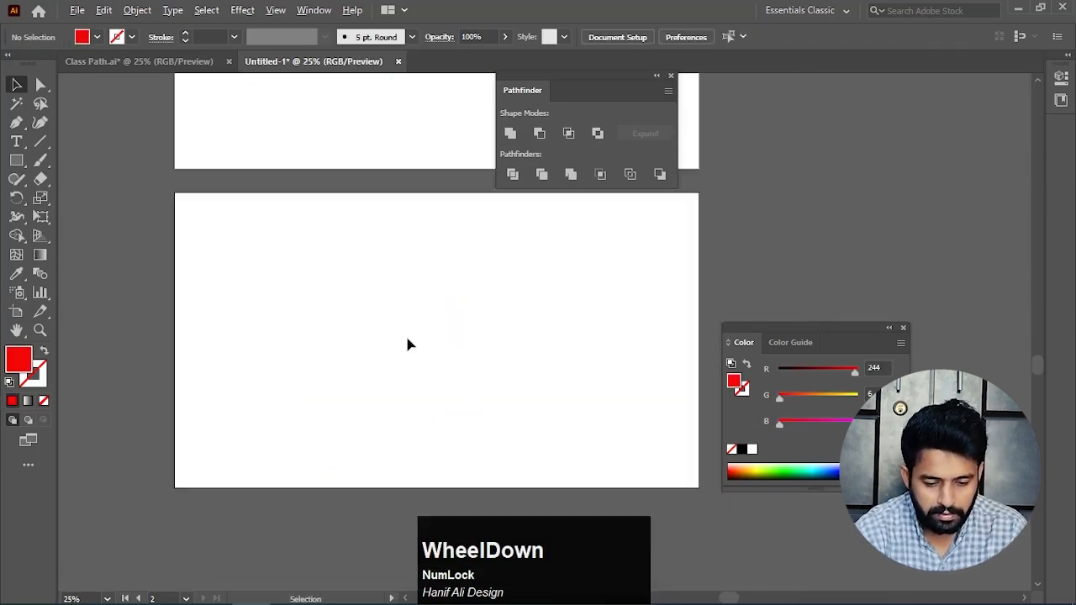
{"action": "right_click", "coordinate": [16, 160]}
{"action": "left_click", "coordinate": [101, 161]}
{"action": "left_click_drag", "start_coordinate": [217, 270], "coordinate": [328, 339]}
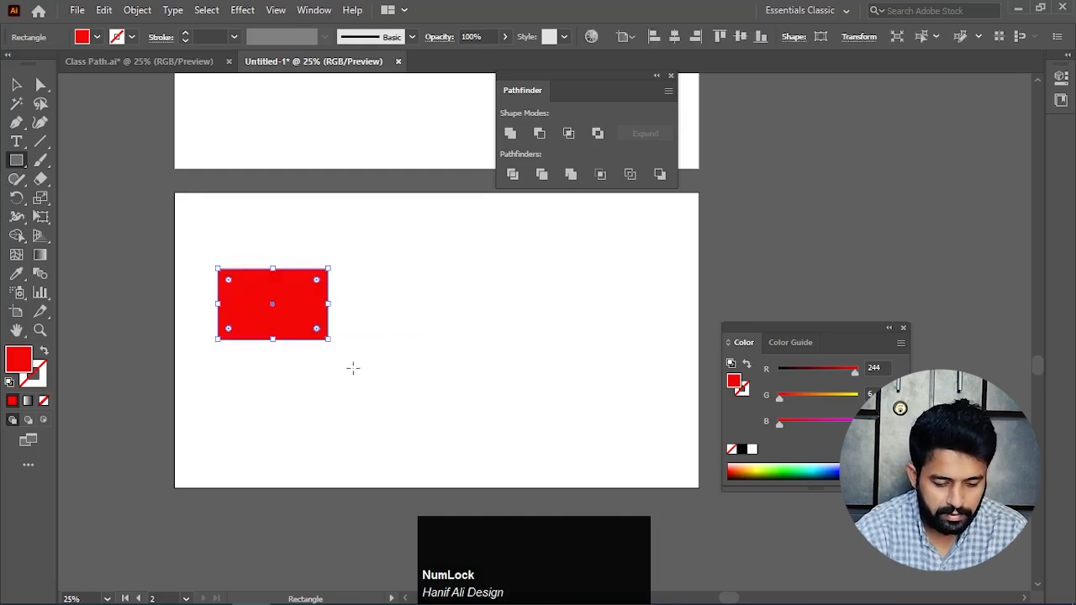
Duplicate the red rectangle horizontally to its right, leaving a small gap between the two
{"action": "key", "text": "v"}
{"action": "left_click", "coordinate": [334, 385]}
{"action": "left_click_drag", "start_coordinate": [281, 315], "coordinate": [421, 314]}
{"action": "left_click", "coordinate": [406, 400]}
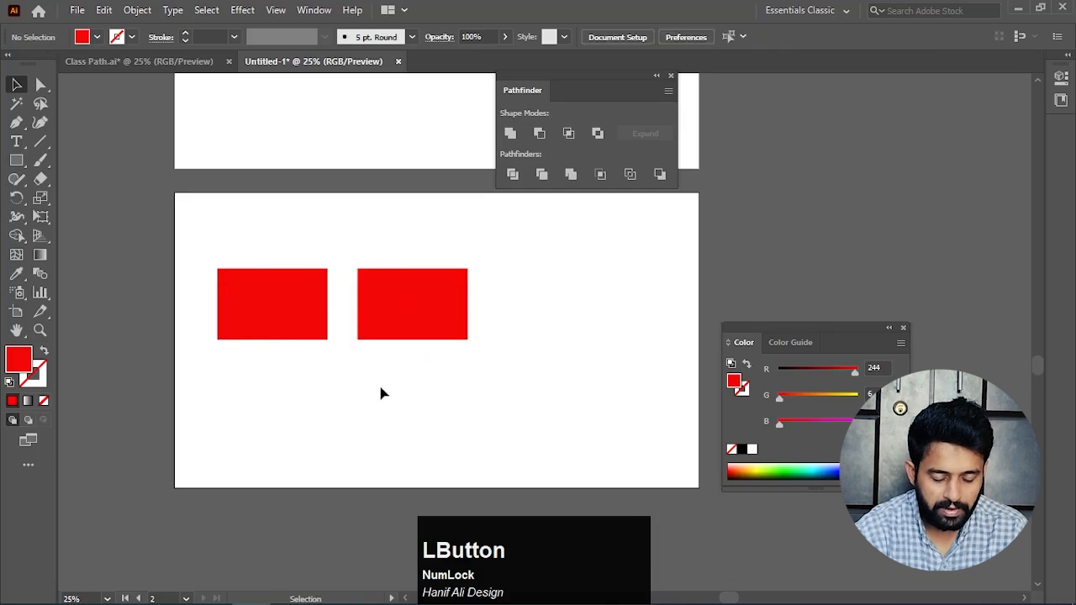
Draw a thin red rectangle bridging the gap at mid-height so that it overlaps both large rectangles
{"action": "left_click", "coordinate": [16, 161]}
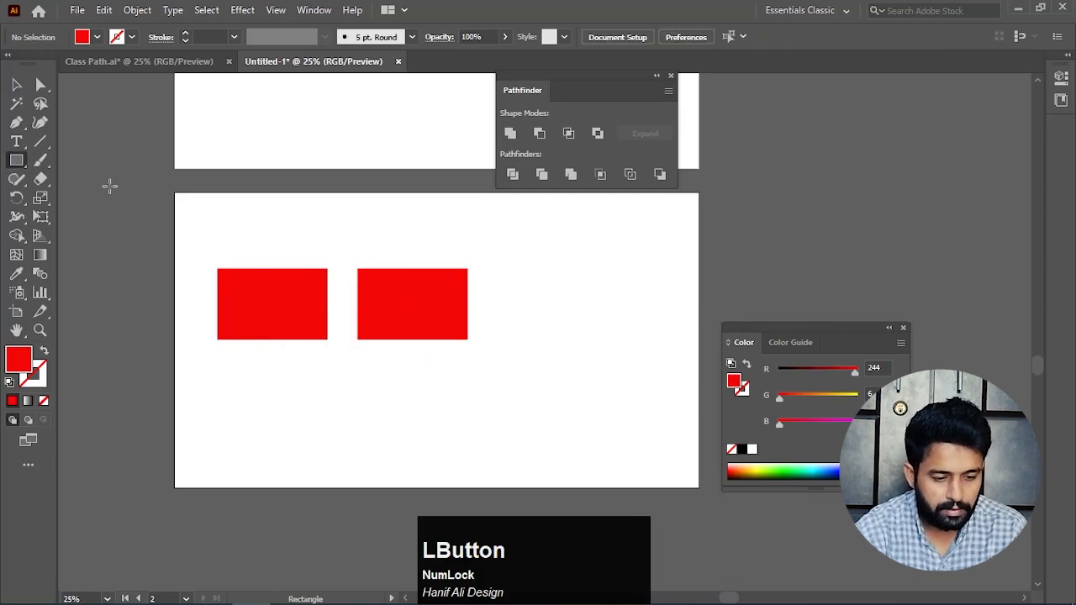
{"action": "left_click_drag", "start_coordinate": [316, 295], "coordinate": [377, 313]}
{"action": "key", "text": "v"}
{"action": "left_click", "coordinate": [356, 374]}
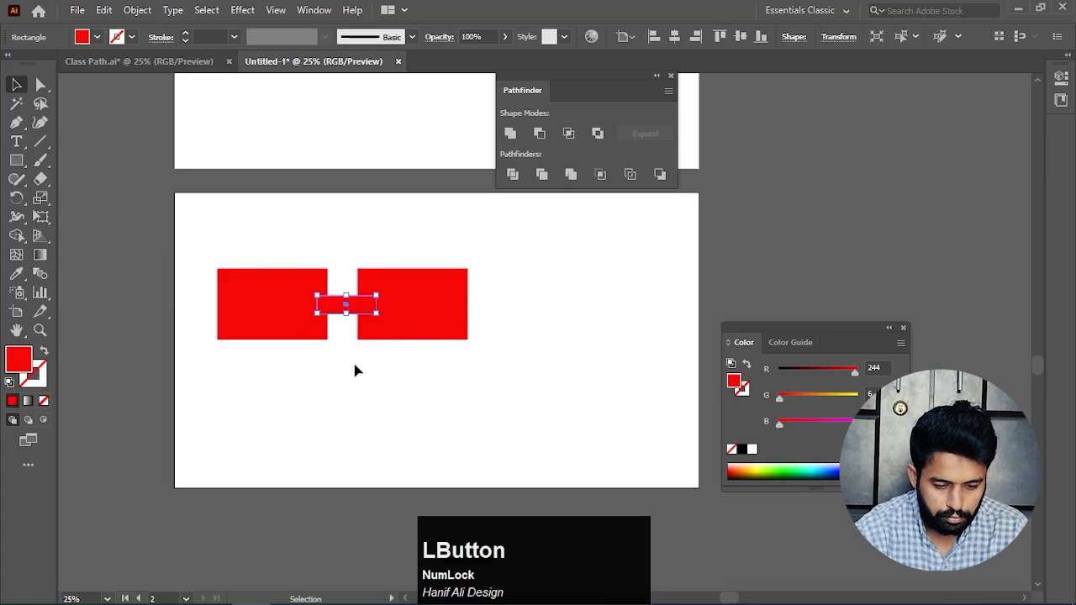
Align the two large rectangles and the bridge rectangle to their common vertical centre
{"action": "scroll", "coordinate": [343, 335], "scroll_direction": "up", "scroll_amount": 1}
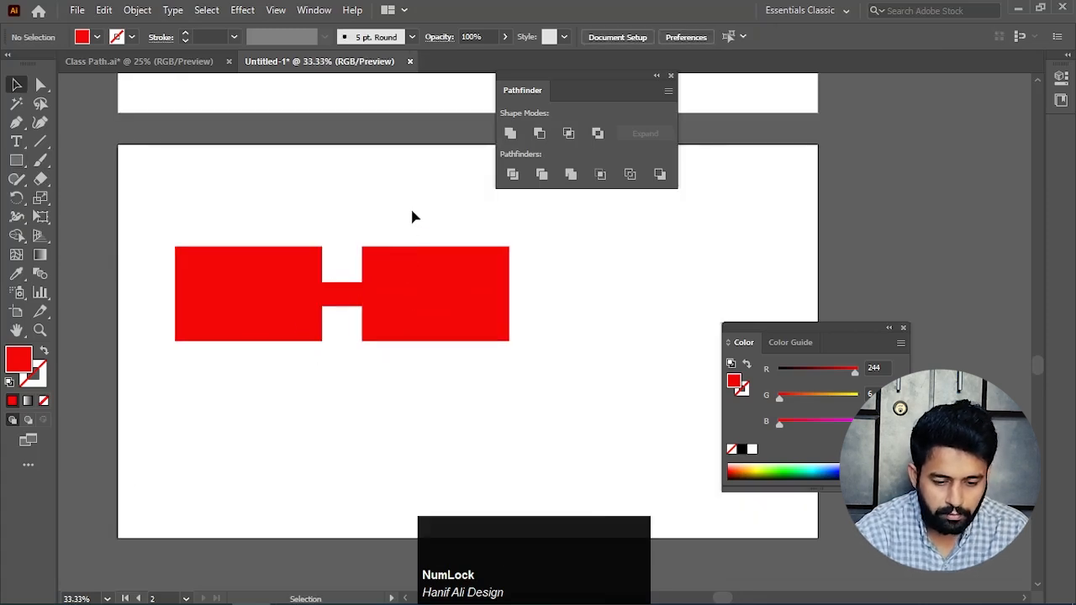
{"action": "left_click_drag", "start_coordinate": [411, 213], "coordinate": [250, 472]}
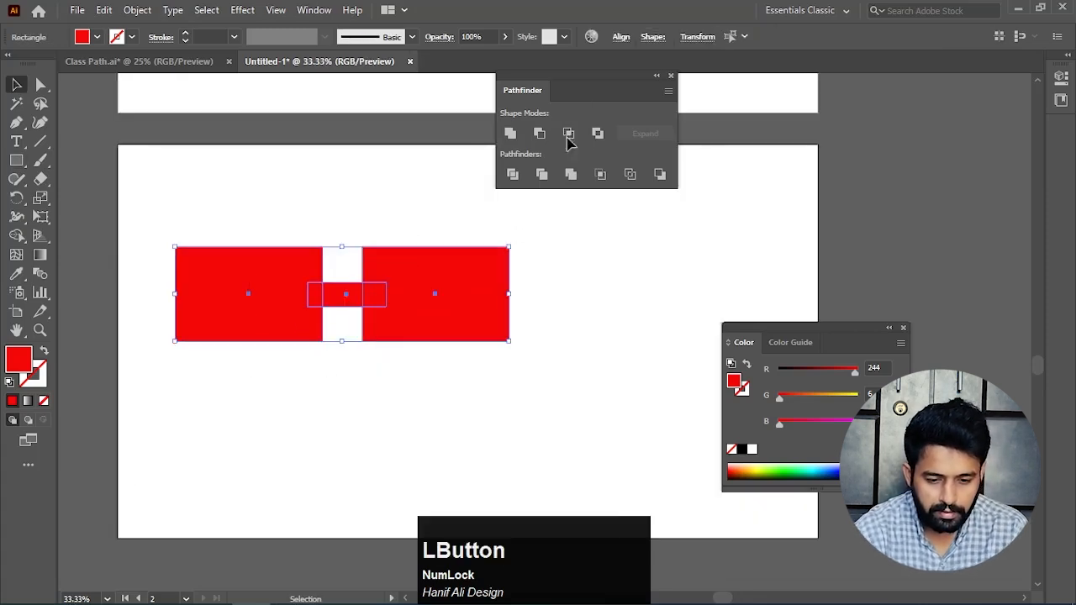
{"action": "left_click", "coordinate": [619, 37]}
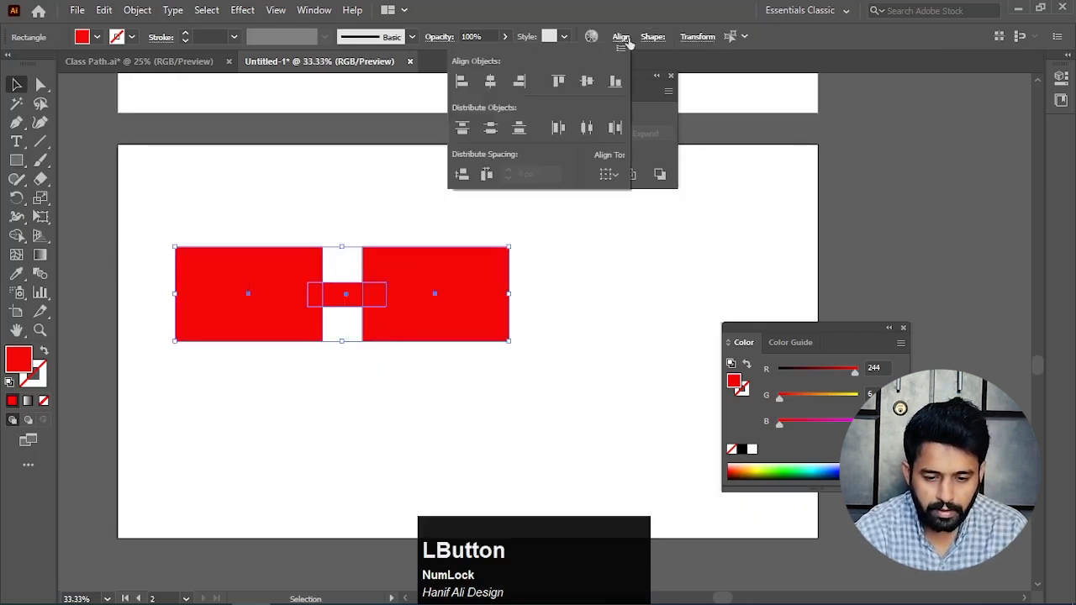
{"action": "left_click", "coordinate": [587, 82]}
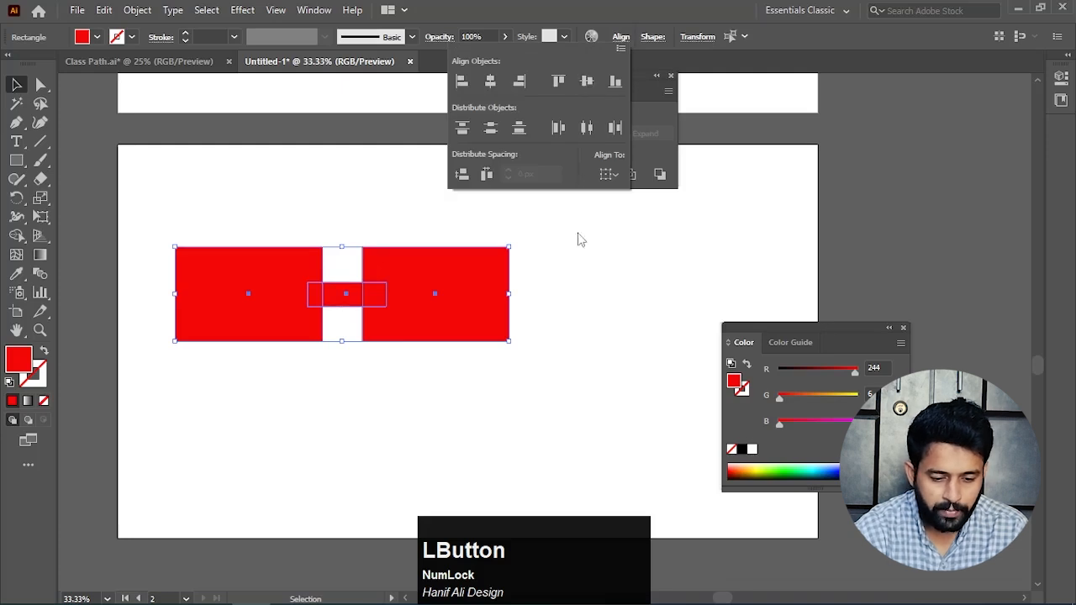
{"action": "left_click", "coordinate": [363, 233]}
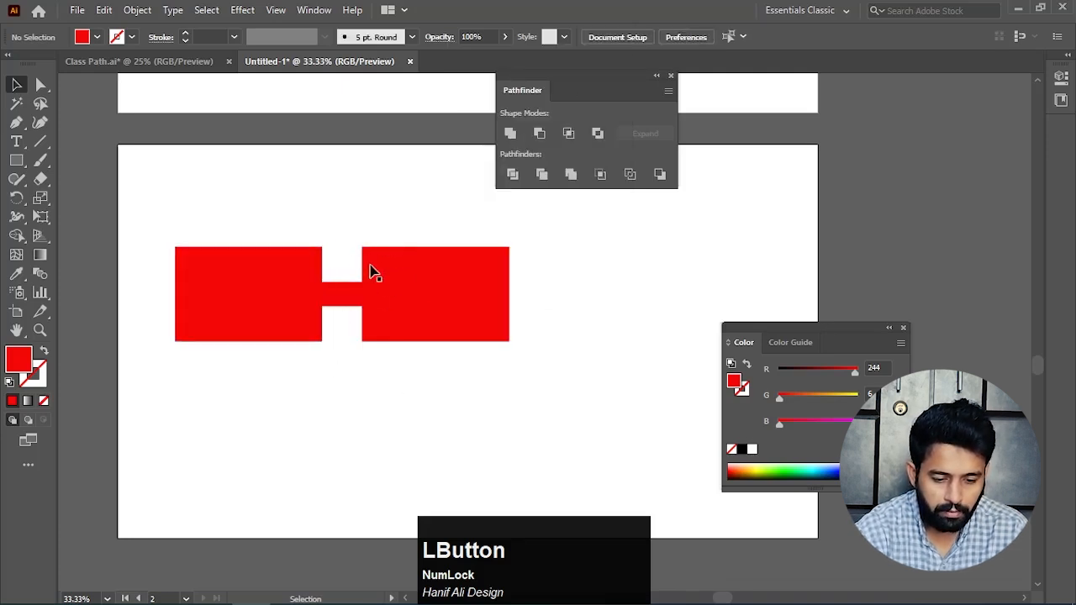
{"action": "left_click", "coordinate": [340, 294]}
{"action": "left_click_drag", "start_coordinate": [429, 306], "coordinate": [462, 325]}
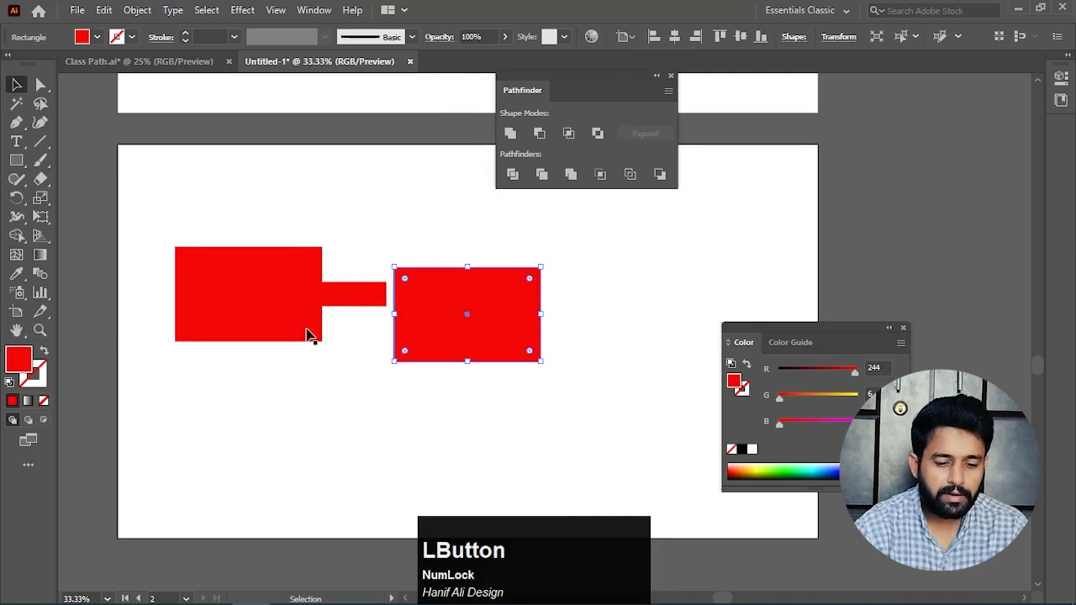
{"action": "key", "text": "ctrl+z"}
{"action": "left_click", "coordinate": [387, 409]}
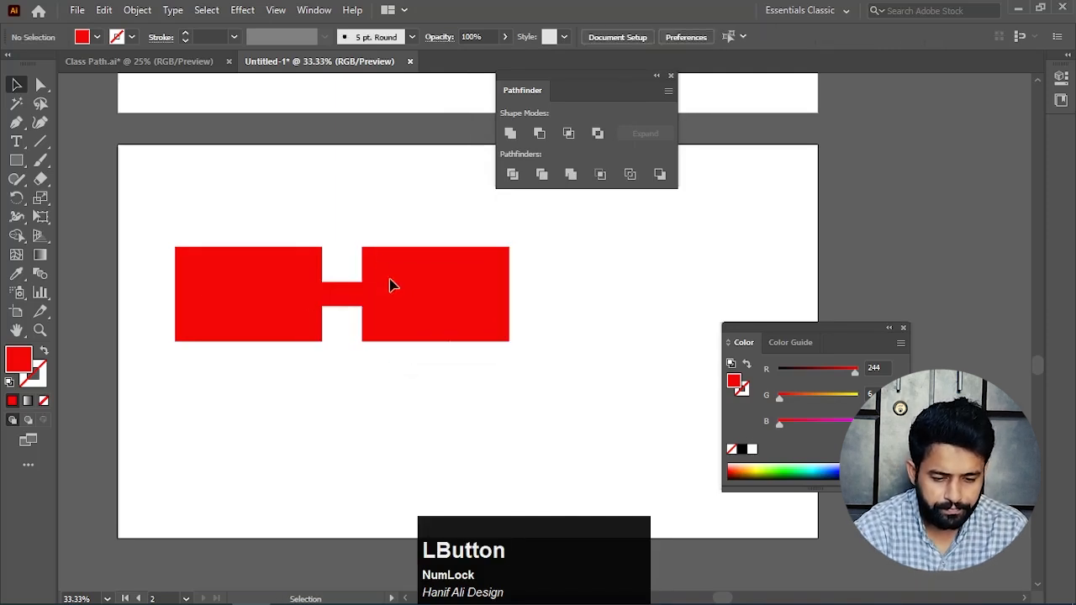
Round the upper corners of both large rectangles slightly and their lower corners to a radius of about 100 px
{"action": "left_click", "coordinate": [42, 84]}
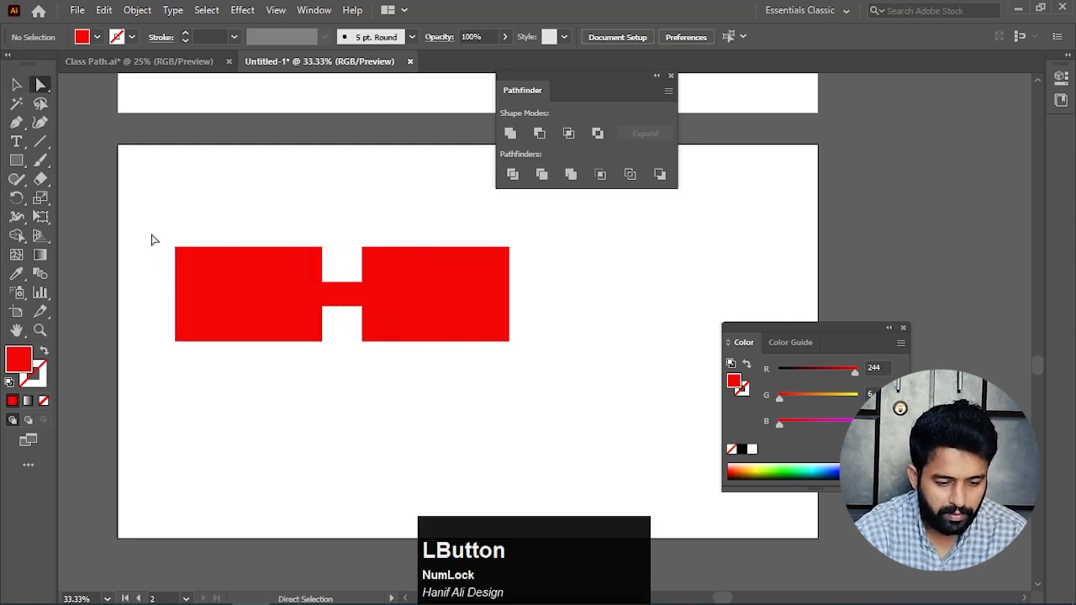
{"action": "left_click_drag", "start_coordinate": [152, 235], "coordinate": [494, 267]}
{"action": "left_click_drag", "start_coordinate": [529, 330], "coordinate": [217, 310]}
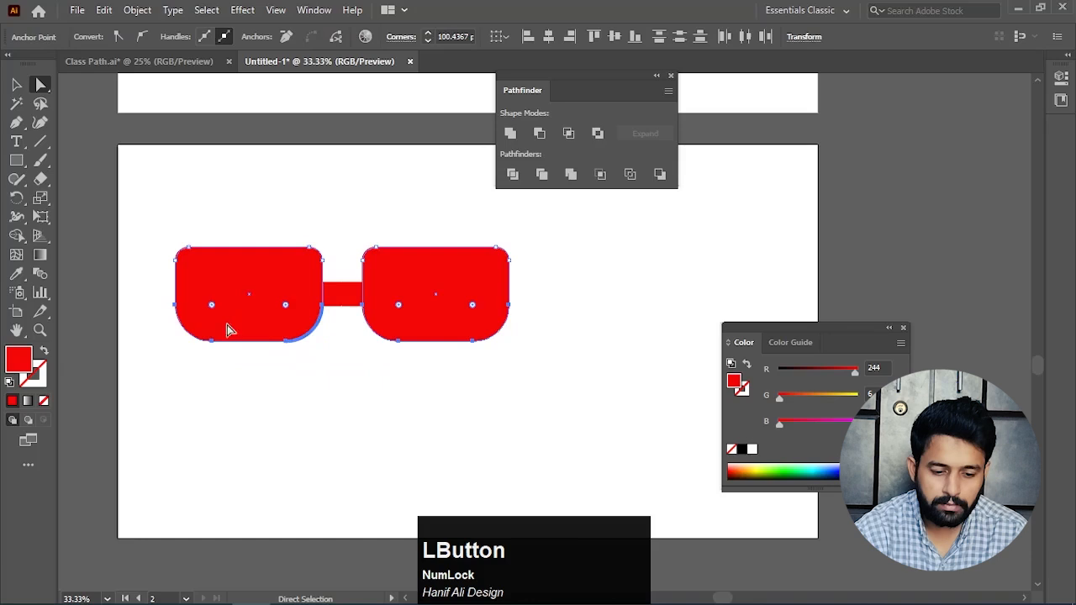
{"action": "left_click", "coordinate": [325, 384]}
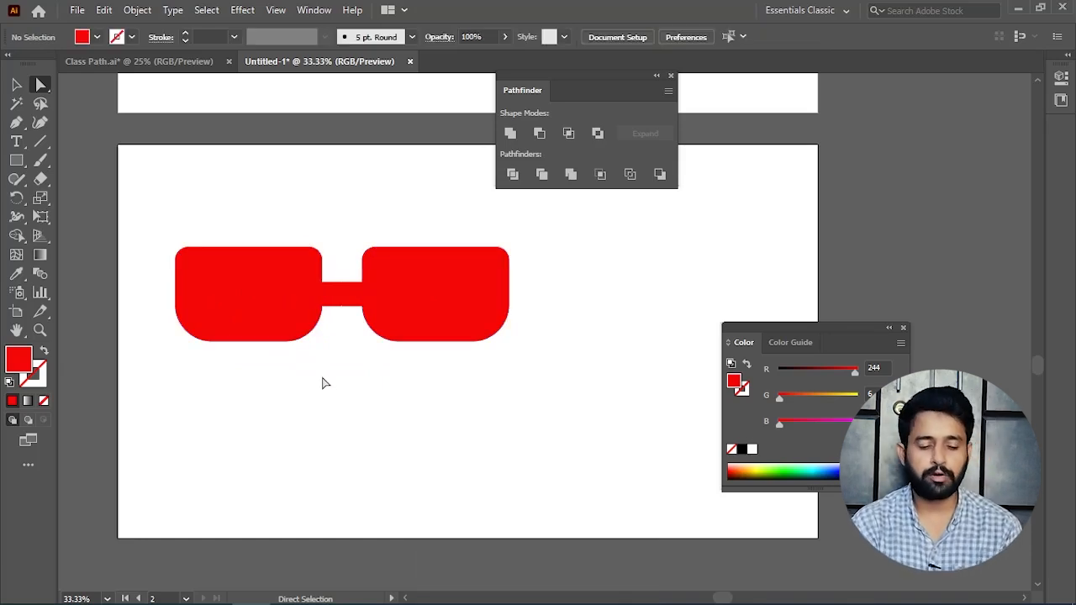
Add an anchor point at the middle of the bridge's upper and lower edges with the Curvature tool
{"action": "key", "text": "v"}
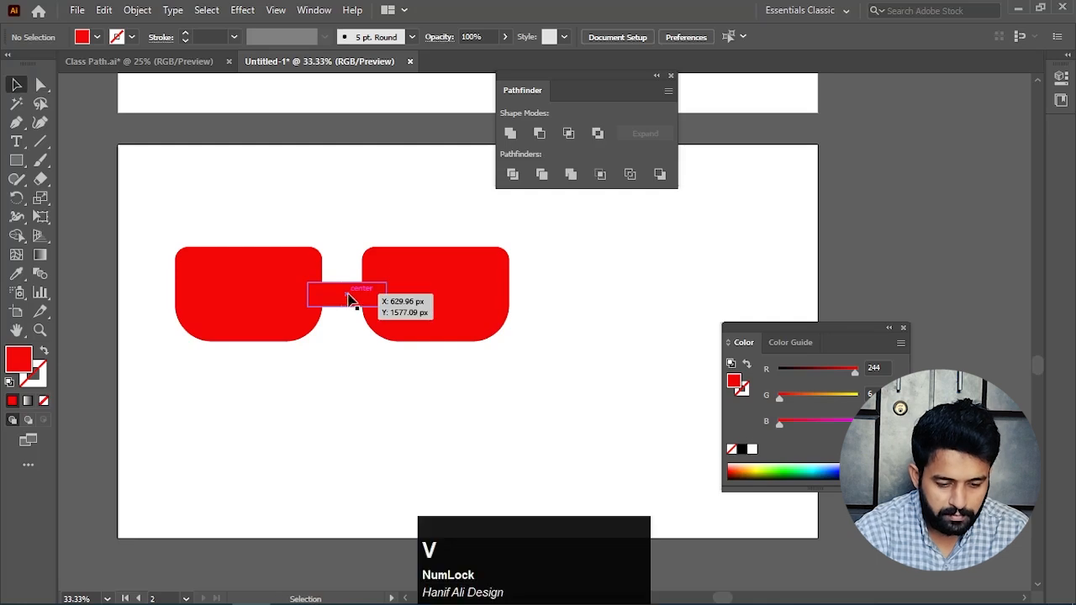
{"action": "scroll", "coordinate": [353, 307], "scroll_direction": "up", "scroll_amount": 2, "text": "alt"}
{"action": "scroll", "coordinate": [354, 308], "scroll_direction": "up", "scroll_amount": 1, "text": "alt"}
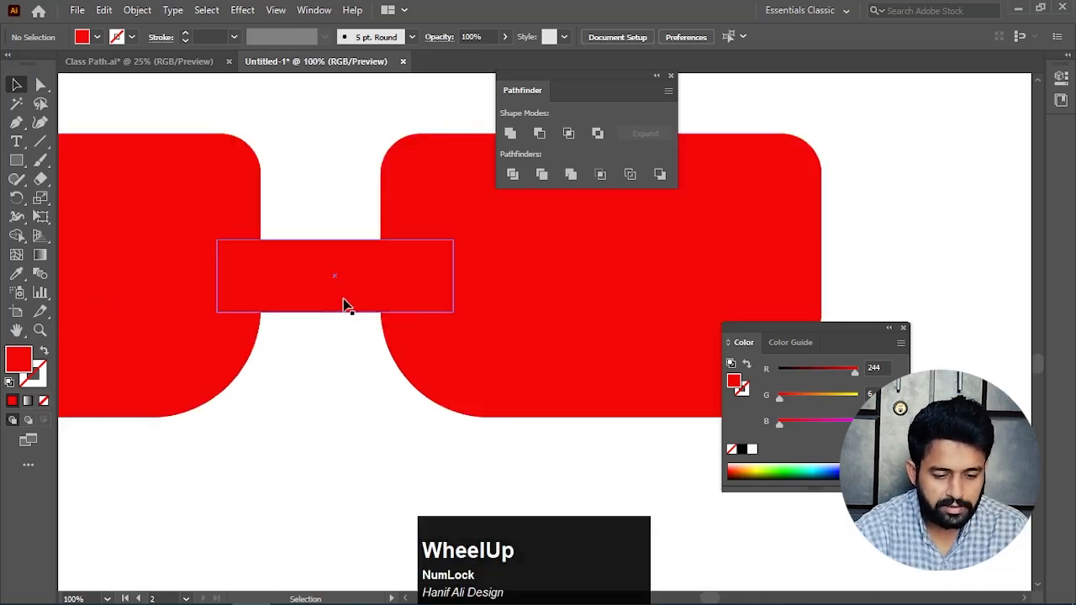
{"action": "scroll", "coordinate": [38, 126], "scroll_direction": "up", "scroll_amount": 1}
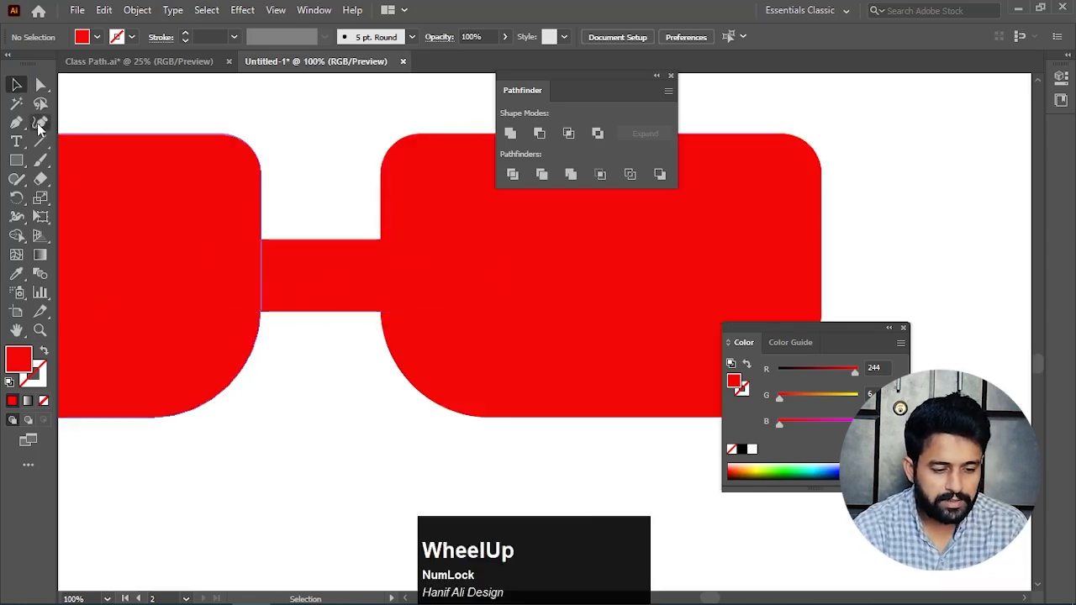
{"action": "left_click", "coordinate": [39, 124]}
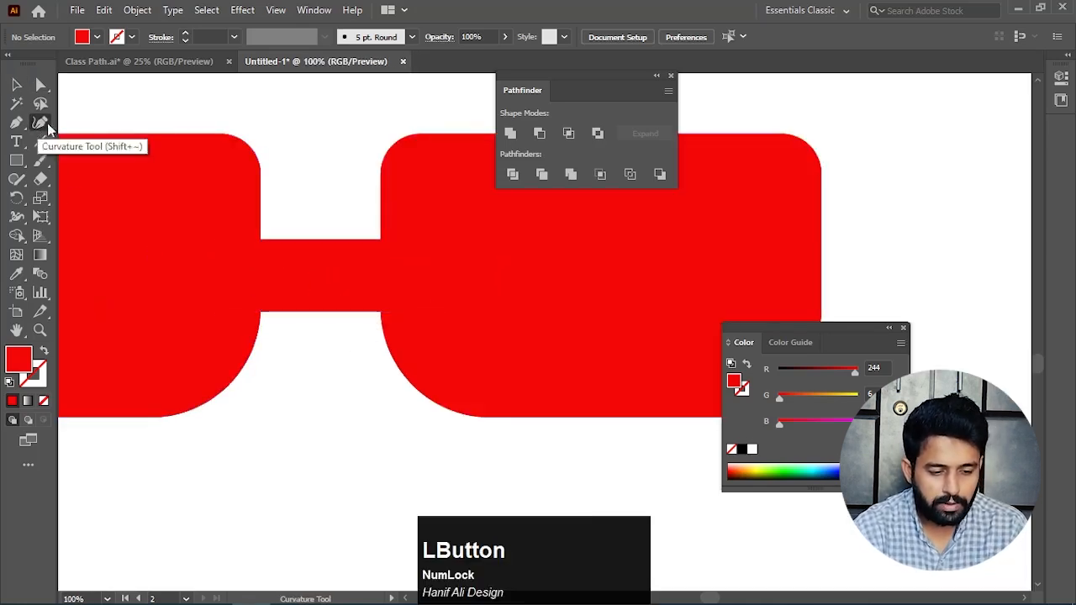
{"action": "left_click", "coordinate": [330, 247]}
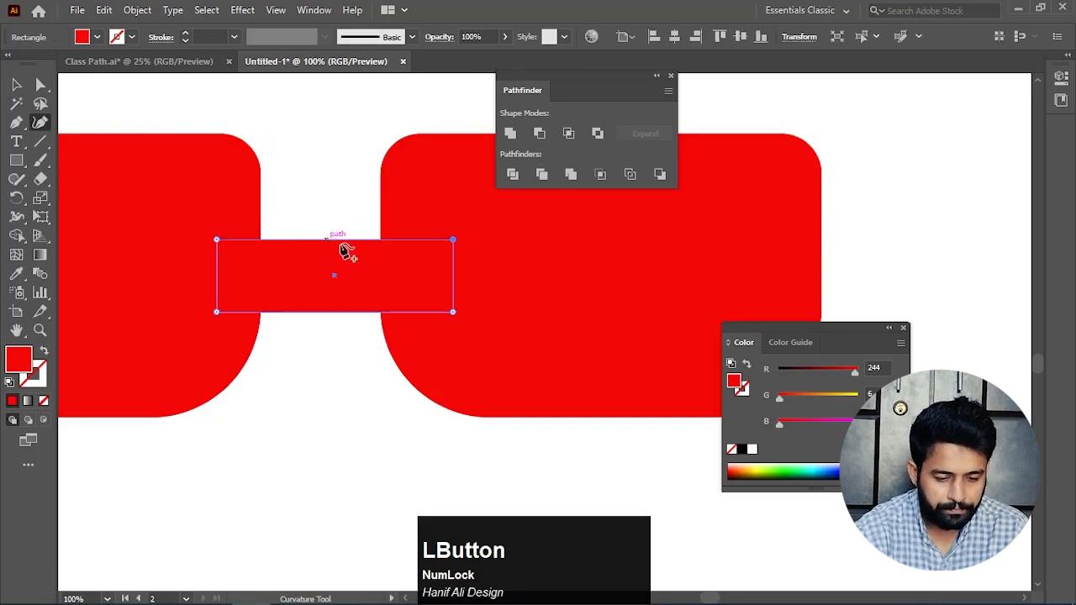
{"action": "left_click", "coordinate": [323, 312]}
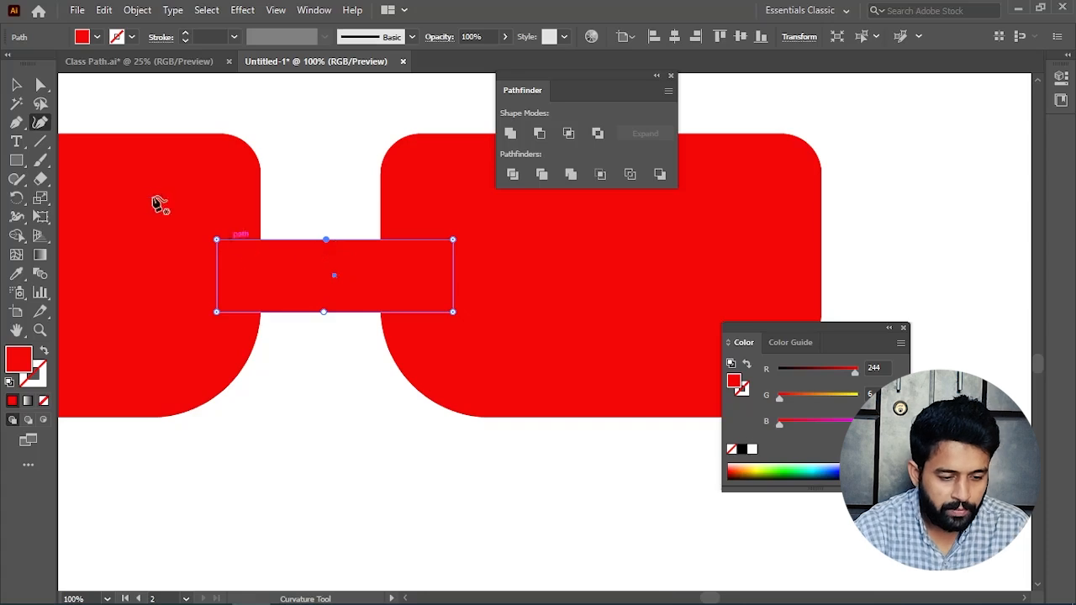
Raise the bridge's two middle anchor points together in small increments to bend it into an upward arch
{"action": "left_click", "coordinate": [41, 84]}
{"action": "left_click_drag", "start_coordinate": [326, 225], "coordinate": [333, 356]}
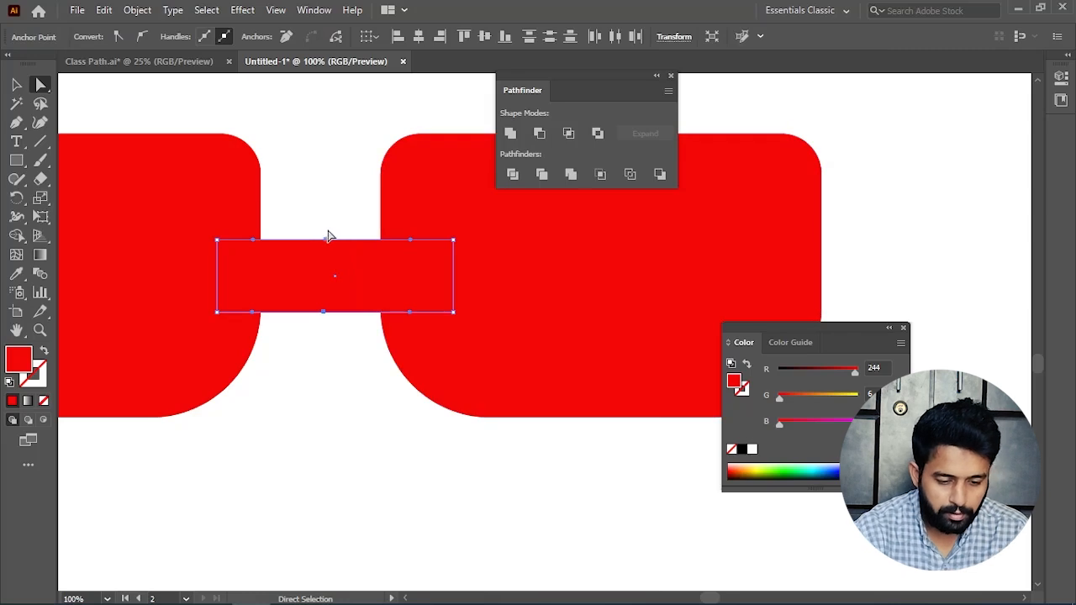
{"action": "left_click_drag", "start_coordinate": [322, 222], "coordinate": [341, 367]}
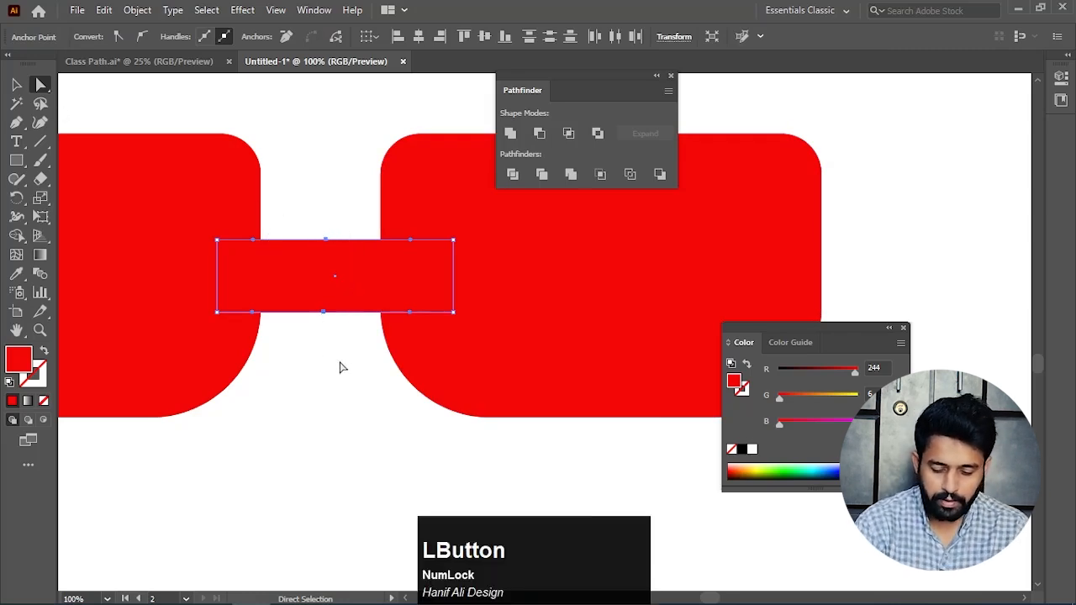
{"action": "key", "text": "Up"}
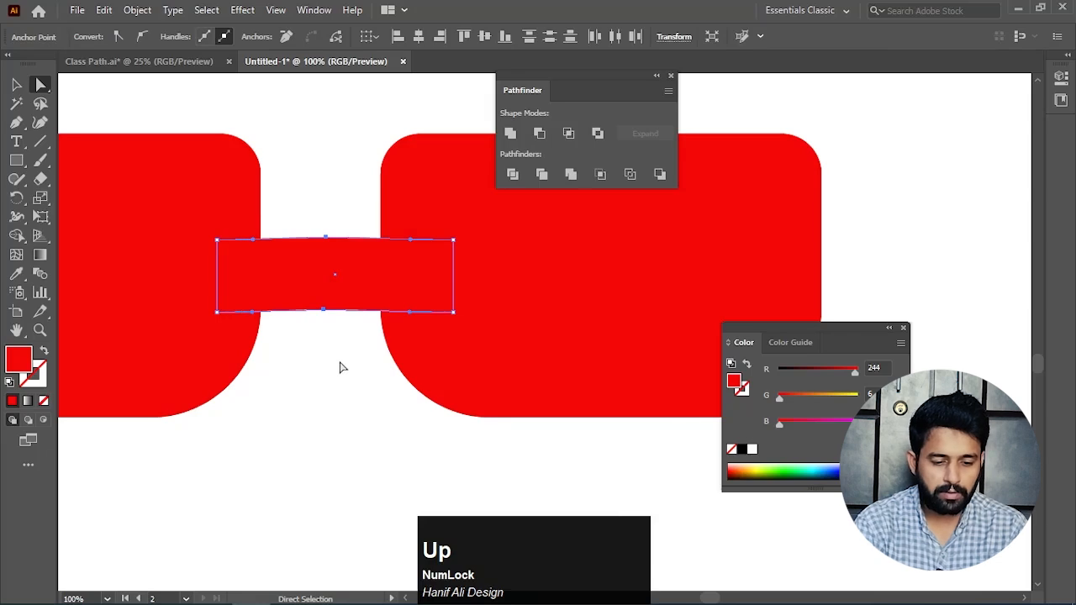
{"action": "key", "text": "Up"}
{"action": "key", "text": "Up"}
{"action": "key", "text": "Up"}
{"action": "key", "text": "Up"}
{"action": "key", "text": "Up"}
{"action": "key", "text": "Up"}
{"action": "key", "text": "Up"}
{"action": "key", "text": "Up"}
{"action": "key", "text": "Up"}
{"action": "key", "text": "Up"}
{"action": "key", "text": "Up"}
{"action": "key", "text": "Up"}
{"action": "key", "text": "Up"}
{"action": "key", "text": "Up"}
{"action": "key", "text": "Up"}
{"action": "key", "text": "Up"}
{"action": "key", "text": "Up"}
{"action": "key", "text": "Up"}
{"action": "key", "text": "Up"}
{"action": "key", "text": "Up"}
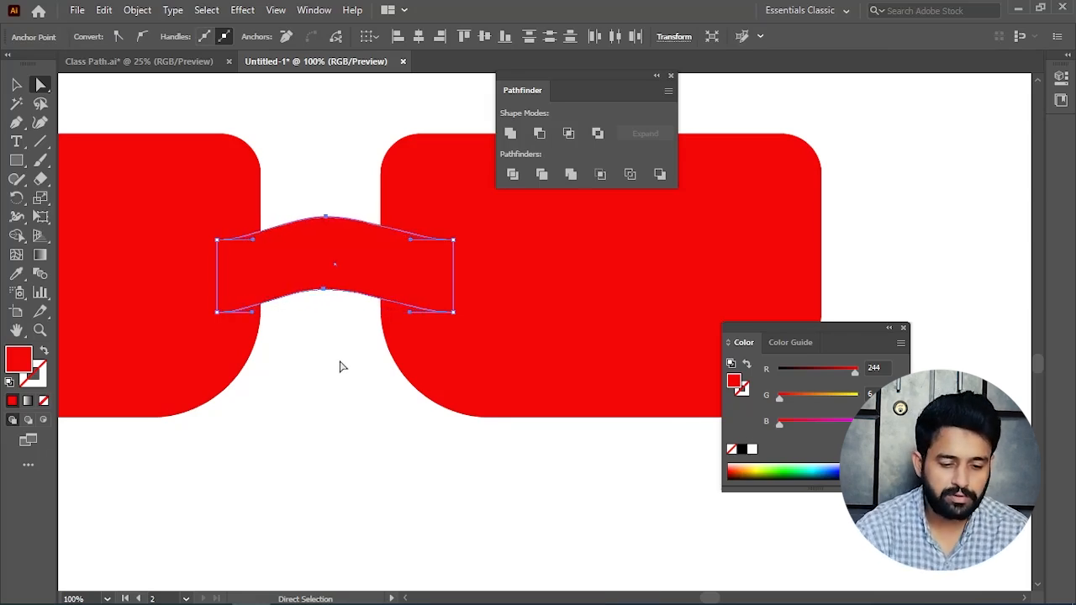
Shift the arched bridge slightly left between the two lenses
{"action": "left_click", "coordinate": [15, 84]}
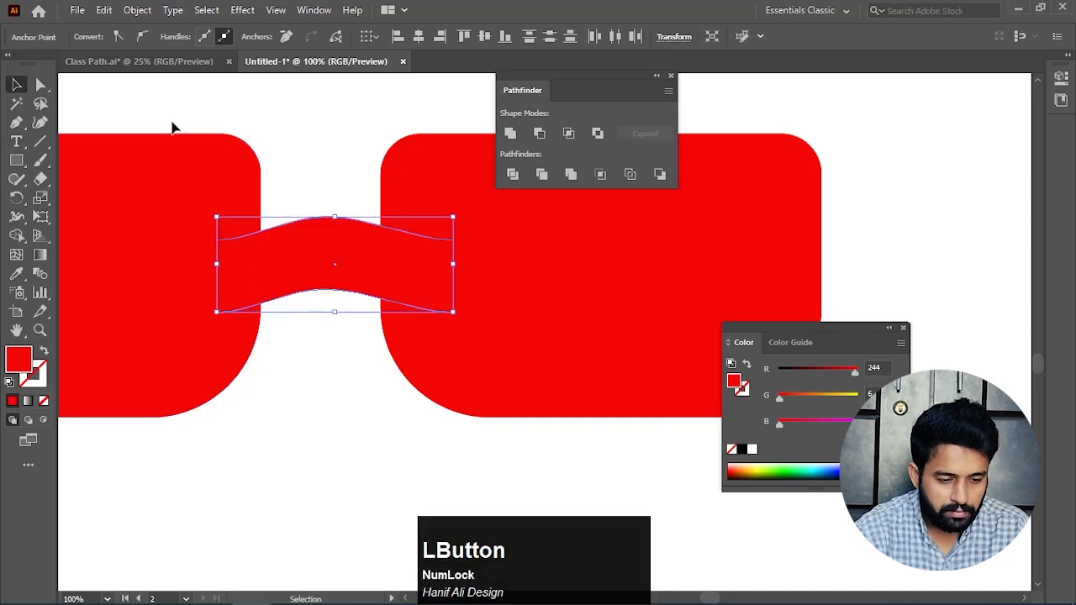
{"action": "left_click", "coordinate": [312, 149]}
{"action": "left_click_drag", "start_coordinate": [338, 279], "coordinate": [330, 280]}
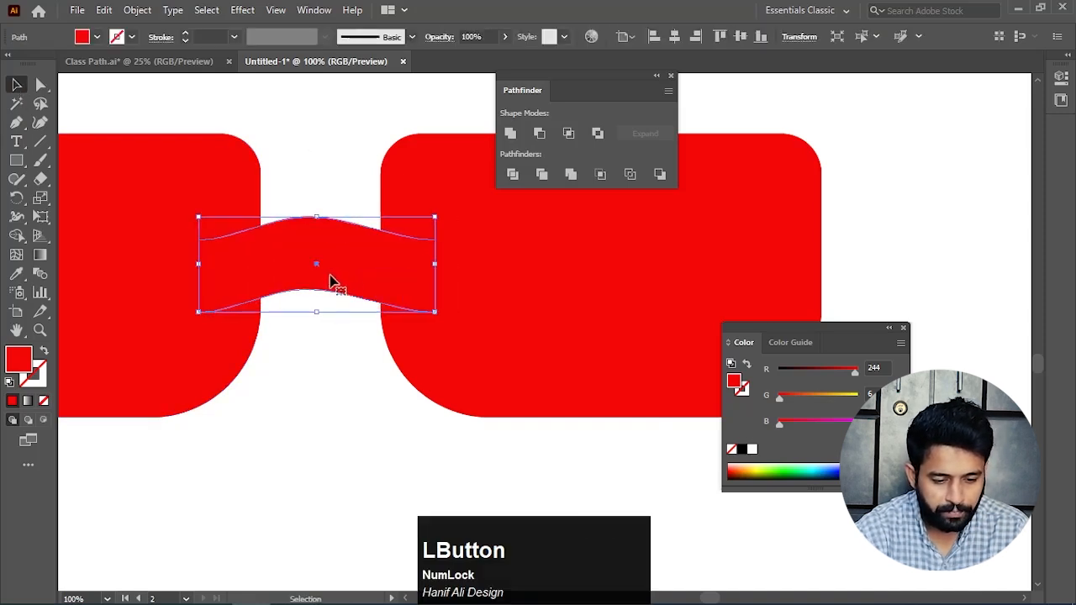
Shift the arched bridge slightly right between the two lenses
{"action": "left_click", "coordinate": [330, 425]}
{"action": "scroll", "coordinate": [336, 418], "scroll_direction": "down", "scroll_amount": 2}
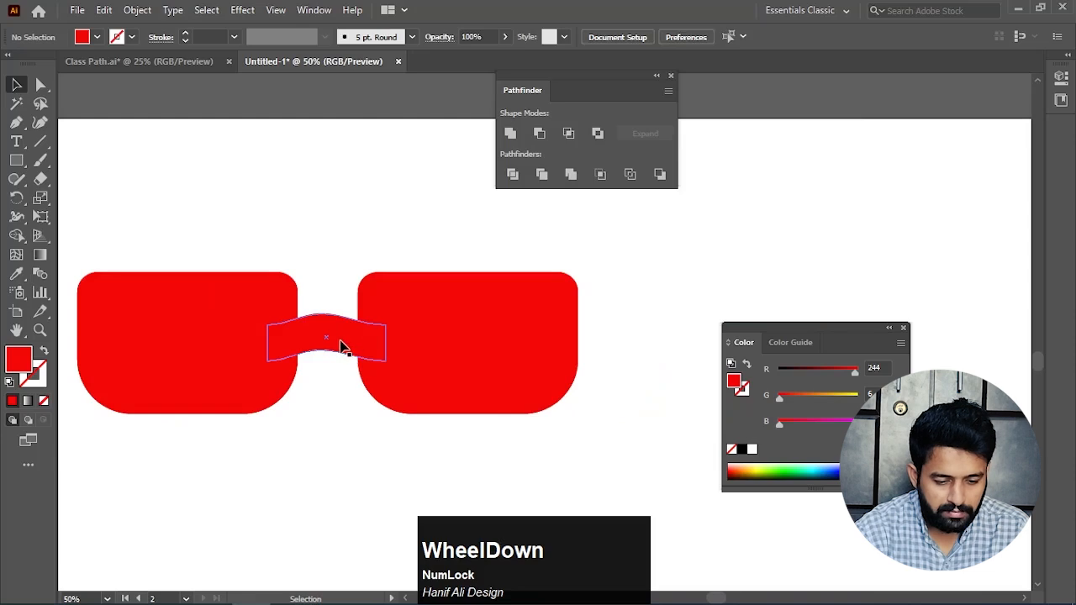
{"action": "left_click_drag", "start_coordinate": [331, 341], "coordinate": [360, 361]}
{"action": "left_click", "coordinate": [331, 408]}
{"action": "scroll", "coordinate": [359, 361], "scroll_direction": "down", "scroll_amount": 1}
{"action": "left_click_drag", "start_coordinate": [423, 392], "coordinate": [396, 360]}
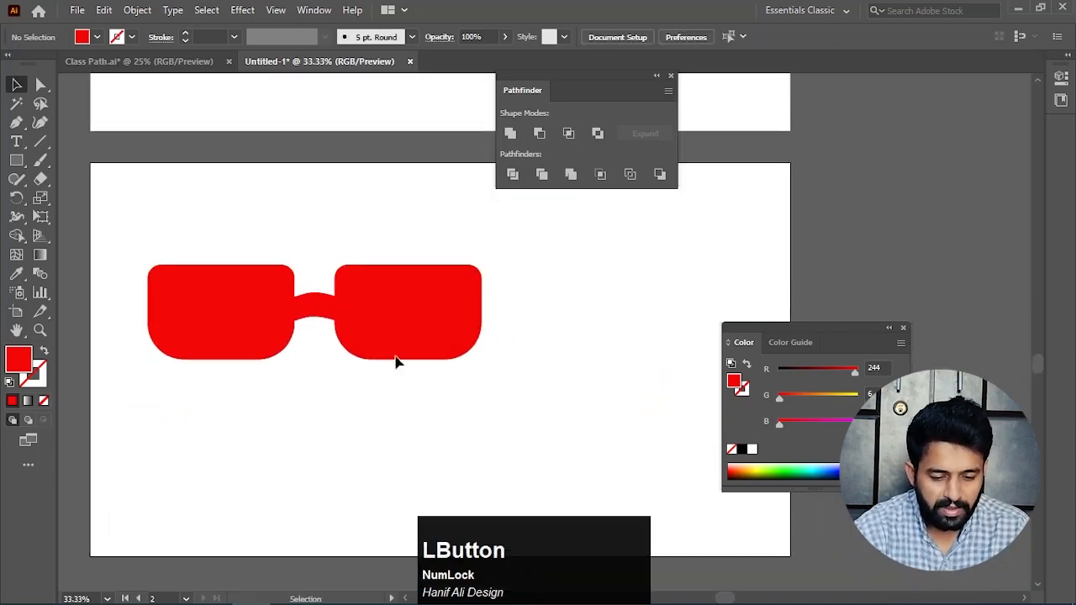
Create an inner copy of the right lens with Offset Path set to -20 px
{"action": "scroll", "coordinate": [421, 307], "scroll_direction": "up", "scroll_amount": 2}
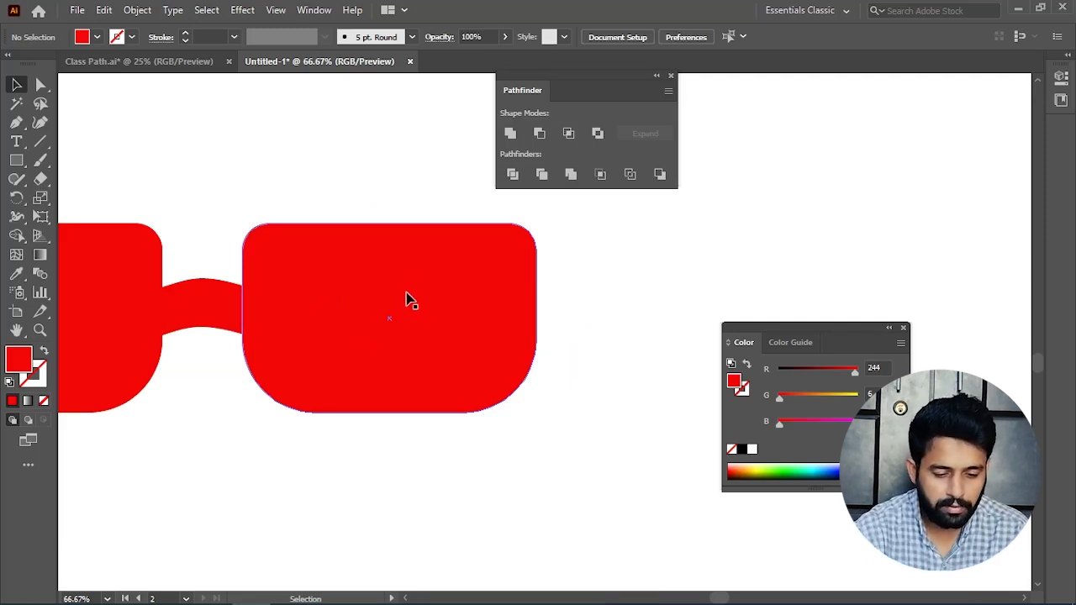
{"action": "left_click", "coordinate": [400, 301]}
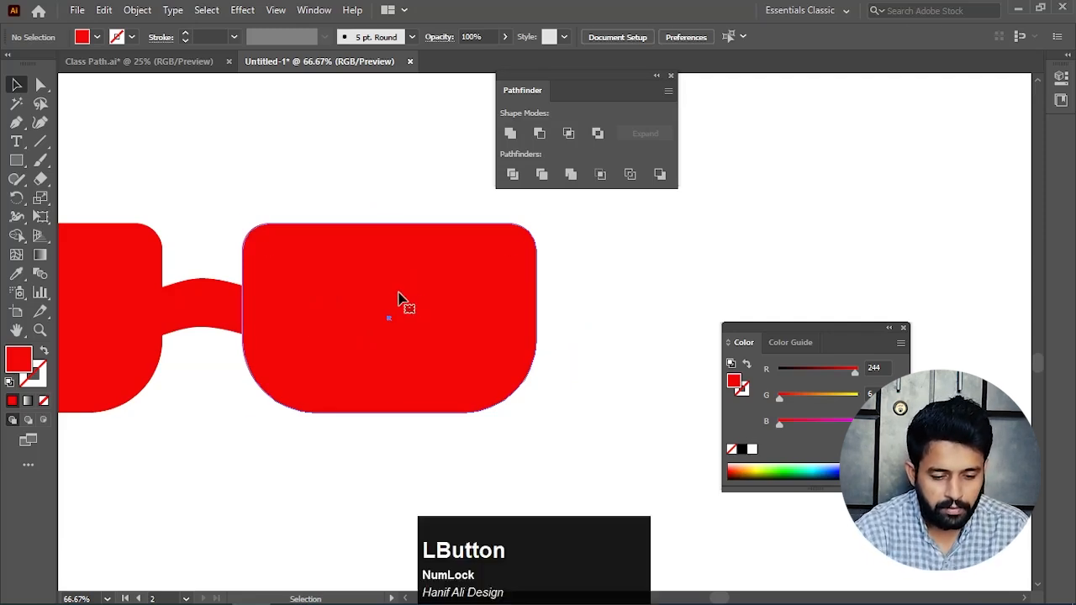
{"action": "left_click", "coordinate": [139, 10]}
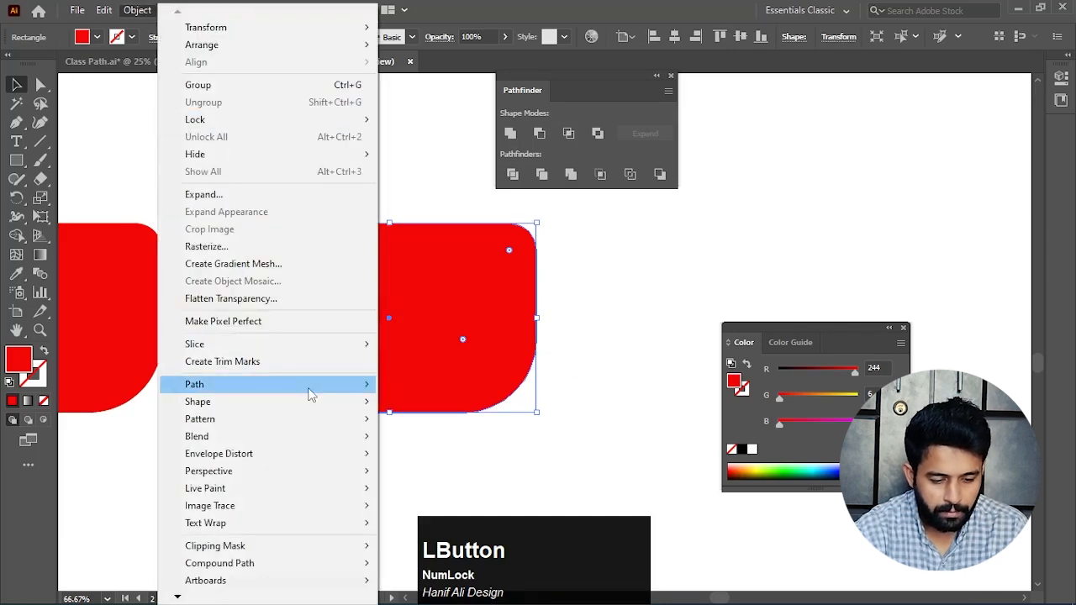
{"action": "mouse_move", "coordinate": [309, 393]}
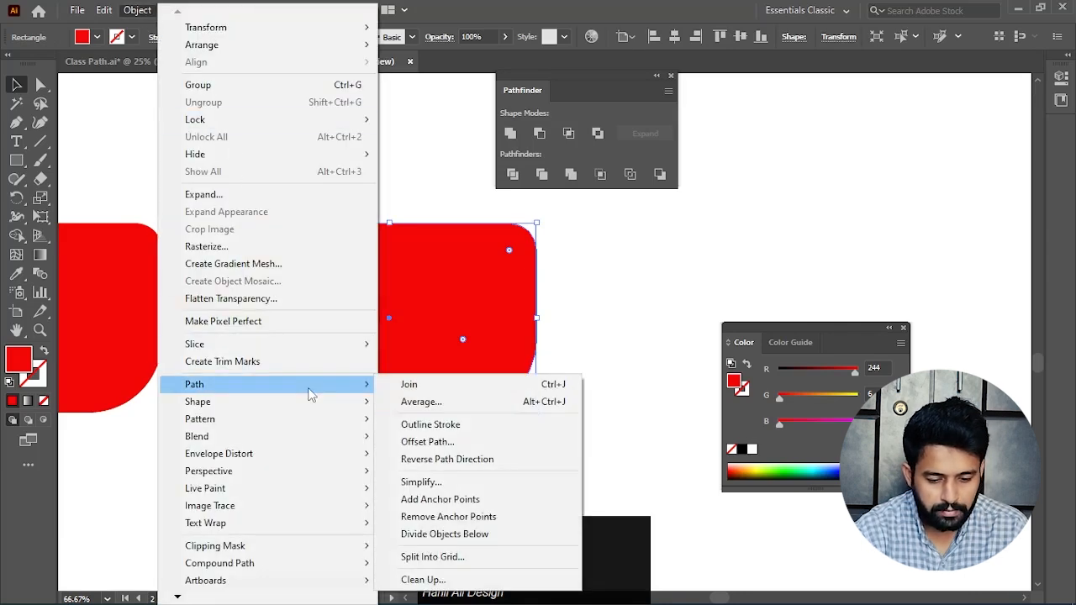
{"action": "left_click", "coordinate": [443, 451]}
{"action": "left_click_drag", "start_coordinate": [714, 187], "coordinate": [661, 175]}
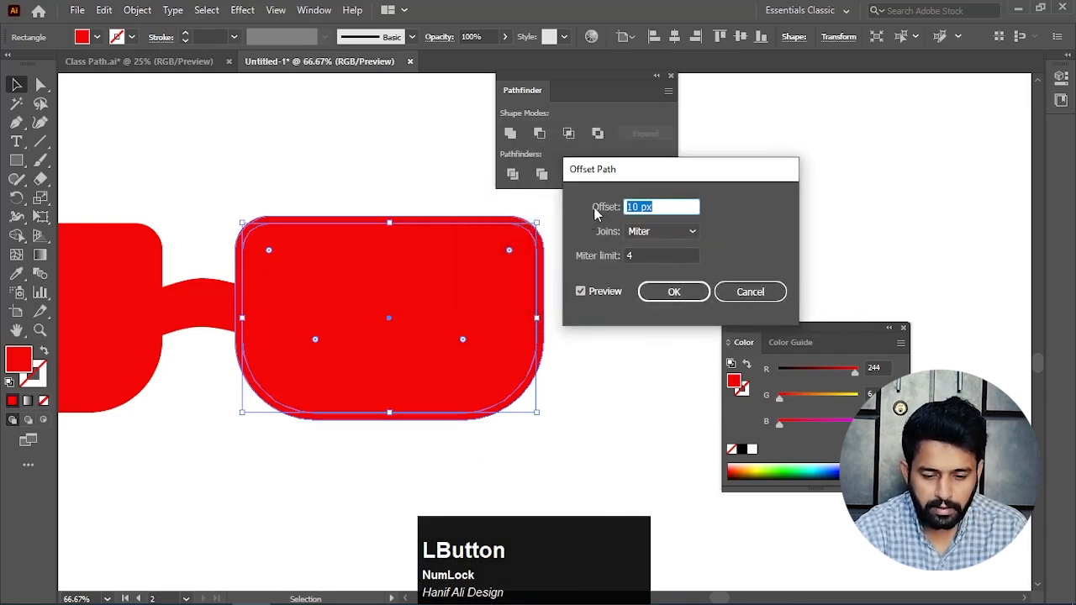
{"action": "scroll", "coordinate": [660, 208], "scroll_direction": "down", "scroll_amount": 19}
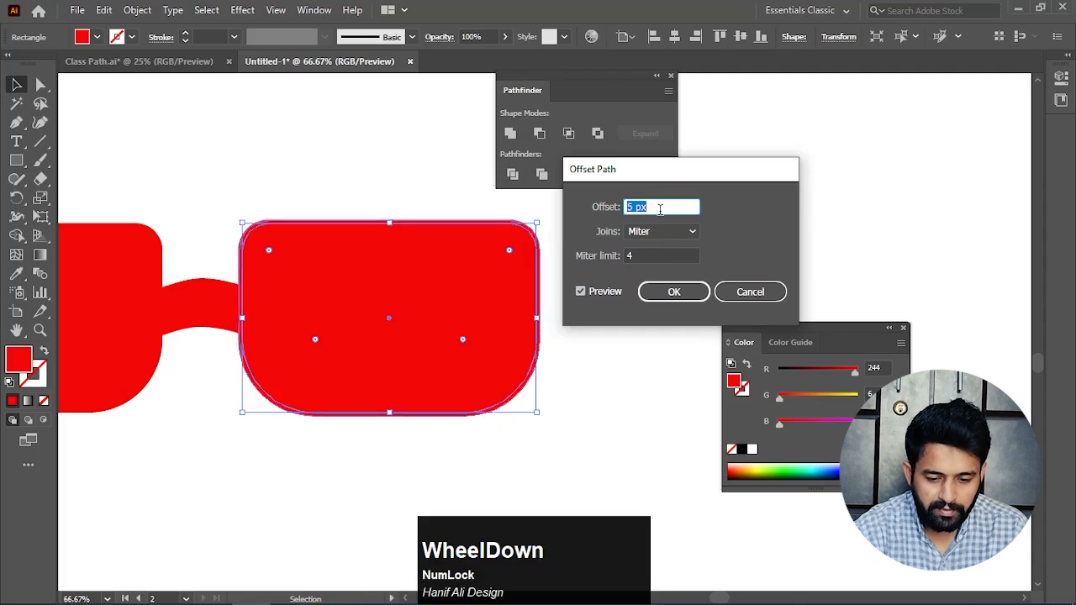
{"action": "scroll", "coordinate": [660, 209], "scroll_direction": "down", "scroll_amount": 7}
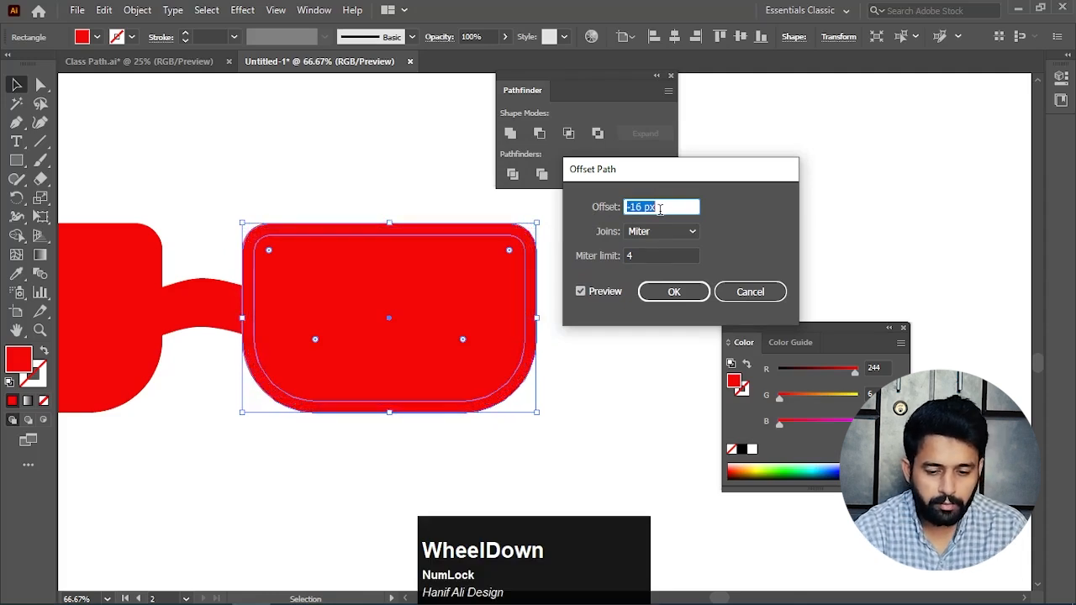
{"action": "scroll", "coordinate": [660, 209], "scroll_direction": "down", "scroll_amount": 3}
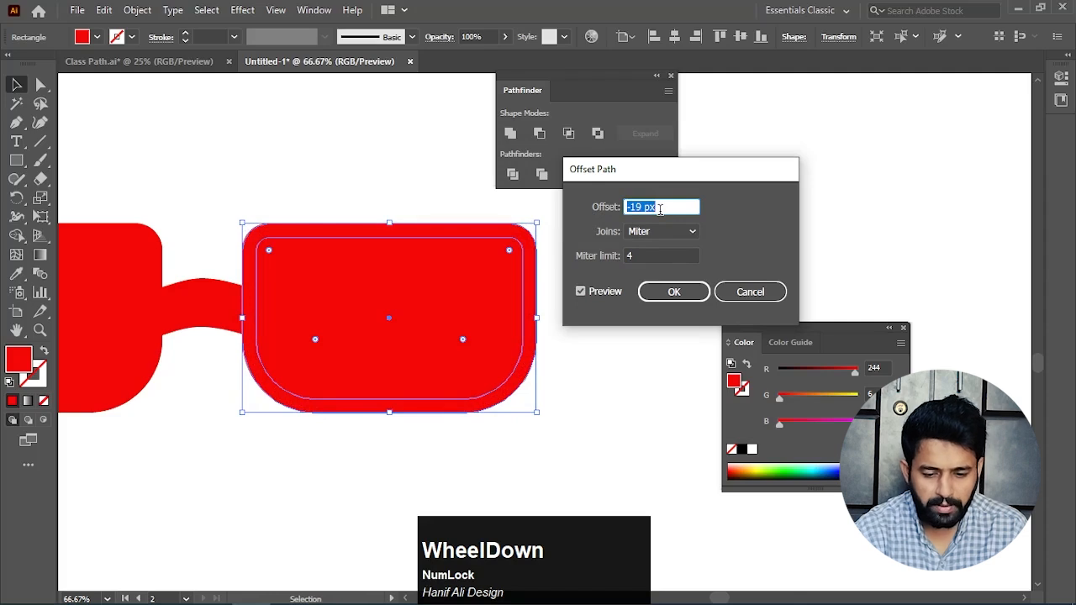
{"action": "scroll", "coordinate": [660, 210], "scroll_direction": "down", "scroll_amount": 1}
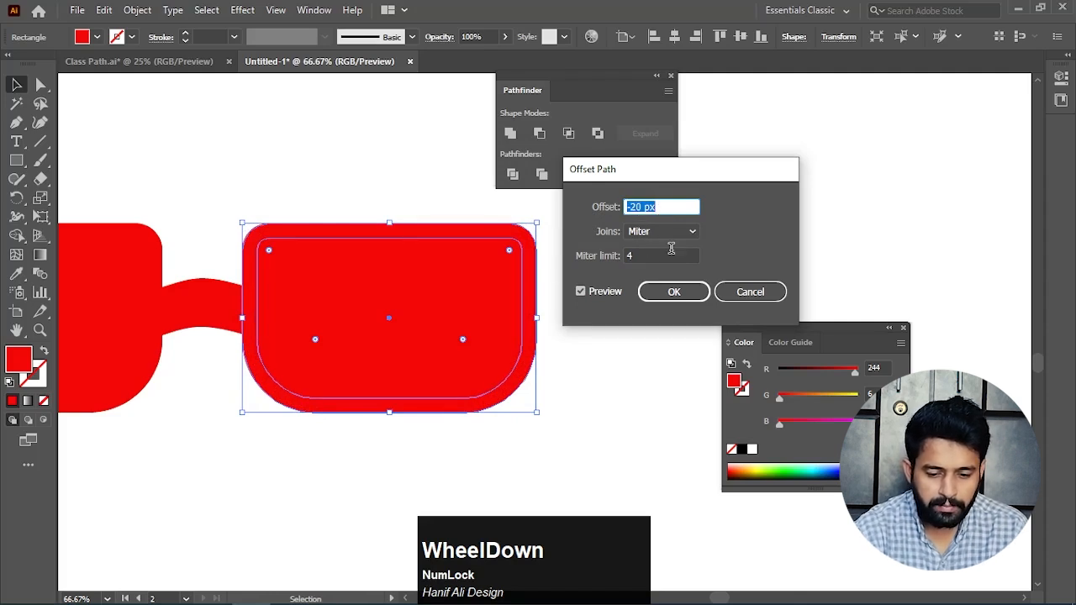
{"action": "left_click", "coordinate": [674, 291]}
{"action": "left_click", "coordinate": [569, 432]}
Fill the inner right lens shape with dark brown, R 115 and G 35
{"action": "left_click", "coordinate": [449, 377]}
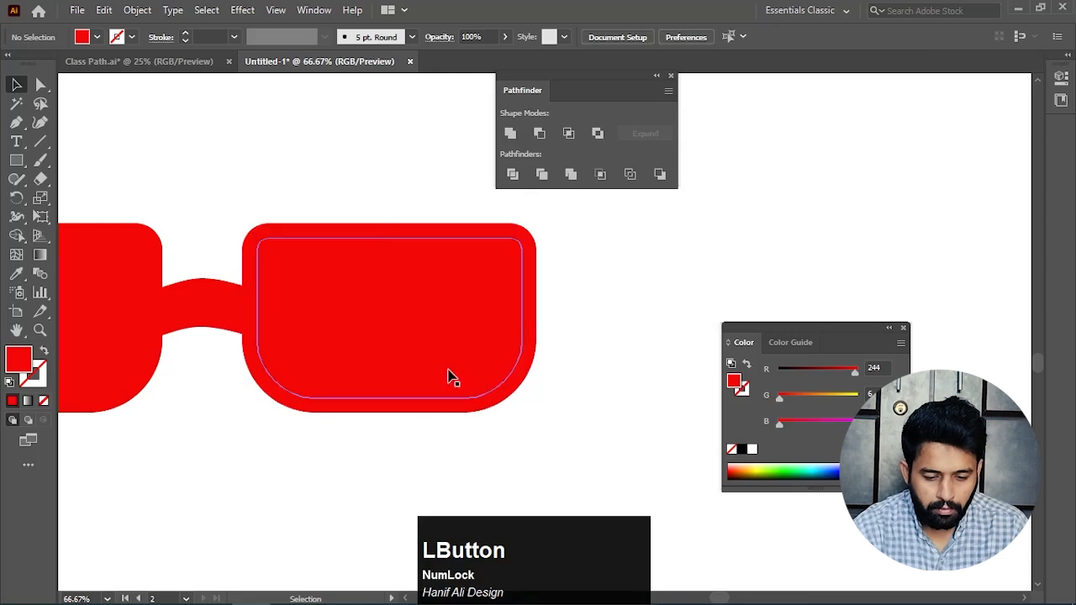
{"action": "left_click", "coordinate": [750, 468]}
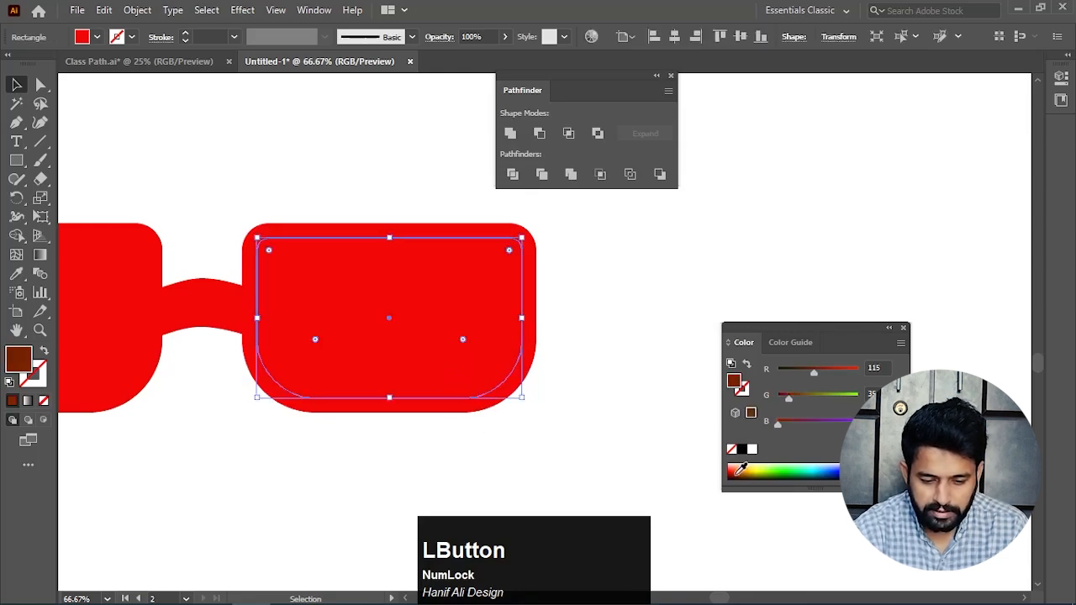
{"action": "left_click", "coordinate": [512, 425]}
Create an inner copy of the left lens with Offset Path at -20 px
{"action": "key", "text": "space"}
{"action": "scroll", "coordinate": [512, 425], "scroll_direction": "down", "scroll_amount": 1}
{"action": "left_click_drag", "start_coordinate": [396, 441], "coordinate": [620, 403]}
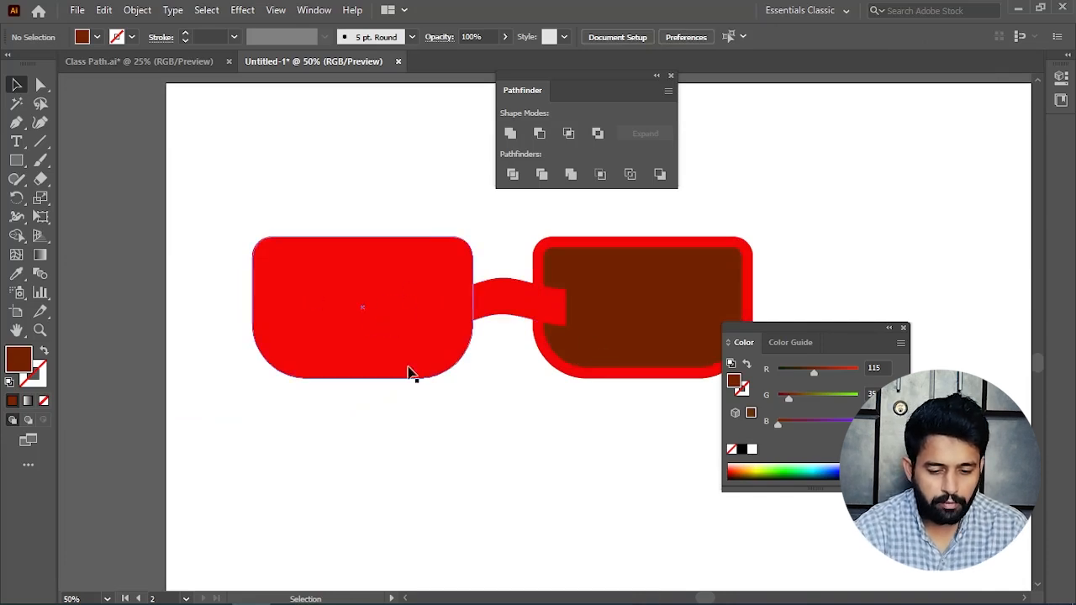
{"action": "left_click_drag", "start_coordinate": [331, 209], "coordinate": [221, 269]}
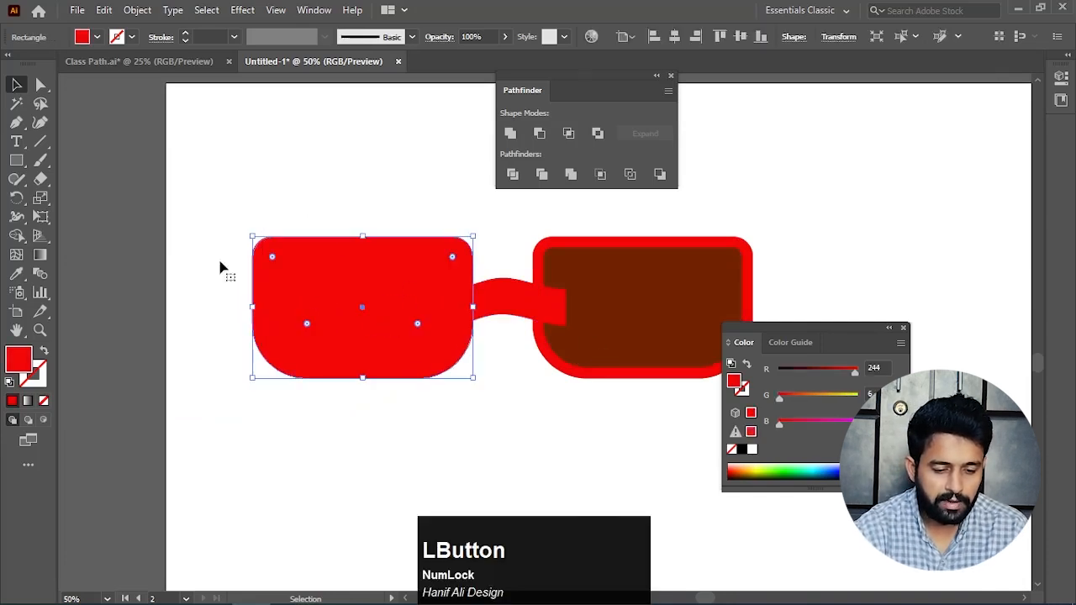
{"action": "left_click", "coordinate": [137, 9]}
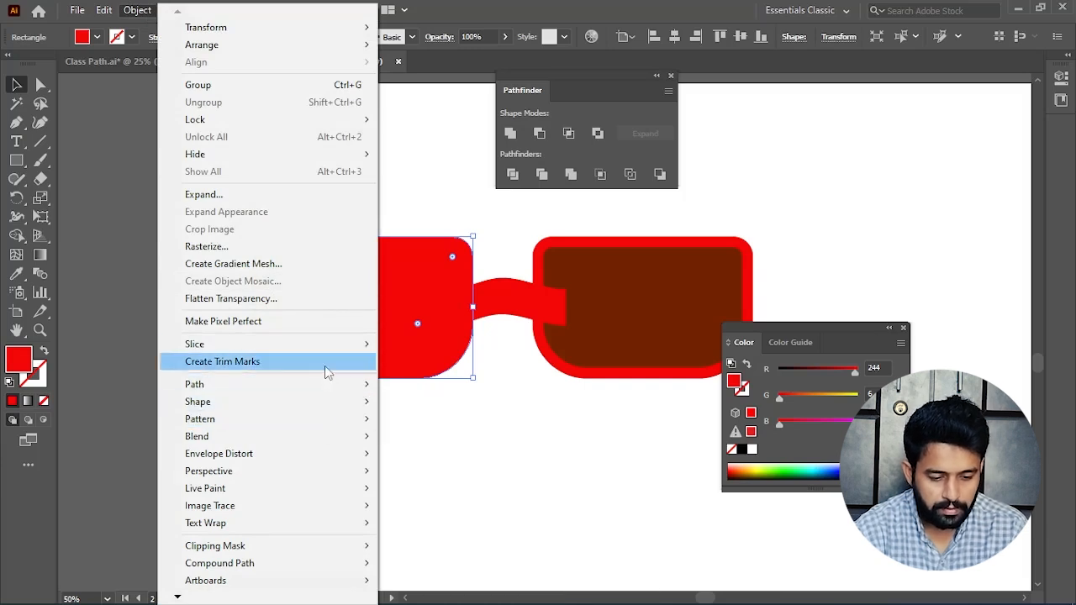
{"action": "mouse_move", "coordinate": [341, 386]}
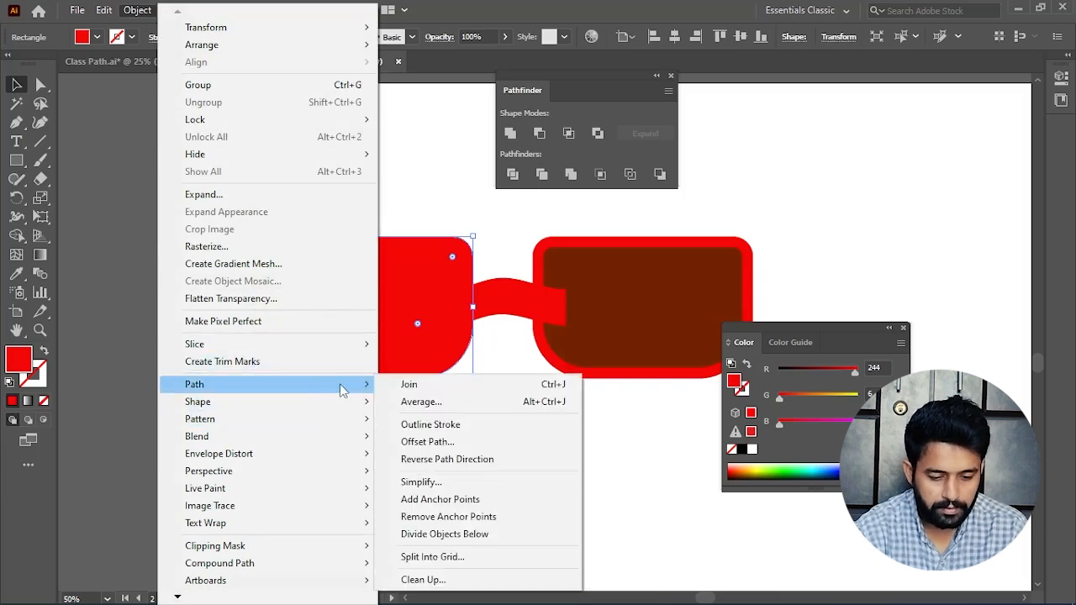
{"action": "left_click", "coordinate": [459, 442]}
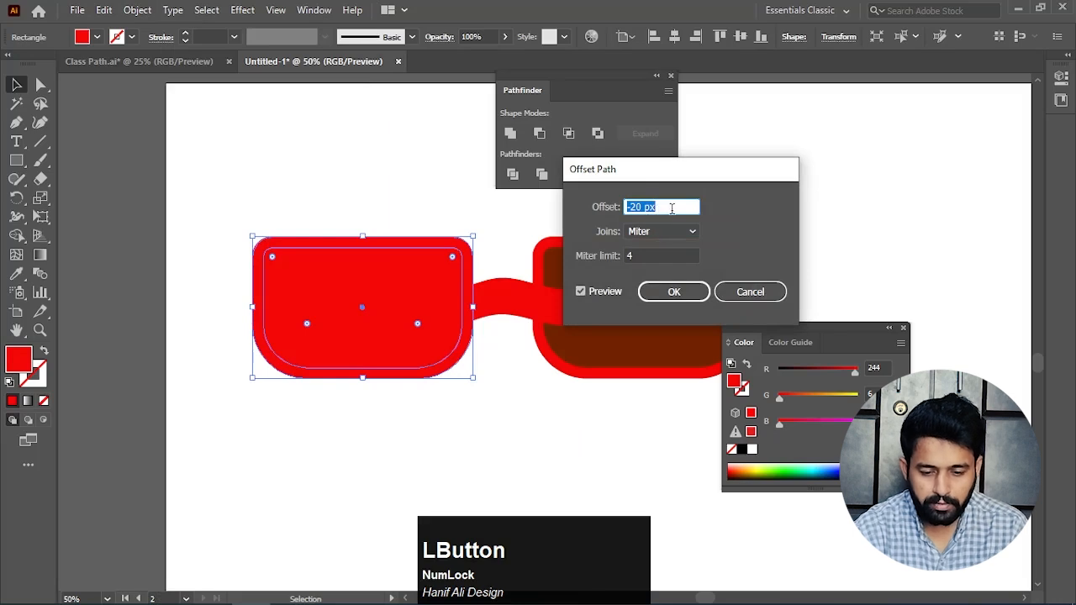
{"action": "left_click", "coordinate": [676, 293]}
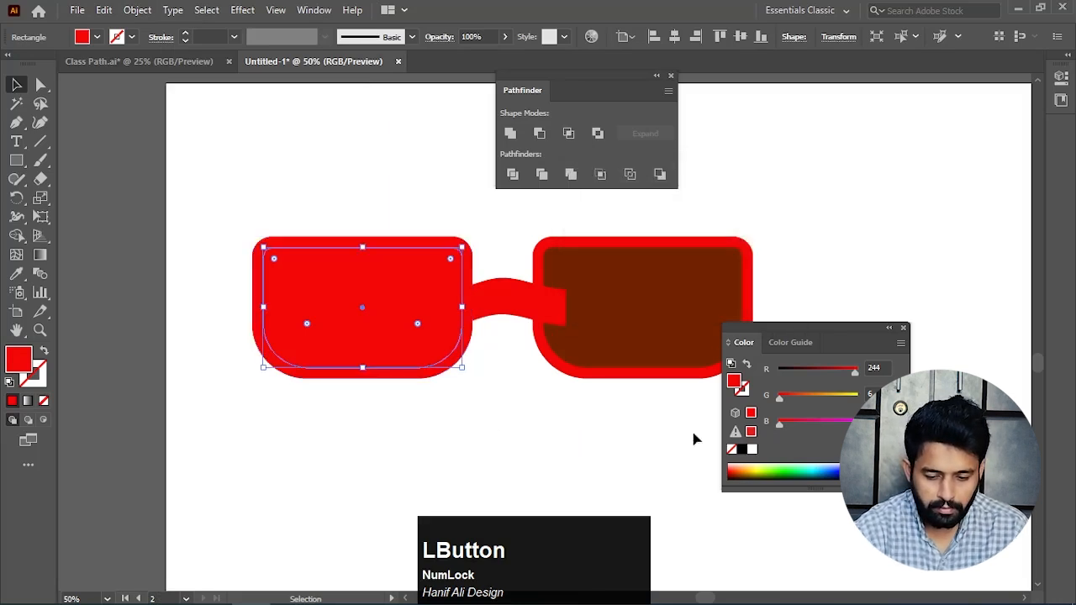
Match the inner left lens's fill to the dark brown of the right one with the Eyedropper
{"action": "left_click", "coordinate": [18, 275]}
{"action": "left_click", "coordinate": [648, 307]}
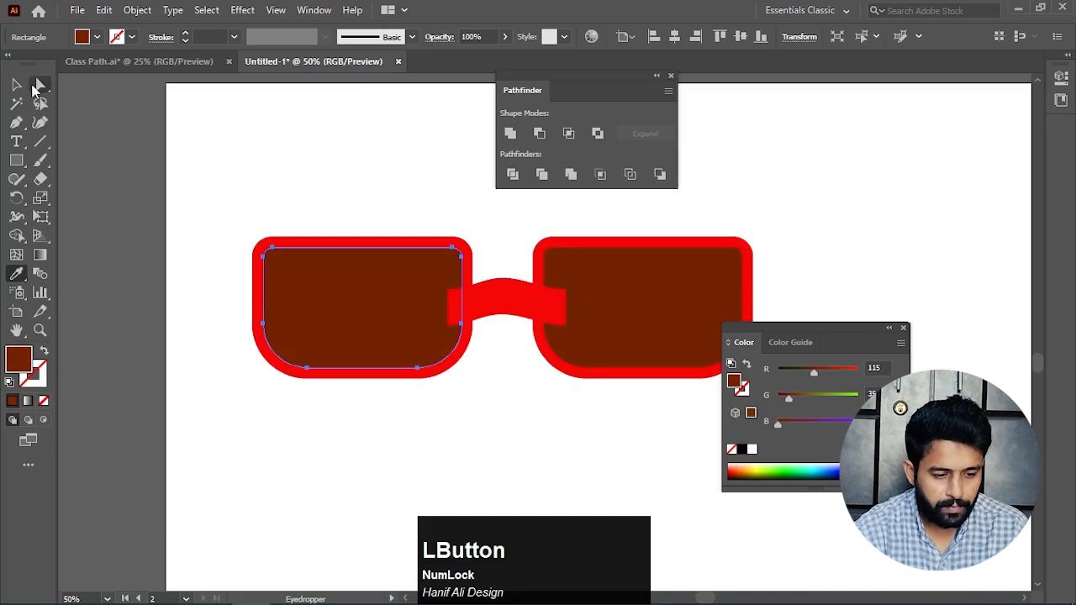
{"action": "left_click", "coordinate": [40, 86]}
{"action": "left_click", "coordinate": [17, 86]}
{"action": "left_click", "coordinate": [316, 179]}
Unite the arched bridge and both outer red lens shapes into one frame with Pathfinder's Unite mode
{"action": "scroll", "coordinate": [404, 225], "scroll_direction": "down", "scroll_amount": 2}
{"action": "left_click_drag", "start_coordinate": [404, 225], "coordinate": [215, 236]}
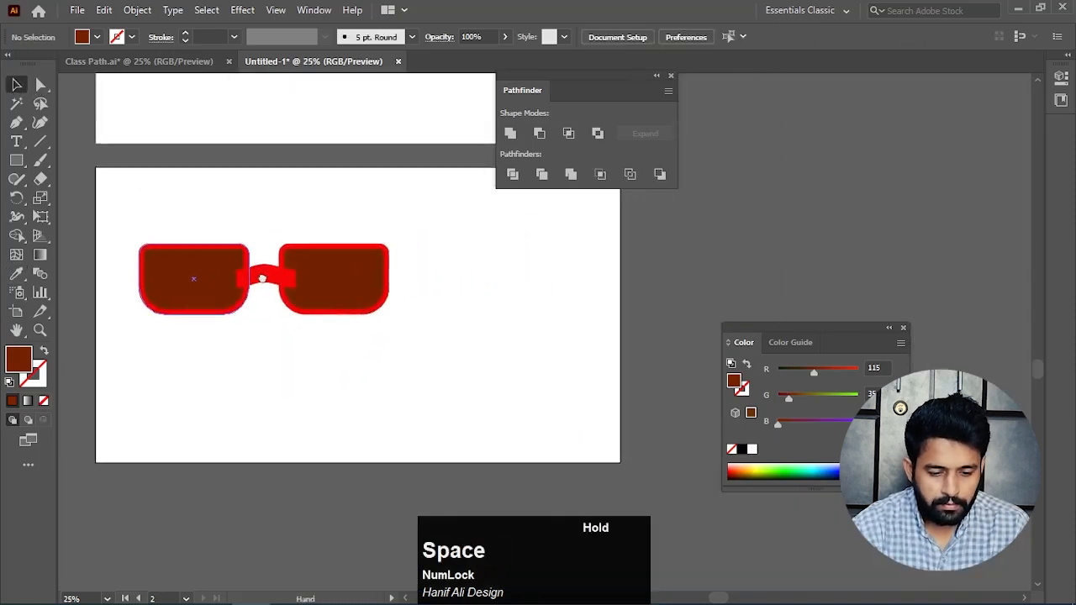
{"action": "left_click_drag", "start_coordinate": [262, 278], "coordinate": [317, 363]}
{"action": "left_click", "coordinate": [323, 433], "text": "ctrl"}
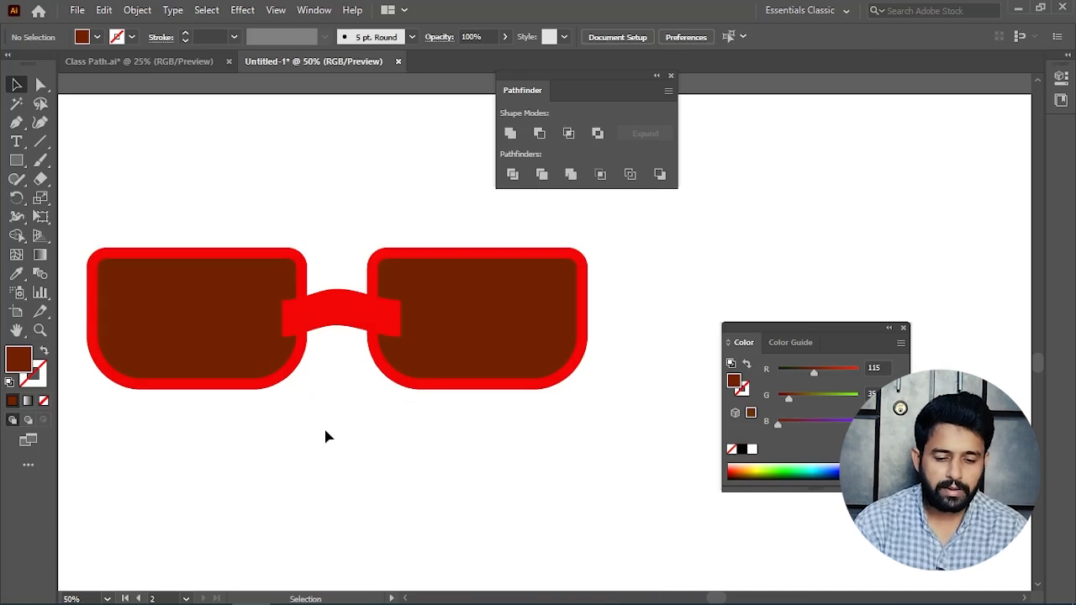
{"action": "left_click", "coordinate": [333, 324]}
{"action": "left_click", "coordinate": [333, 327]}
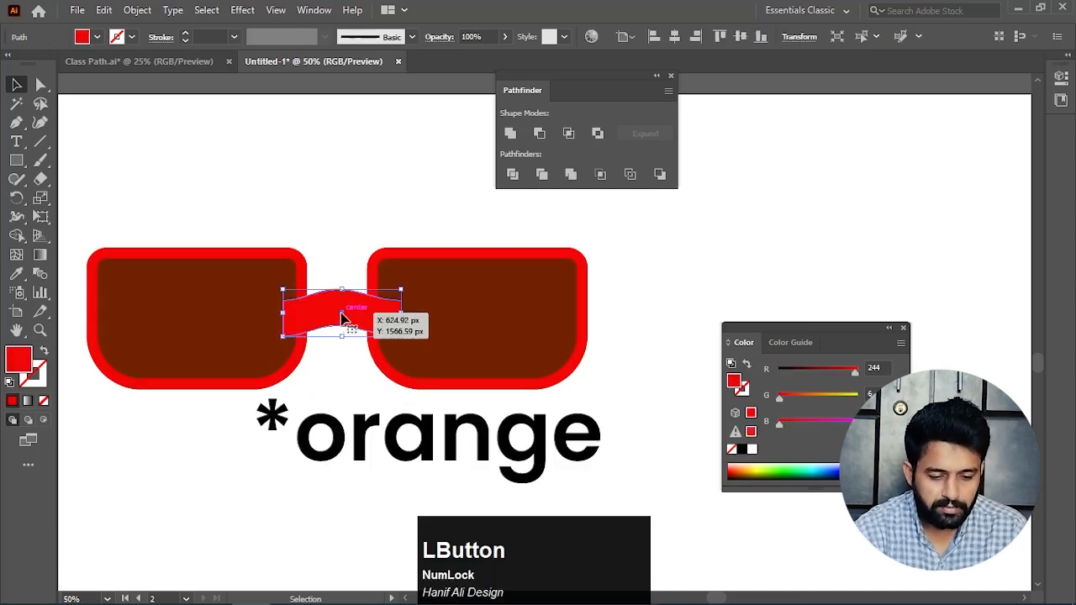
{"action": "left_click", "coordinate": [301, 261], "text": "shift"}
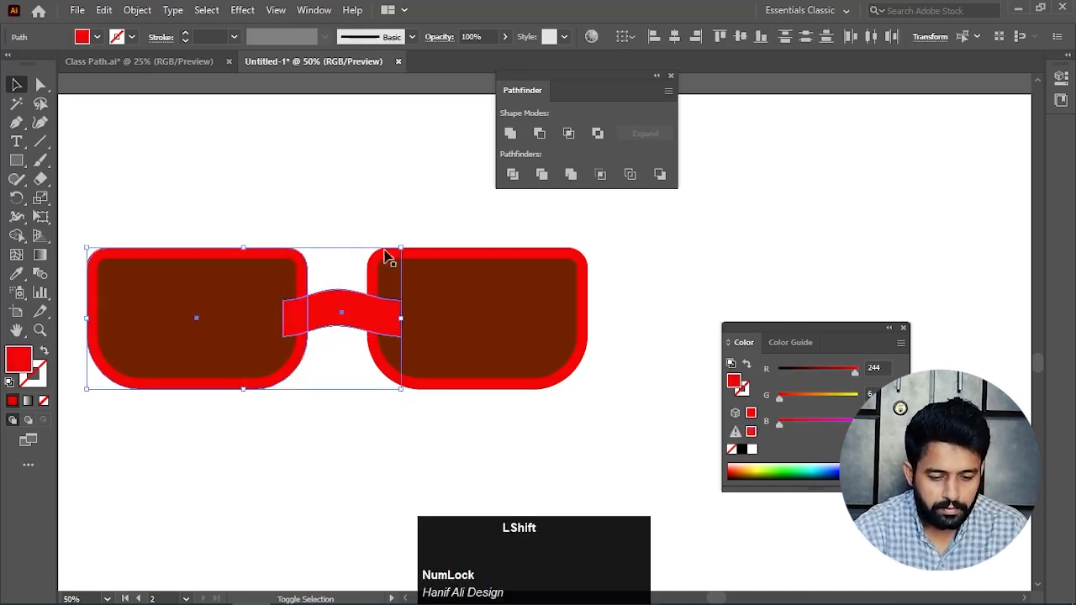
{"action": "left_click", "coordinate": [446, 256], "text": "shift"}
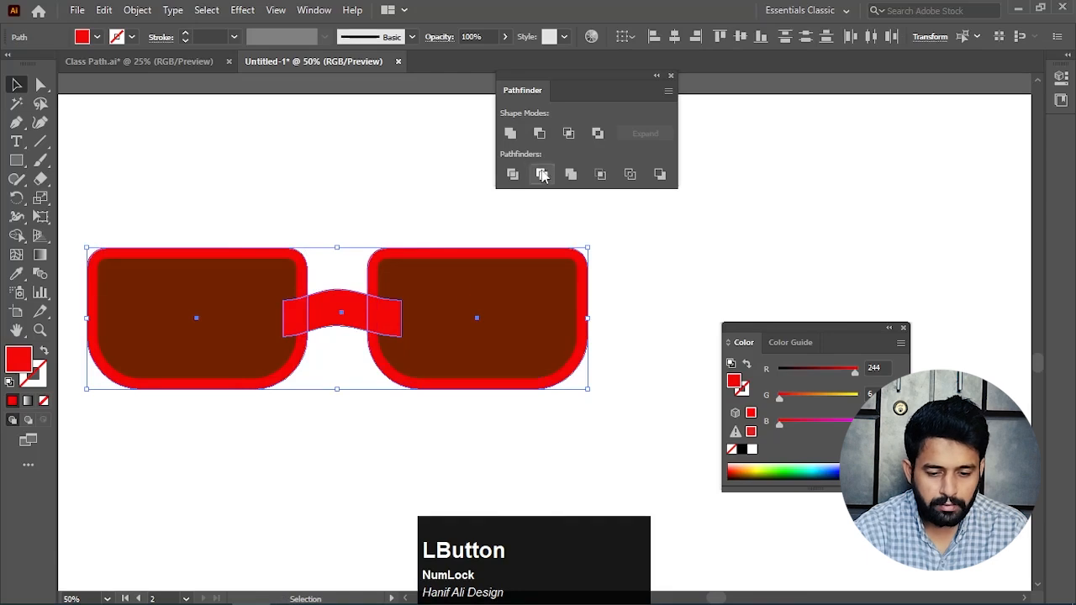
{"action": "left_click", "coordinate": [511, 134]}
{"action": "left_click", "coordinate": [399, 199]}
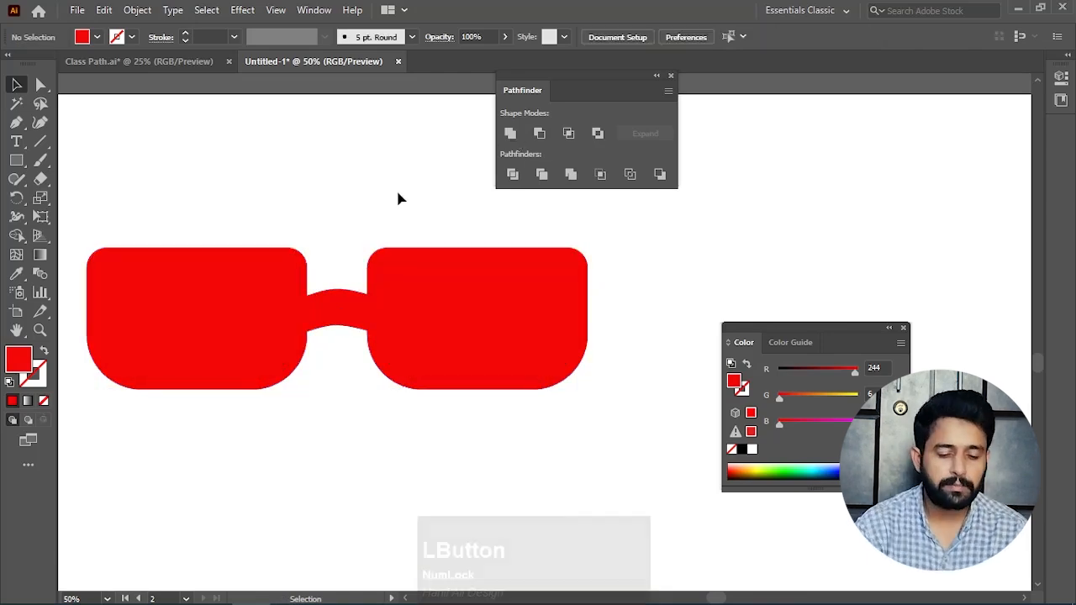
Move the united red frame off the brown lenses and undo the move
{"action": "left_click_drag", "start_coordinate": [429, 310], "coordinate": [577, 339]}
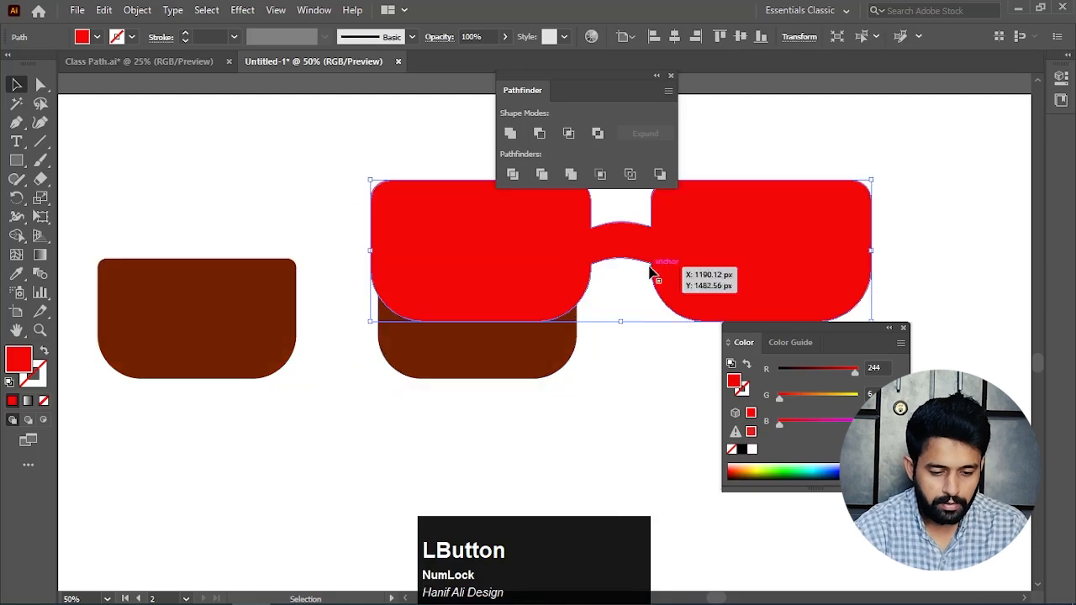
{"action": "key", "text": "ctrl"}
{"action": "key", "text": "ctrl+z"}
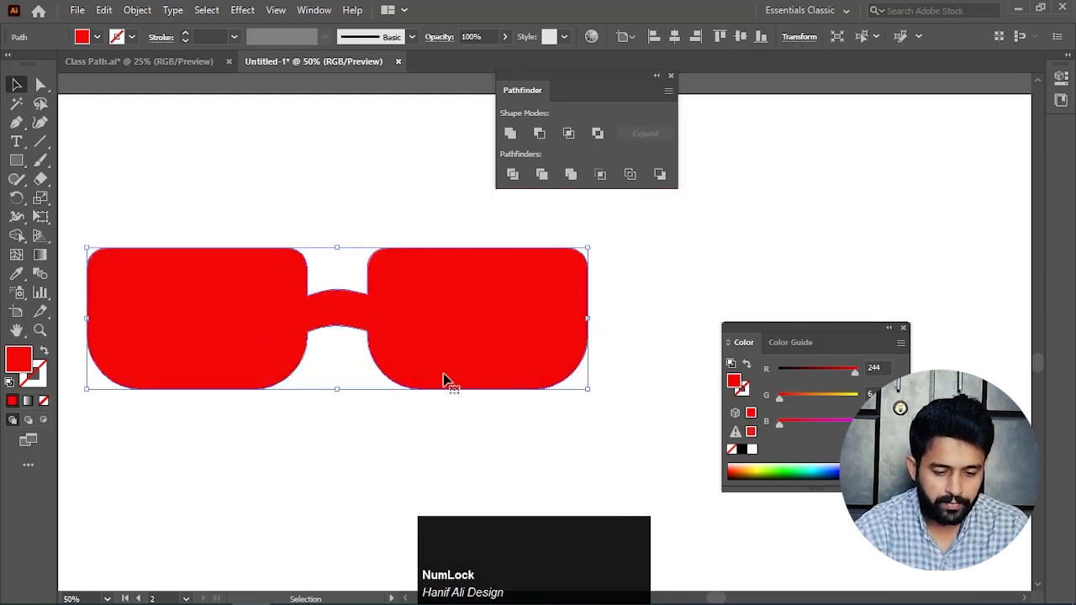
Send the united red frame to the back, behind the two brown lenses
{"action": "left_click", "coordinate": [422, 301]}
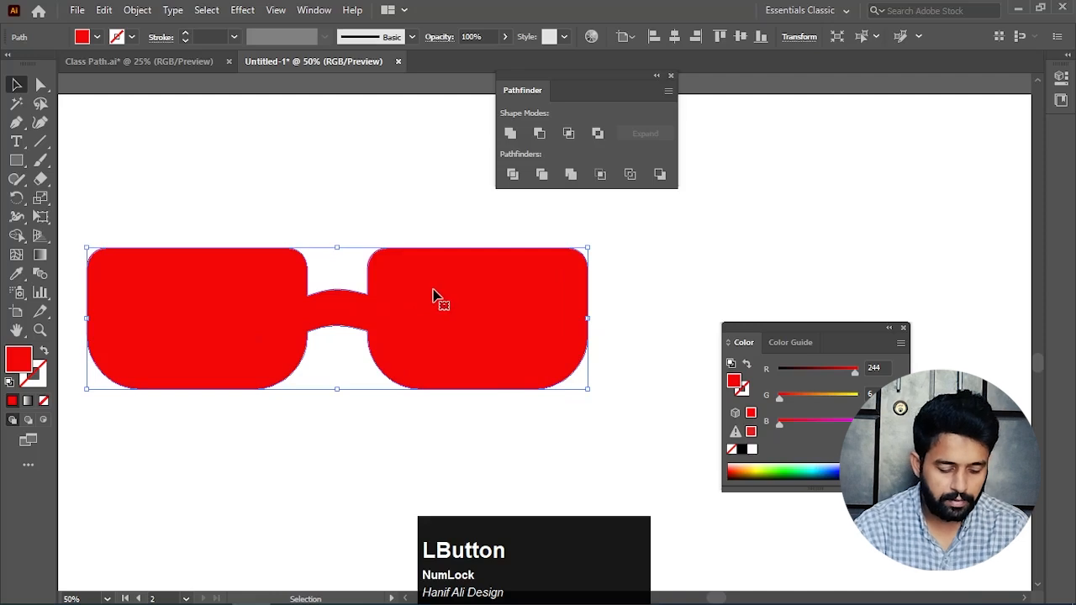
{"action": "key", "text": "ctrl+shift+bracketleft"}
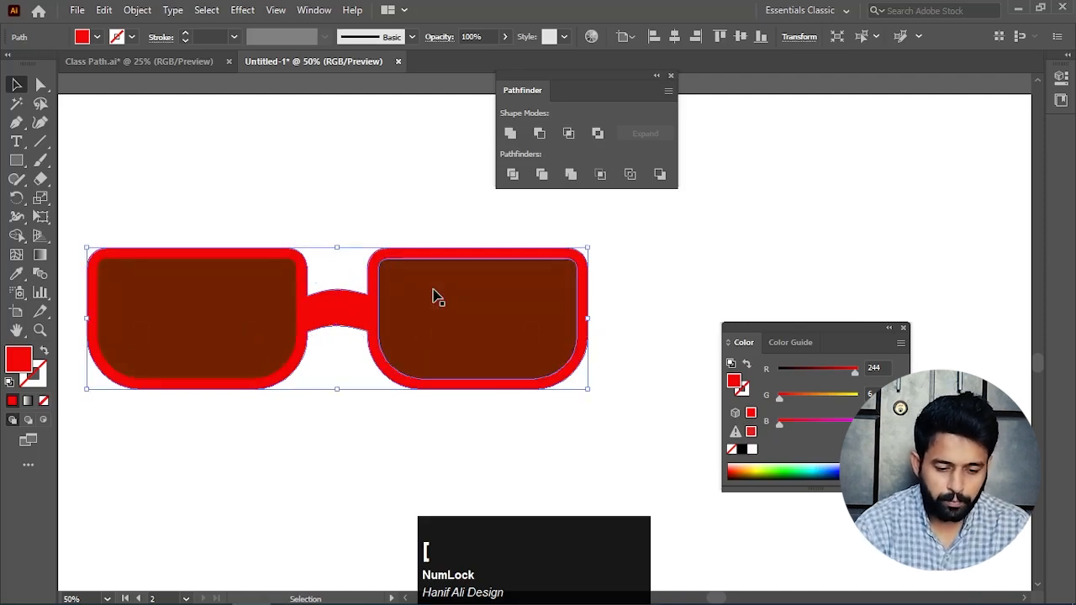
{"action": "left_click", "coordinate": [388, 197]}
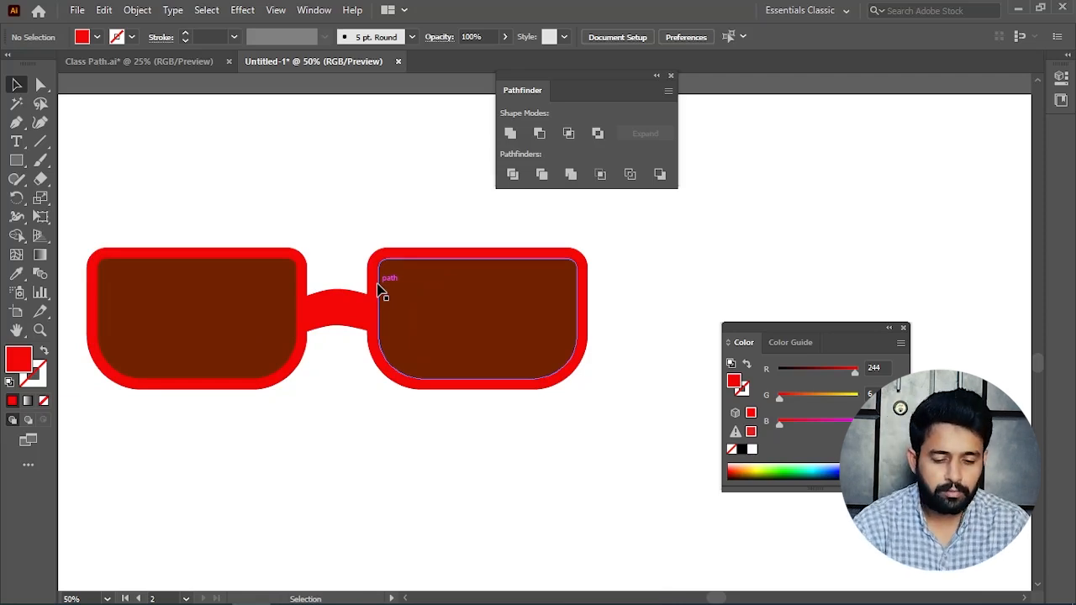
Cut both brown lens shapes out of the red frame with Pathfinder's Minus Front mode
{"action": "left_click_drag", "start_coordinate": [420, 217], "coordinate": [312, 296]}
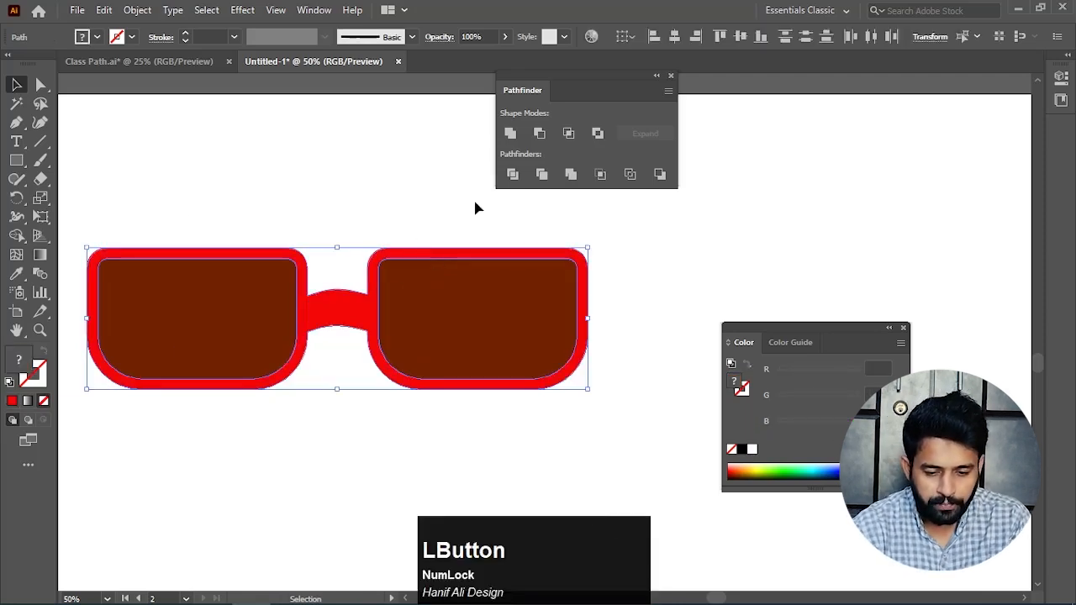
{"action": "left_click", "coordinate": [542, 138]}
{"action": "left_click", "coordinate": [361, 181]}
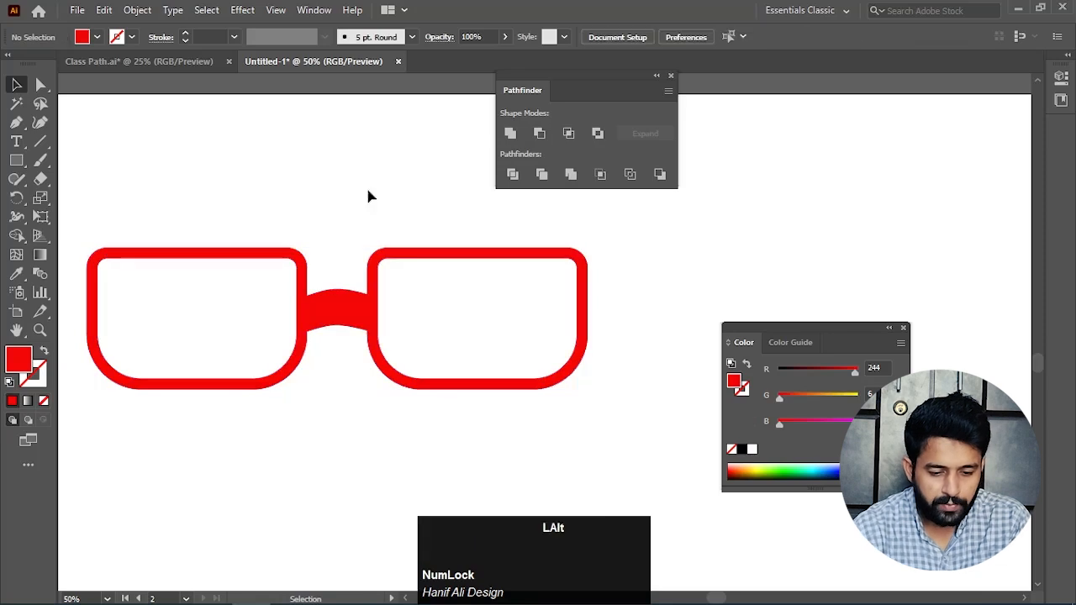
{"action": "scroll", "coordinate": [446, 399], "scroll_direction": "down", "scroll_amount": 4}
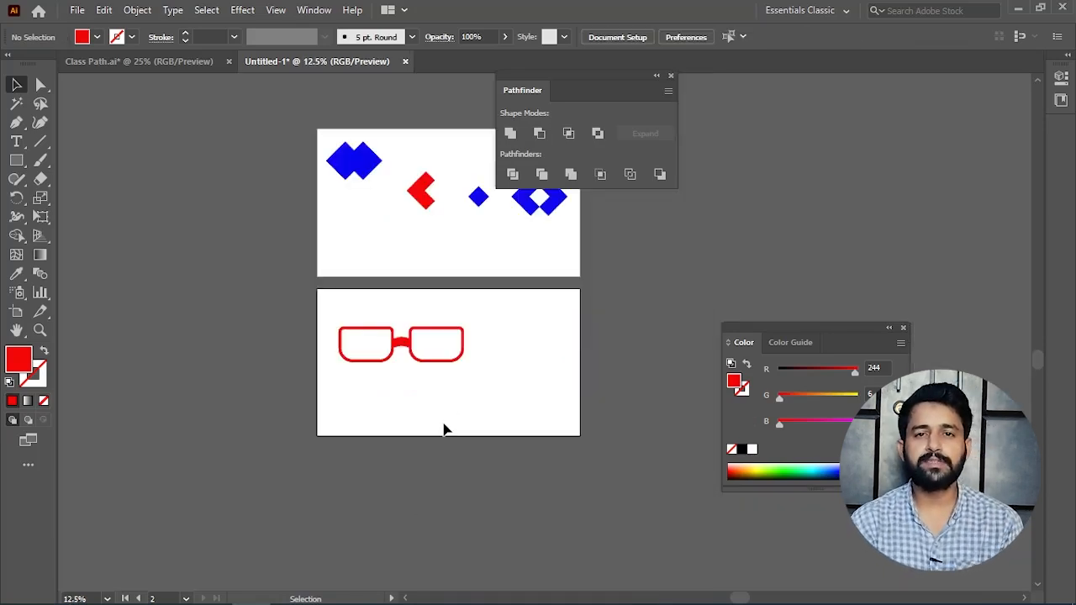
{"action": "scroll", "coordinate": [451, 353], "scroll_direction": "up", "scroll_amount": 3}
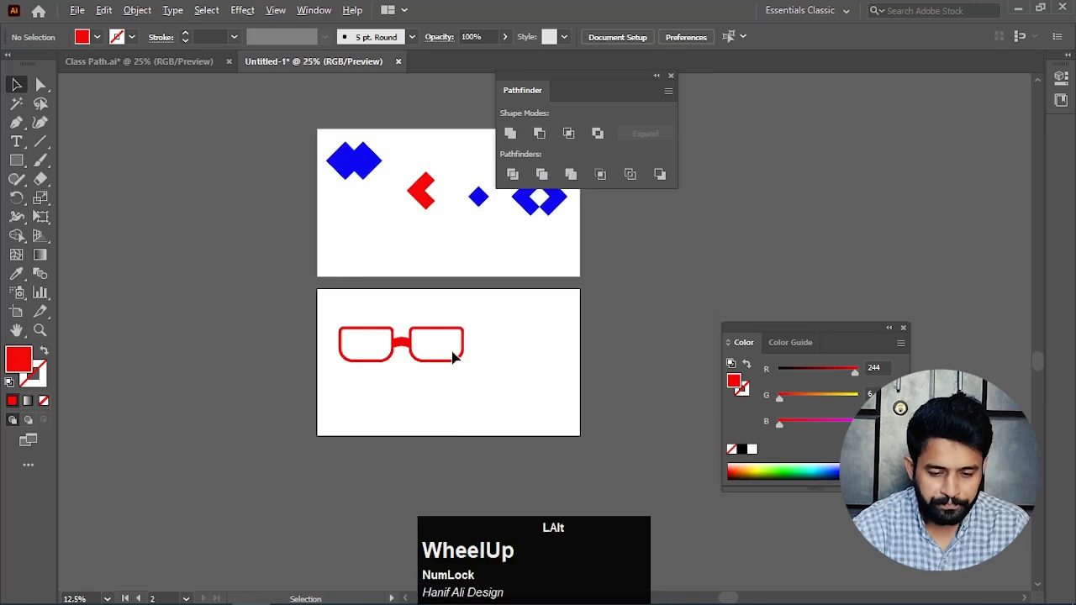
Draw a red rectangle about 17 px wide and 89 px high against the right lens's outer edge
{"action": "scroll", "coordinate": [442, 415], "scroll_direction": "down", "scroll_amount": 1}
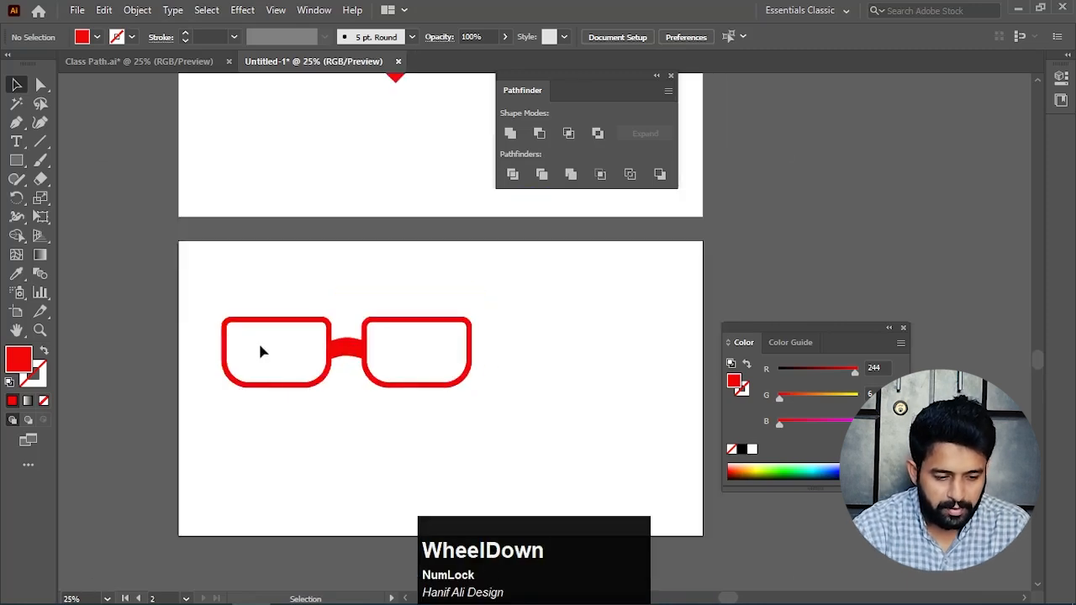
{"action": "left_click", "coordinate": [16, 159]}
{"action": "scroll", "coordinate": [474, 361], "scroll_direction": "up", "scroll_amount": 2}
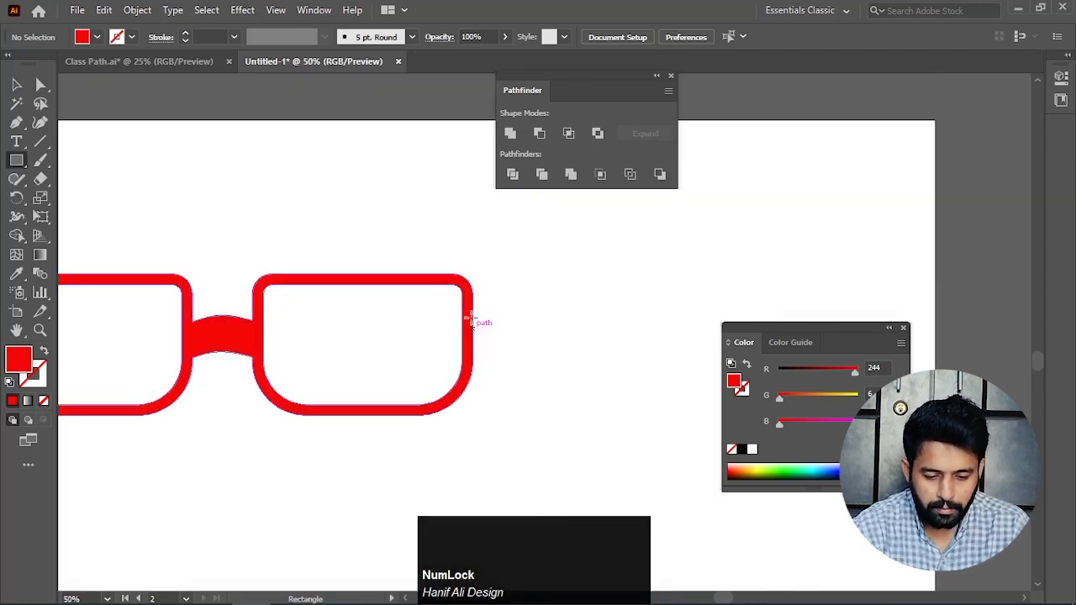
{"action": "left_click_drag", "start_coordinate": [473, 310], "coordinate": [484, 358]}
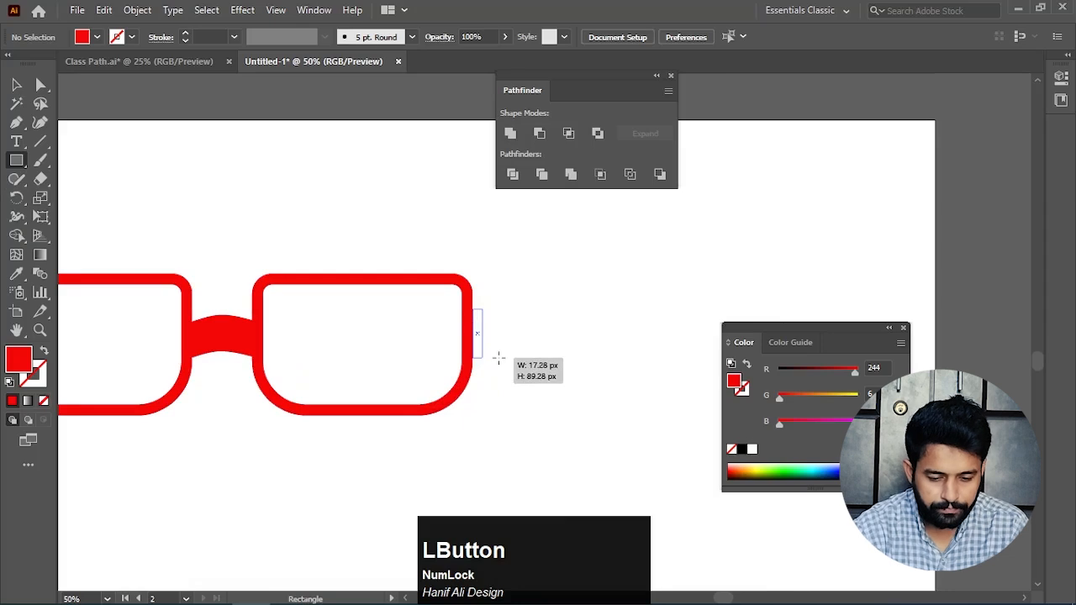
{"action": "key", "text": "v"}
{"action": "left_click", "coordinate": [502, 385]}
{"action": "scroll", "coordinate": [493, 369], "scroll_direction": "up", "scroll_amount": 3}
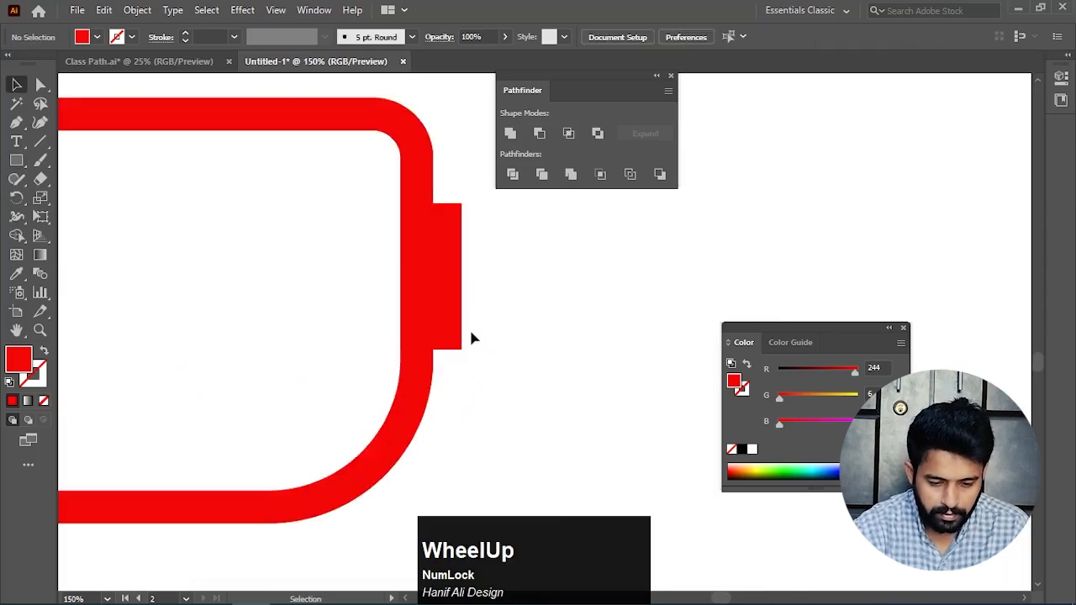
Move the small side rectangle across to the left lens's outer edge and undo the move
{"action": "left_click", "coordinate": [445, 316]}
{"action": "scroll", "coordinate": [446, 315], "scroll_direction": "down", "scroll_amount": 4}
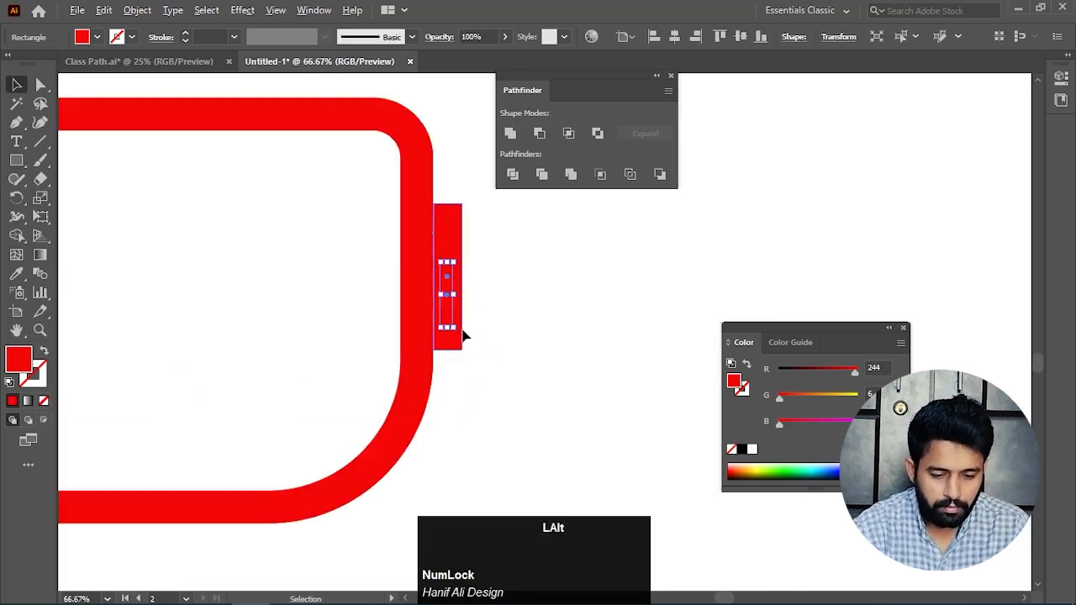
{"action": "key", "text": "space"}
{"action": "left_click_drag", "start_coordinate": [475, 354], "coordinate": [225, 330]}
{"action": "left_click", "coordinate": [577, 355]}
{"action": "scroll", "coordinate": [408, 406], "scroll_direction": "down", "scroll_amount": 1}
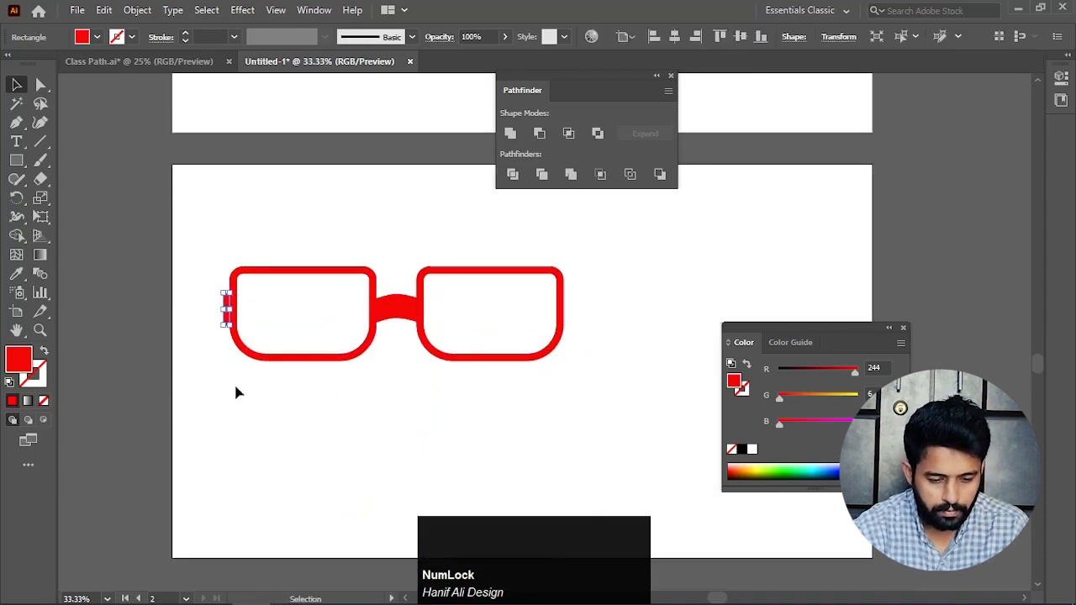
{"action": "key", "text": "ctrl+z"}
Copy the small side rectangle to the left lens's outer edge and unite both rectangles with the frame using Pathfinder's Unite mode
{"action": "left_click", "coordinate": [580, 319]}
{"action": "left_click_drag", "start_coordinate": [566, 315], "coordinate": [228, 392]}
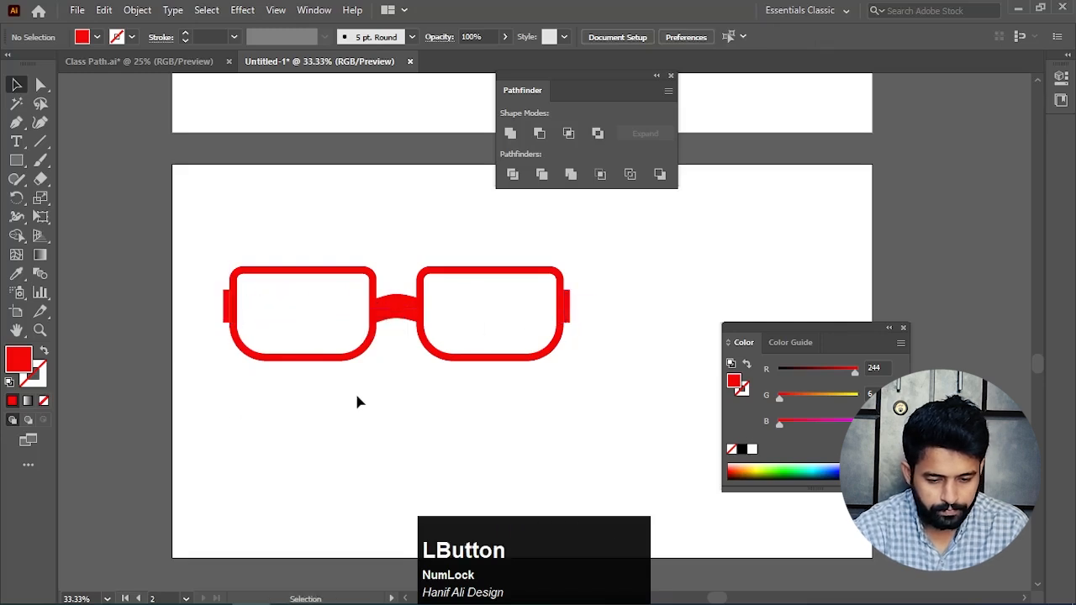
{"action": "scroll", "coordinate": [507, 423], "scroll_direction": "down", "scroll_amount": 2}
{"action": "left_click_drag", "start_coordinate": [352, 409], "coordinate": [305, 404]}
{"action": "left_click", "coordinate": [510, 133]}
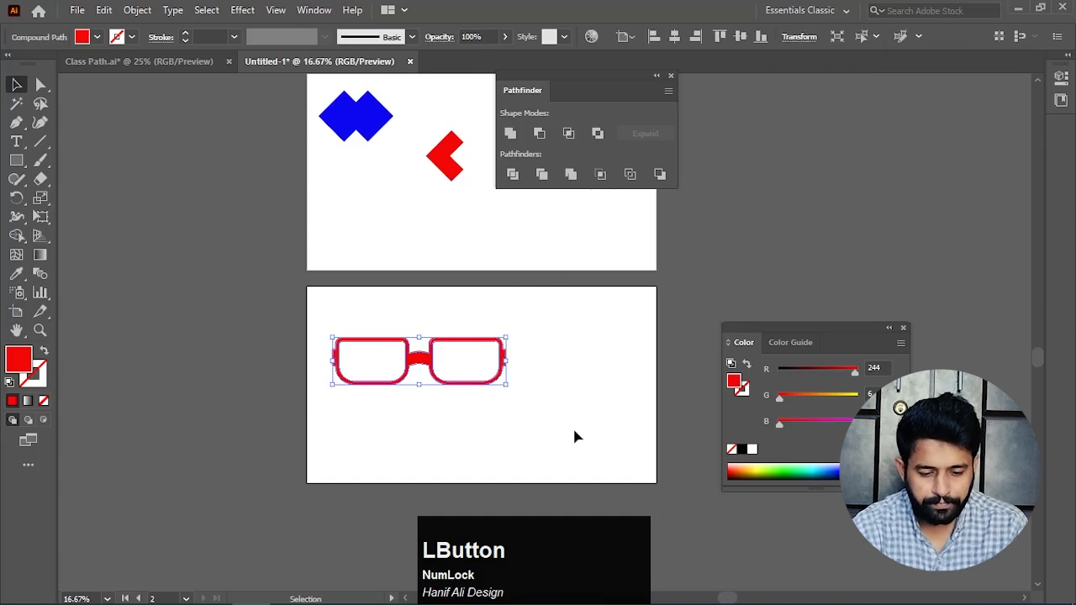
{"action": "left_click", "coordinate": [573, 425]}
Draw a large circle with the Ellipse tool over the glasses, reaching down to the second artboard's lower edge
{"action": "scroll", "coordinate": [460, 400], "scroll_direction": "up", "scroll_amount": 3}
{"action": "left_click_drag", "start_coordinate": [432, 348], "coordinate": [485, 361]}
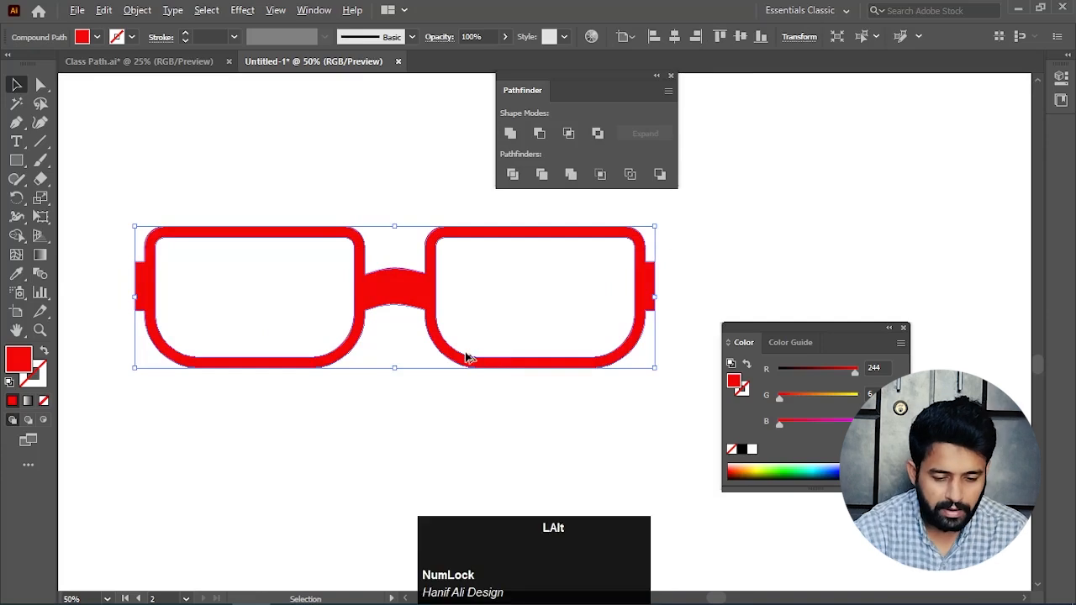
{"action": "scroll", "coordinate": [466, 359], "scroll_direction": "down", "scroll_amount": 3}
{"action": "left_click_drag", "start_coordinate": [470, 360], "coordinate": [454, 274]}
{"action": "right_click", "coordinate": [16, 162]}
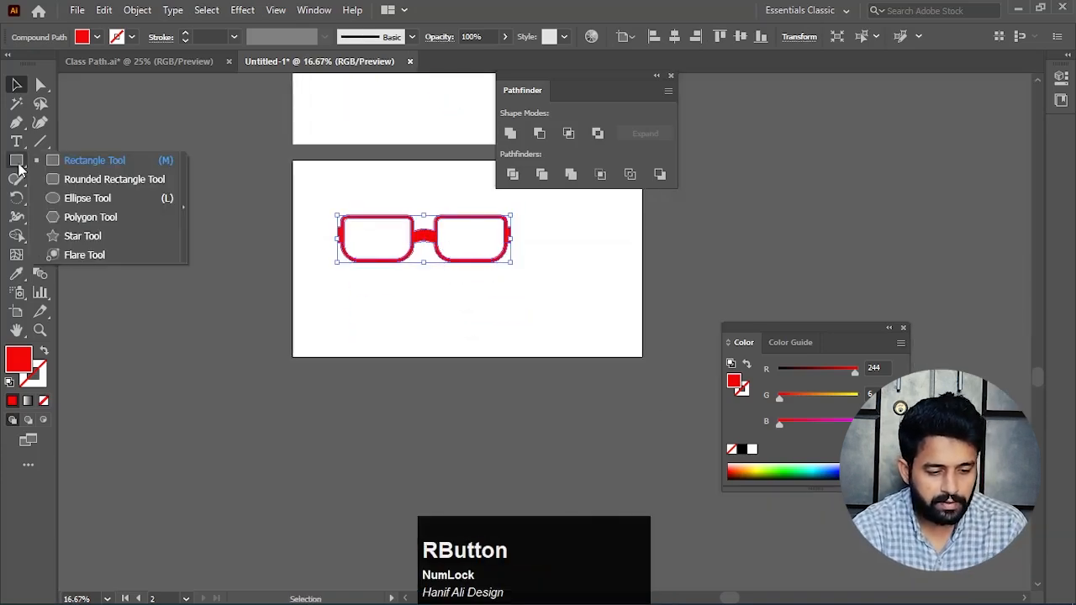
{"action": "left_click", "coordinate": [107, 199]}
{"action": "left_click_drag", "start_coordinate": [373, 182], "coordinate": [547, 356]}
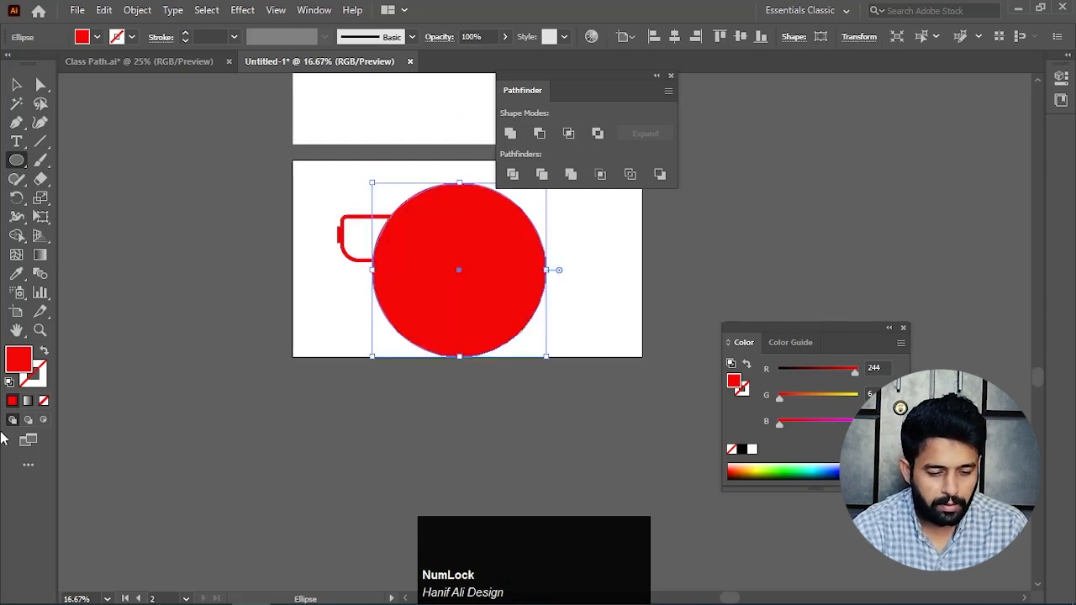
Set the large circle's fill to yellow F2EB08
{"action": "double_click", "coordinate": [22, 366]}
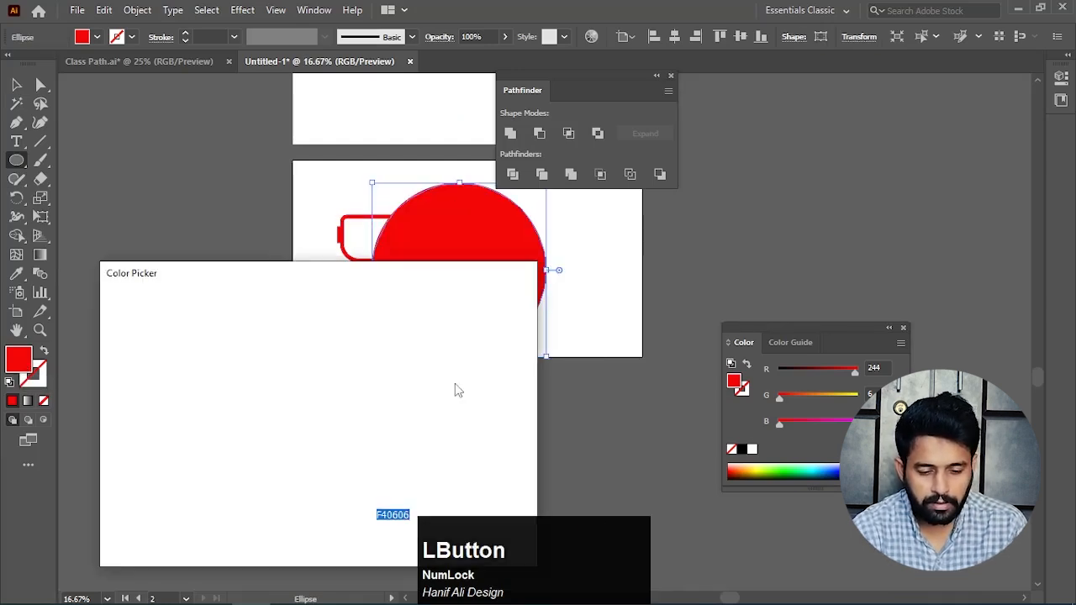
{"action": "left_click_drag", "start_coordinate": [340, 477], "coordinate": [338, 485]}
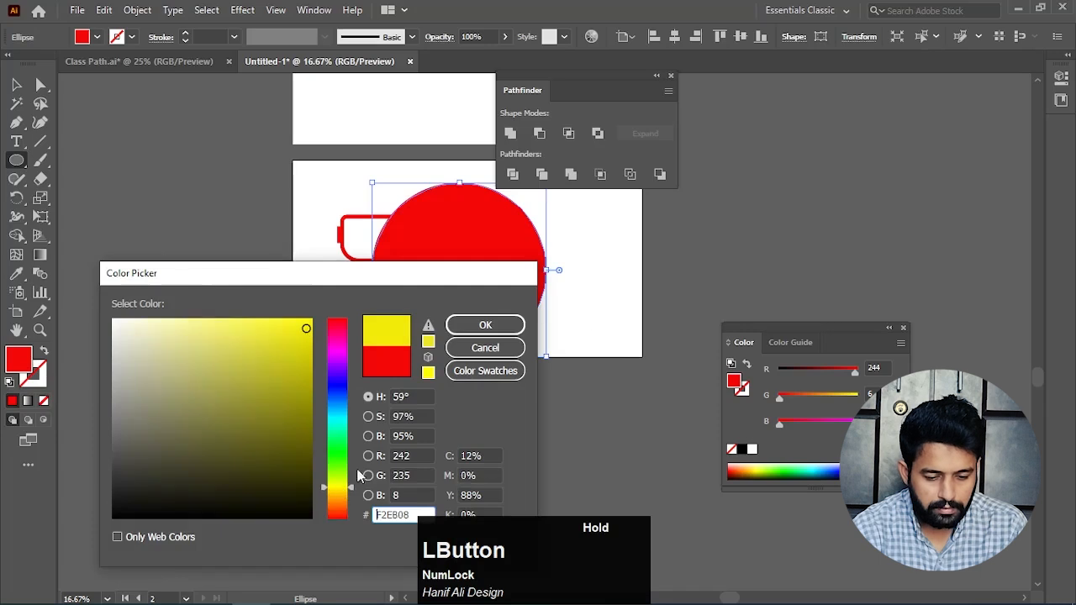
{"action": "left_click", "coordinate": [484, 326]}
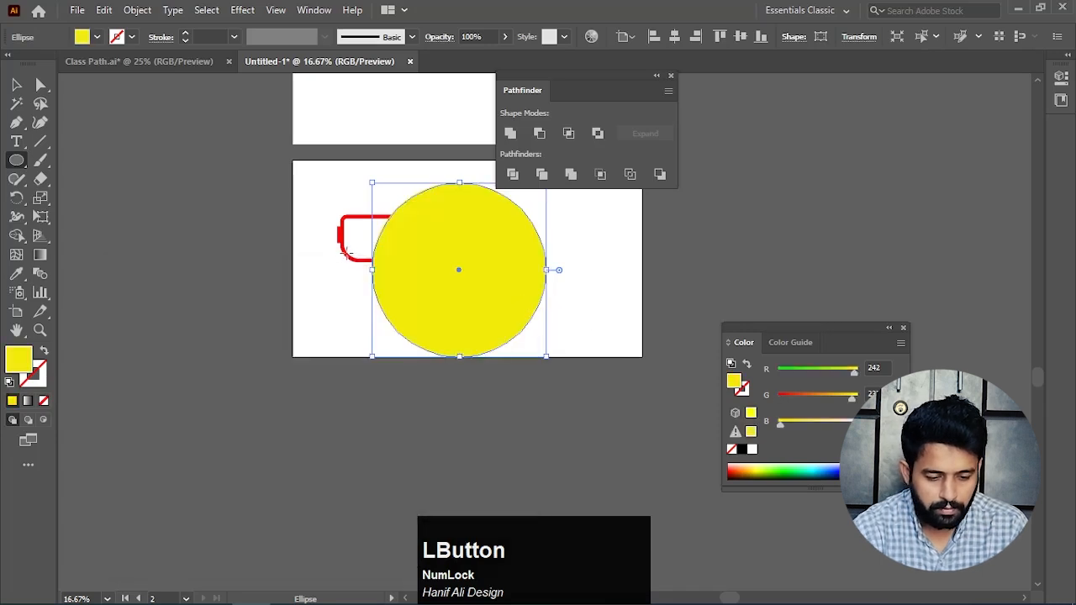
Send the yellow circle to the back and move the red glasses so they span the face's upper half
{"action": "left_click", "coordinate": [16, 86]}
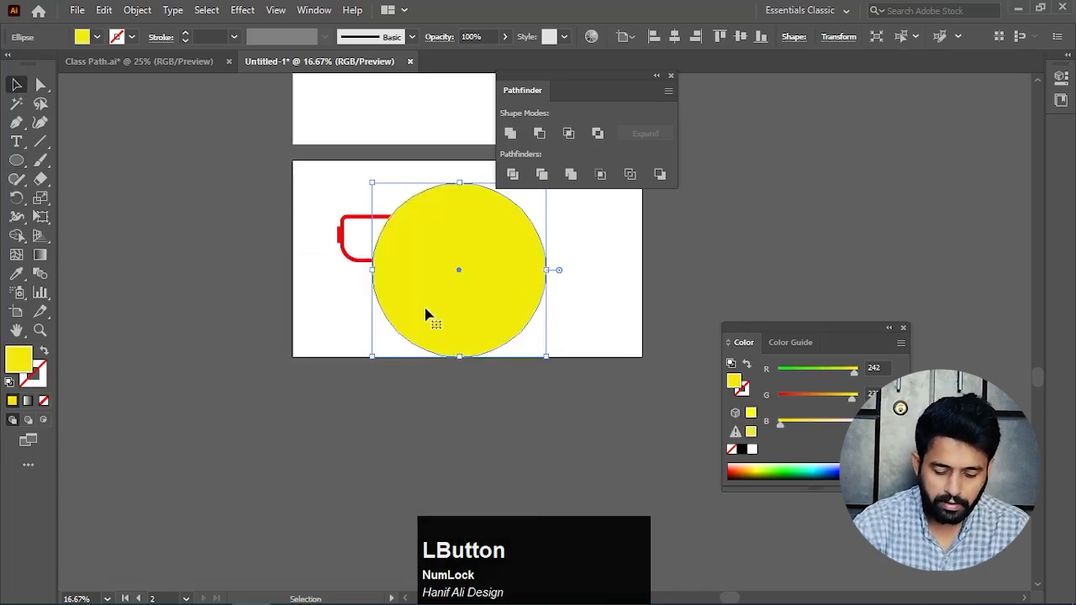
{"action": "key", "text": "ctrl+shift"}
{"action": "key", "text": "ctrl+shift+bracketleft"}
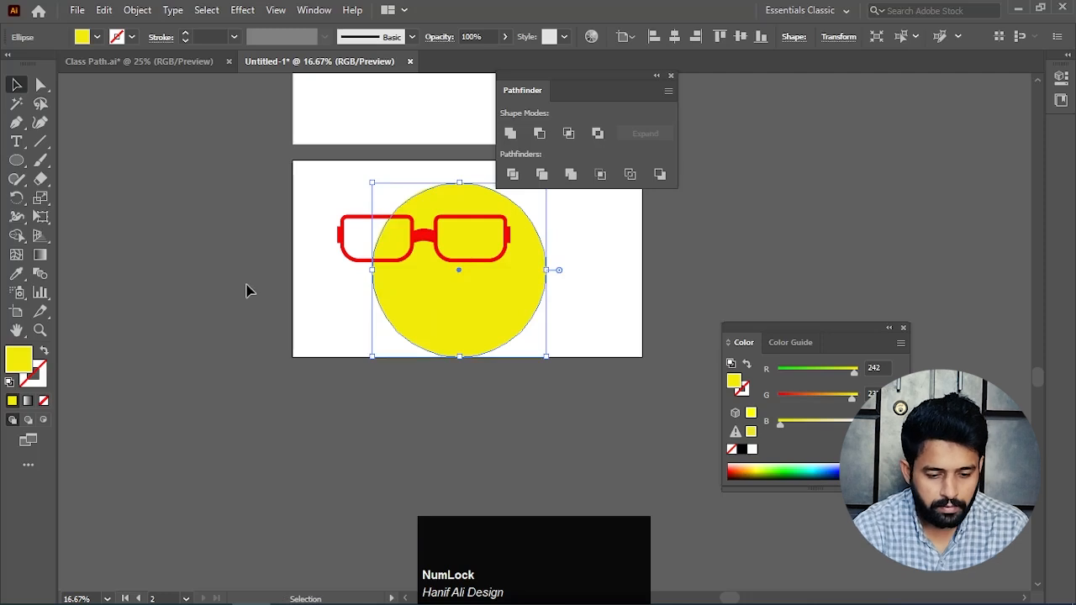
{"action": "left_click", "coordinate": [361, 266]}
{"action": "left_click_drag", "start_coordinate": [361, 267], "coordinate": [395, 275]}
{"action": "left_click", "coordinate": [579, 294]}
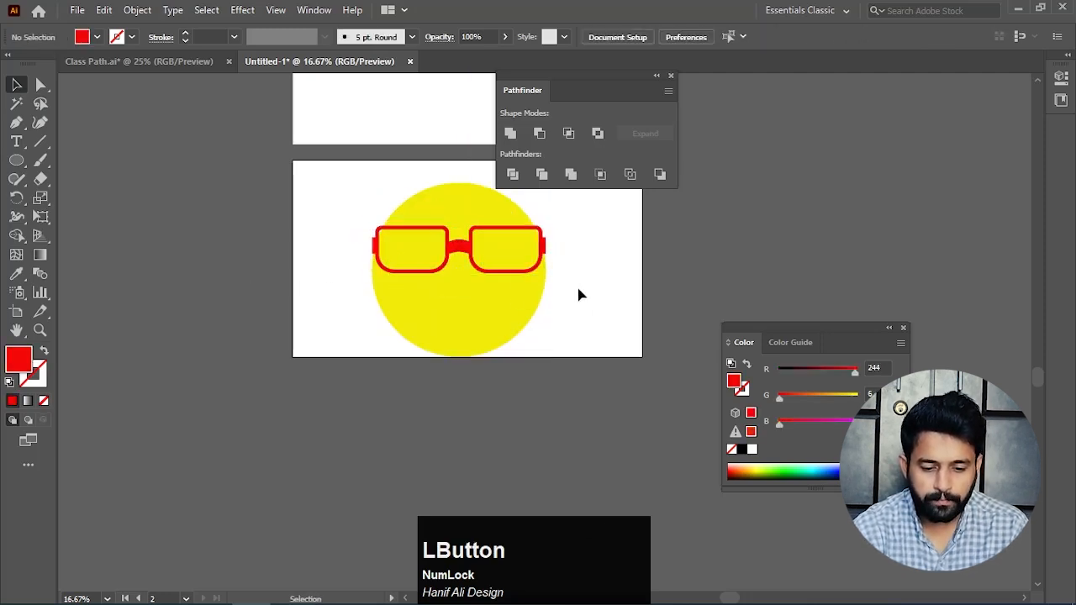
Change the glasses' fill from red to black
{"action": "left_click", "coordinate": [538, 271]}
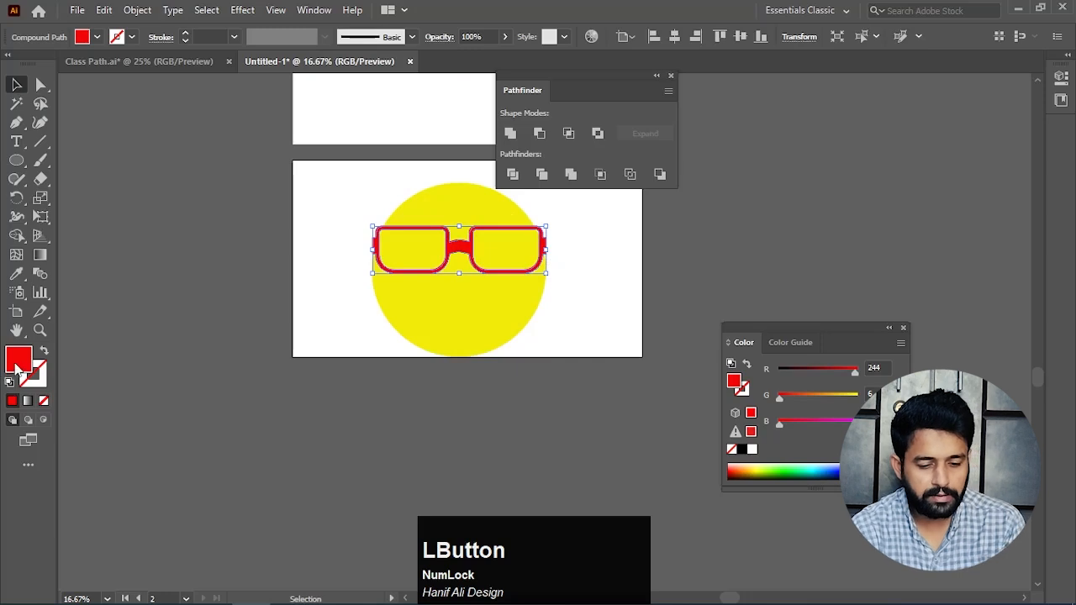
{"action": "left_click_drag", "start_coordinate": [288, 358], "coordinate": [303, 515]}
{"action": "left_click", "coordinate": [507, 327]}
{"action": "left_click", "coordinate": [581, 282]}
Move the yellow face and glasses together about 75 px left and 46 px up on the artboard
{"action": "scroll", "coordinate": [581, 280], "scroll_direction": "up", "scroll_amount": 2}
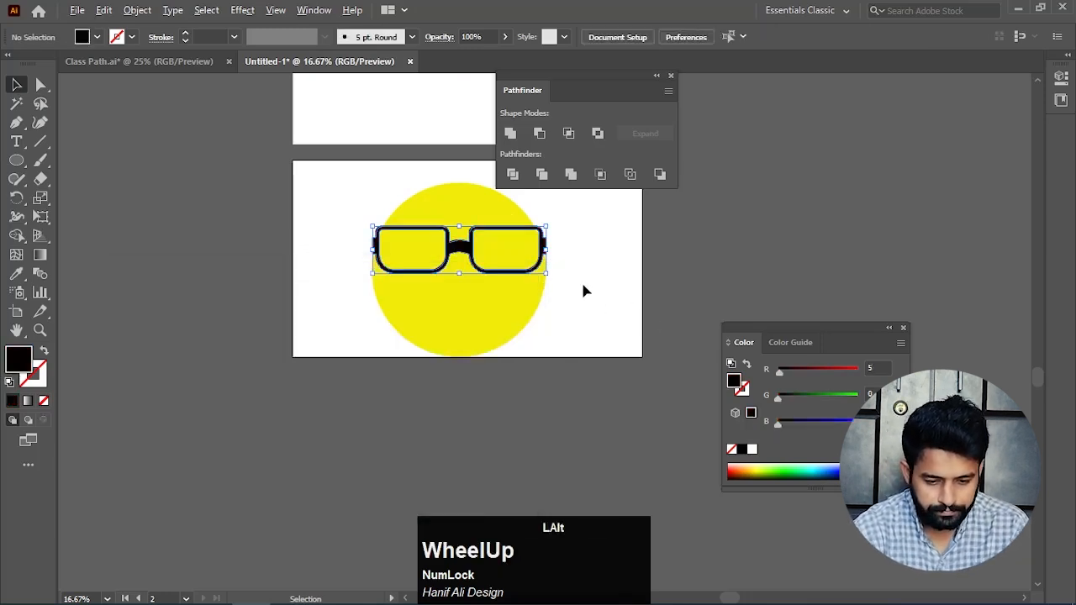
{"action": "key", "text": "space"}
{"action": "scroll", "coordinate": [582, 277], "scroll_direction": "down", "scroll_amount": 1}
{"action": "left_click_drag", "start_coordinate": [470, 155], "coordinate": [468, 363]}
{"action": "key", "text": "shift"}
{"action": "left_click_drag", "start_coordinate": [403, 262], "coordinate": [383, 249]}
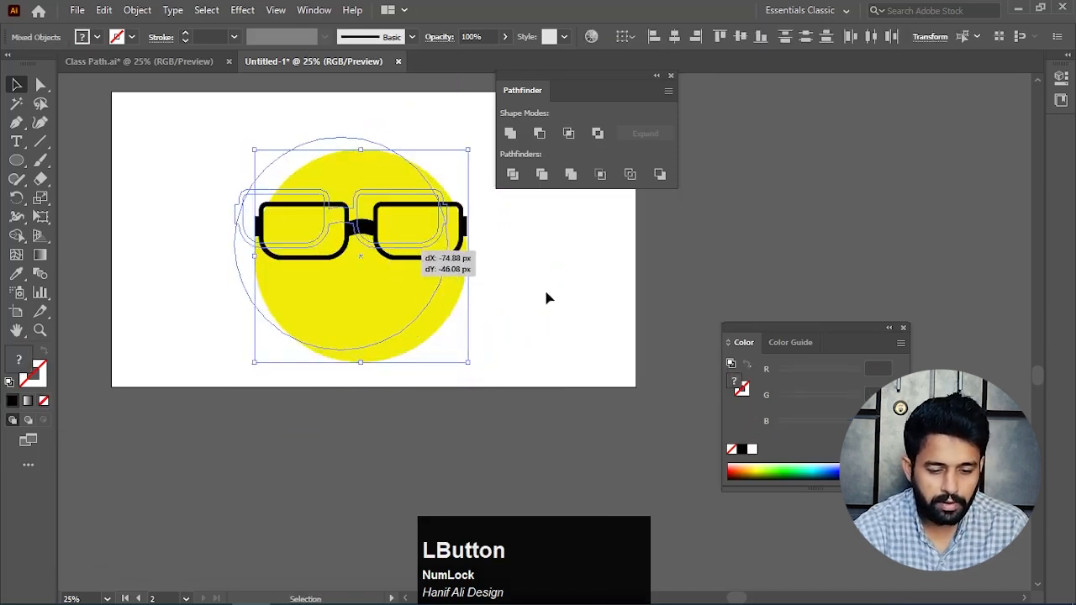
{"action": "left_click", "coordinate": [577, 329]}
Draw a narrow upright black ellipse as an eye, place it inside the right lens and scale it down slightly
{"action": "key", "text": "l"}
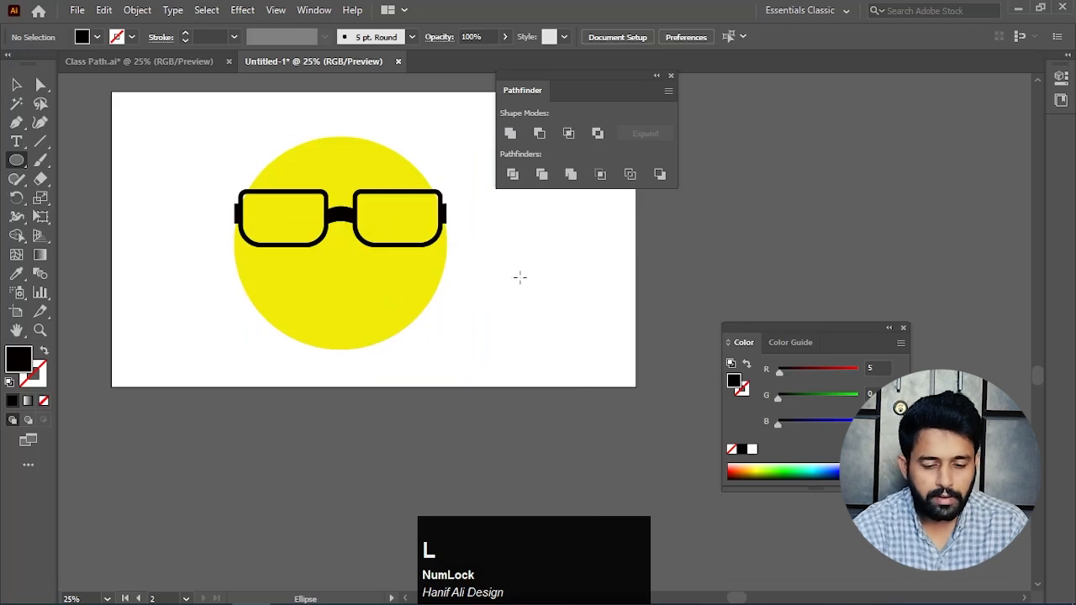
{"action": "left_click_drag", "start_coordinate": [513, 238], "coordinate": [386, 220]}
{"action": "key", "text": "v"}
{"action": "scroll", "coordinate": [387, 219], "scroll_direction": "up", "scroll_amount": 2}
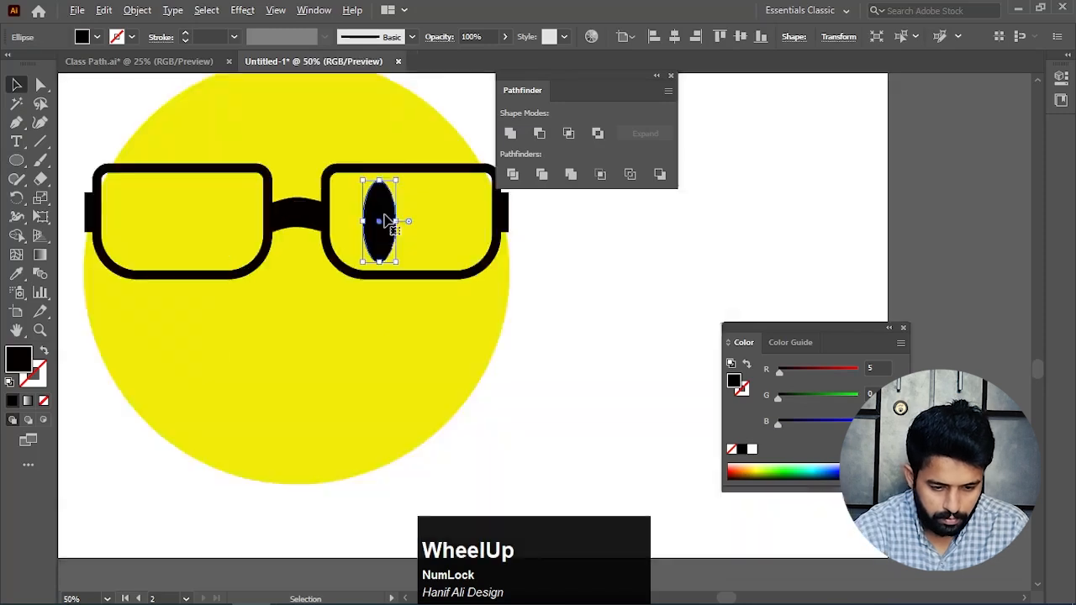
{"action": "left_click_drag", "start_coordinate": [397, 180], "coordinate": [392, 188]}
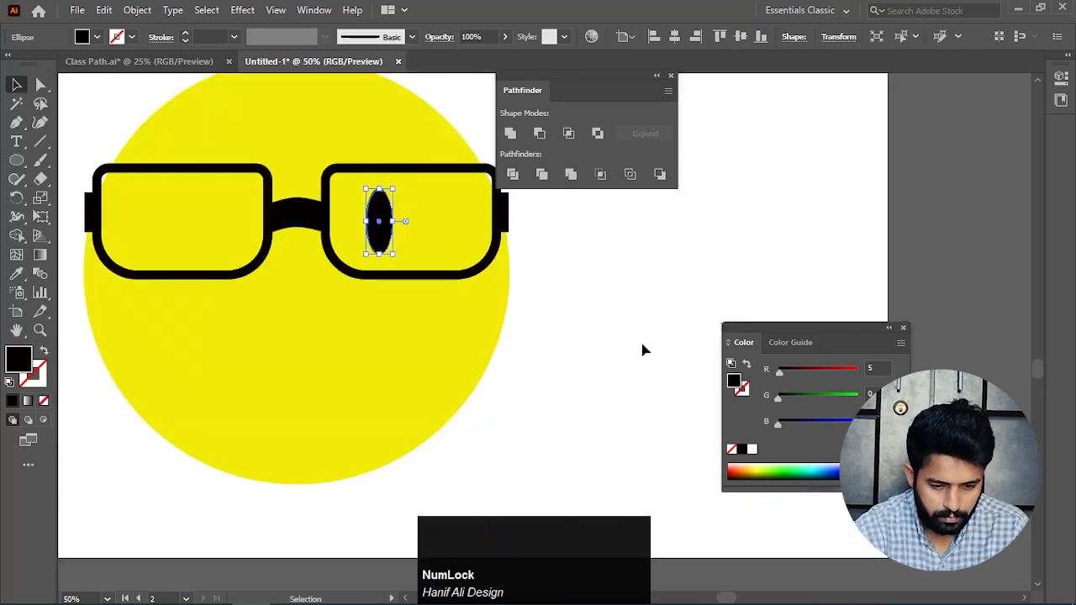
Copy the black eye ellipse into the left lens, near the bridge
{"action": "left_click", "coordinate": [642, 349]}
{"action": "left_click_drag", "start_coordinate": [373, 228], "coordinate": [224, 235]}
{"action": "left_click", "coordinate": [485, 353]}
Draw an open curved mouth on the lower face with the Pen tool and give it a black stroke without fill
{"action": "scroll", "coordinate": [491, 347], "scroll_direction": "down", "scroll_amount": 1}
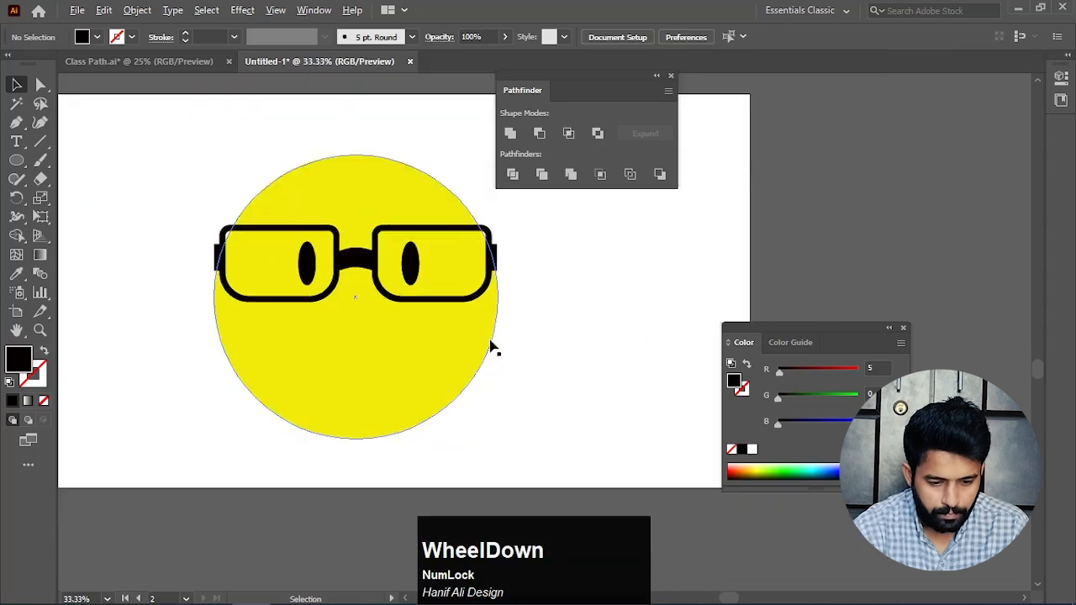
{"action": "left_click", "coordinate": [16, 123]}
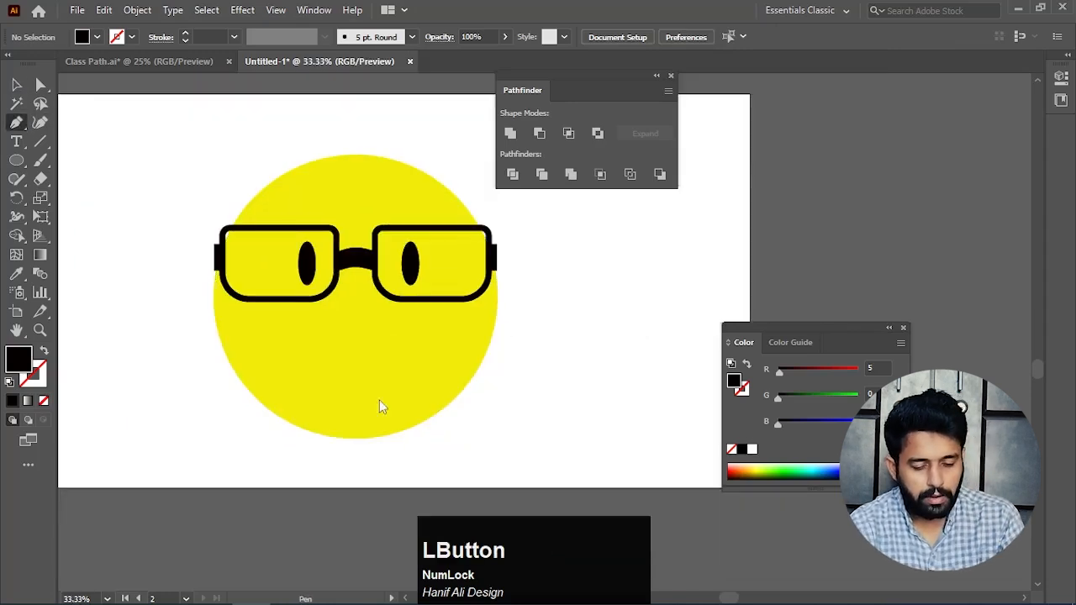
{"action": "left_click", "coordinate": [308, 380]}
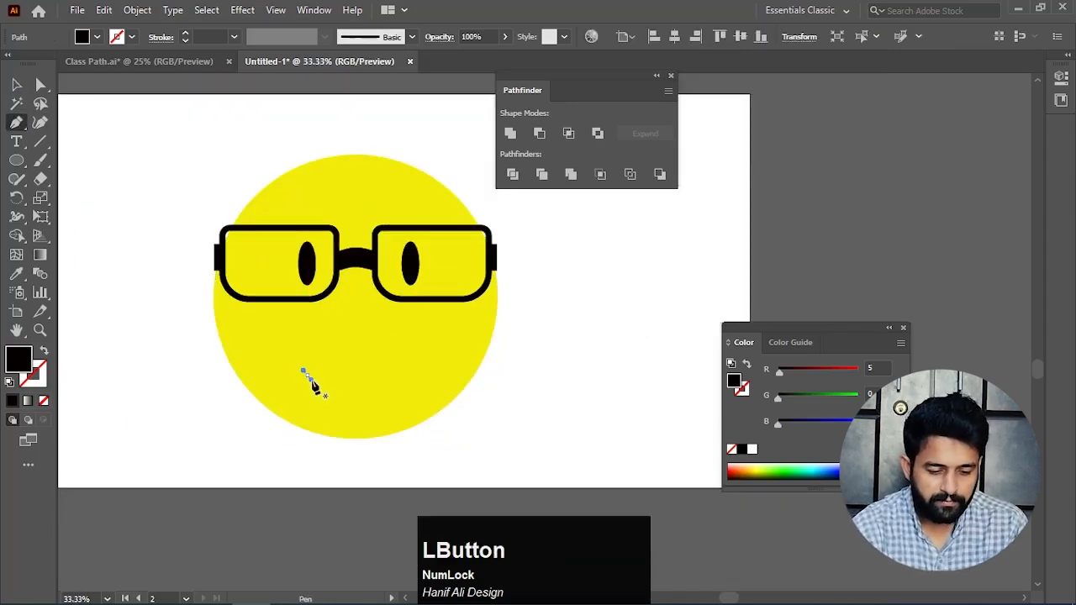
{"action": "left_click_drag", "start_coordinate": [377, 396], "coordinate": [480, 412]}
{"action": "left_click", "coordinate": [412, 385]}
{"action": "key", "text": "v"}
{"action": "left_click", "coordinate": [44, 400]}
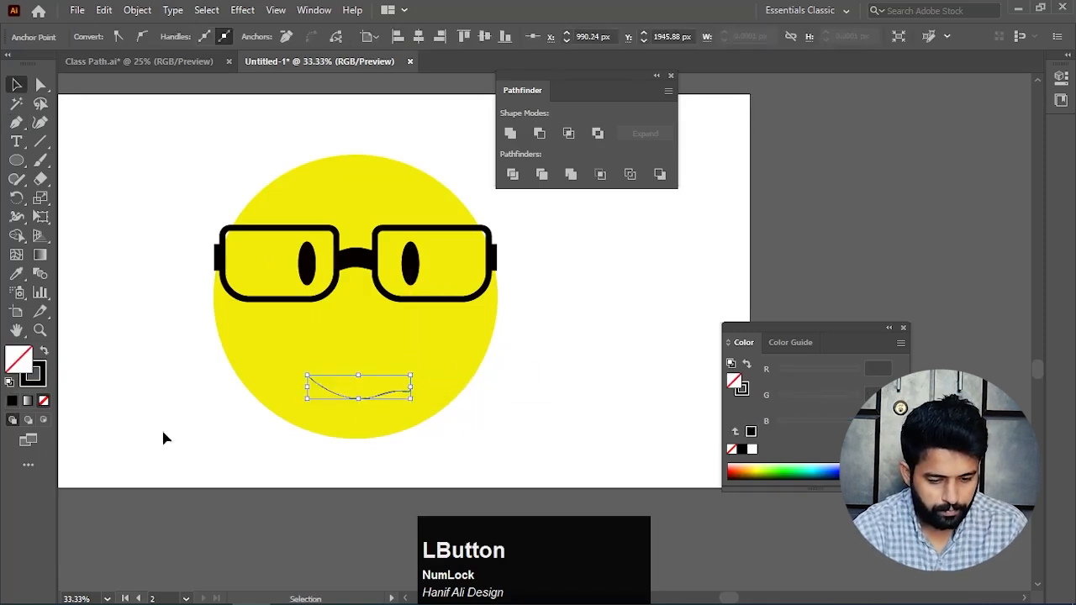
Set the mouth path's stroke weight to 17 pt
{"action": "left_click", "coordinate": [163, 437]}
{"action": "left_click", "coordinate": [359, 420]}
{"action": "scroll", "coordinate": [178, 51], "scroll_direction": "up", "scroll_amount": 16}
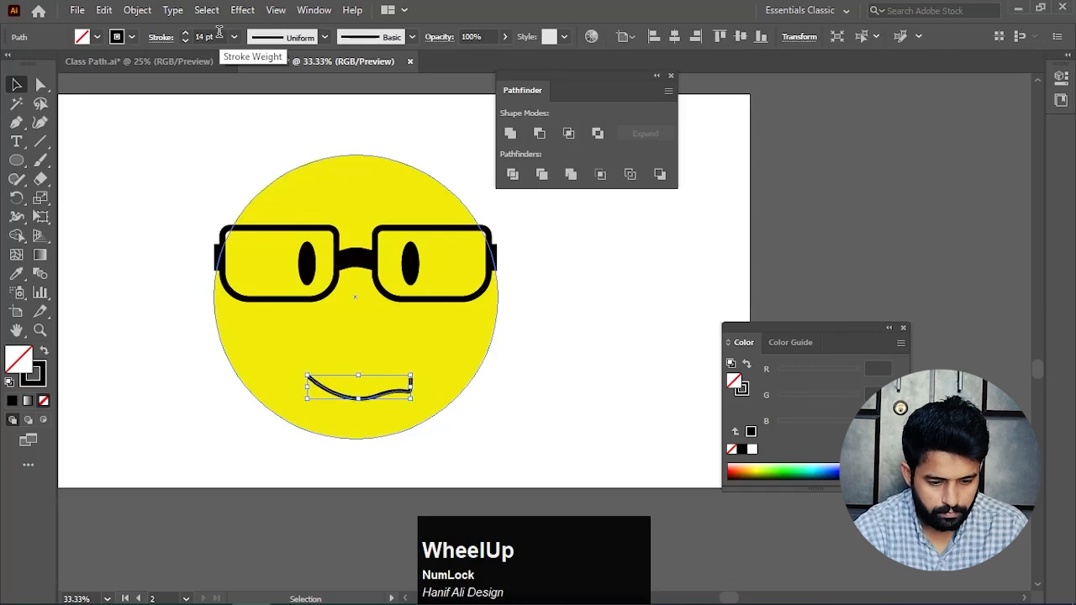
{"action": "left_click", "coordinate": [160, 37]}
{"action": "left_click", "coordinate": [80, 78]}
{"action": "left_click", "coordinate": [578, 311]}
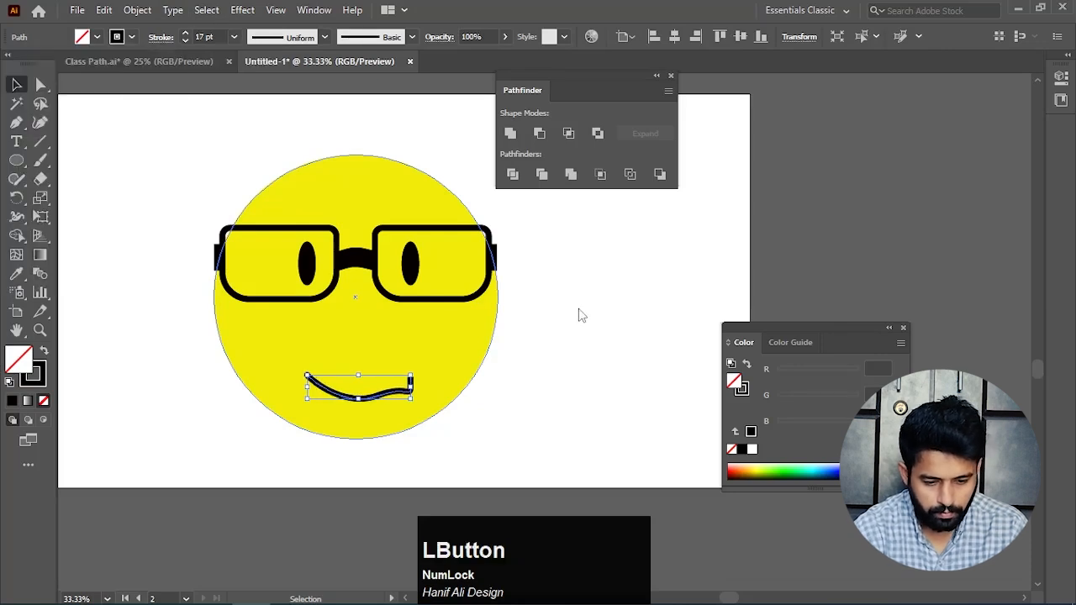
{"action": "left_click", "coordinate": [577, 310]}
Move the whole smiley face with its glasses off the second artboard, onto the empty canvas to its left
{"action": "scroll", "coordinate": [577, 311], "scroll_direction": "down", "scroll_amount": 2}
{"action": "left_click_drag", "start_coordinate": [558, 349], "coordinate": [453, 317]}
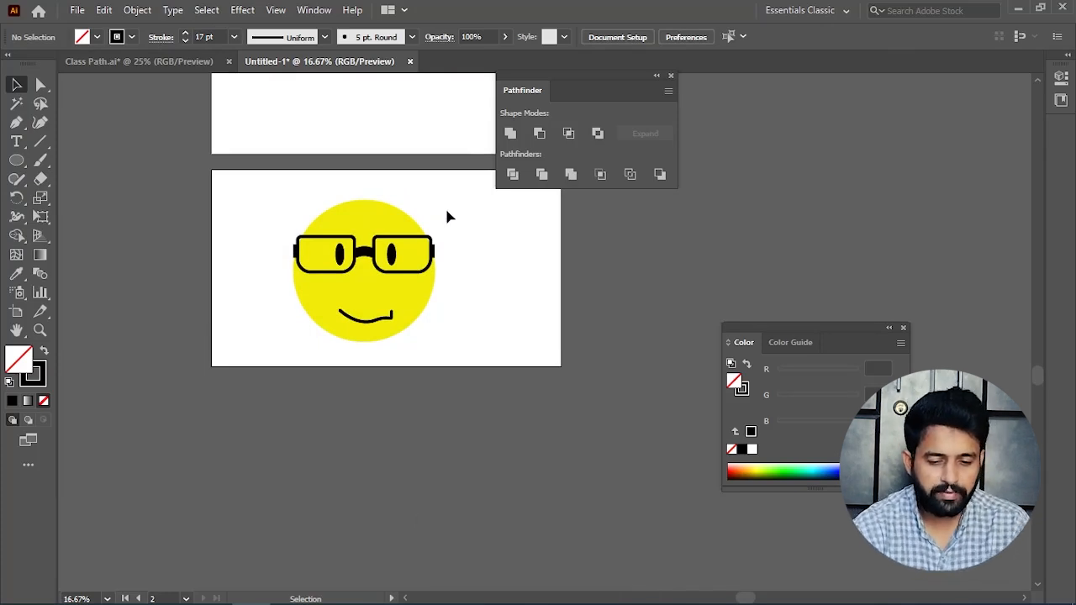
{"action": "scroll", "coordinate": [450, 300], "scroll_direction": "down", "scroll_amount": 1}
{"action": "left_click_drag", "start_coordinate": [450, 286], "coordinate": [446, 316]}
{"action": "left_click_drag", "start_coordinate": [447, 250], "coordinate": [297, 385]}
{"action": "left_click_drag", "start_coordinate": [298, 331], "coordinate": [188, 321]}
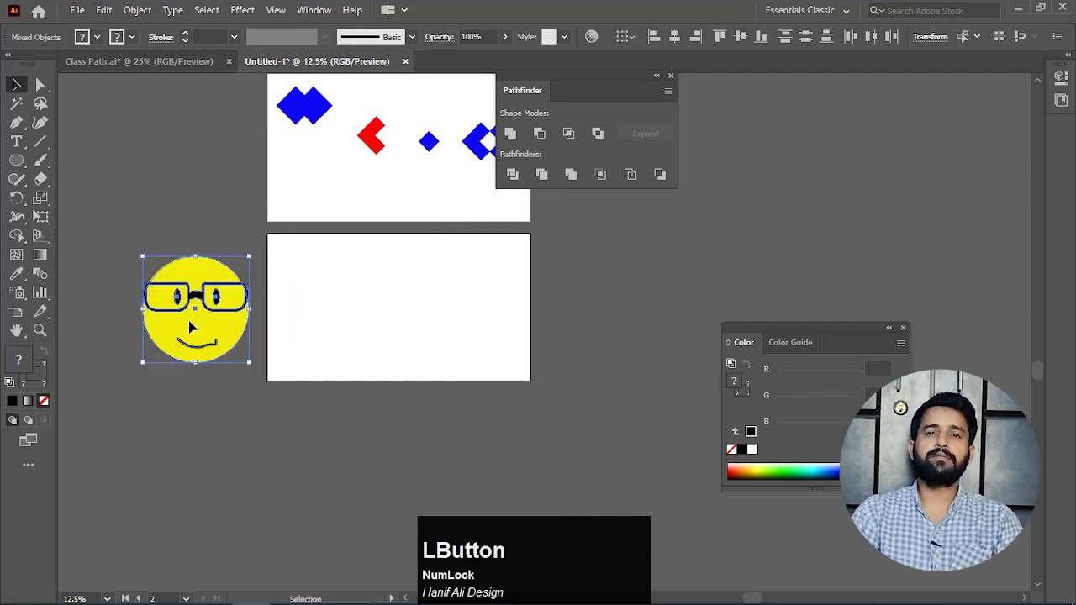
{"action": "left_click", "coordinate": [334, 324]}
Draw a circle near the middle of the emptied second artboard and swap its fill and stroke to make it solid black
{"action": "scroll", "coordinate": [340, 323], "scroll_direction": "up", "scroll_amount": 1}
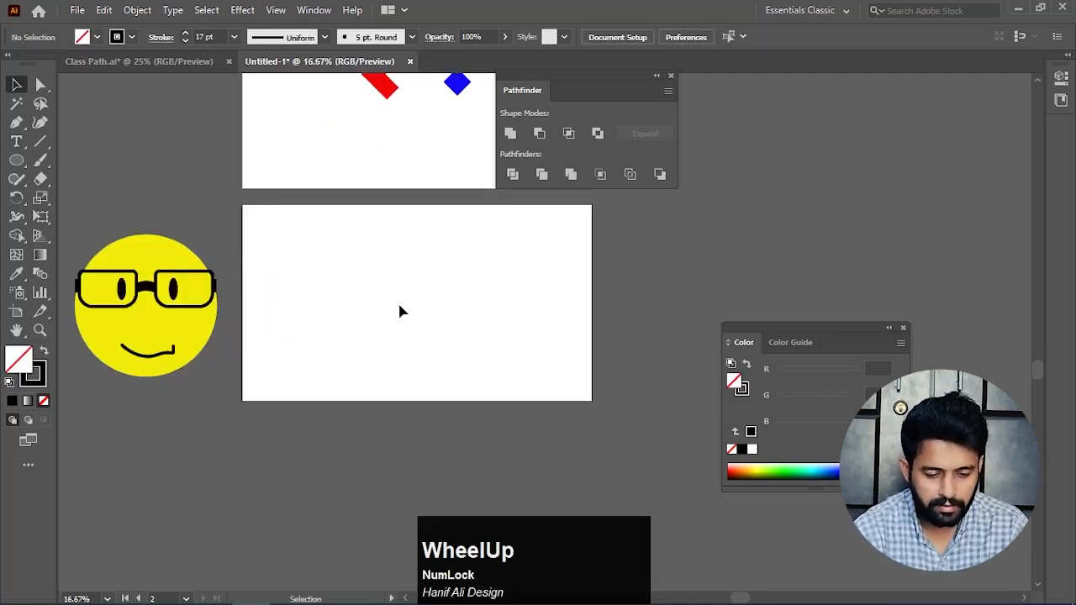
{"action": "left_click", "coordinate": [16, 160]}
{"action": "left_click_drag", "start_coordinate": [327, 243], "coordinate": [454, 371]}
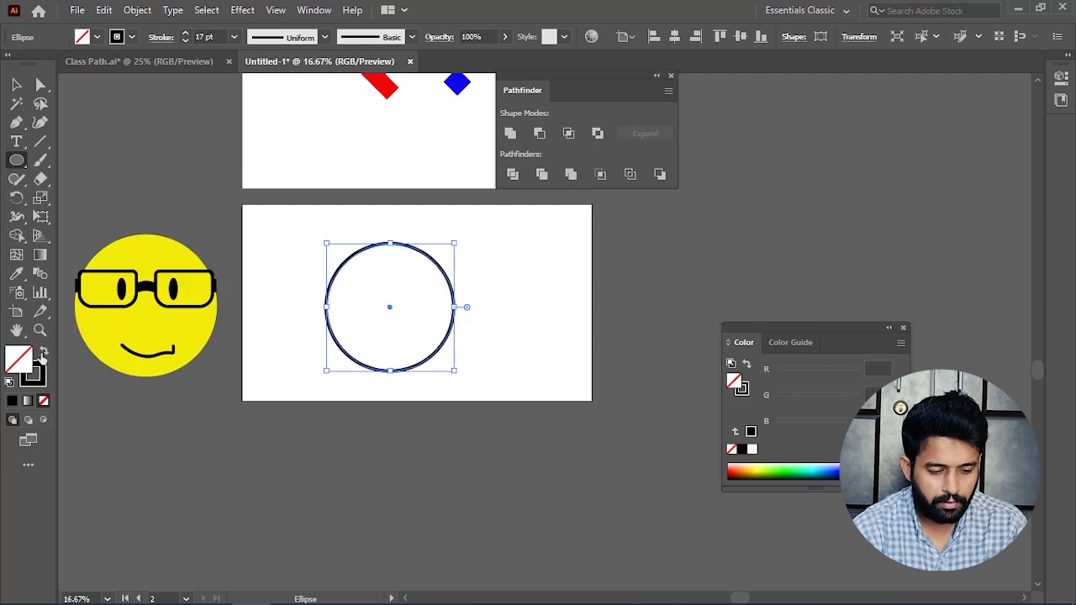
{"action": "left_click", "coordinate": [45, 354]}
{"action": "key", "text": "v"}
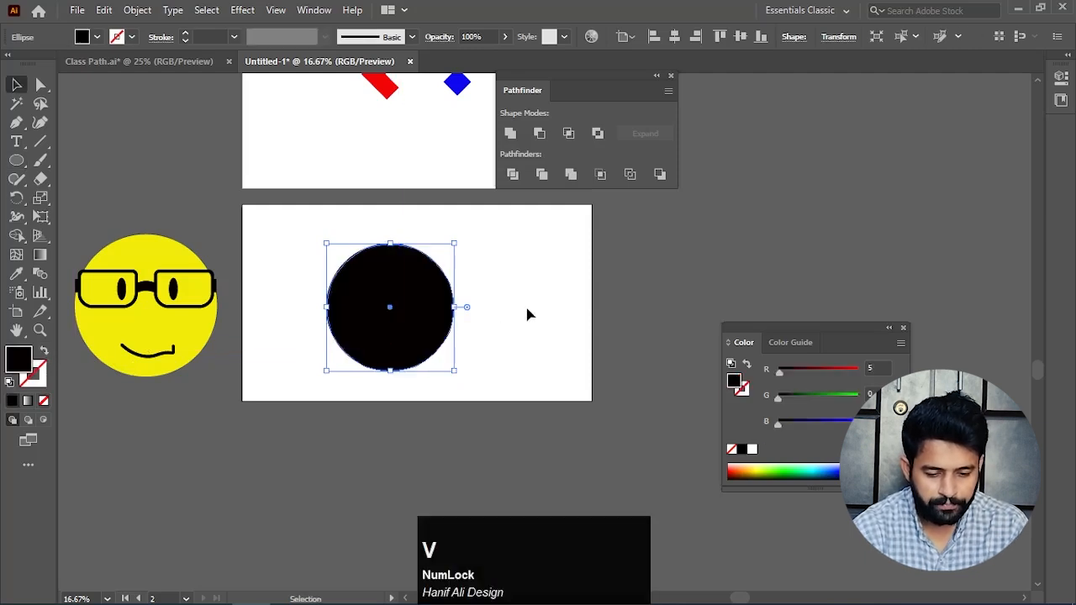
{"action": "left_click", "coordinate": [492, 324]}
{"action": "left_click", "coordinate": [417, 337]}
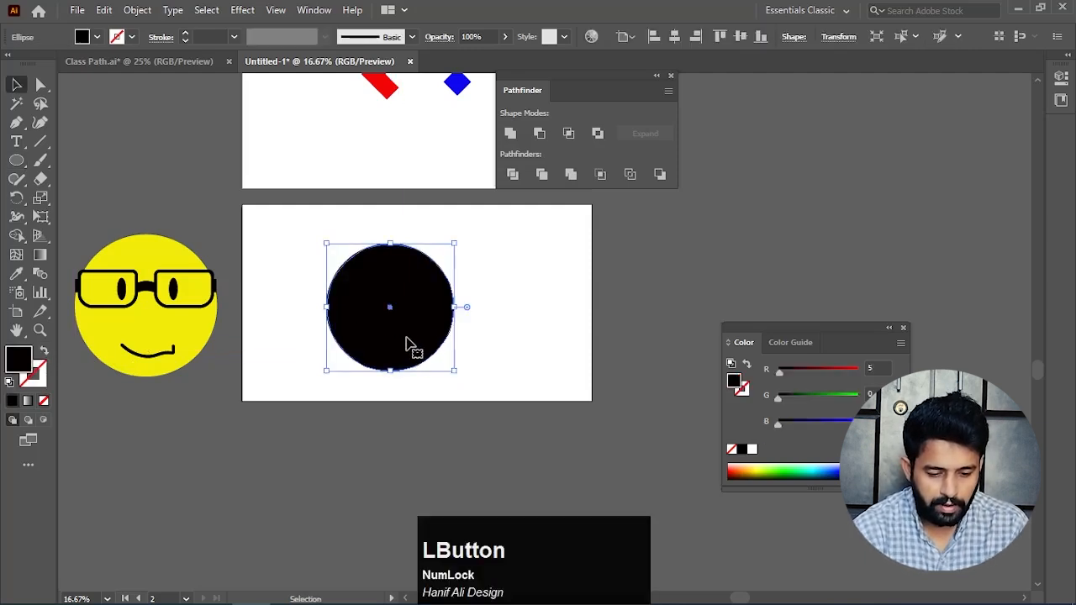
Copy the black circle and paste the duplicate directly in front of the original, in the same position
{"action": "left_click", "coordinate": [547, 323]}
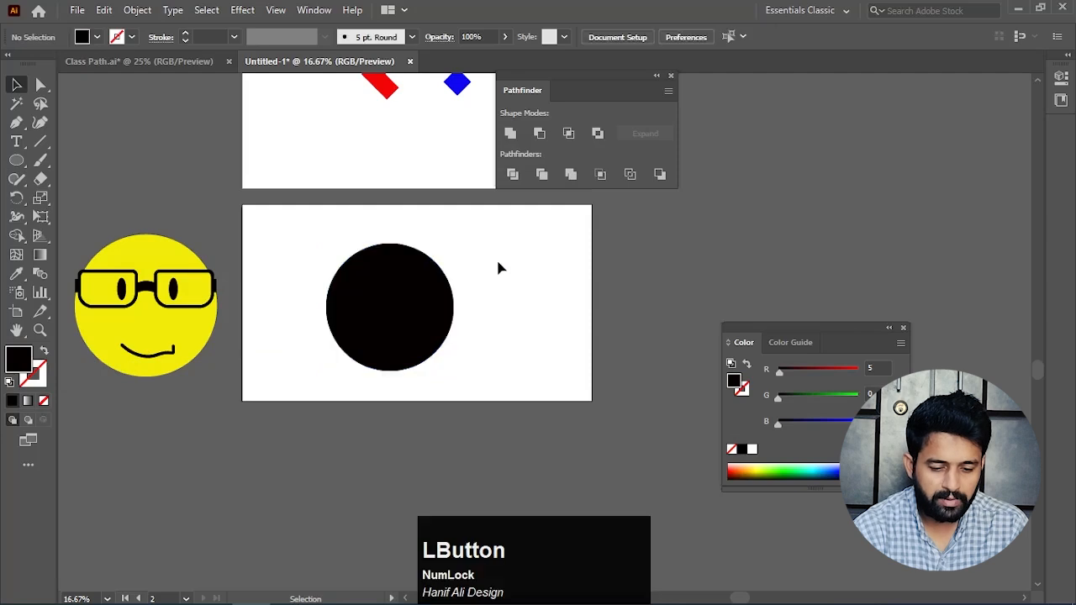
{"action": "left_click", "coordinate": [363, 357]}
{"action": "key", "text": "ctrl"}
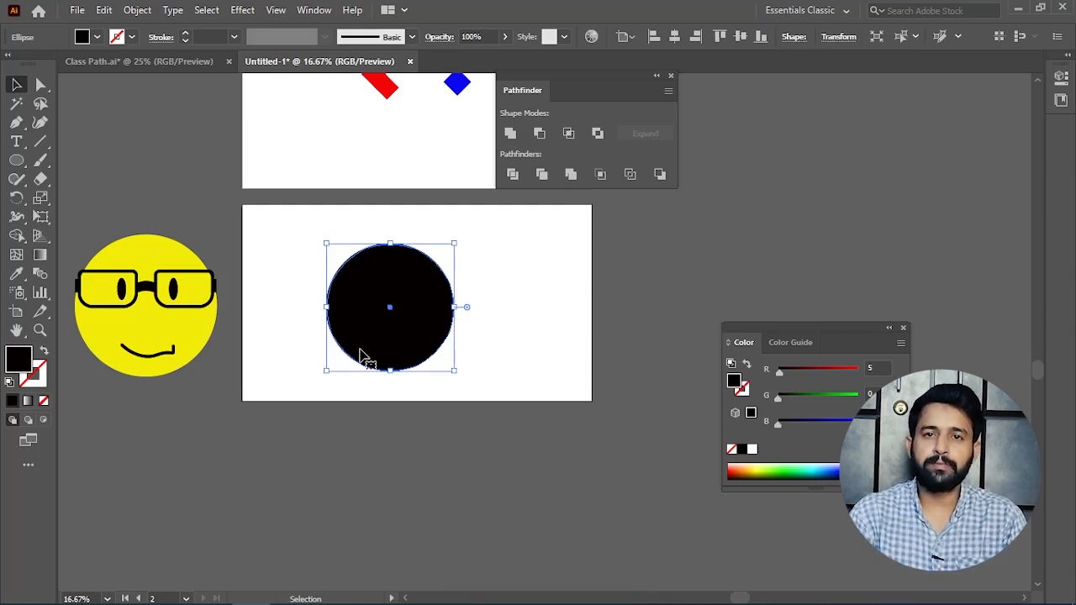
{"action": "left_click", "coordinate": [470, 334]}
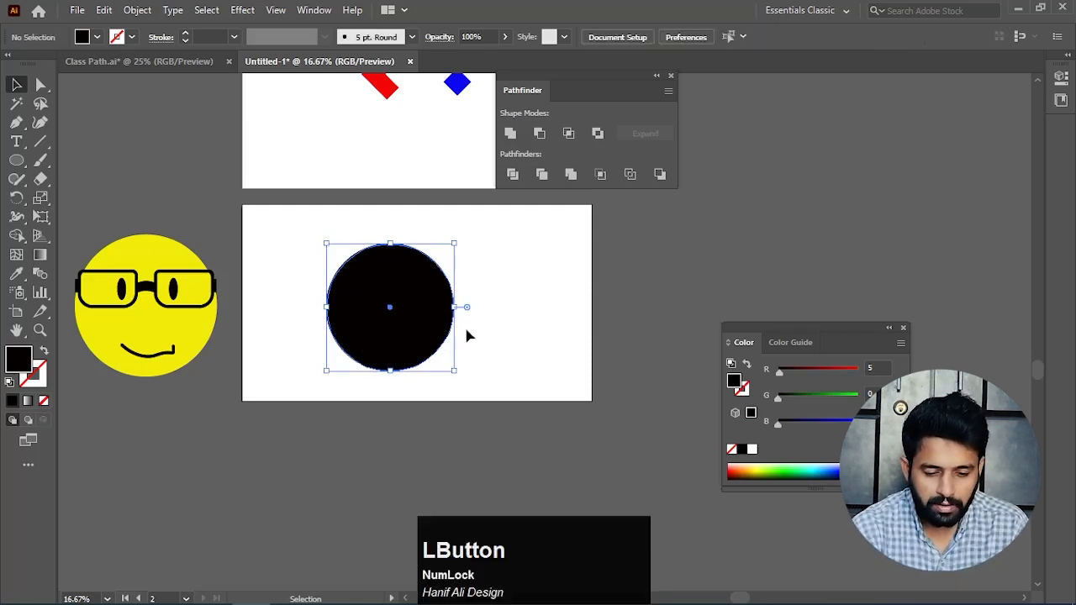
{"action": "left_click_drag", "start_coordinate": [385, 331], "coordinate": [535, 316]}
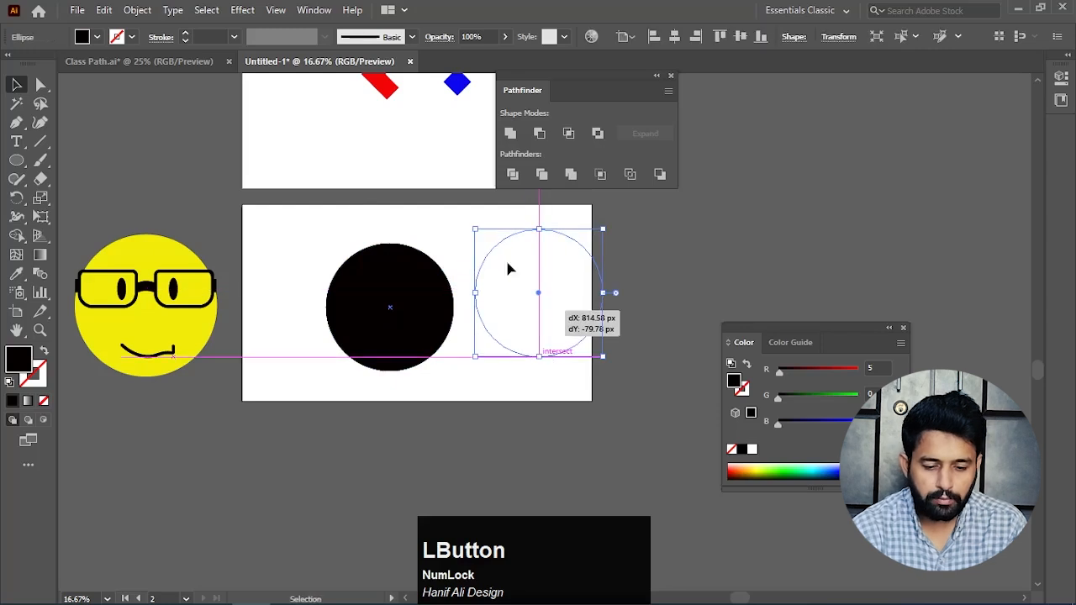
{"action": "key", "text": "ctrl+z"}
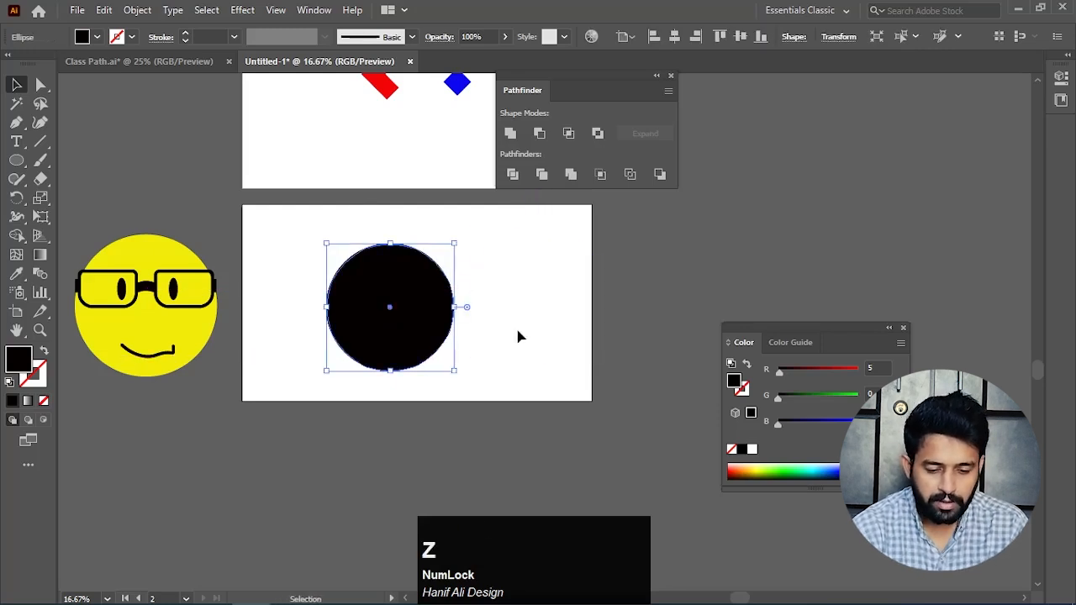
Fill the front circle with teal and shrink it around its centre, leaving a narrow black rim of the circle behind it
{"action": "left_click", "coordinate": [815, 467]}
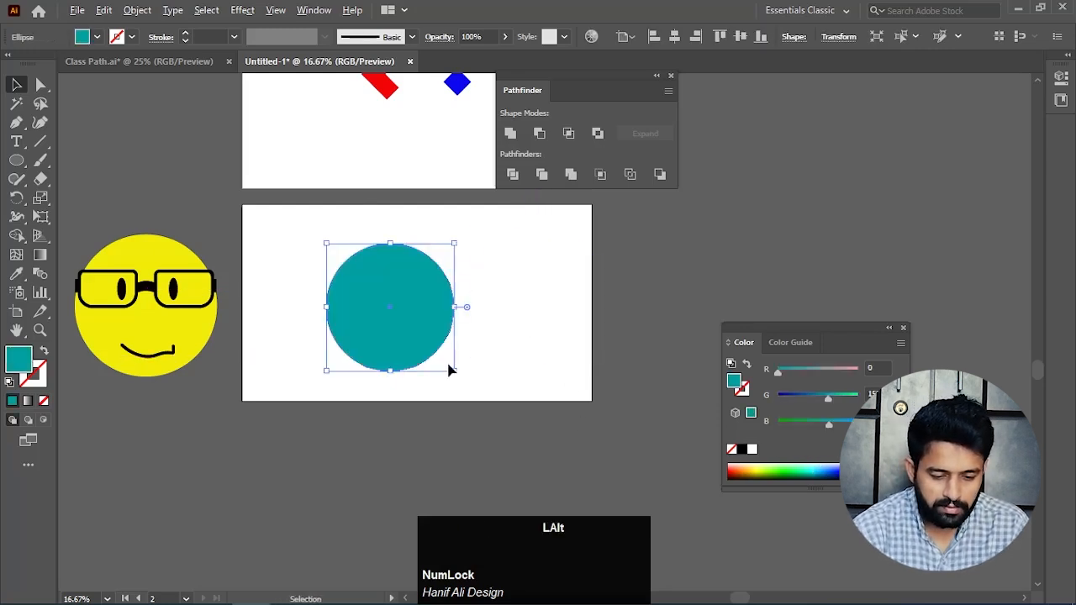
{"action": "left_click_drag", "start_coordinate": [454, 371], "coordinate": [449, 362]}
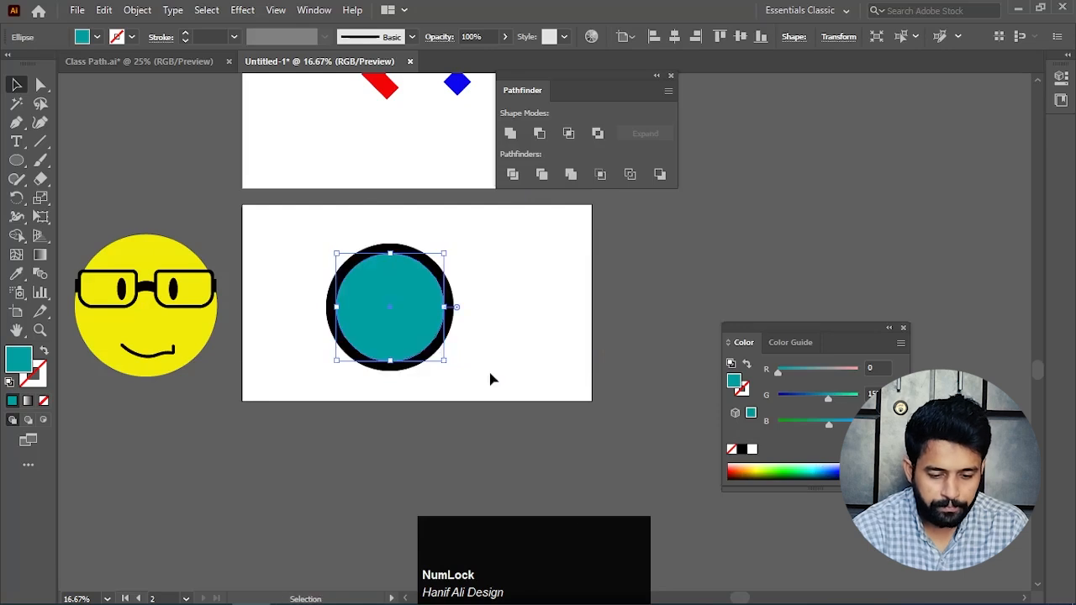
{"action": "left_click", "coordinate": [483, 305]}
Subtract the teal circle from the black circle with Minus Front to form a black ring
{"action": "left_click_drag", "start_coordinate": [493, 276], "coordinate": [404, 335]}
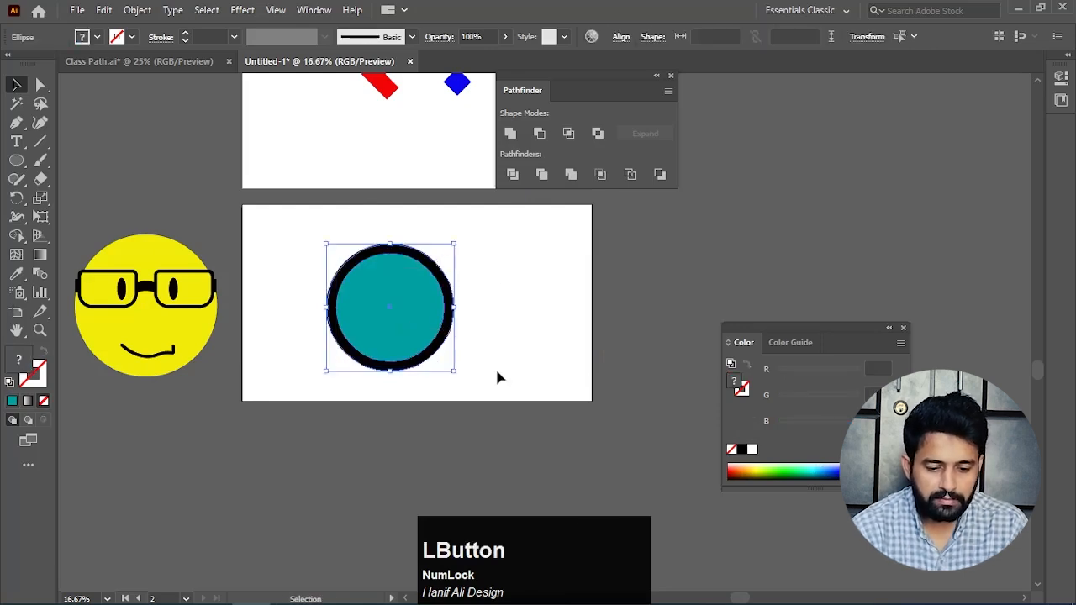
{"action": "left_click", "coordinate": [540, 134]}
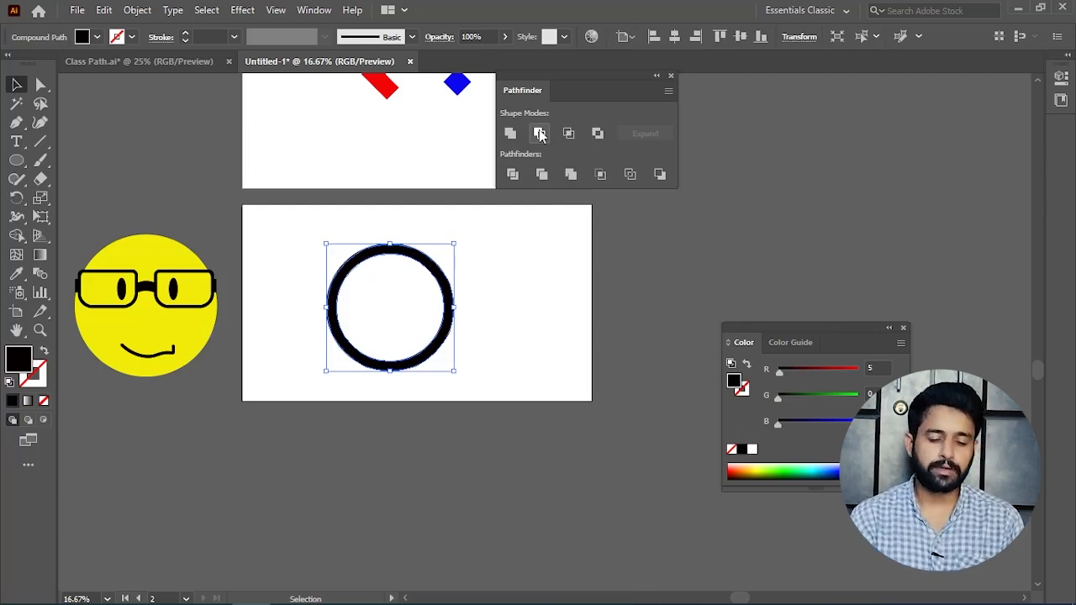
{"action": "left_click", "coordinate": [536, 342]}
Draw a thin black rectangle as a horizontal bar across the middle of the ring and centre it vertically with the ring
{"action": "key", "text": "space"}
{"action": "left_click_drag", "start_coordinate": [431, 336], "coordinate": [468, 333]}
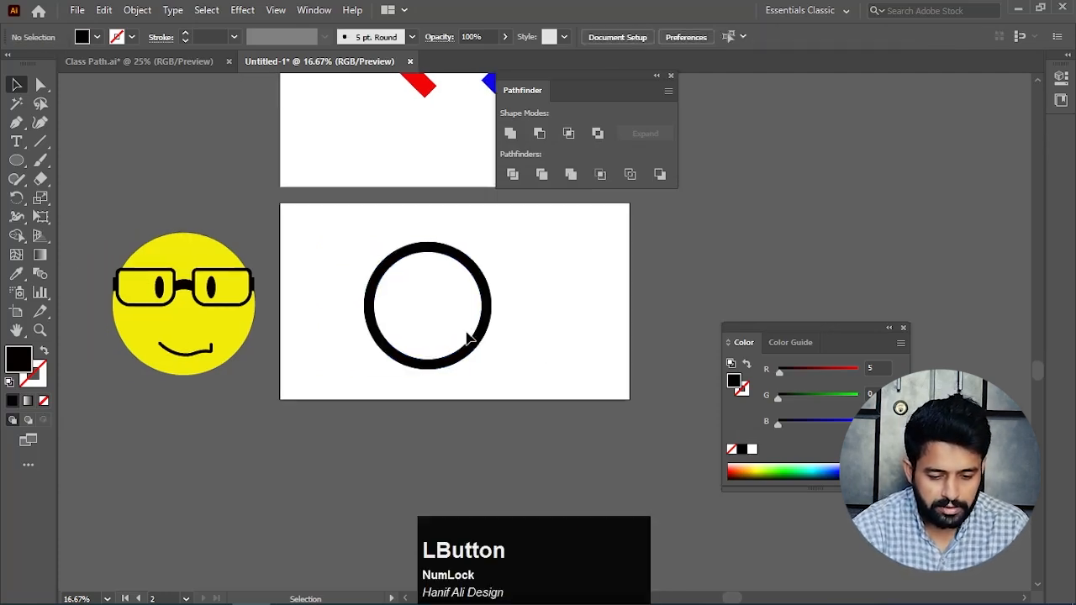
{"action": "scroll", "coordinate": [467, 332], "scroll_direction": "up", "scroll_amount": 2}
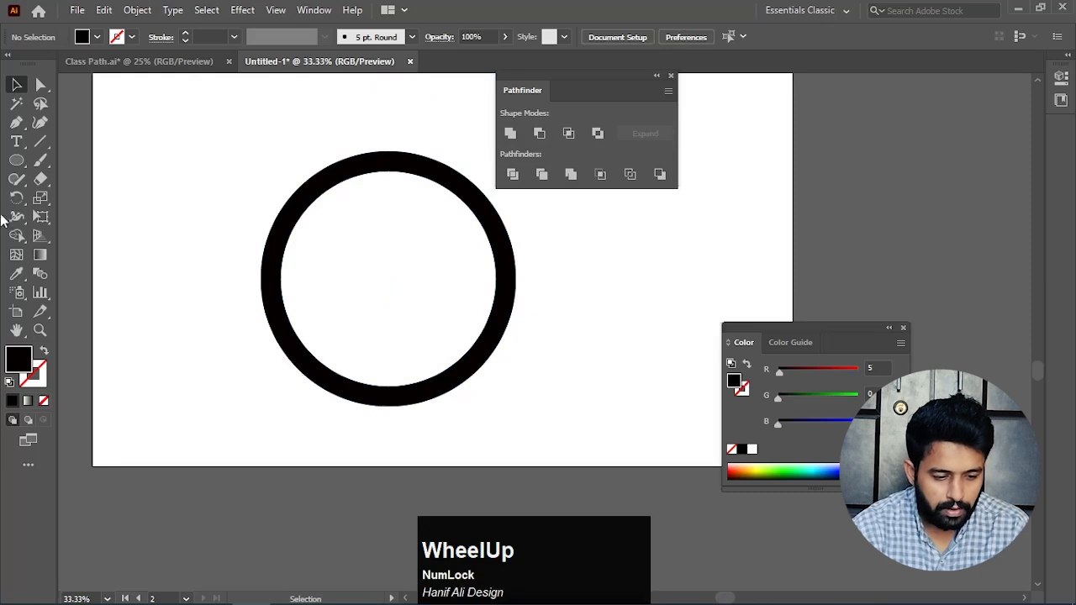
{"action": "right_click", "coordinate": [16, 161]}
{"action": "left_click", "coordinate": [80, 158]}
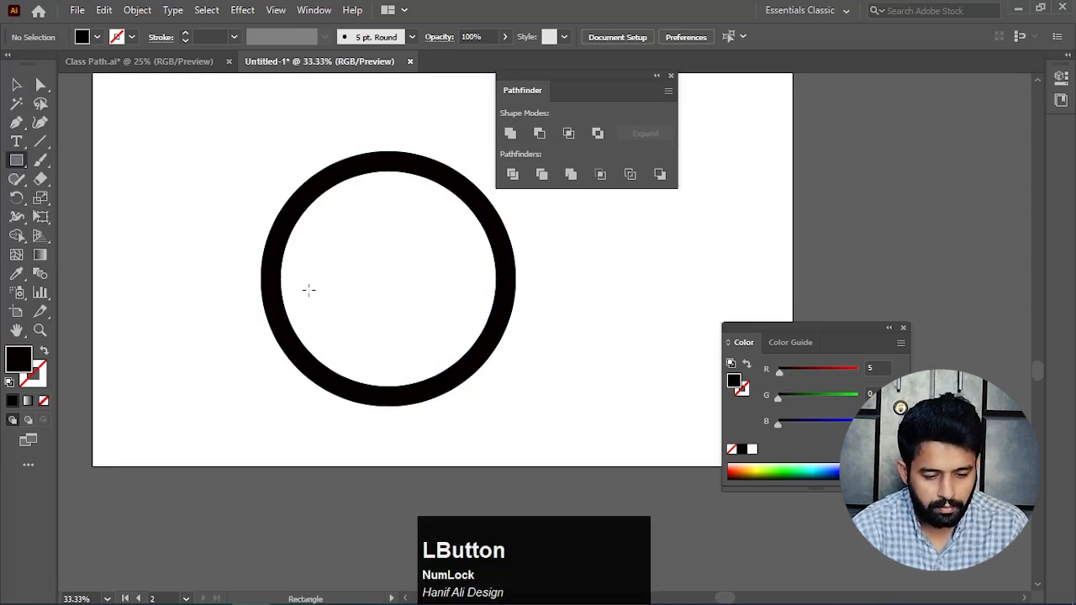
{"action": "left_click_drag", "start_coordinate": [269, 271], "coordinate": [396, 330]}
{"action": "key", "text": "v"}
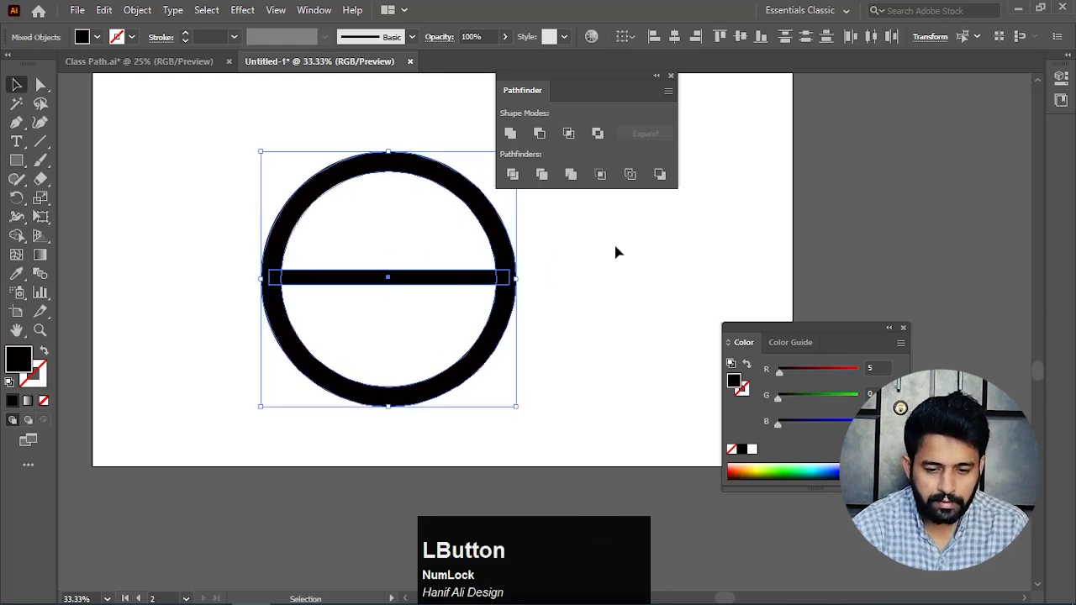
{"action": "left_click", "coordinate": [740, 37]}
{"action": "left_click", "coordinate": [571, 315]}
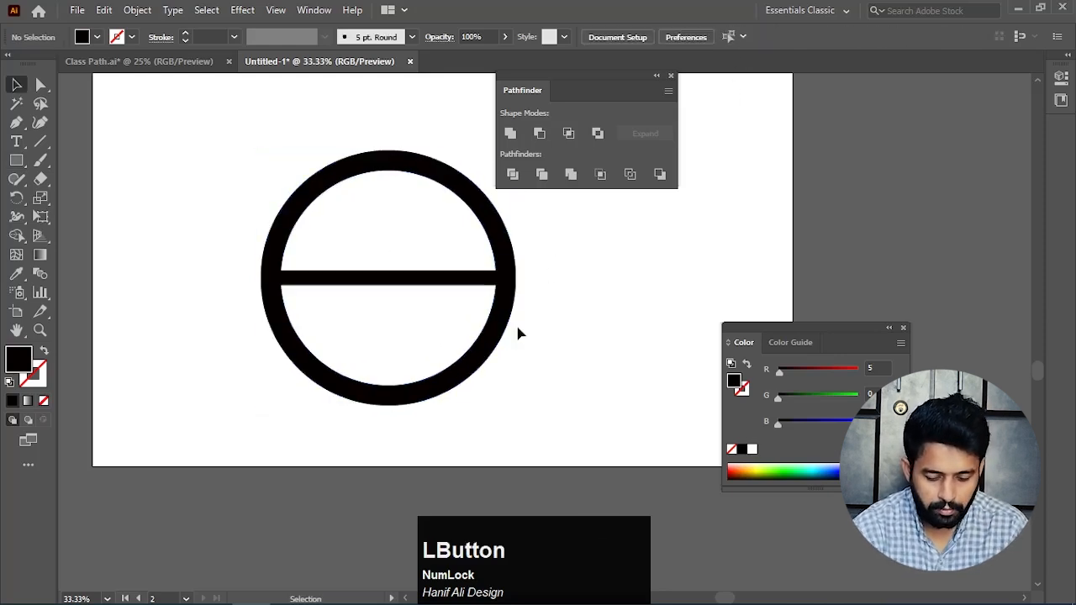
Draw a narrow vertical bar from the crossbar down to the ring's lower edge and centre it horizontally on the ring as key object
{"action": "key", "text": "m"}
{"action": "mouse_move", "coordinate": [383, 278]}
{"action": "left_mouse_down"}
{"action": "mouse_move", "coordinate": [395, 305]}
{"action": "mouse_move", "coordinate": [399, 404]}
{"action": "left_mouse_up"}
{"action": "key", "text": "v"}
{"action": "left_click_drag", "start_coordinate": [464, 436], "coordinate": [345, 344]}
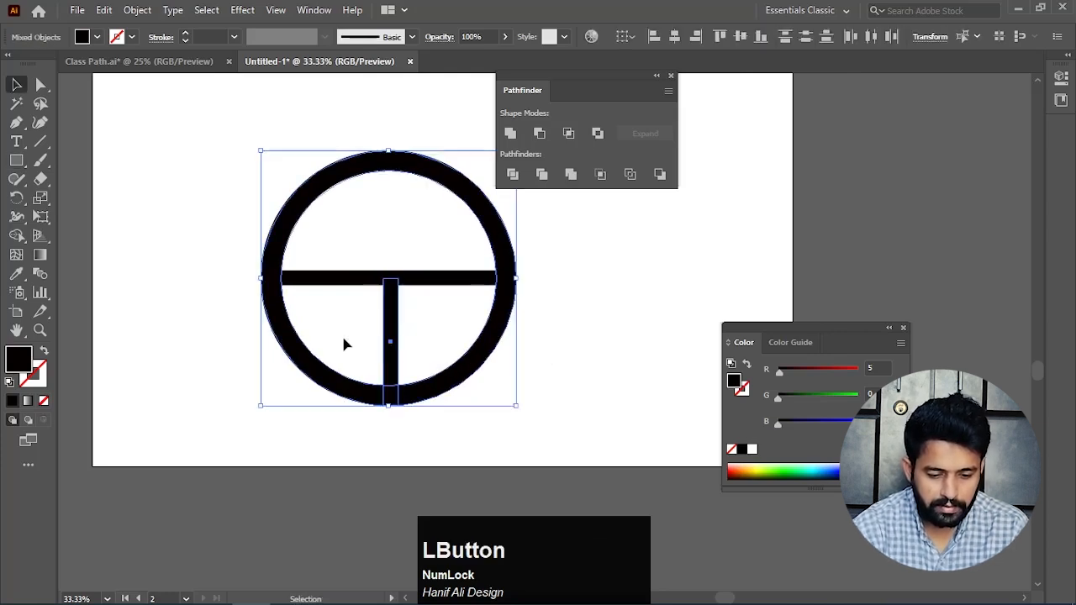
{"action": "left_click", "coordinate": [464, 380]}
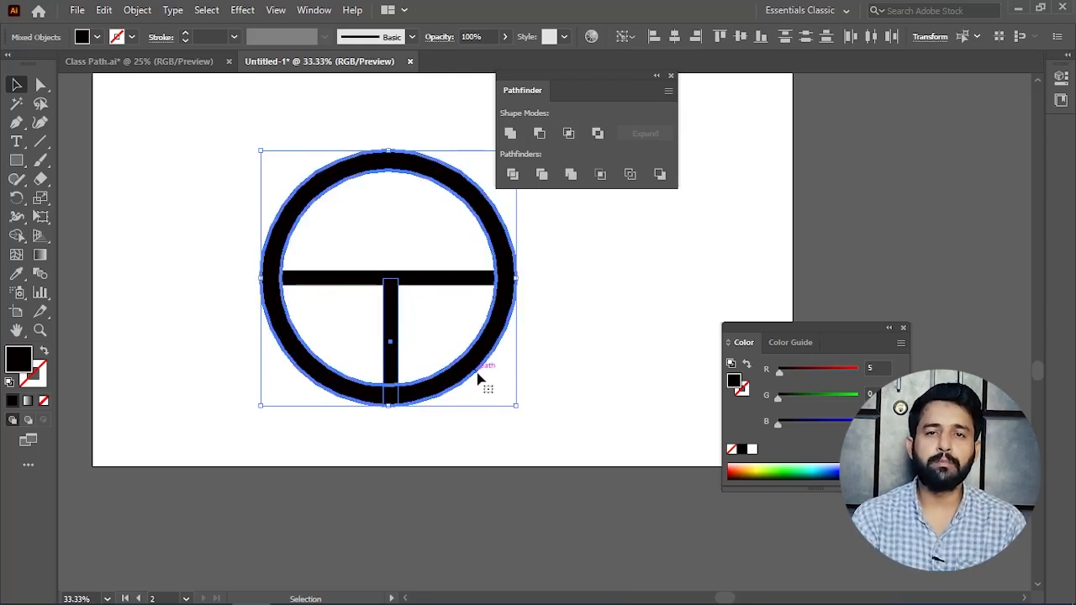
{"action": "left_click", "coordinate": [674, 37]}
{"action": "left_click", "coordinate": [532, 417]}
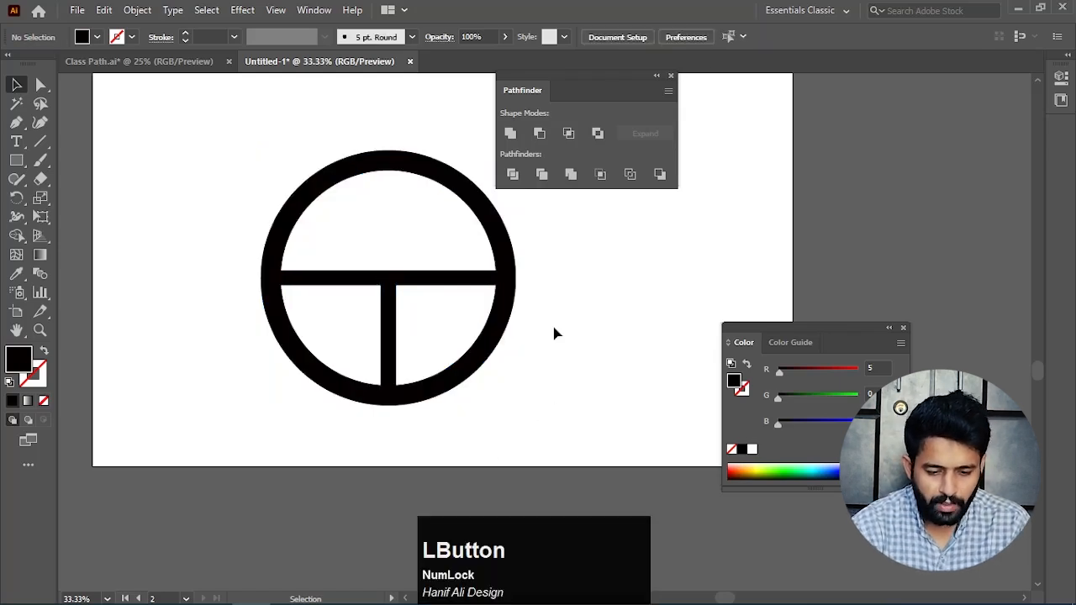
Merge the ring, the crossbar and the vertical bar into one shape with Unite
{"action": "scroll", "coordinate": [553, 331], "scroll_direction": "down", "scroll_amount": 1}
{"action": "left_click_drag", "start_coordinate": [551, 257], "coordinate": [359, 364]}
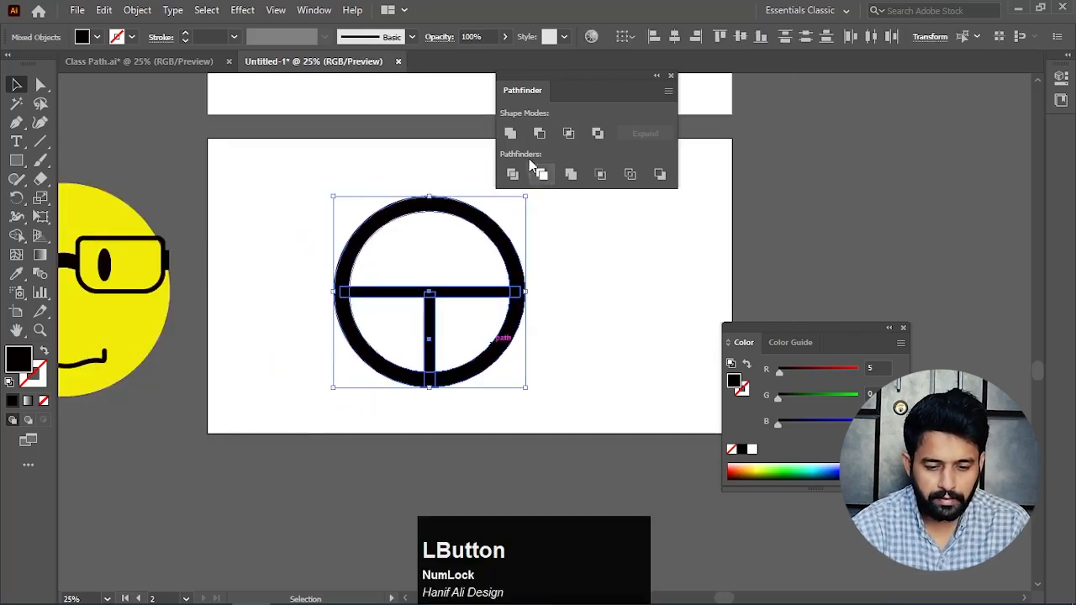
{"action": "left_click", "coordinate": [510, 133]}
{"action": "left_click", "coordinate": [452, 355]}
Draw a black rounded rectangle over the junction of the bars as the steering wheel's hub and roughly centre it there
{"action": "scroll", "coordinate": [452, 354], "scroll_direction": "up", "scroll_amount": 1}
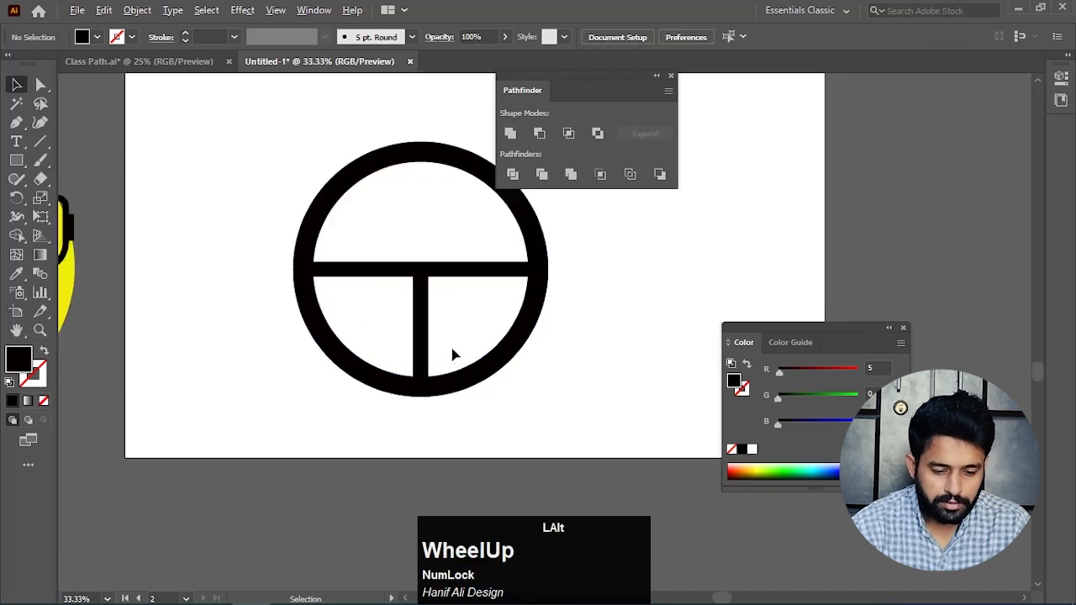
{"action": "scroll", "coordinate": [438, 333], "scroll_direction": "up", "scroll_amount": 1}
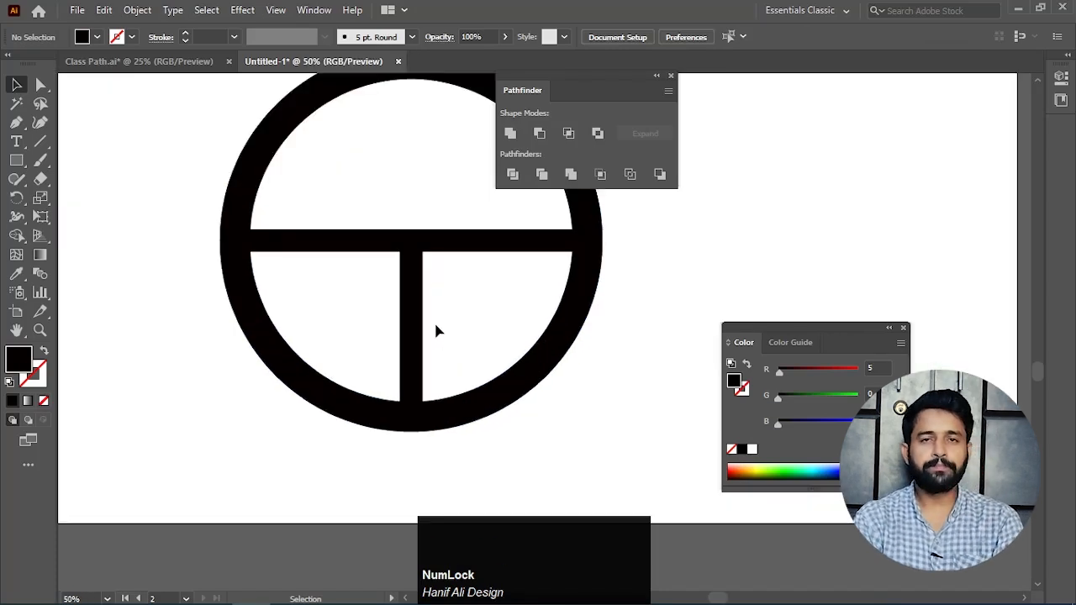
{"action": "right_click", "coordinate": [17, 160]}
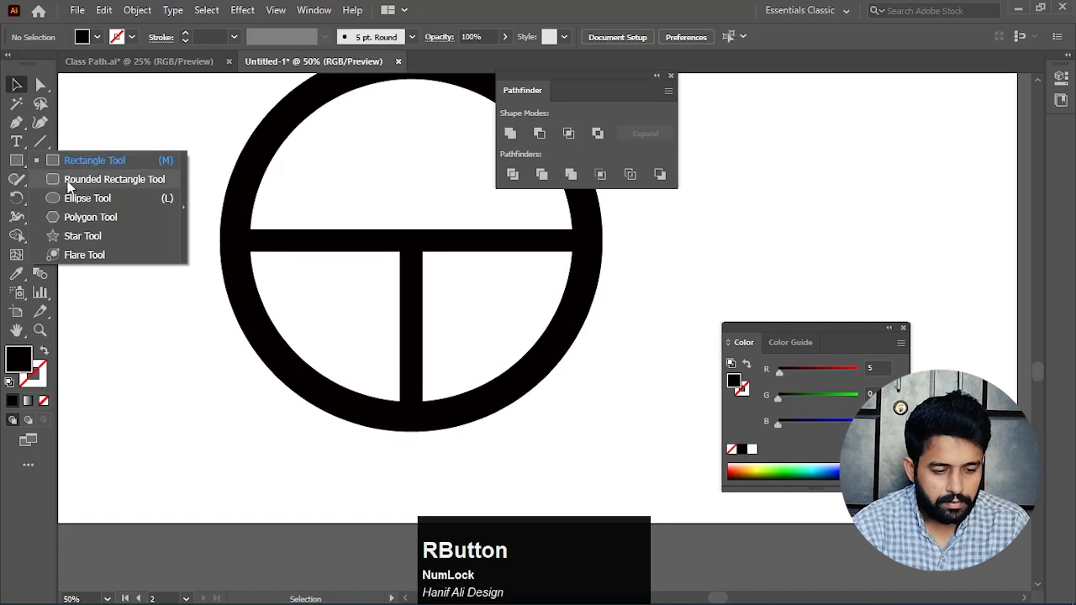
{"action": "left_click", "coordinate": [69, 179]}
{"action": "left_click_drag", "start_coordinate": [318, 211], "coordinate": [485, 308]}
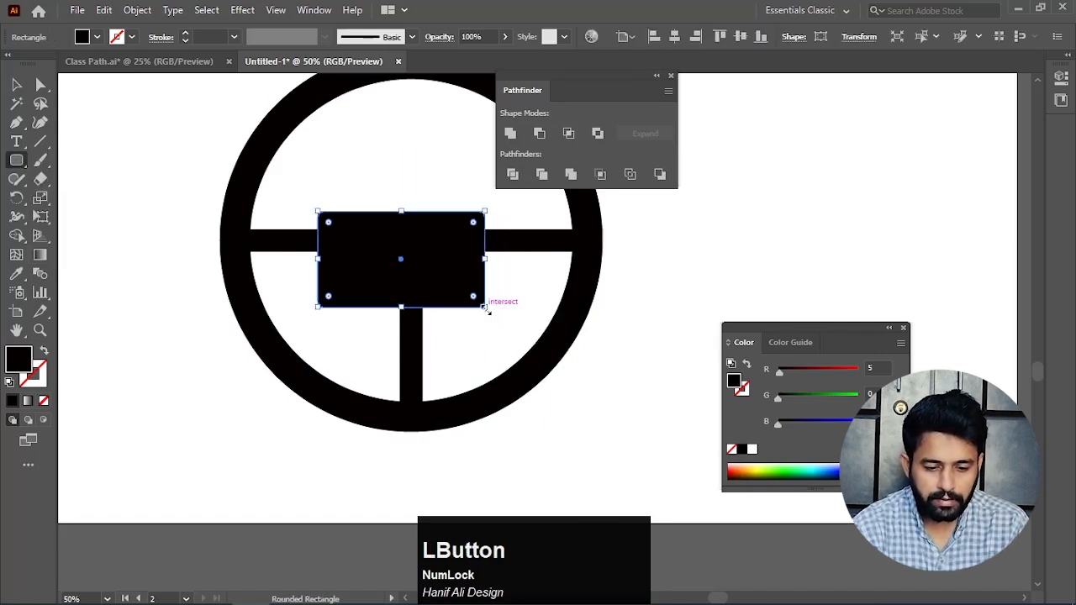
{"action": "key", "text": "v"}
{"action": "mouse_move", "coordinate": [425, 291]}
{"action": "left_mouse_down"}
{"action": "mouse_move", "coordinate": [447, 289]}
{"action": "mouse_move", "coordinate": [432, 295]}
{"action": "left_mouse_up"}
Align the hub rectangle and the wheel on their vertical centres, then move the hub straight down to sit slightly lower
{"action": "scroll", "coordinate": [432, 295], "scroll_direction": "down", "scroll_amount": 1}
{"action": "left_click_drag", "start_coordinate": [600, 250], "coordinate": [362, 378]}
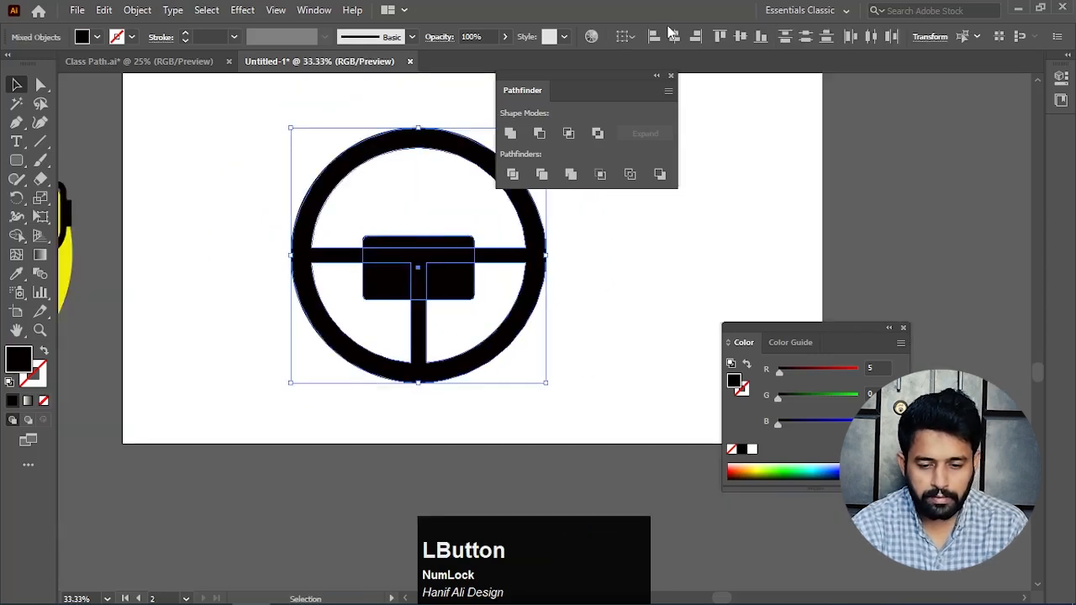
{"action": "left_click", "coordinate": [740, 37]}
{"action": "left_click", "coordinate": [622, 326]}
{"action": "left_click_drag", "start_coordinate": [451, 288], "coordinate": [452, 304]}
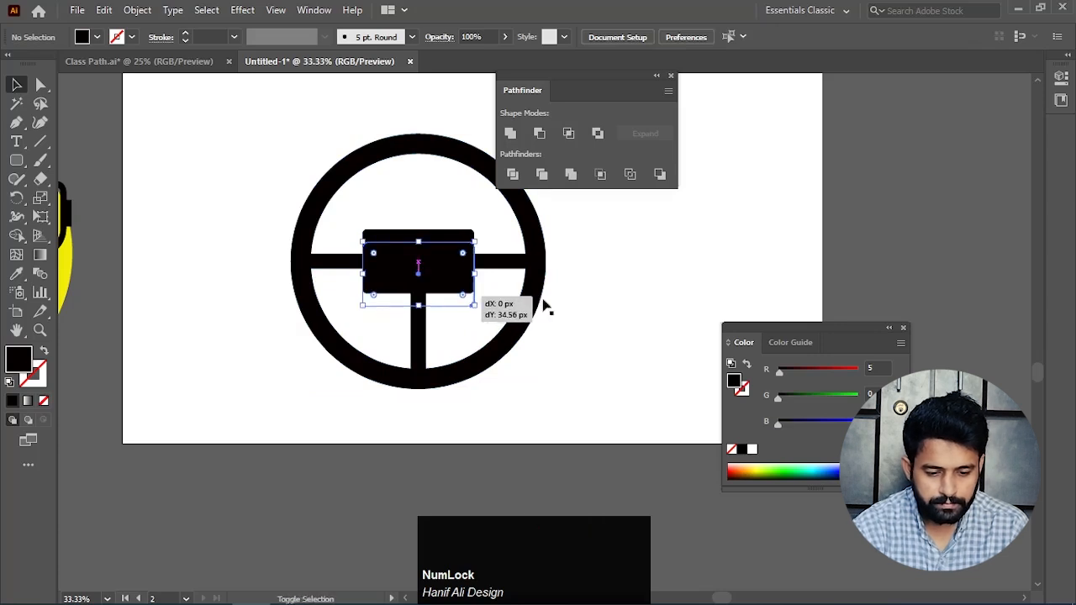
{"action": "left_click", "coordinate": [602, 309]}
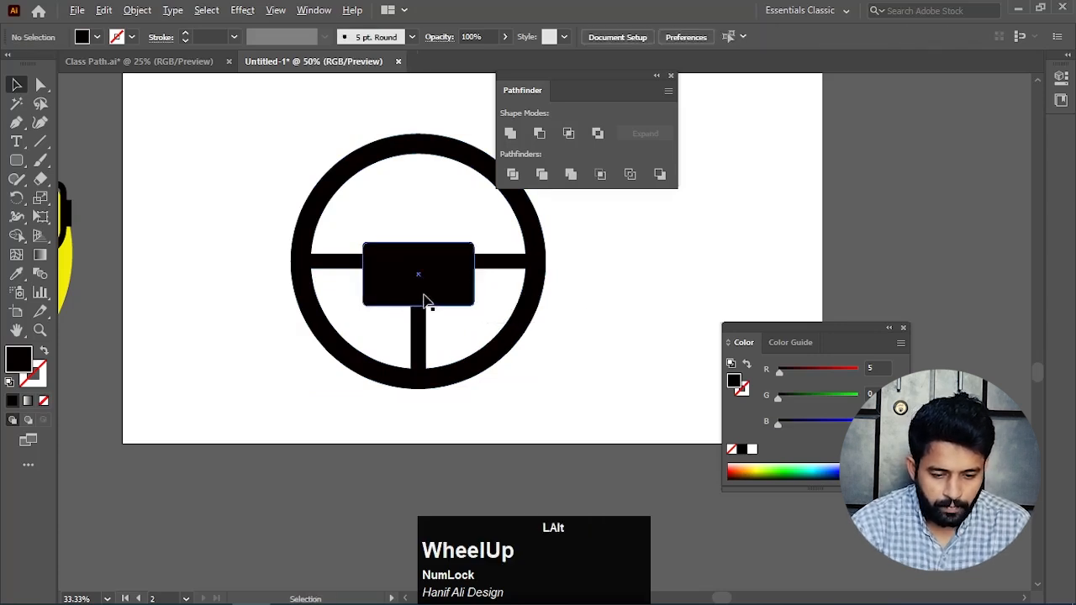
{"action": "scroll", "coordinate": [420, 298], "scroll_direction": "up", "scroll_amount": 1}
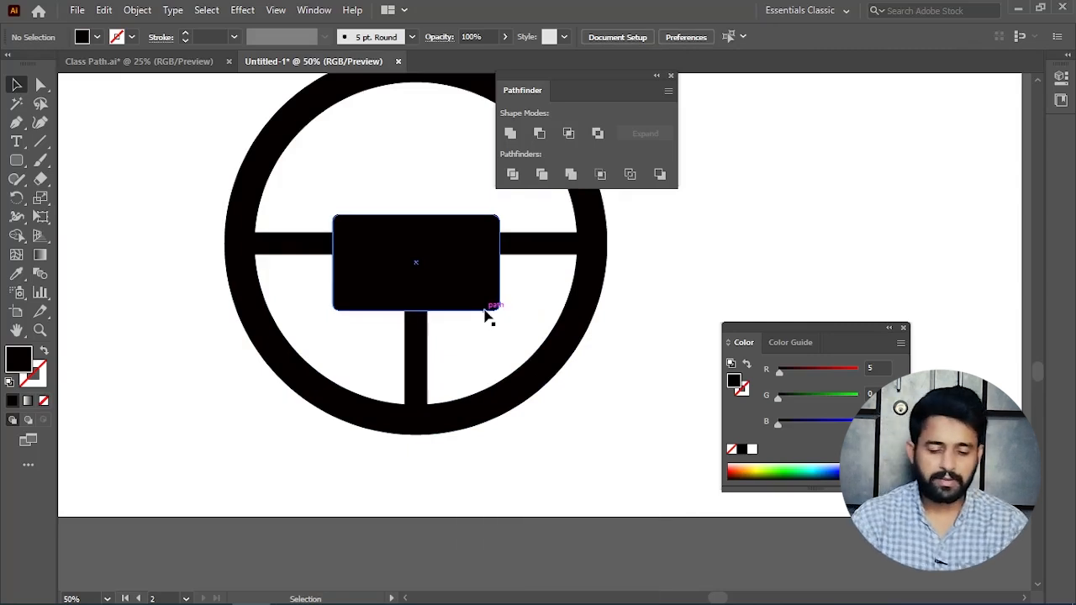
{"action": "left_click_drag", "start_coordinate": [485, 312], "coordinate": [474, 293]}
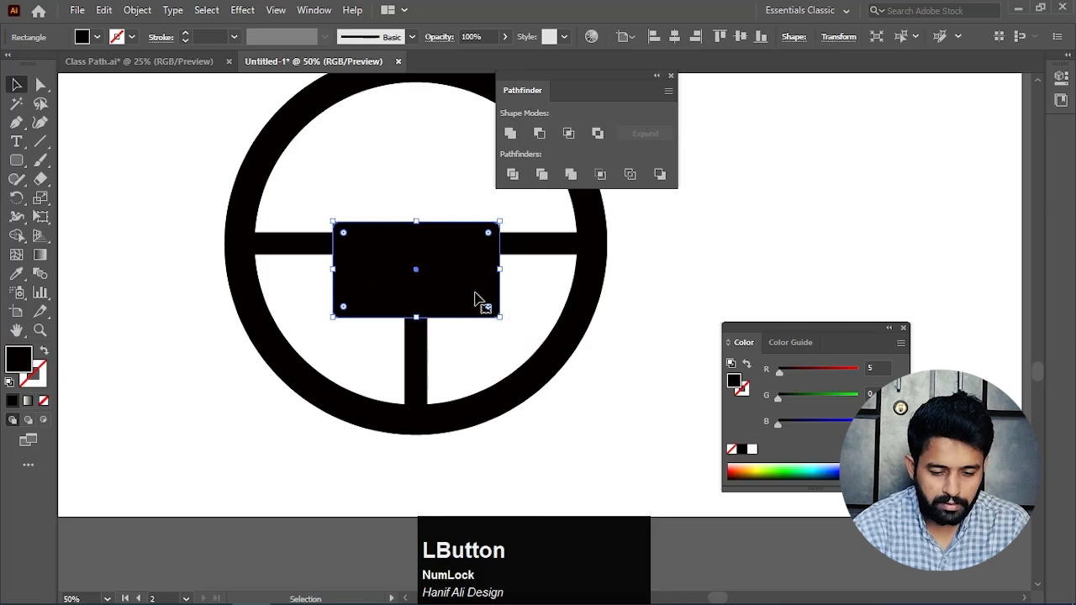
Round only the hub's two lower corners to about 130 px, giving it a bowl-shaped underside
{"action": "key", "text": "ctrl+shift+a"}
{"action": "key", "text": "a"}
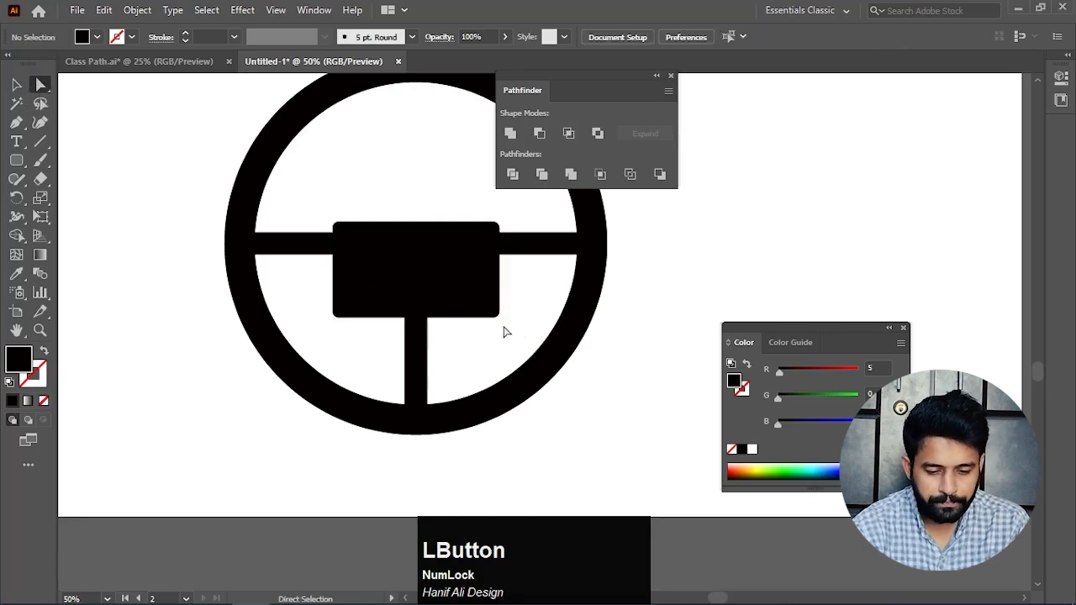
{"action": "left_click_drag", "start_coordinate": [504, 332], "coordinate": [464, 280]}
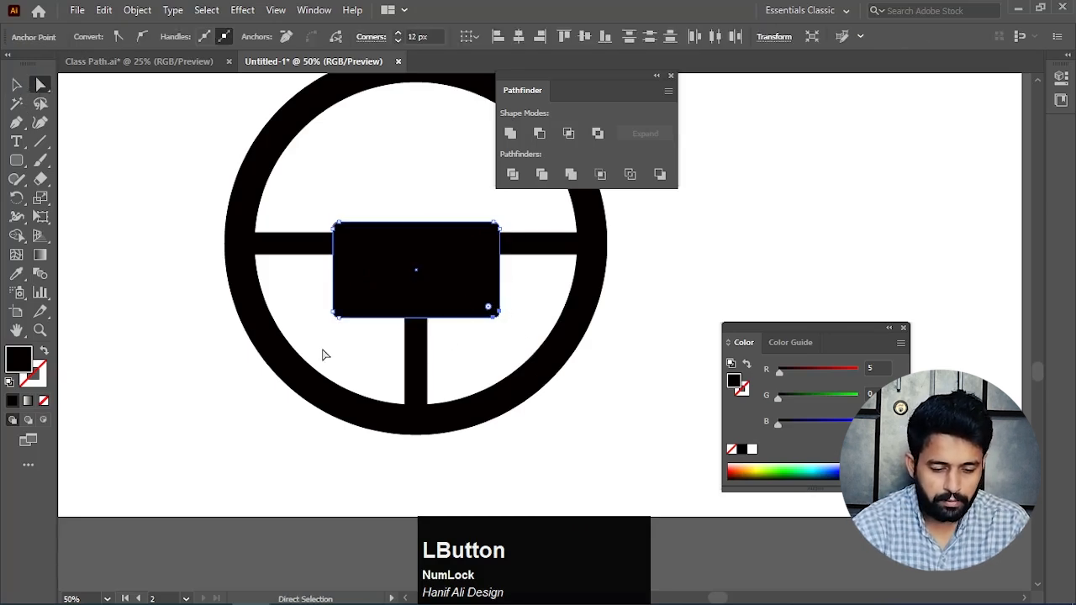
{"action": "left_click_drag", "start_coordinate": [313, 294], "coordinate": [362, 359]}
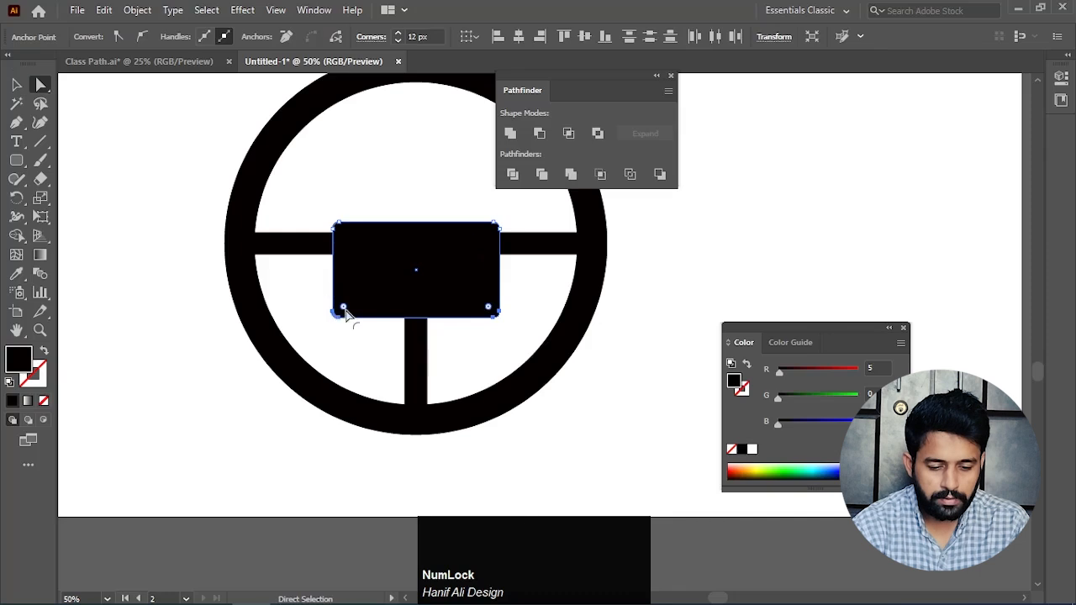
{"action": "left_click_drag", "start_coordinate": [346, 310], "coordinate": [419, 254]}
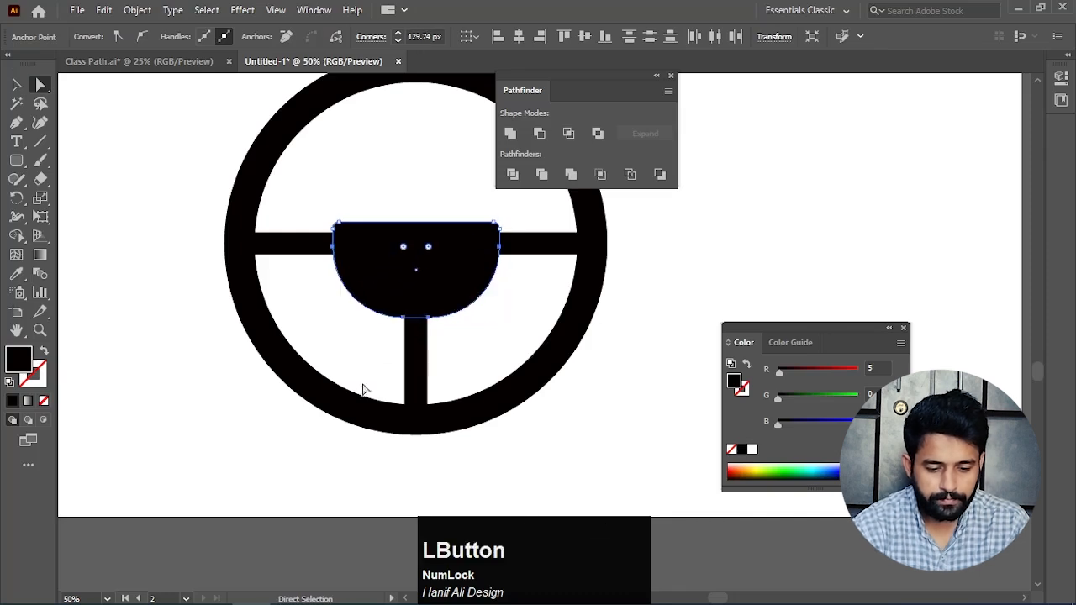
{"action": "left_click", "coordinate": [142, 335]}
{"action": "scroll", "coordinate": [469, 326], "scroll_direction": "down", "scroll_amount": 1}
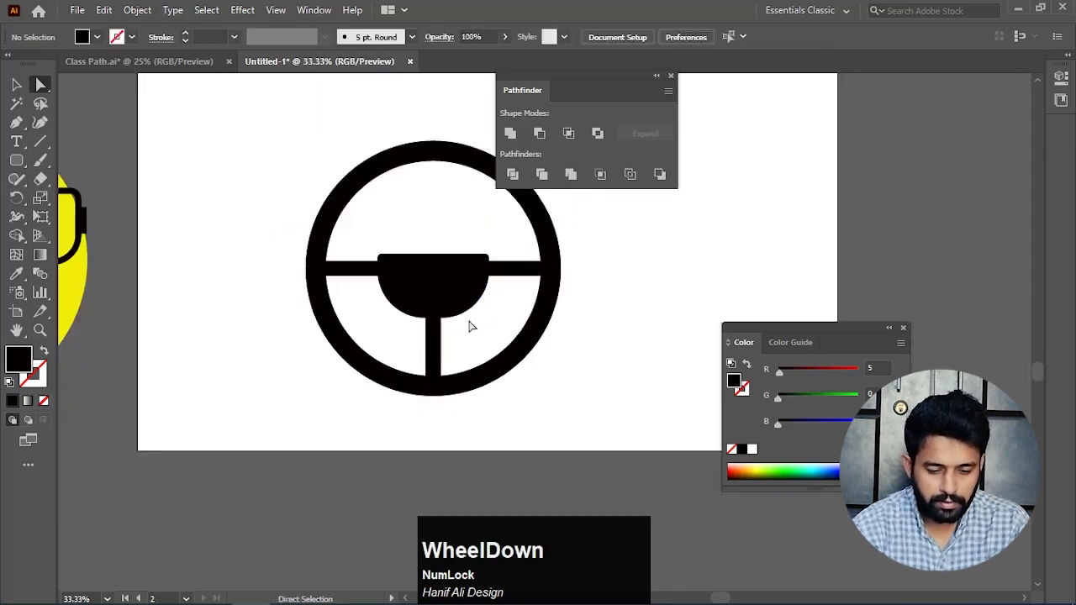
{"action": "key", "text": "v"}
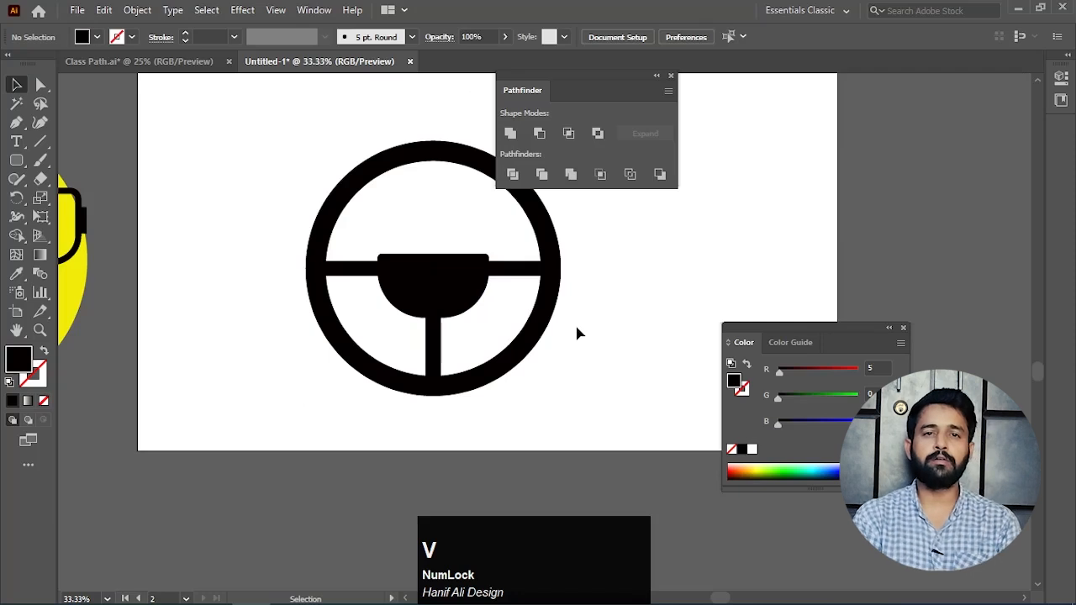
{"action": "key", "text": "space"}
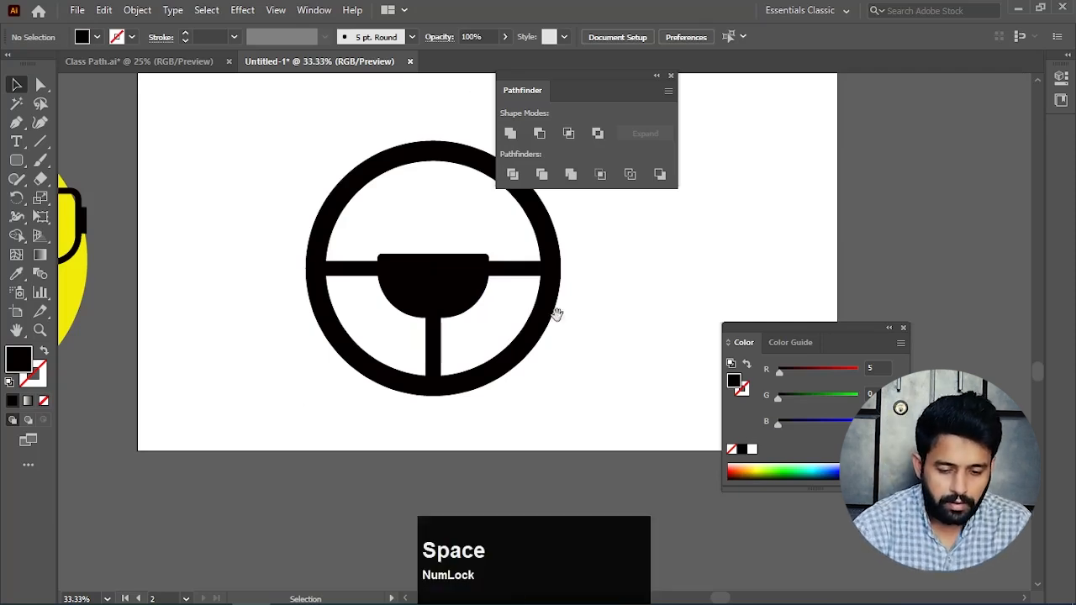
{"action": "left_click_drag", "start_coordinate": [552, 312], "coordinate": [418, 293]}
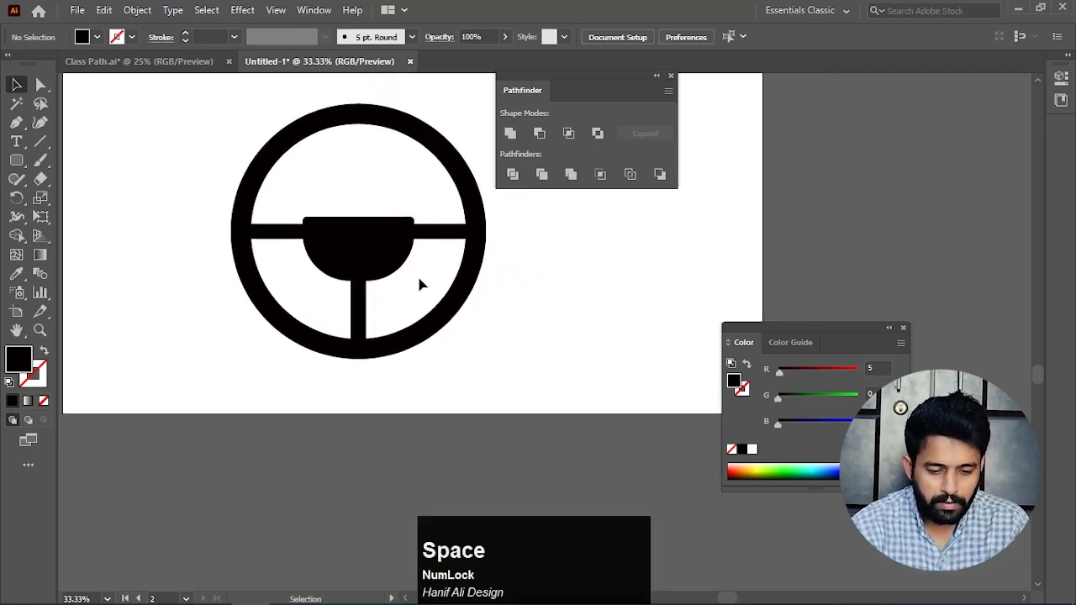
Merge the hub and the wheel into one compound shape with Unite
{"action": "left_click_drag", "start_coordinate": [504, 217], "coordinate": [235, 344]}
{"action": "left_click", "coordinate": [511, 137]}
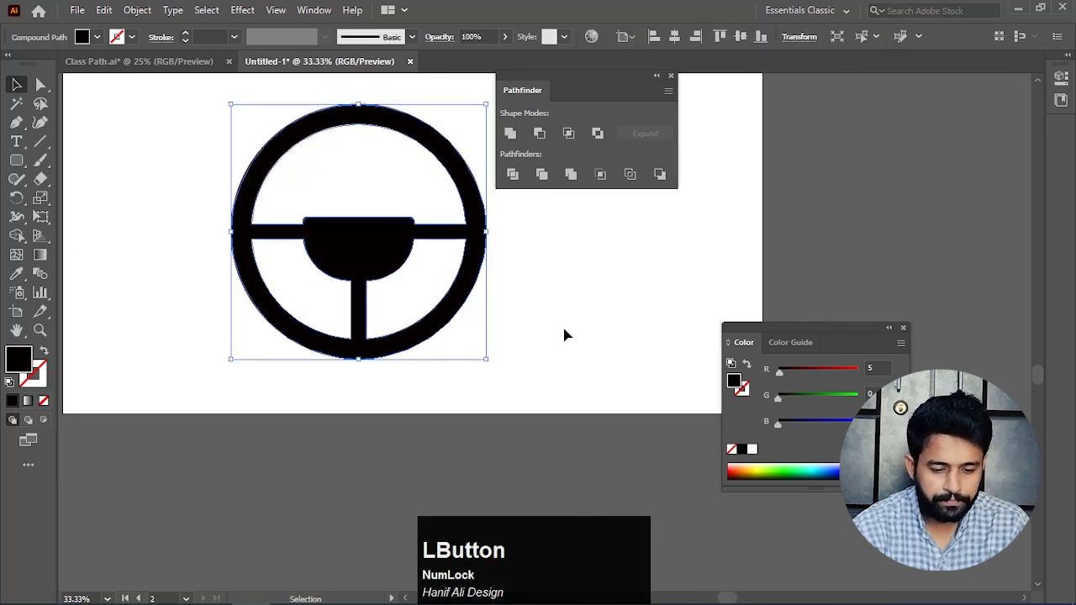
{"action": "left_click", "coordinate": [564, 333]}
Generously round all six inner corners where the three spokes meet the steering wheel's ring
{"action": "scroll", "coordinate": [356, 257], "scroll_direction": "up", "scroll_amount": 1}
{"action": "key", "text": "a"}
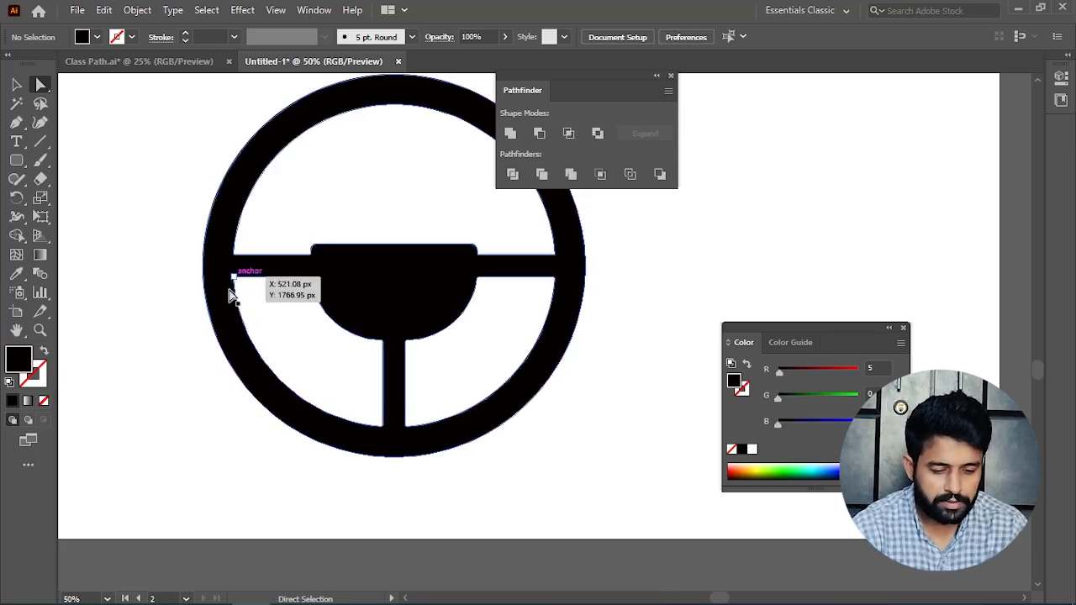
{"action": "left_click", "coordinate": [40, 84]}
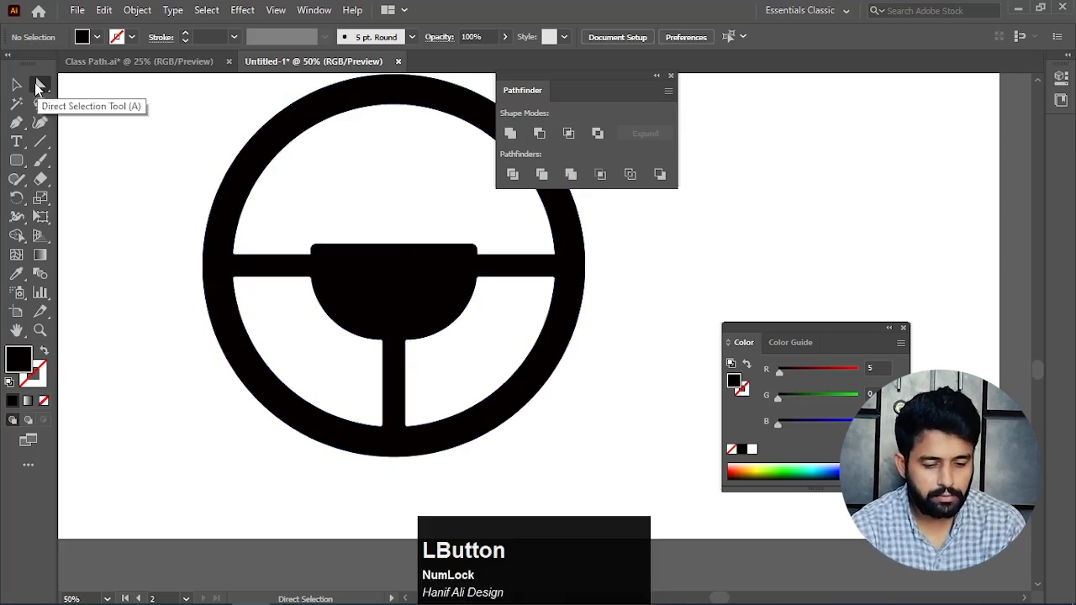
{"action": "left_click_drag", "start_coordinate": [246, 299], "coordinate": [232, 237]}
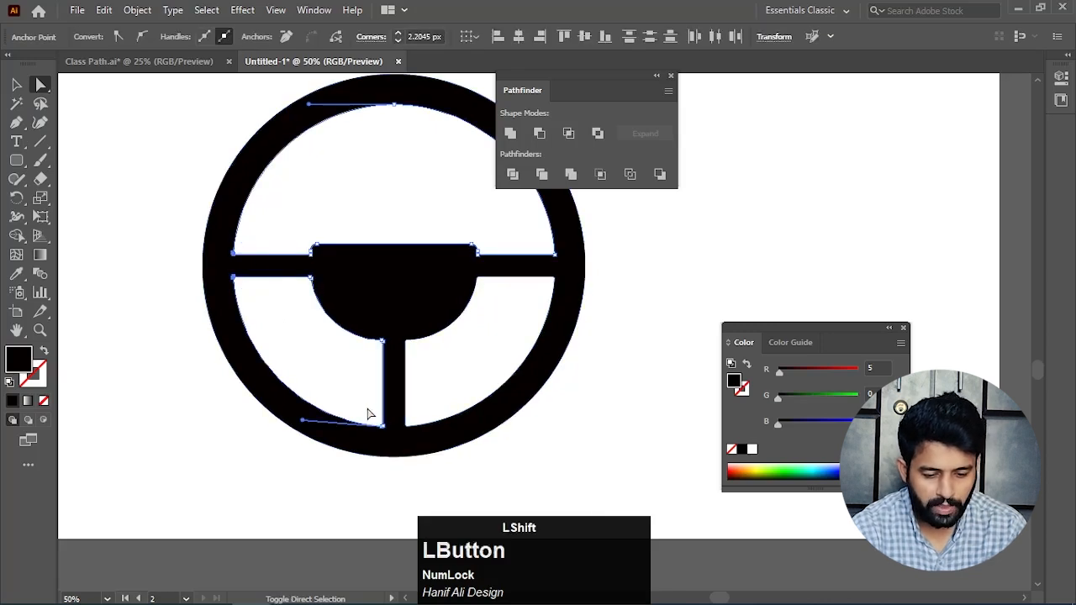
{"action": "left_click_drag", "start_coordinate": [367, 413], "coordinate": [462, 433], "text": "shift"}
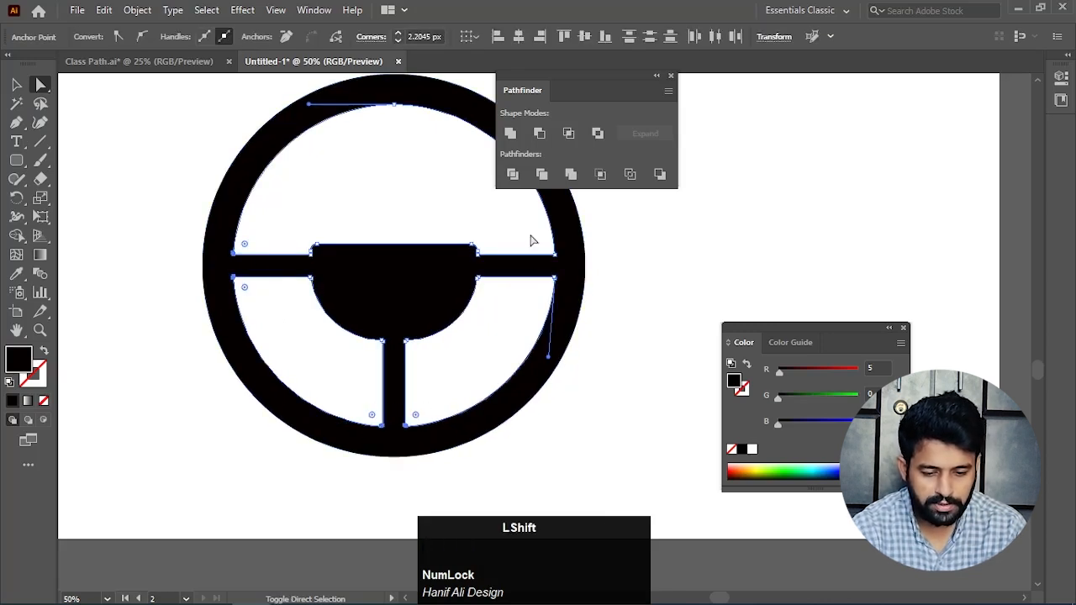
{"action": "left_click_drag", "start_coordinate": [531, 241], "coordinate": [519, 302], "text": "shift"}
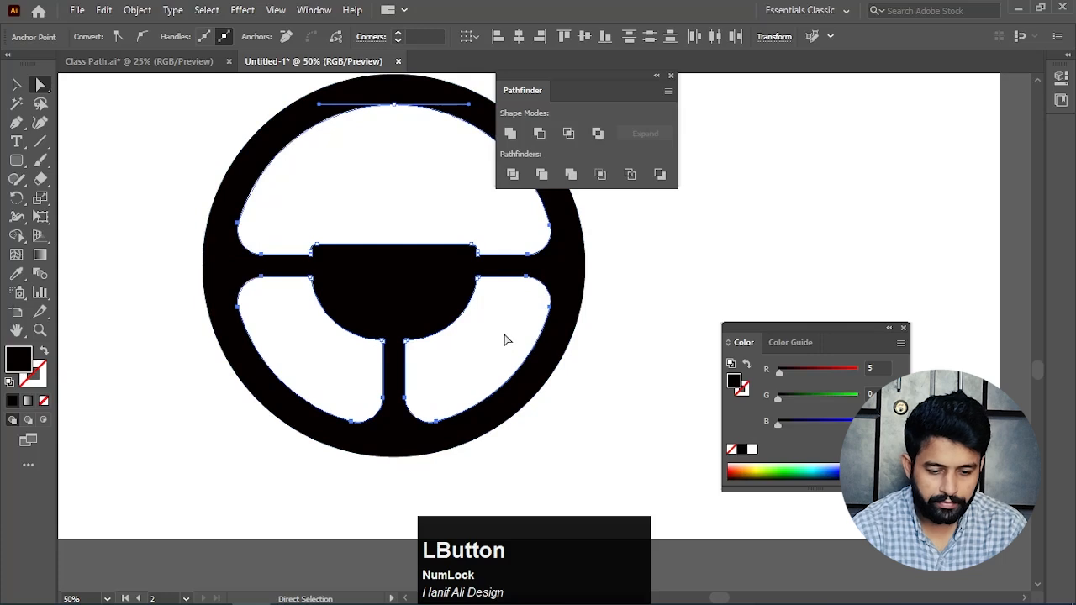
{"action": "left_click", "coordinate": [427, 367]}
{"action": "scroll", "coordinate": [413, 360], "scroll_direction": "up", "scroll_amount": 1}
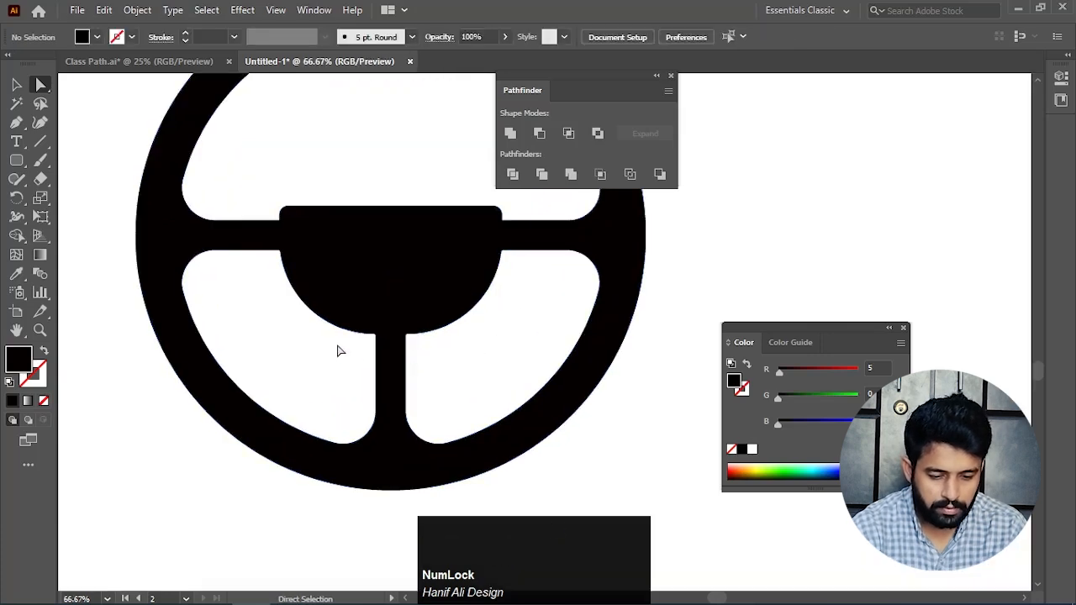
{"action": "mouse_move", "coordinate": [354, 353]}
{"action": "left_mouse_down"}
{"action": "mouse_move", "coordinate": [406, 355]}
{"action": "mouse_move", "coordinate": [429, 322]}
{"action": "mouse_move", "coordinate": [372, 346]}
{"action": "mouse_move", "coordinate": [355, 368]}
{"action": "left_mouse_up"}
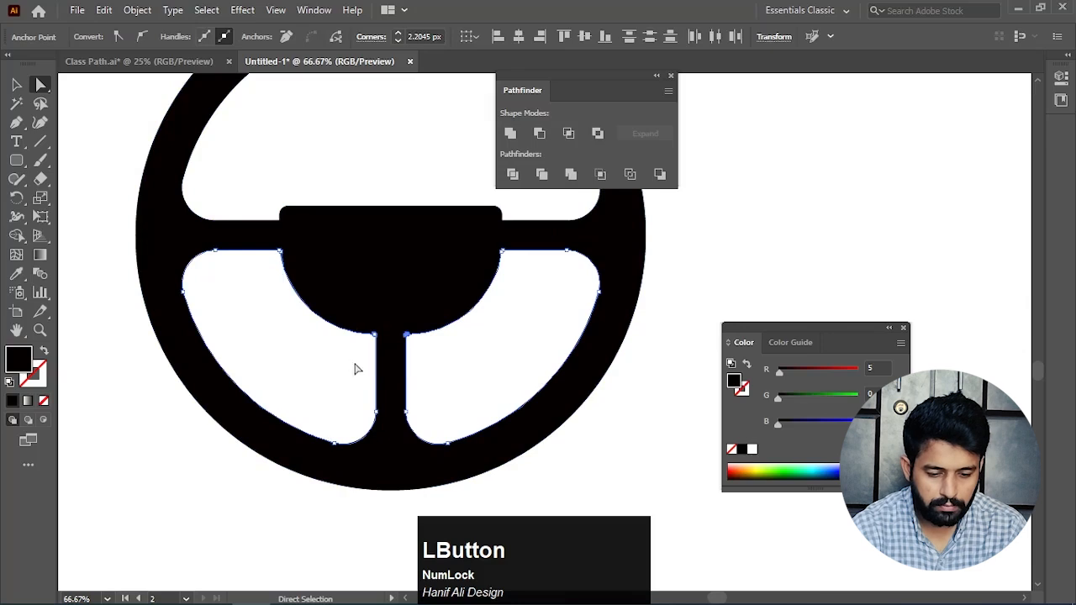
{"action": "left_click", "coordinate": [356, 367]}
{"action": "scroll", "coordinate": [461, 360], "scroll_direction": "down", "scroll_amount": 1}
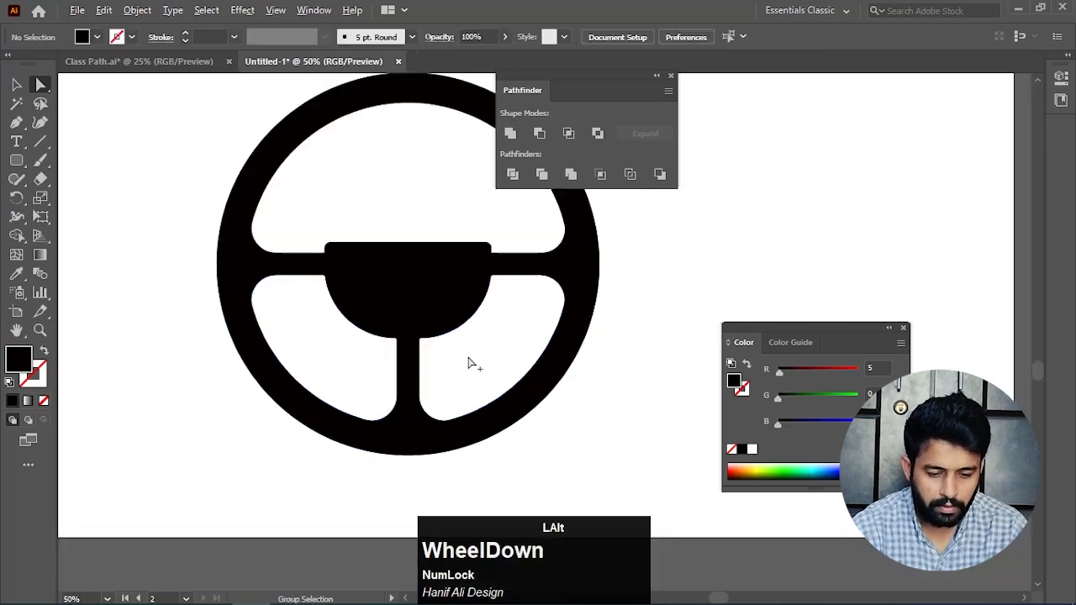
Draw a small circle centred horizontally on the hub and fill it with a bright yellow-green
{"action": "left_click_drag", "start_coordinate": [483, 344], "coordinate": [422, 386]}
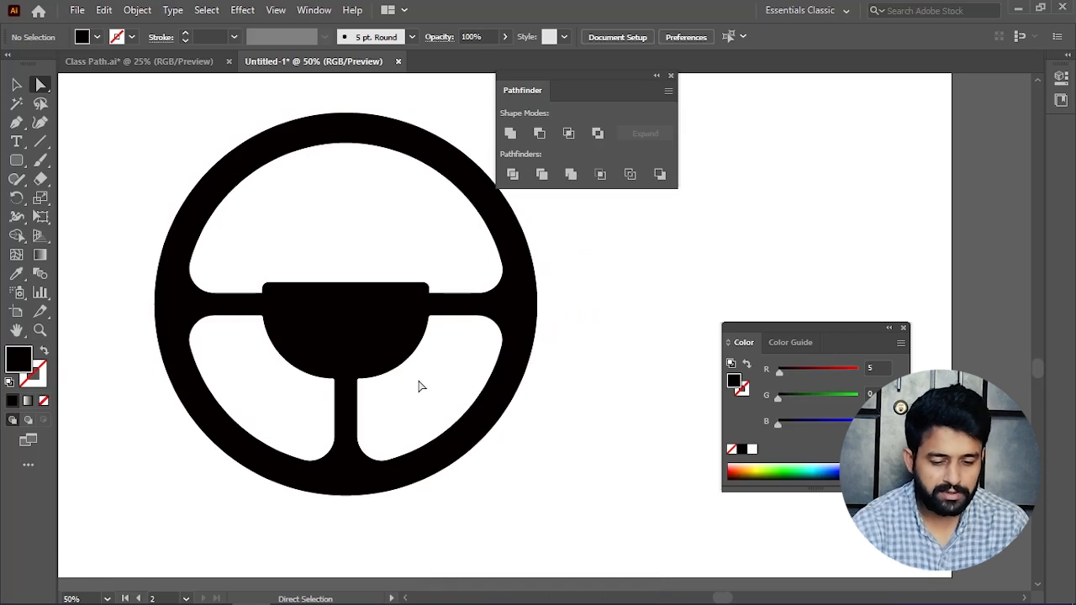
{"action": "right_click", "coordinate": [16, 162]}
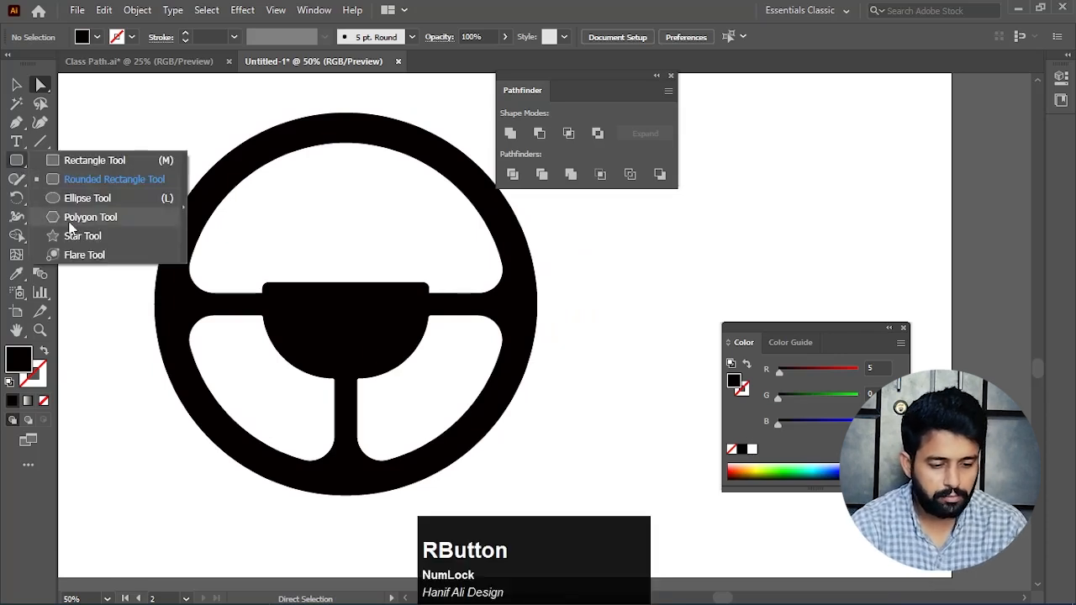
{"action": "left_click", "coordinate": [84, 198]}
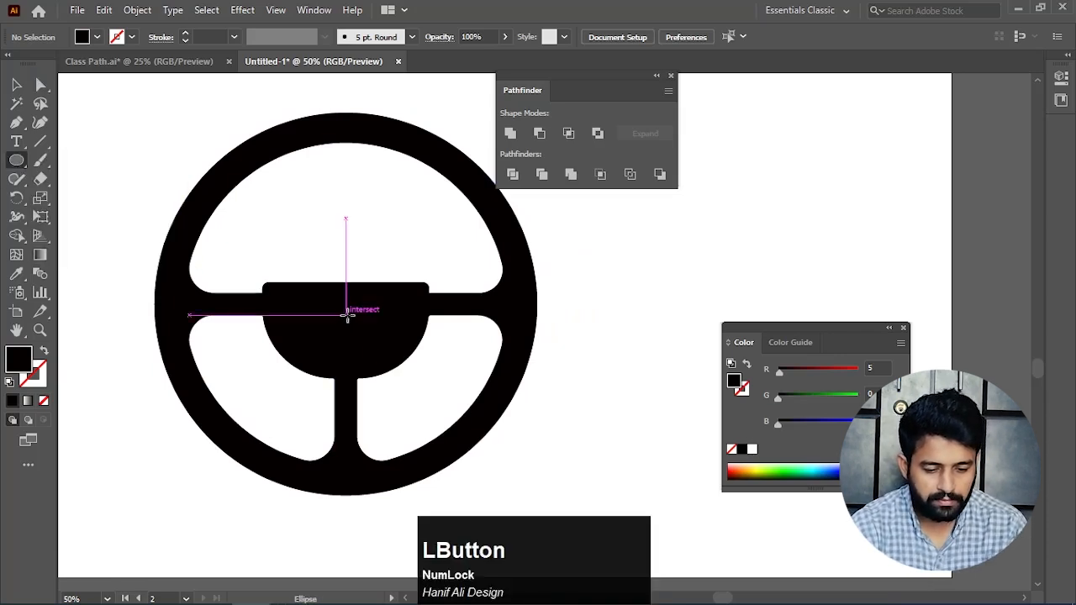
{"action": "left_click_drag", "start_coordinate": [347, 314], "coordinate": [366, 343]}
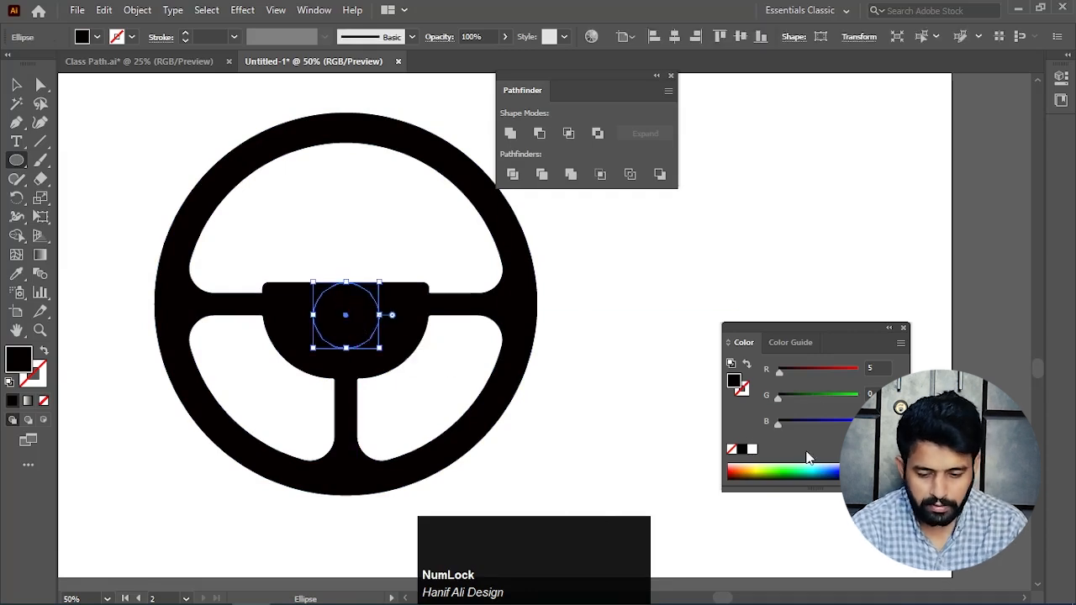
{"action": "left_click", "coordinate": [765, 465]}
{"action": "key", "text": "v"}
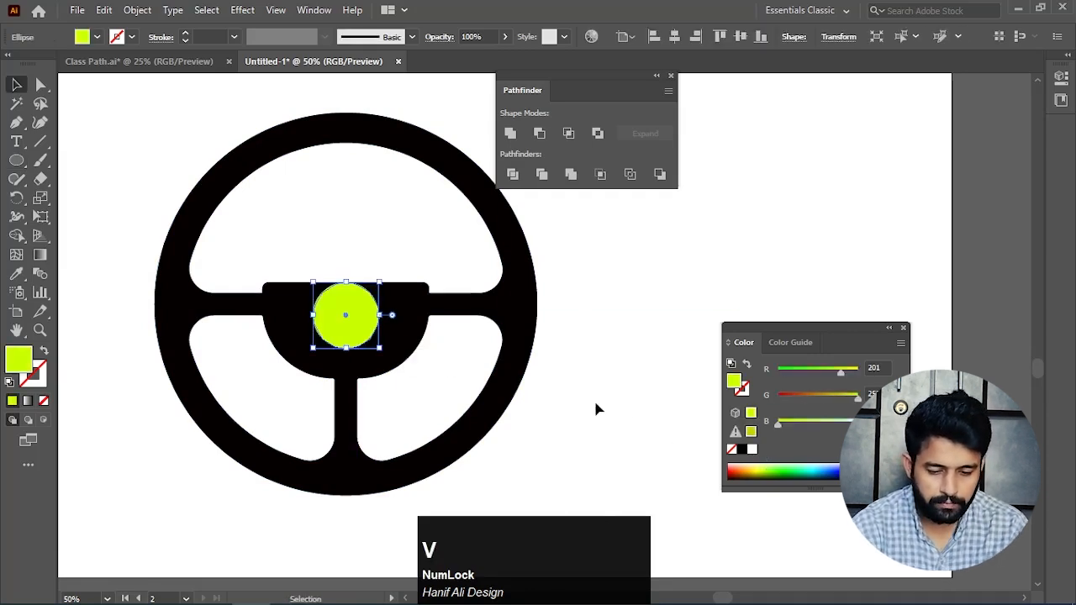
Select the green circle together with the wheel and align them on their vertical centres
{"action": "scroll", "coordinate": [578, 384], "scroll_direction": "down", "scroll_amount": 1}
{"action": "left_click", "coordinate": [577, 387]}
{"action": "left_click_drag", "start_coordinate": [573, 390], "coordinate": [505, 335]}
{"action": "left_click_drag", "start_coordinate": [436, 396], "coordinate": [267, 213]}
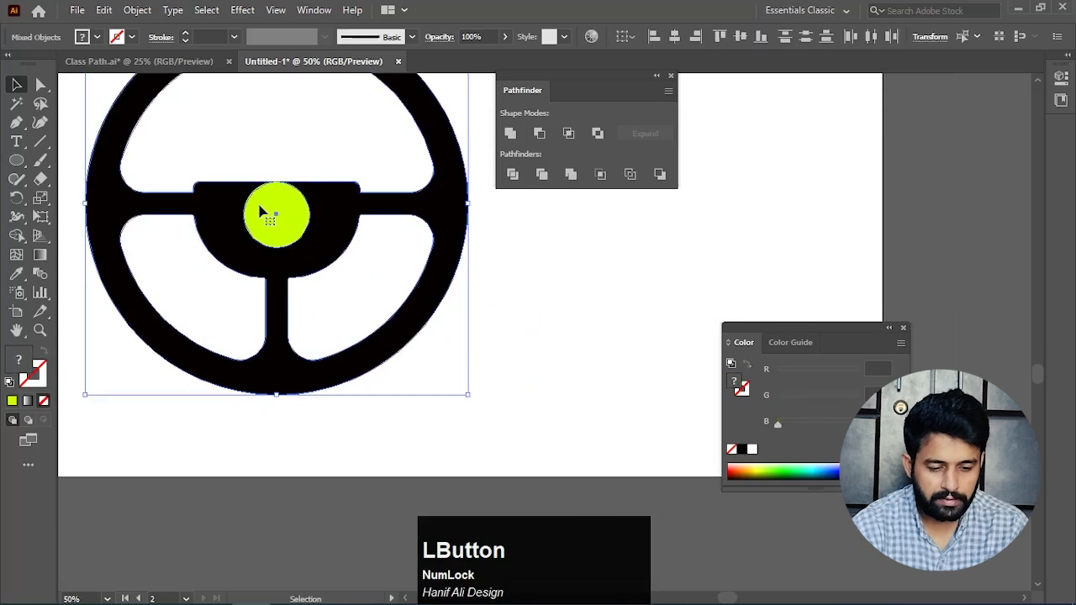
{"action": "left_click", "coordinate": [738, 38]}
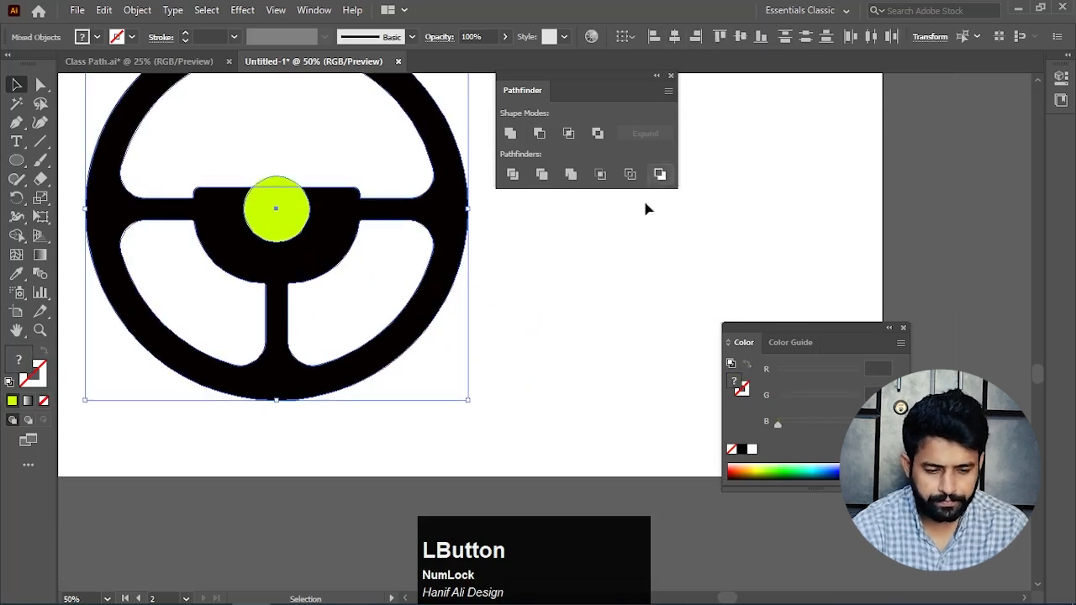
{"action": "left_click", "coordinate": [554, 296]}
{"action": "left_click_drag", "start_coordinate": [552, 301], "coordinate": [643, 352]}
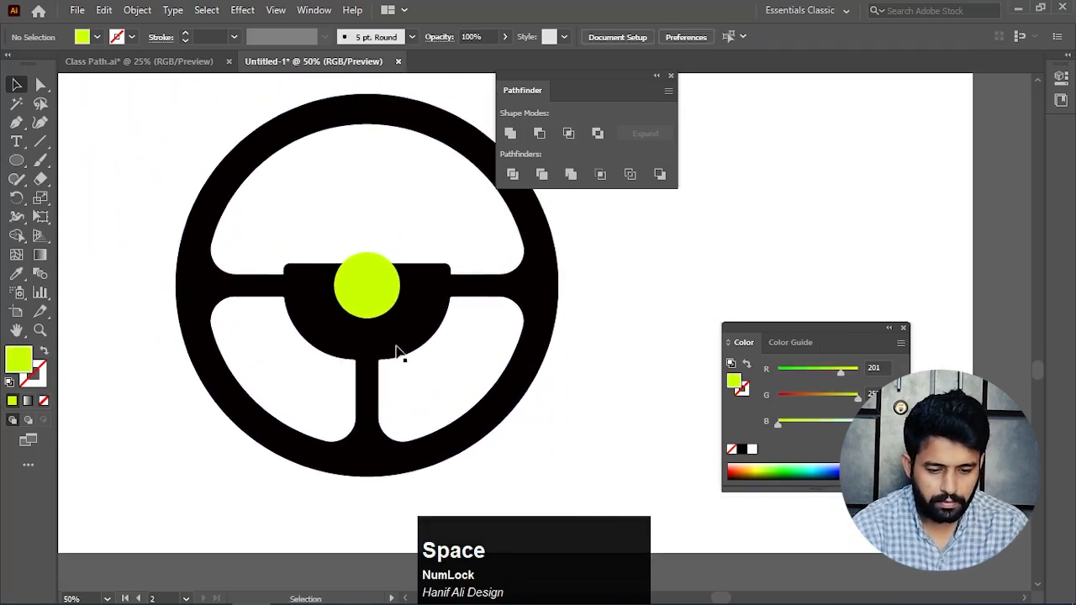
Move the green circle straight down inside the hub, then nudge it up slightly
{"action": "left_click_drag", "start_coordinate": [375, 300], "coordinate": [375, 321]}
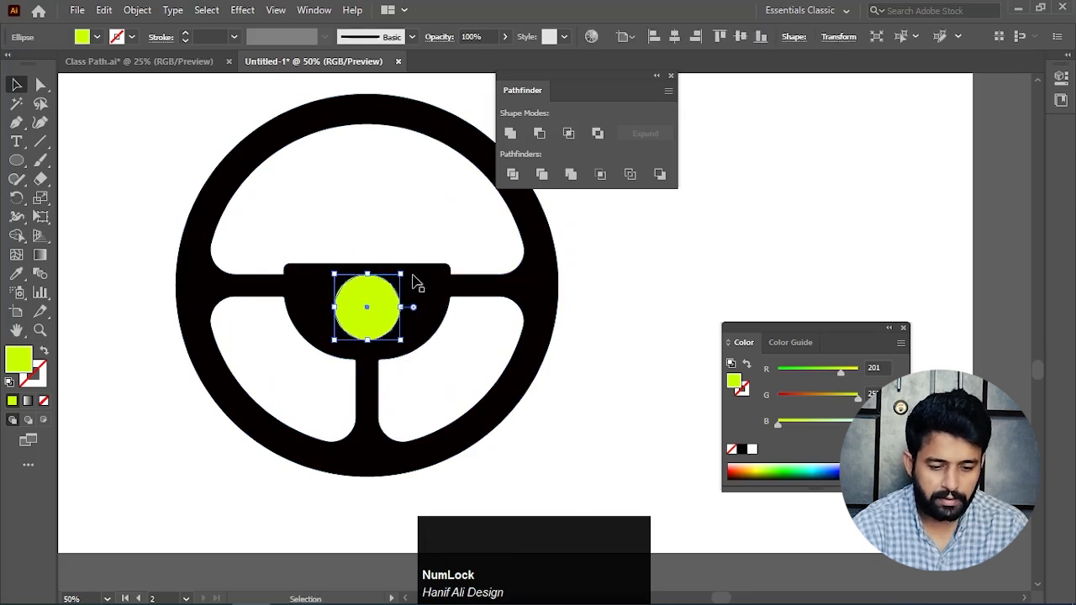
{"action": "key", "text": "Up"}
{"action": "key", "text": "Up"}
{"action": "key", "text": "Up"}
{"action": "key", "text": "Up"}
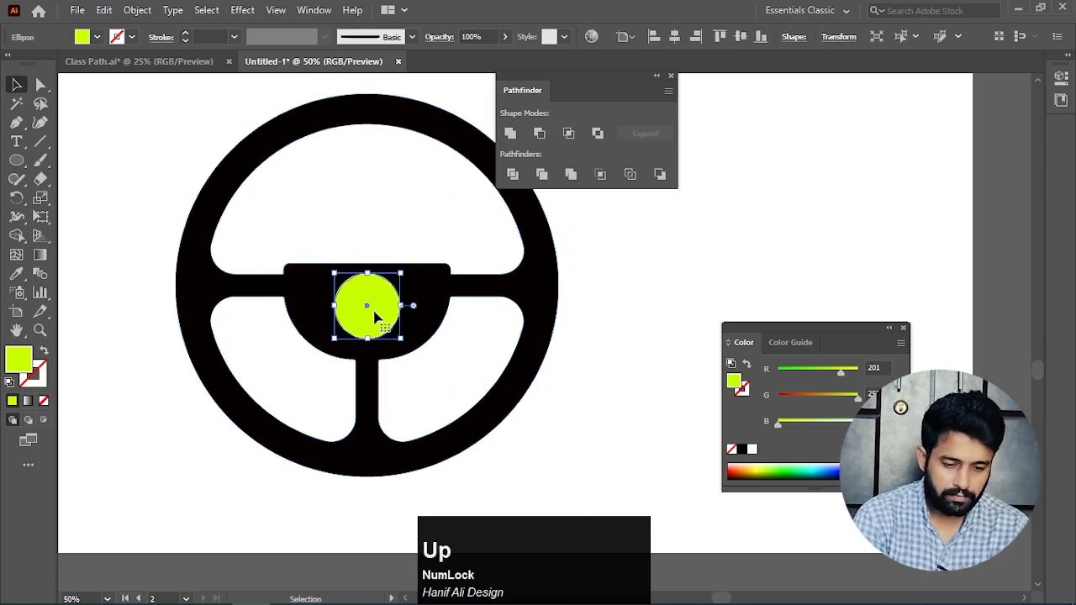
Cut the green circle out of the steering wheel with Minus Front, leaving a round hole in the hub
{"action": "left_click_drag", "start_coordinate": [595, 373], "coordinate": [302, 277]}
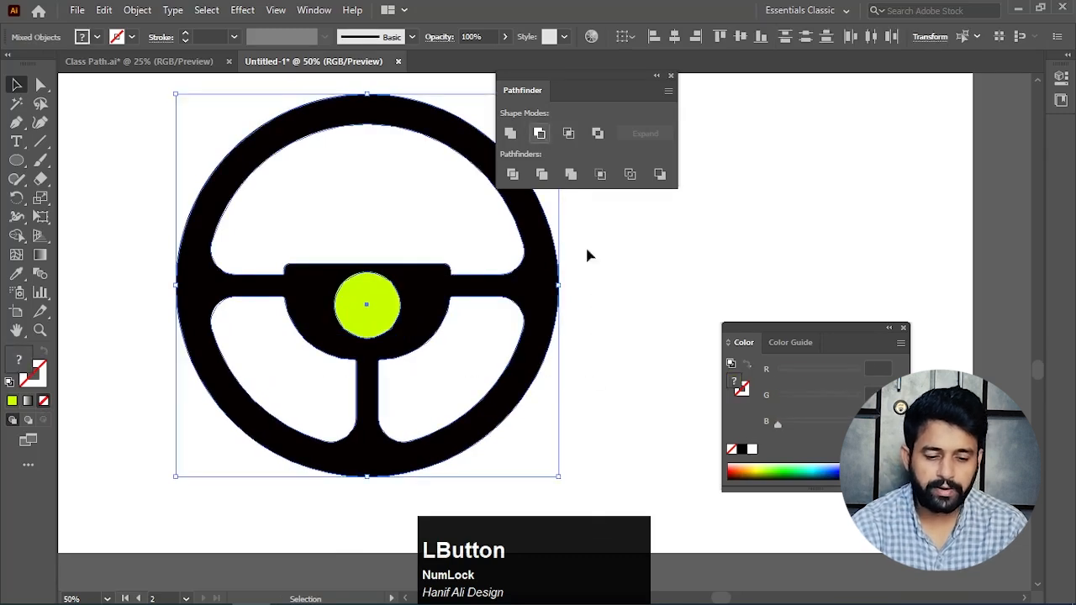
{"action": "left_click", "coordinate": [540, 134]}
{"action": "left_click", "coordinate": [633, 329]}
{"action": "scroll", "coordinate": [632, 329], "scroll_direction": "down", "scroll_amount": 2}
{"action": "left_click_drag", "start_coordinate": [614, 349], "coordinate": [477, 354]}
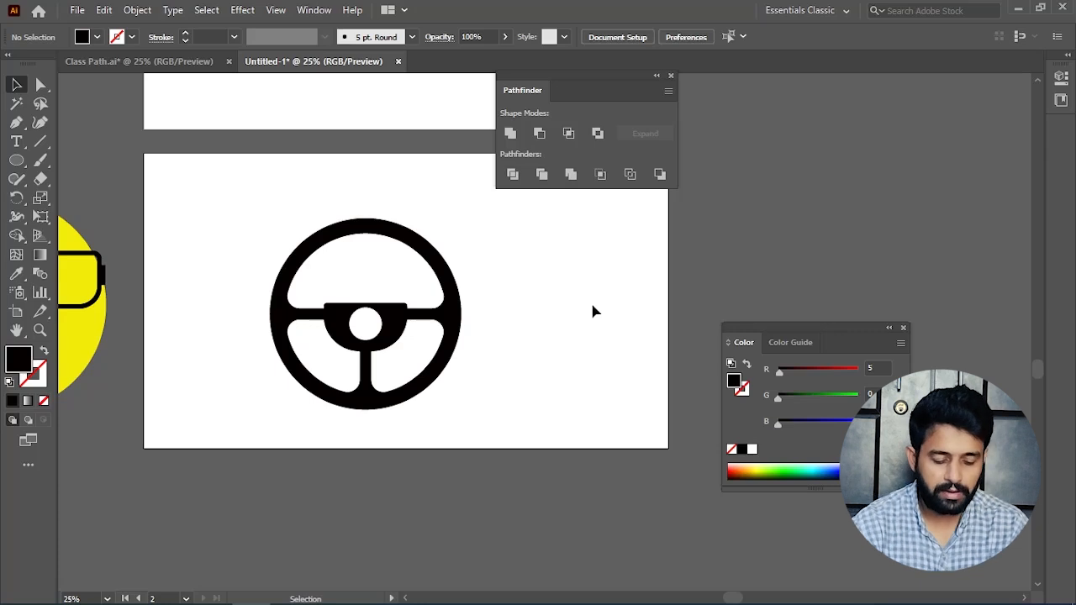
Duplicate the steering wheel's artboard with its artwork as a third artboard beside the original
{"action": "scroll", "coordinate": [577, 310], "scroll_direction": "down", "scroll_amount": 2}
{"action": "left_click_drag", "start_coordinate": [502, 345], "coordinate": [550, 334]}
{"action": "key", "text": "shift+o"}
{"action": "key", "text": "Escape"}
{"action": "scroll", "coordinate": [529, 362], "scroll_direction": "up", "scroll_amount": 3}
{"action": "left_click_drag", "start_coordinate": [583, 372], "coordinate": [625, 353]}
{"action": "scroll", "coordinate": [557, 301], "scroll_direction": "down", "scroll_amount": 1}
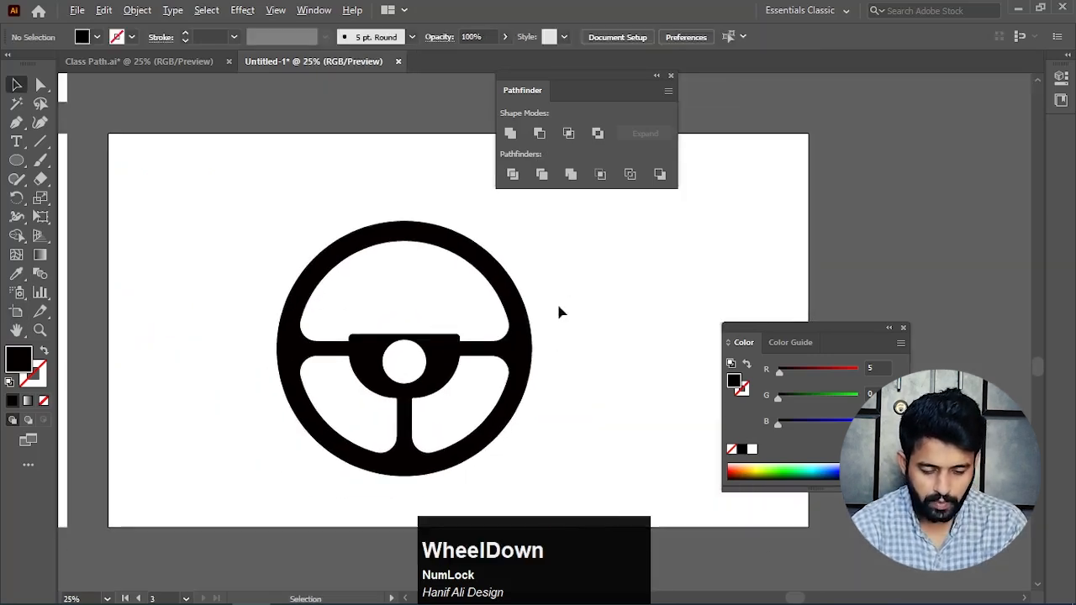
Delete the duplicated steering wheel from the third artboard and move the Pathfinder controls clear of the drawing area
{"action": "left_click_drag", "start_coordinate": [565, 236], "coordinate": [337, 407]}
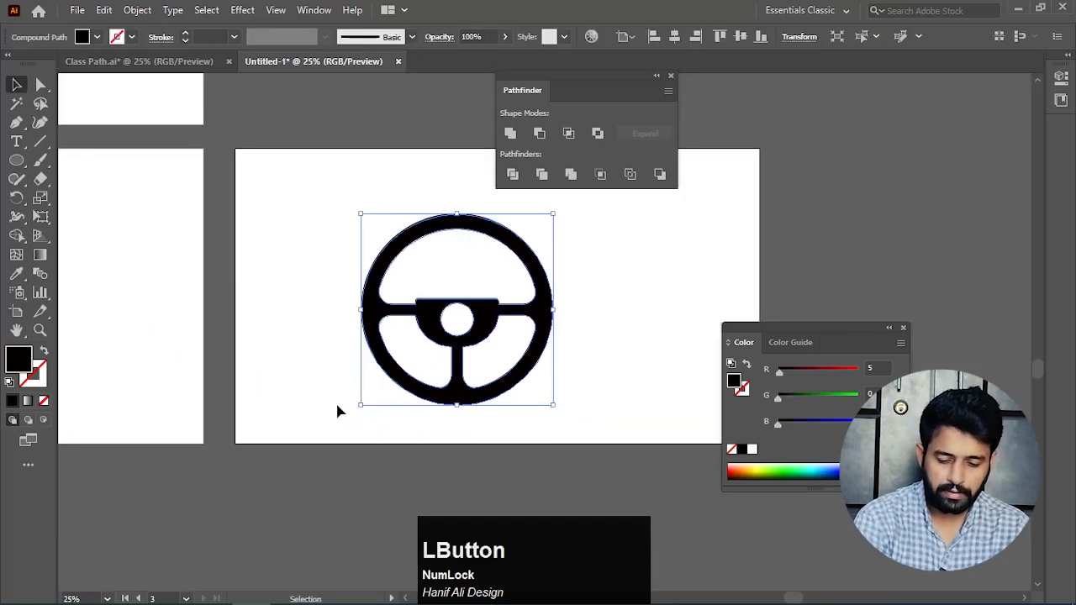
{"action": "key", "text": "Delete"}
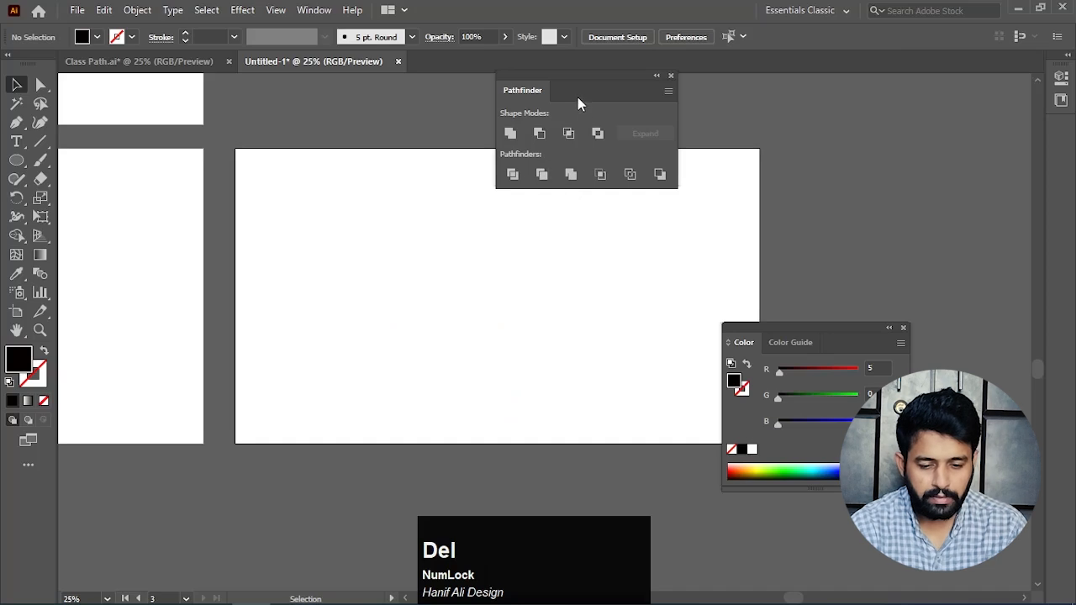
{"action": "left_click_drag", "start_coordinate": [579, 98], "coordinate": [825, 102]}
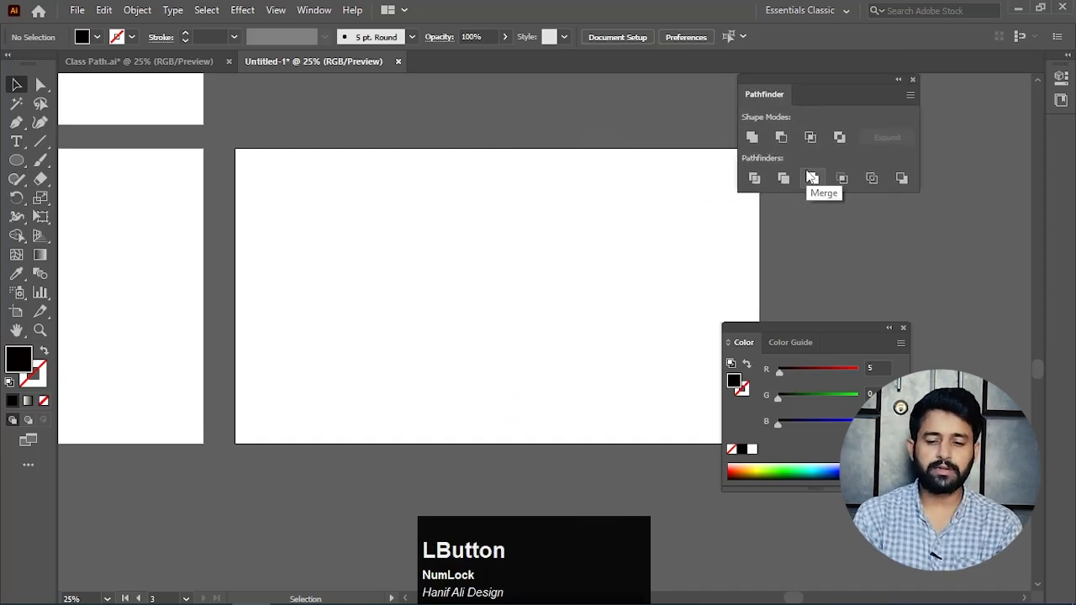
Draw a black ellipse in the third artboard's upper-left area and a tall black rectangle overlapping its right side
{"action": "left_click_drag", "start_coordinate": [467, 279], "coordinate": [390, 282]}
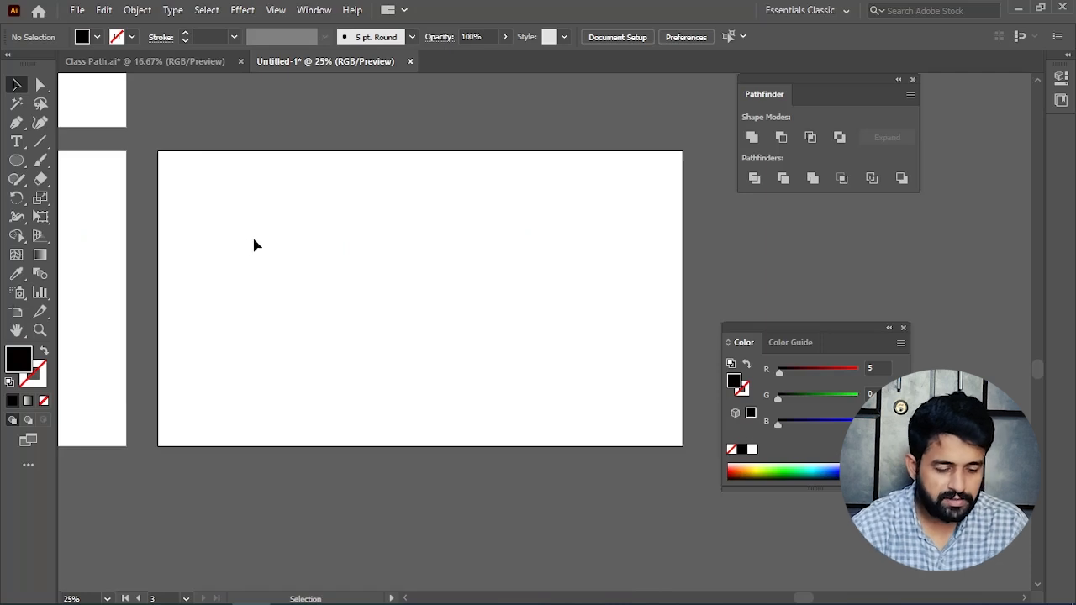
{"action": "left_click", "coordinate": [16, 160]}
{"action": "left_click_drag", "start_coordinate": [205, 197], "coordinate": [289, 269]}
{"action": "right_click", "coordinate": [16, 159]}
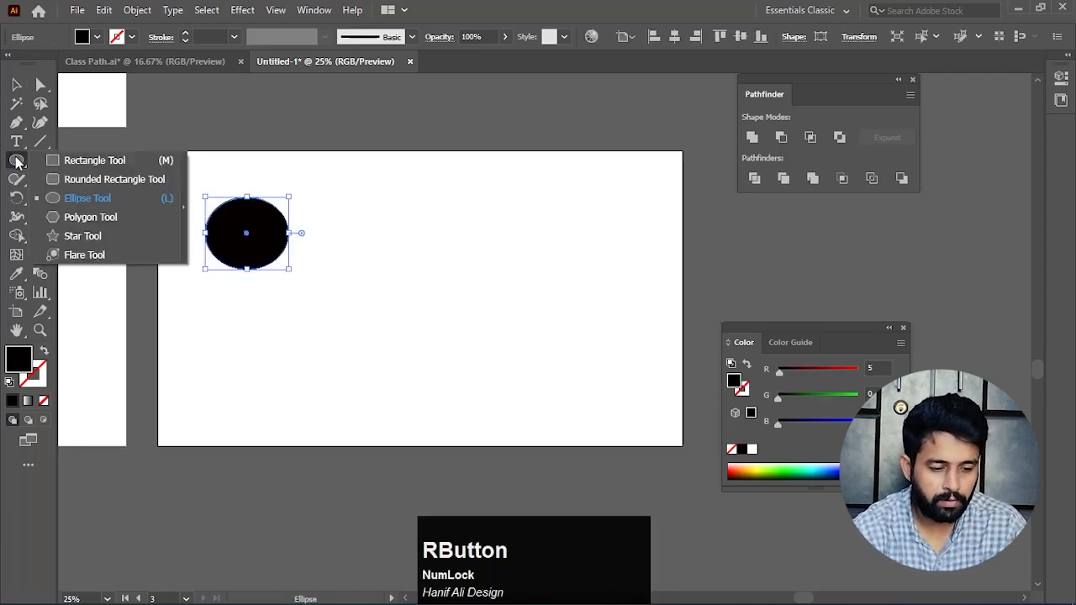
{"action": "left_click", "coordinate": [92, 160]}
{"action": "left_click_drag", "start_coordinate": [328, 188], "coordinate": [259, 301]}
Draw a black five-pointed star and scale it down proportionally so it overlaps both the ellipse and the rectangle
{"action": "right_click", "coordinate": [16, 163]}
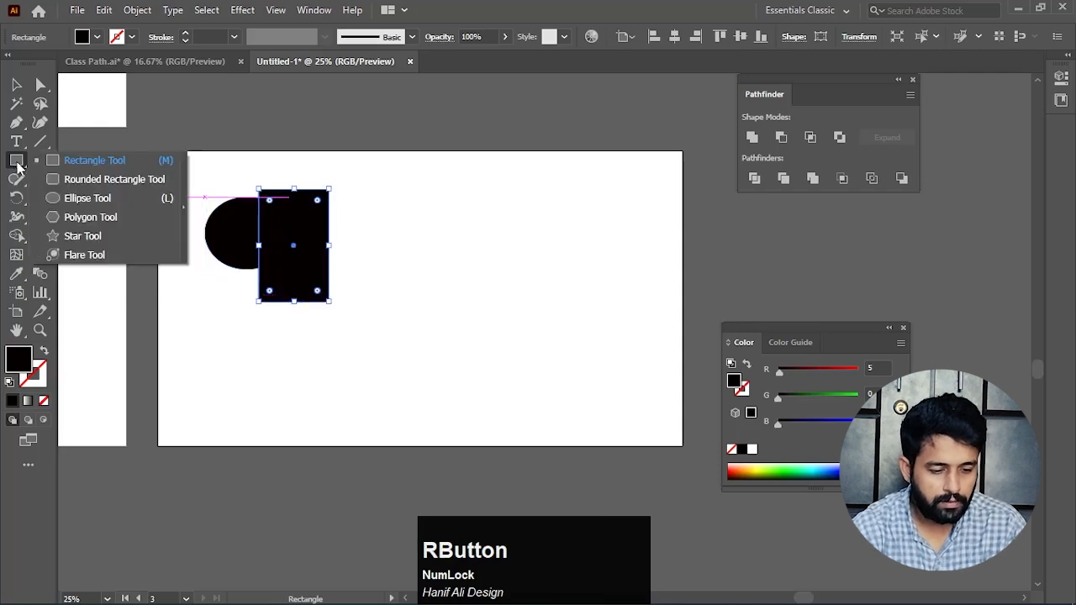
{"action": "left_click", "coordinate": [70, 235]}
{"action": "left_click_drag", "start_coordinate": [370, 328], "coordinate": [279, 222]}
{"action": "key", "text": "v"}
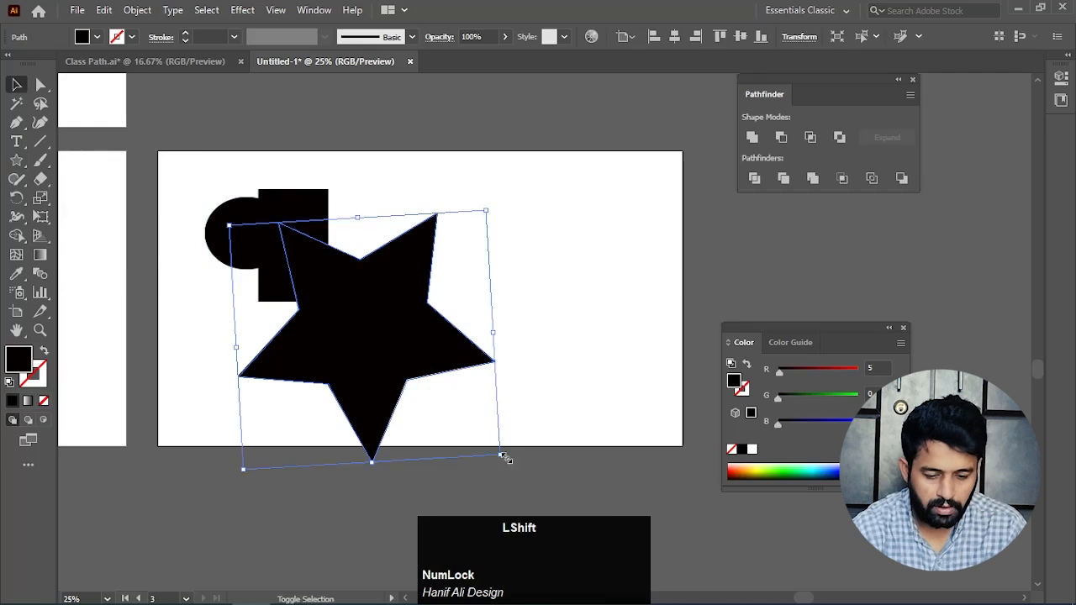
{"action": "left_click_drag", "start_coordinate": [500, 465], "coordinate": [319, 303]}
{"action": "left_click", "coordinate": [443, 291]}
Fill the rectangle with orange-red, the star with dark red and the ellipse with olive green
{"action": "left_click", "coordinate": [295, 209]}
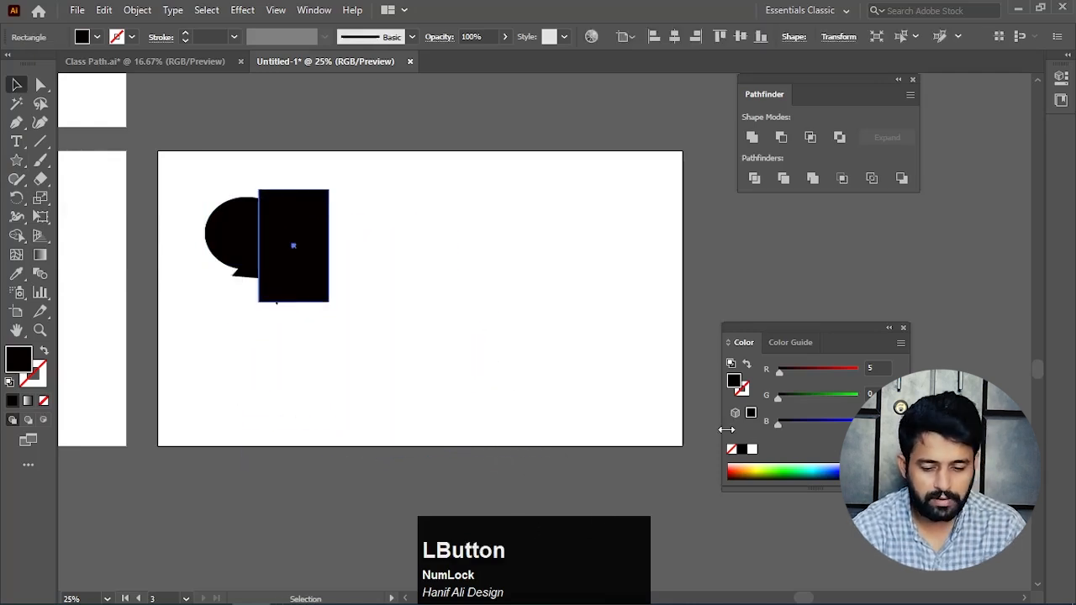
{"action": "left_click", "coordinate": [743, 471]}
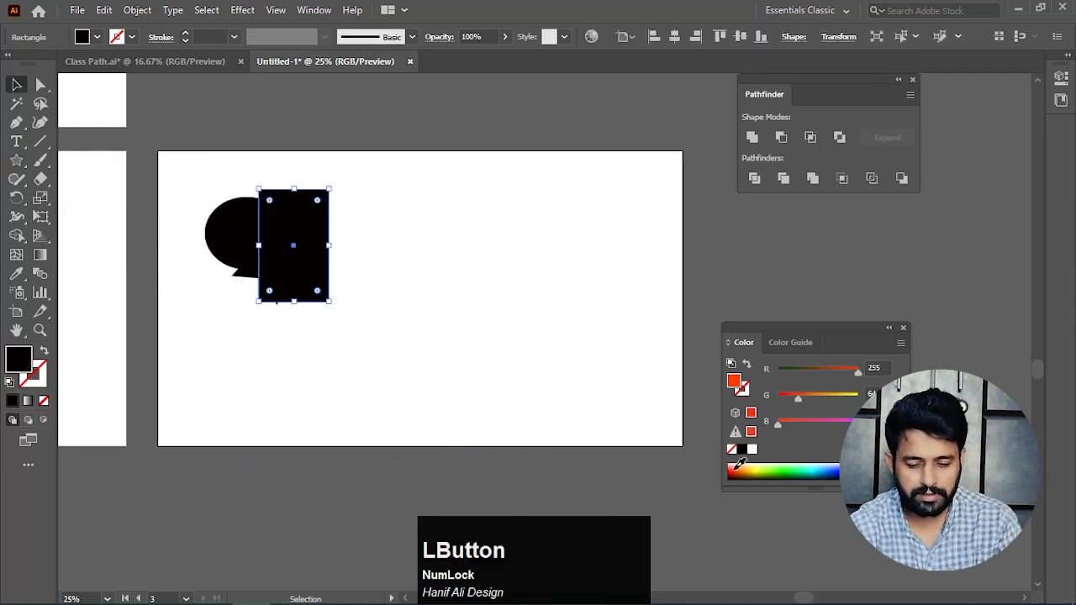
{"action": "left_click", "coordinate": [281, 277]}
{"action": "left_click", "coordinate": [897, 475]}
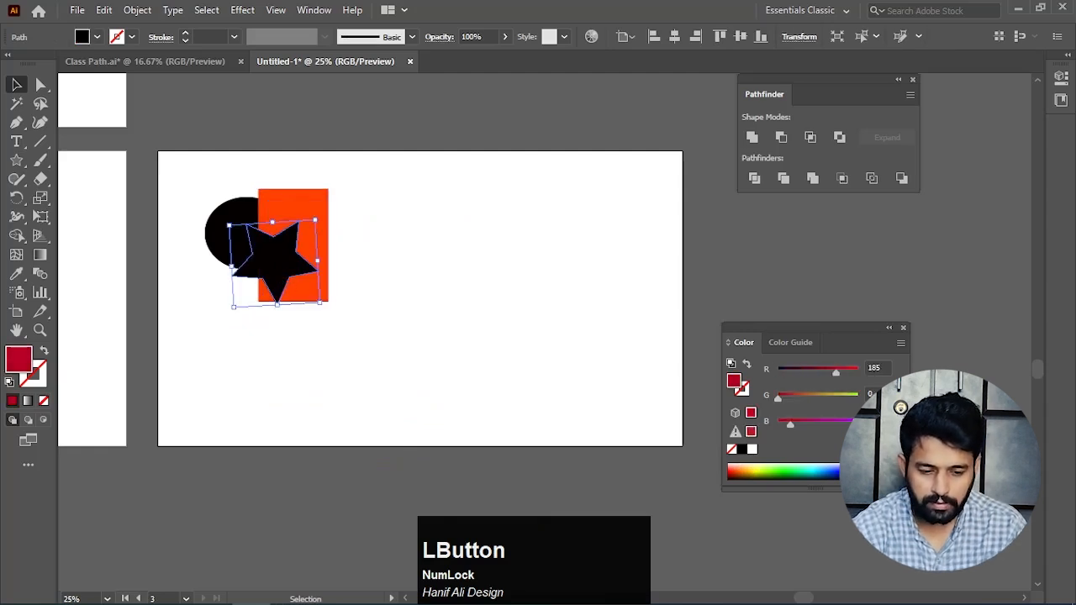
{"action": "left_click", "coordinate": [219, 235]}
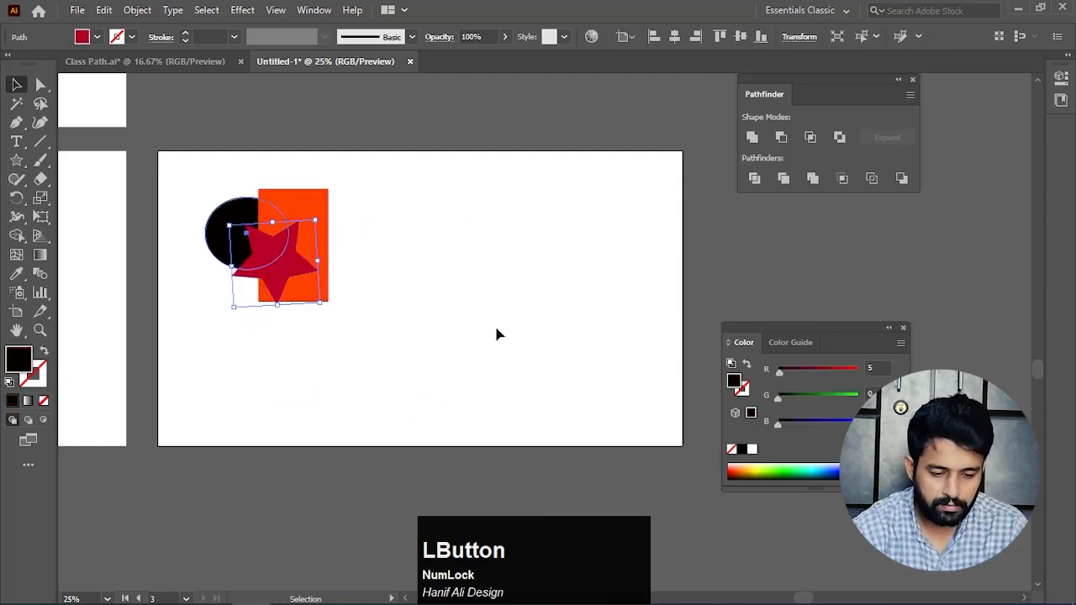
{"action": "left_click", "coordinate": [762, 467]}
{"action": "left_click", "coordinate": [257, 344]}
Split the overlapping ellipse, rectangle and star into separate pieces with the Pathfinder Divide operation
{"action": "left_click_drag", "start_coordinate": [257, 344], "coordinate": [358, 387]}
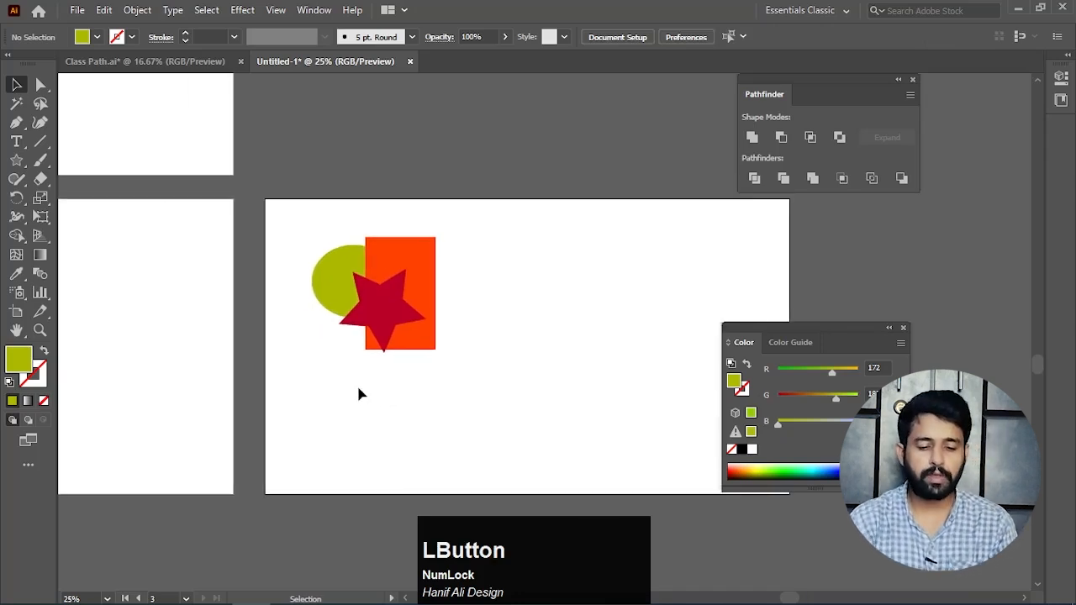
{"action": "left_click_drag", "start_coordinate": [479, 224], "coordinate": [292, 384]}
{"action": "left_click", "coordinate": [754, 178]}
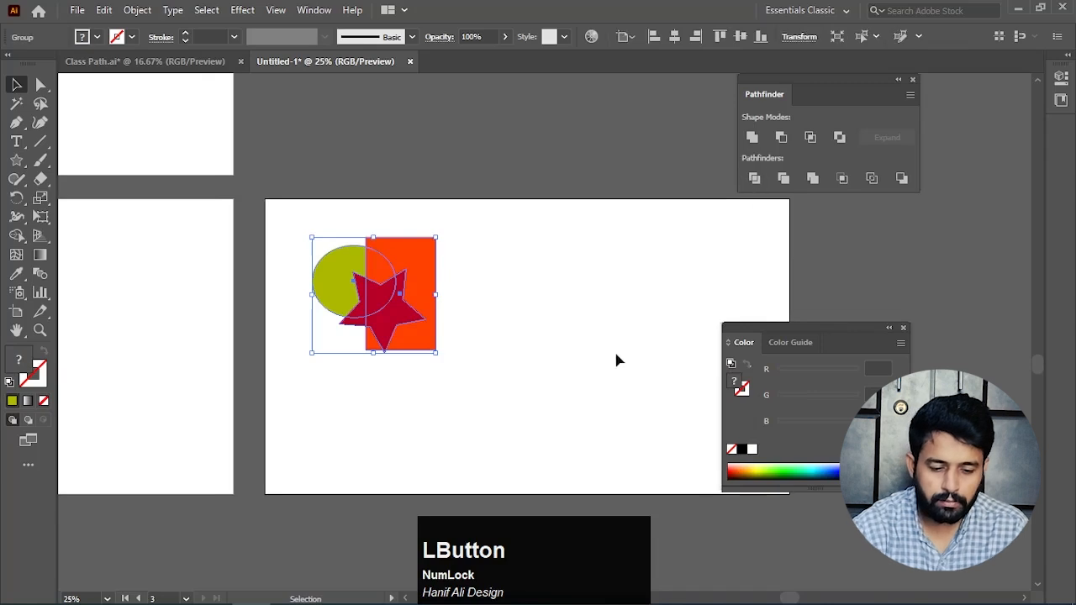
Ungroup the divided ellipse, rectangle and star artwork into independent pieces
{"action": "left_click", "coordinate": [592, 384]}
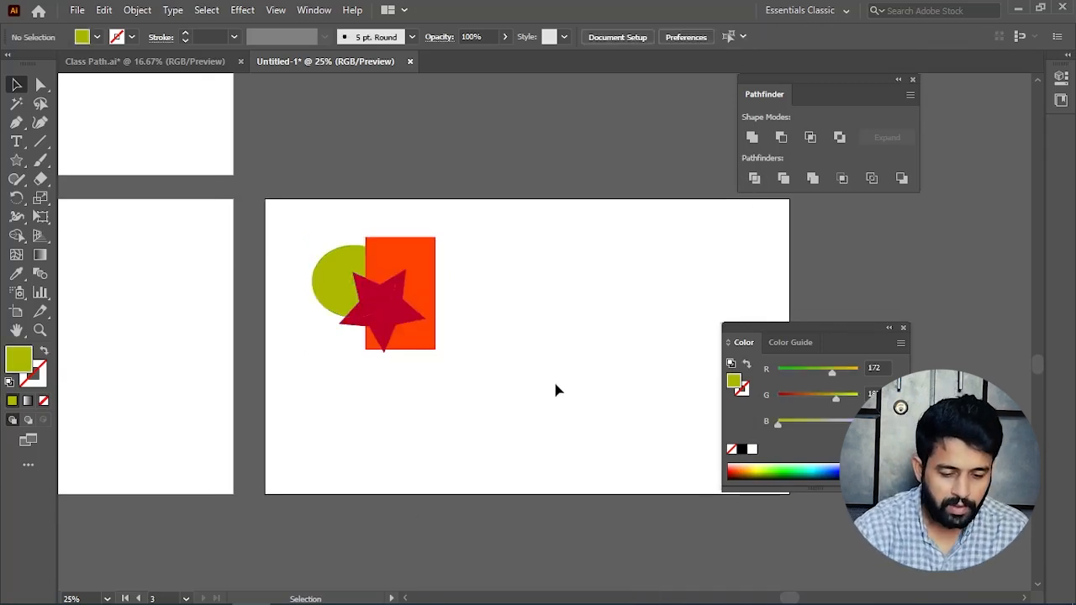
{"action": "left_click", "coordinate": [403, 293]}
{"action": "right_click", "coordinate": [405, 290]}
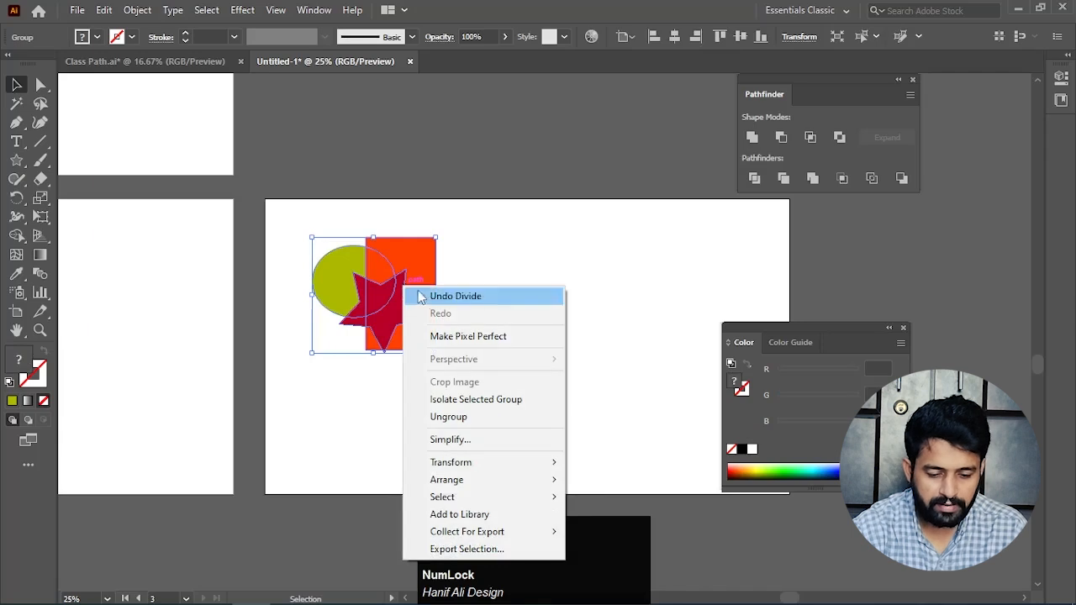
{"action": "left_click", "coordinate": [466, 420]}
{"action": "left_click", "coordinate": [504, 353]}
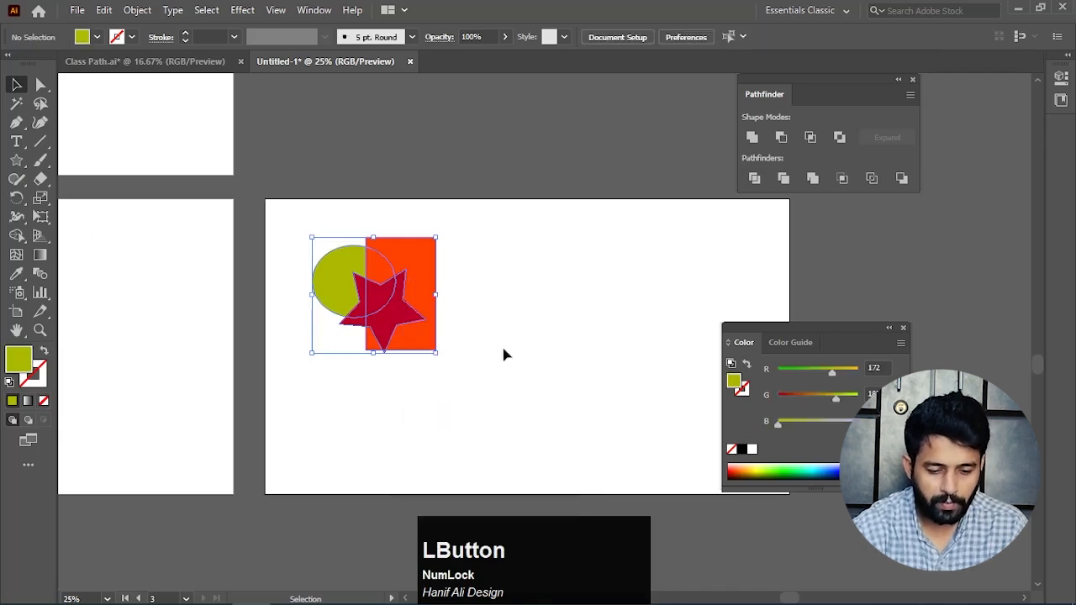
Pull the orange-red and dark red pieces apart and delete all the pieces from the third artboard
{"action": "left_click_drag", "start_coordinate": [422, 261], "coordinate": [430, 363]}
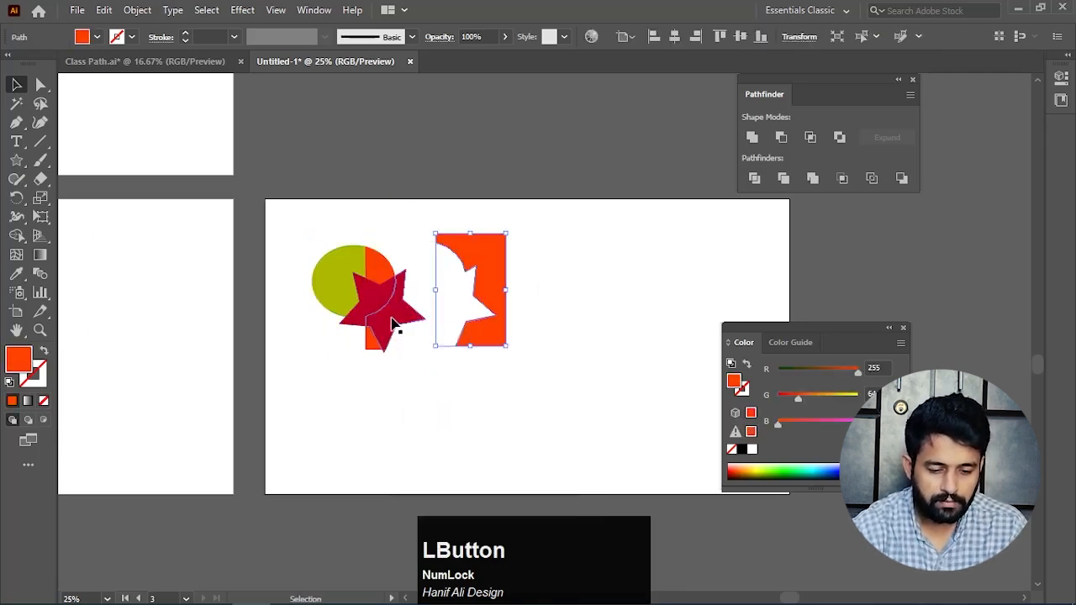
{"action": "left_click_drag", "start_coordinate": [392, 326], "coordinate": [348, 369]}
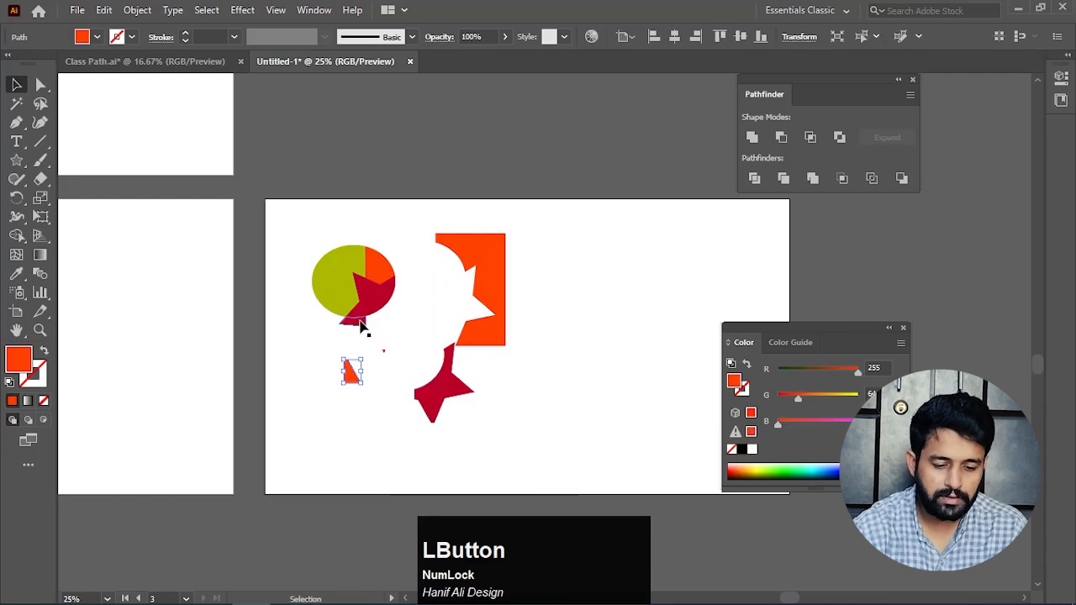
{"action": "mouse_move", "coordinate": [359, 321]}
{"action": "left_mouse_down"}
{"action": "mouse_move", "coordinate": [332, 351]}
{"action": "mouse_move", "coordinate": [389, 341]}
{"action": "mouse_move", "coordinate": [360, 310]}
{"action": "left_mouse_up"}
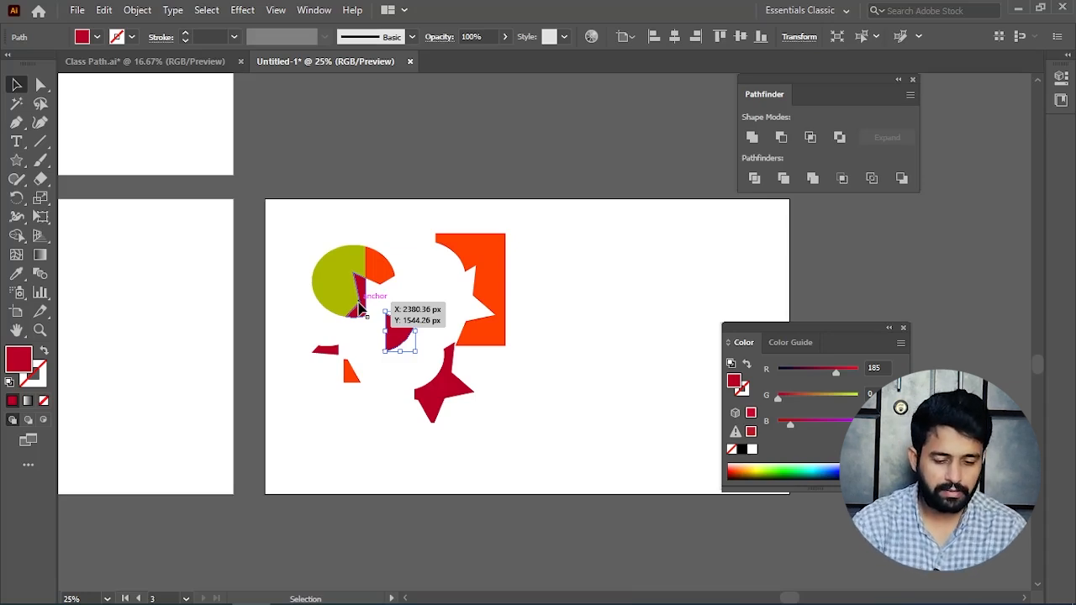
{"action": "left_click_drag", "start_coordinate": [564, 209], "coordinate": [281, 481]}
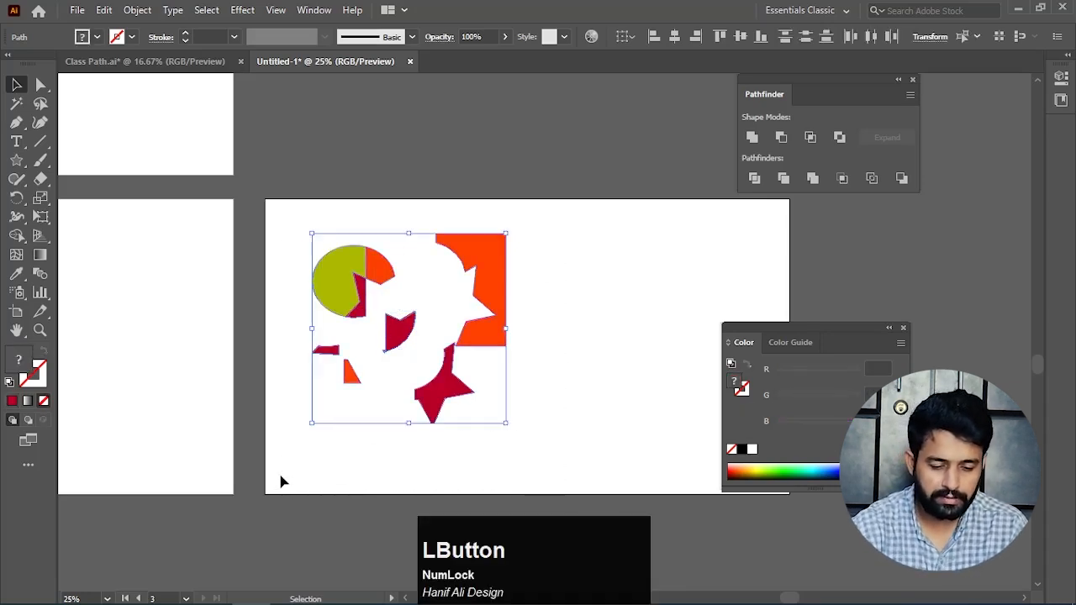
{"action": "key", "text": "Delete"}
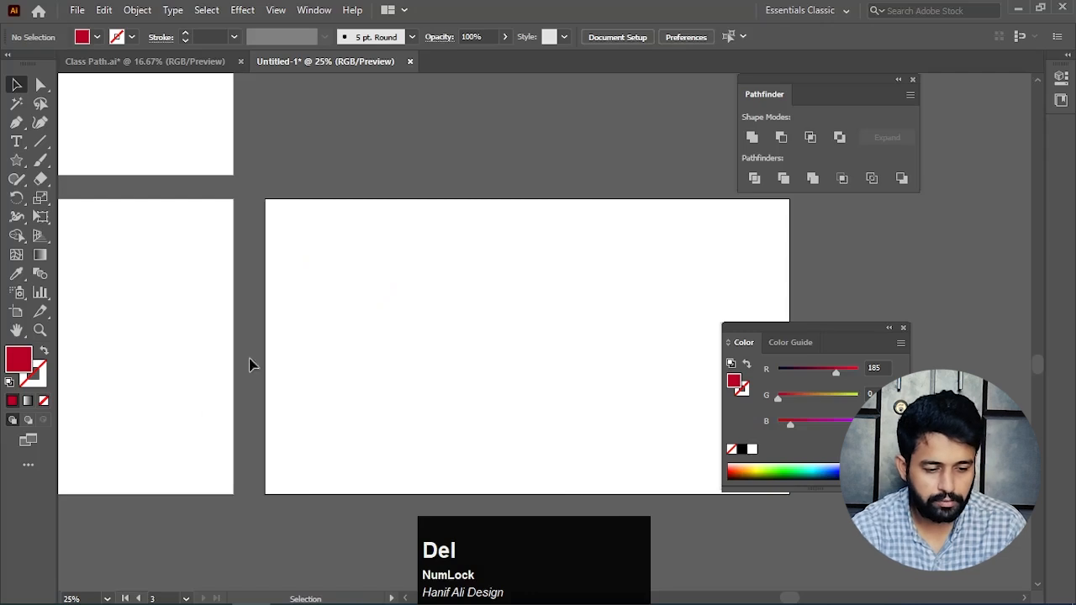
Draw a dark red triangle in the third artboard's upper-left area using the Star tool reduced to three points
{"action": "left_click", "coordinate": [17, 163]}
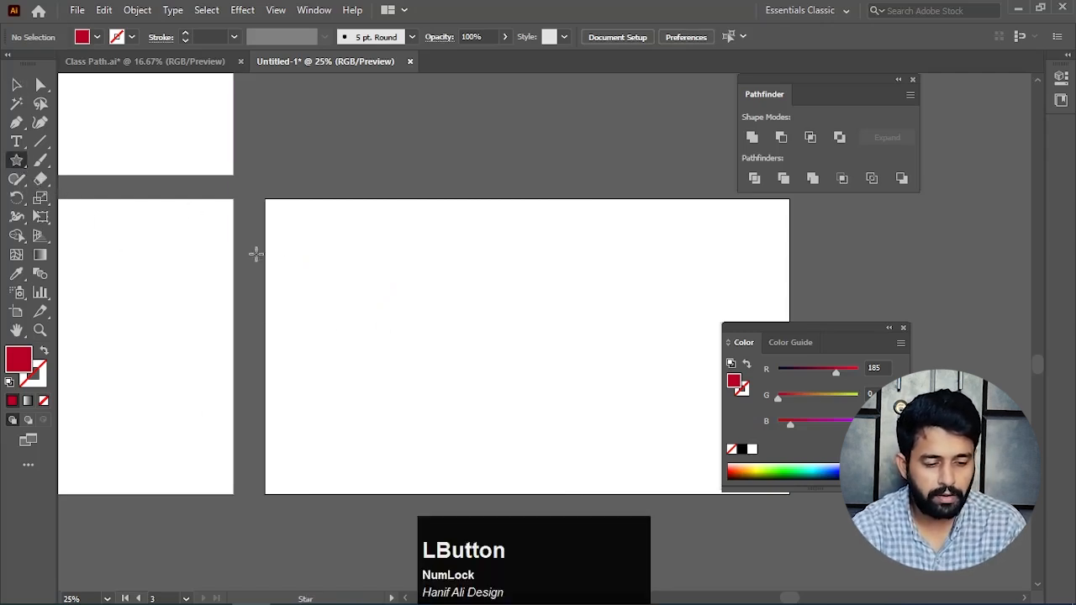
{"action": "left_click_drag", "start_coordinate": [348, 270], "coordinate": [389, 293]}
{"action": "key", "text": "Down"}
{"action": "key", "text": "Down"}
{"action": "key", "text": "v"}
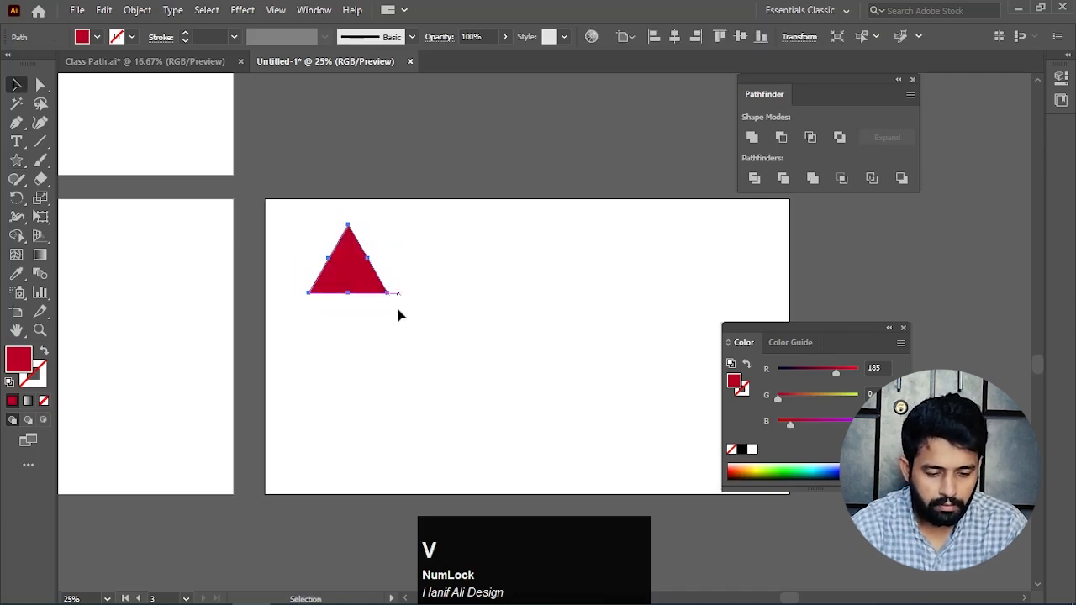
Draw a rectangle from the triangle's vertical centre line outward over its right half and fill it with light green
{"action": "right_click", "coordinate": [16, 159]}
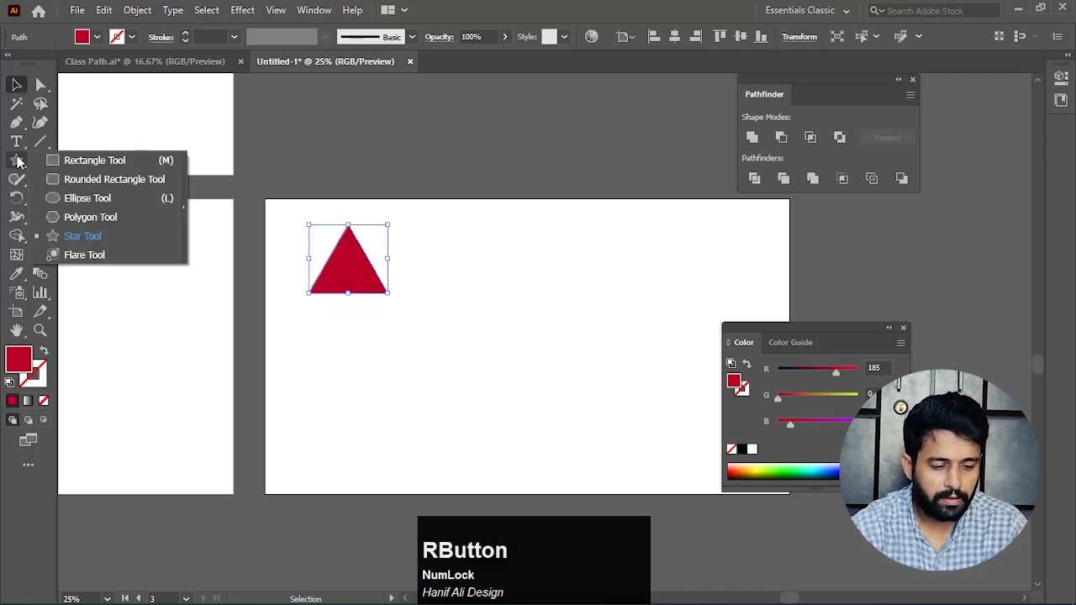
{"action": "left_click", "coordinate": [67, 160]}
{"action": "left_click_drag", "start_coordinate": [349, 218], "coordinate": [448, 293]}
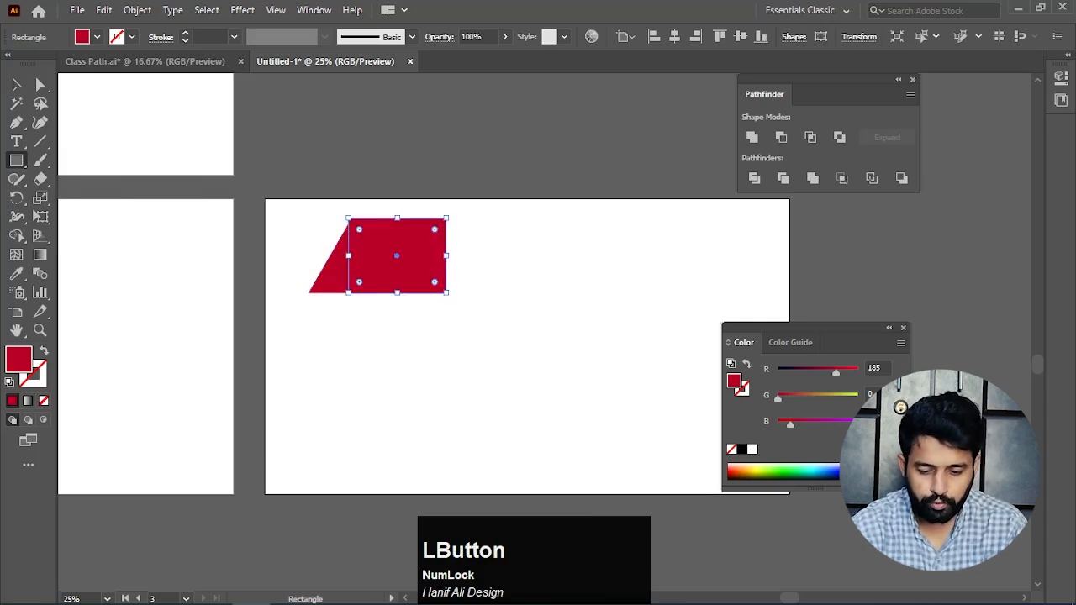
{"action": "left_click", "coordinate": [782, 460]}
{"action": "key", "text": "v"}
{"action": "left_click", "coordinate": [414, 366]}
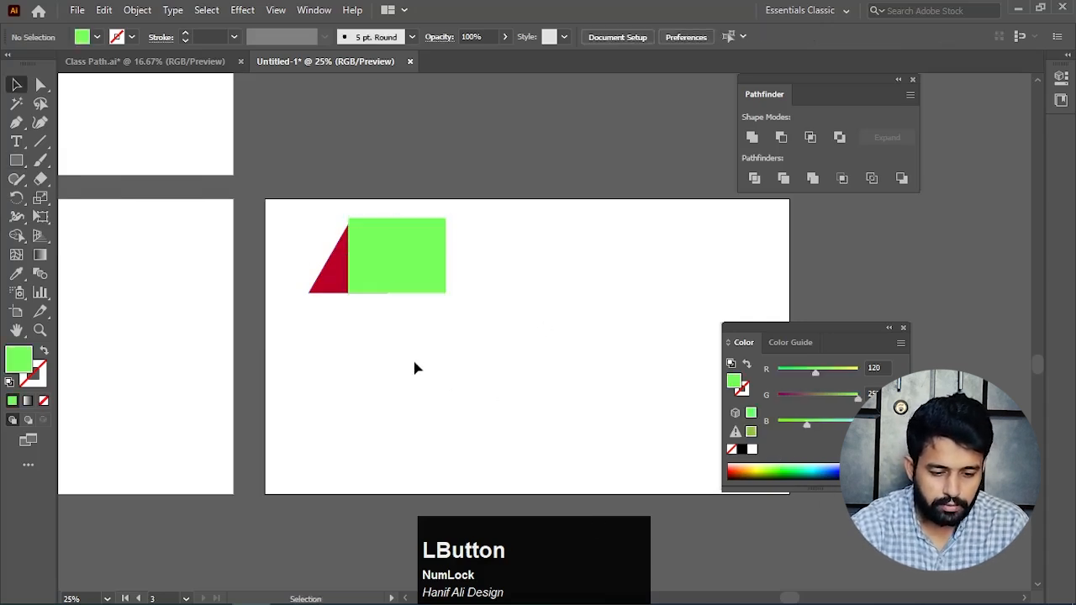
Split the overlapping triangle and rectangle with the Pathfinder Divide operation and ungroup the resulting pieces
{"action": "left_click_drag", "start_coordinate": [415, 367], "coordinate": [430, 423]}
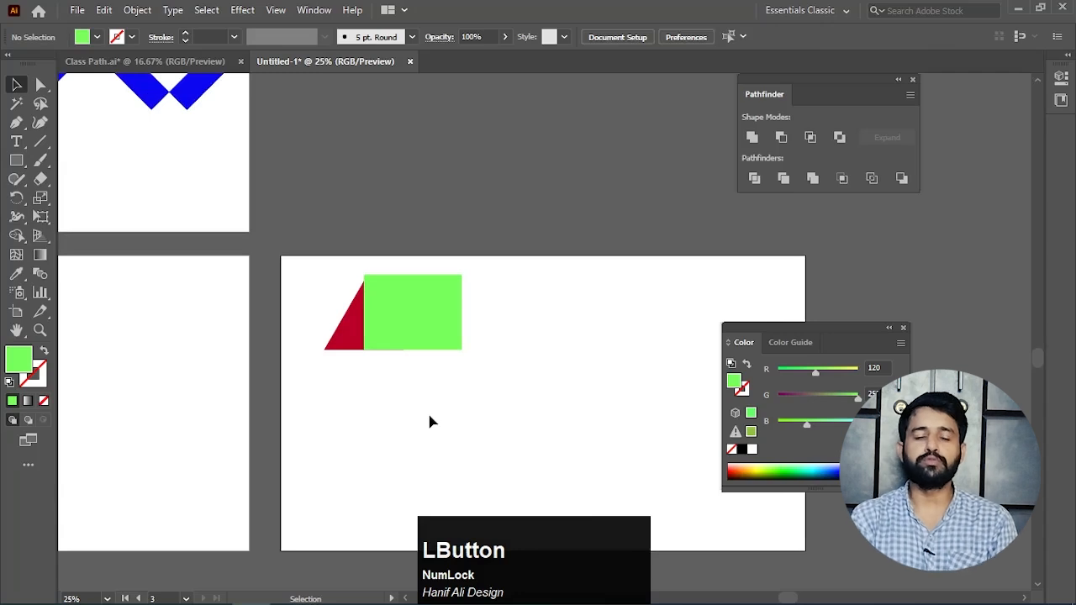
{"action": "left_click_drag", "start_coordinate": [464, 408], "coordinate": [337, 267]}
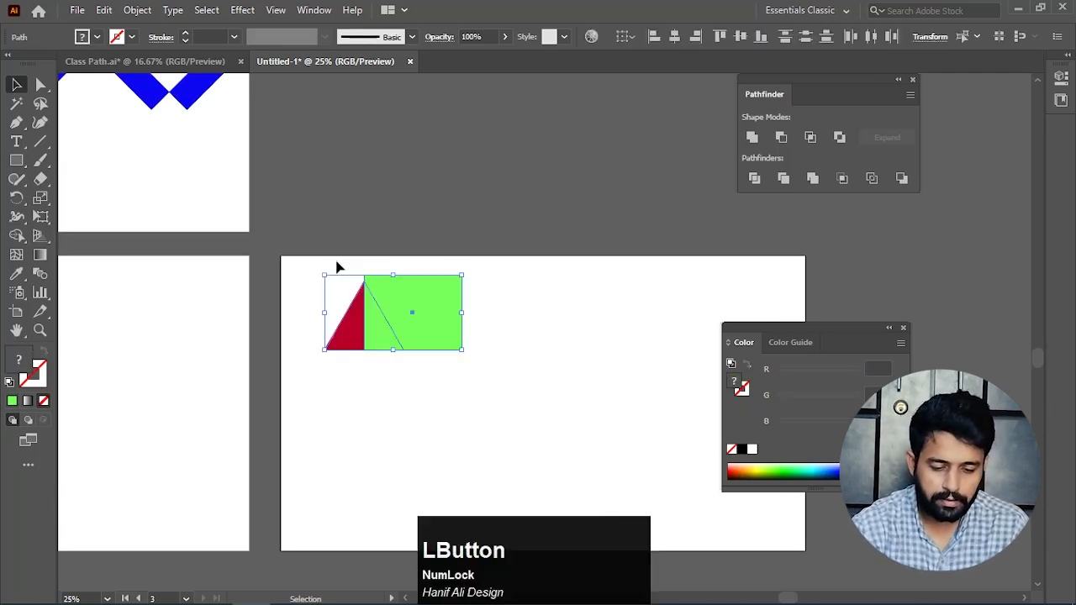
{"action": "left_click", "coordinate": [755, 180]}
{"action": "left_click", "coordinate": [614, 392]}
{"action": "left_click", "coordinate": [444, 337]}
{"action": "right_click", "coordinate": [446, 336]}
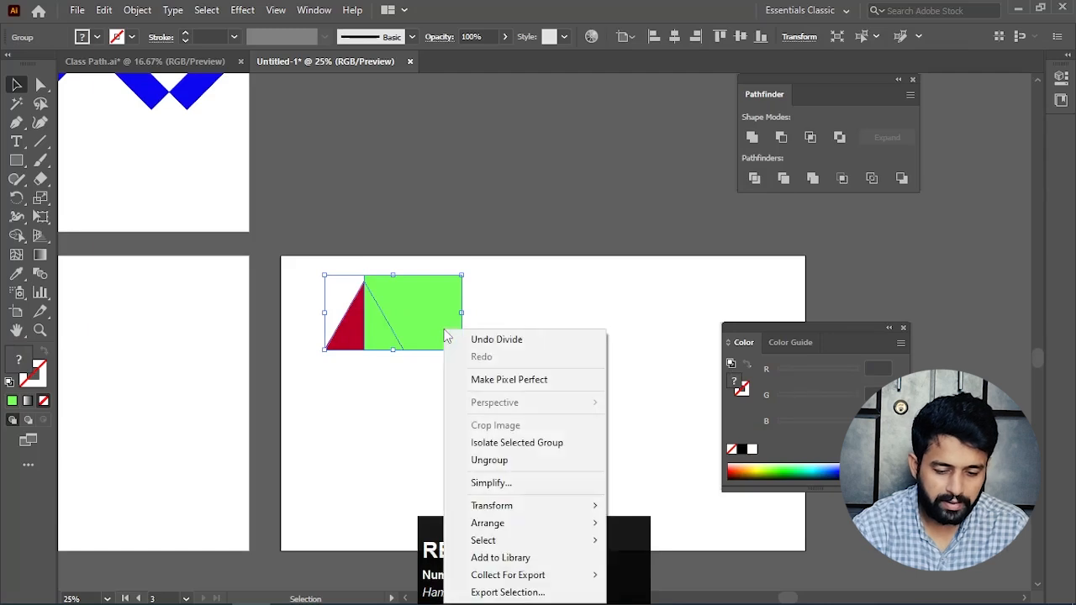
{"action": "left_click", "coordinate": [445, 368]}
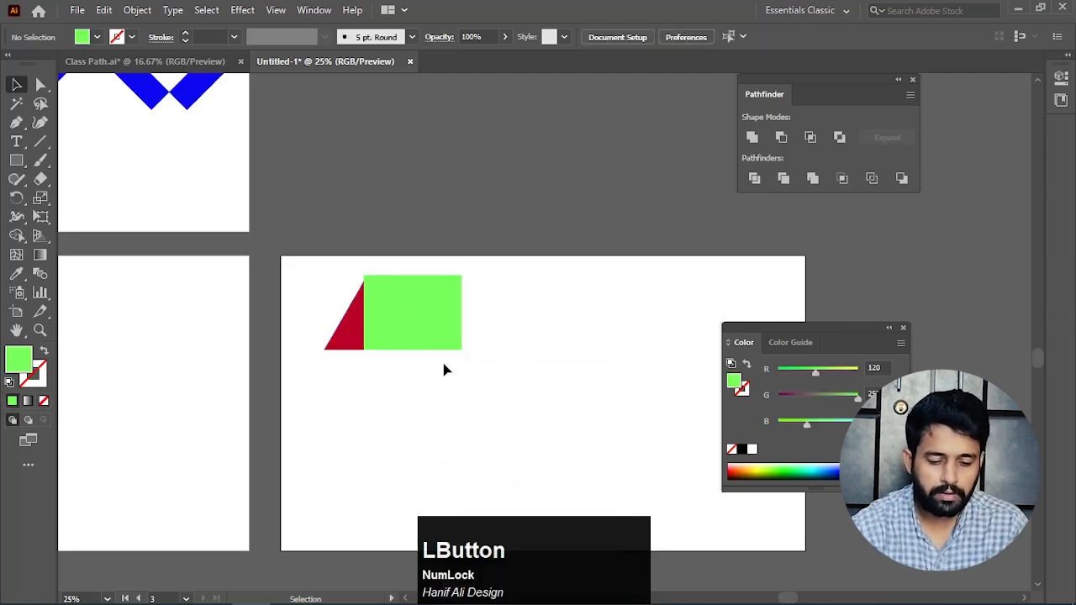
Move the outer green piece away to the right and colour the triangle's right half with the left half's red using the Eyedropper
{"action": "left_click_drag", "start_coordinate": [461, 339], "coordinate": [558, 339]}
{"action": "left_click", "coordinate": [379, 338]}
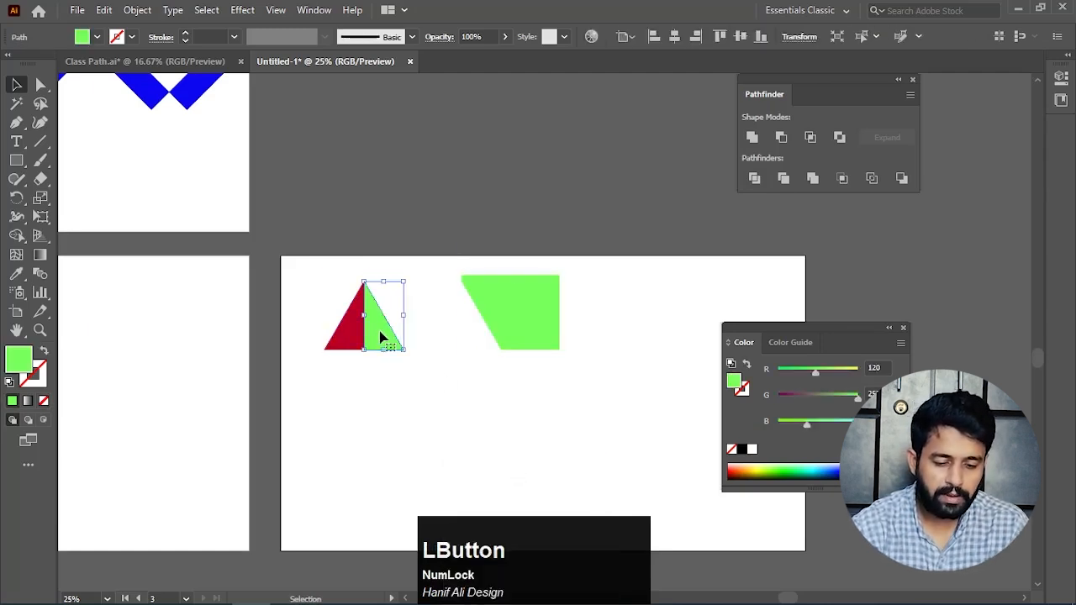
{"action": "key", "text": "i"}
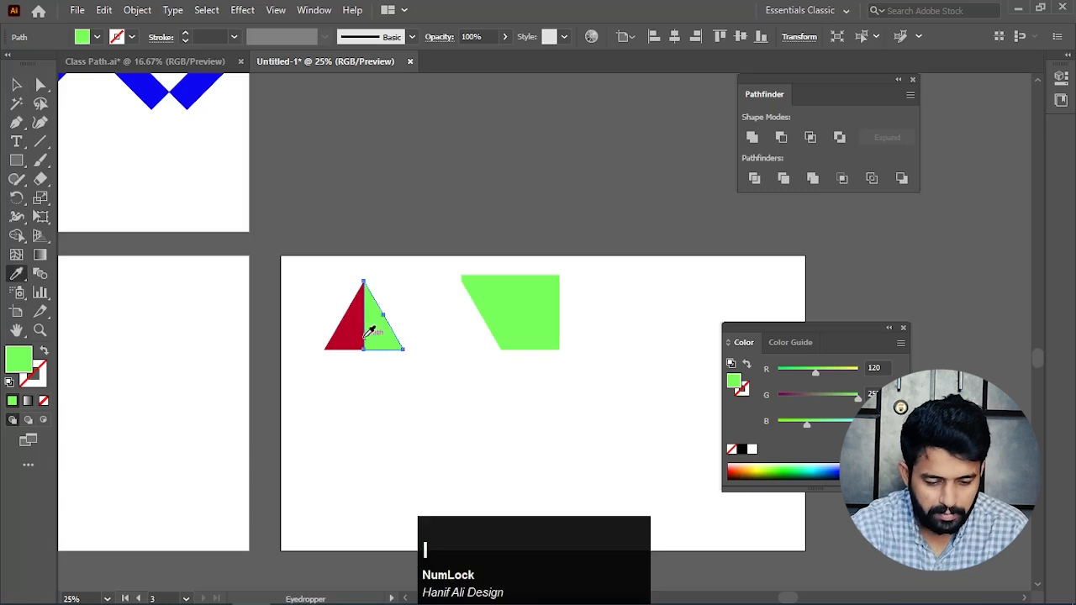
{"action": "left_click", "coordinate": [359, 333]}
{"action": "key", "text": "v"}
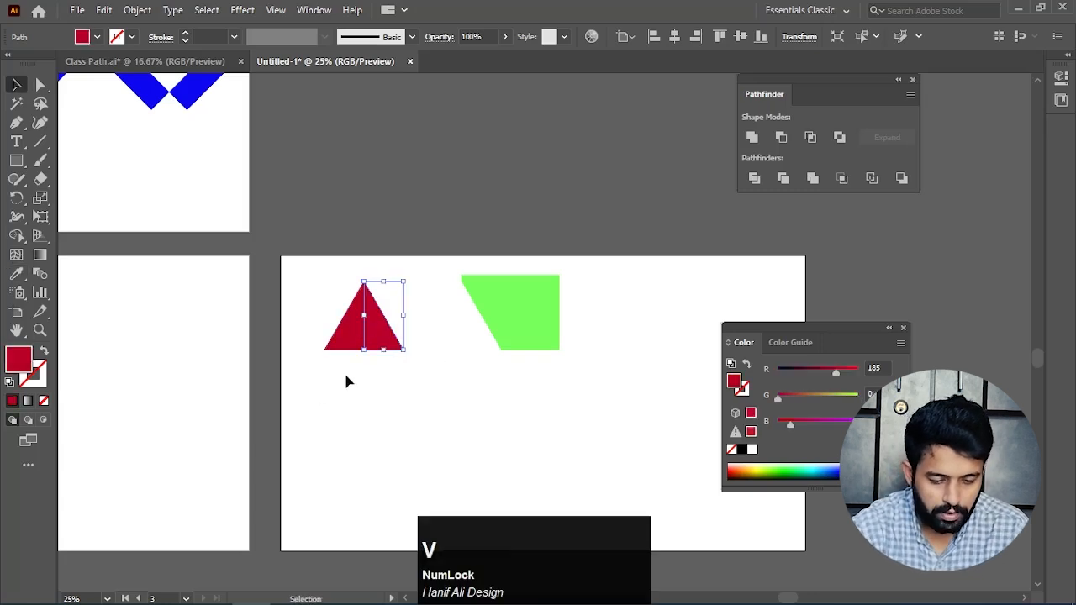
Fill the triangle's right half with a darker maroon with a red value of 84 to give it a shaded side
{"action": "double_click", "coordinate": [24, 366]}
{"action": "left_click", "coordinate": [286, 426]}
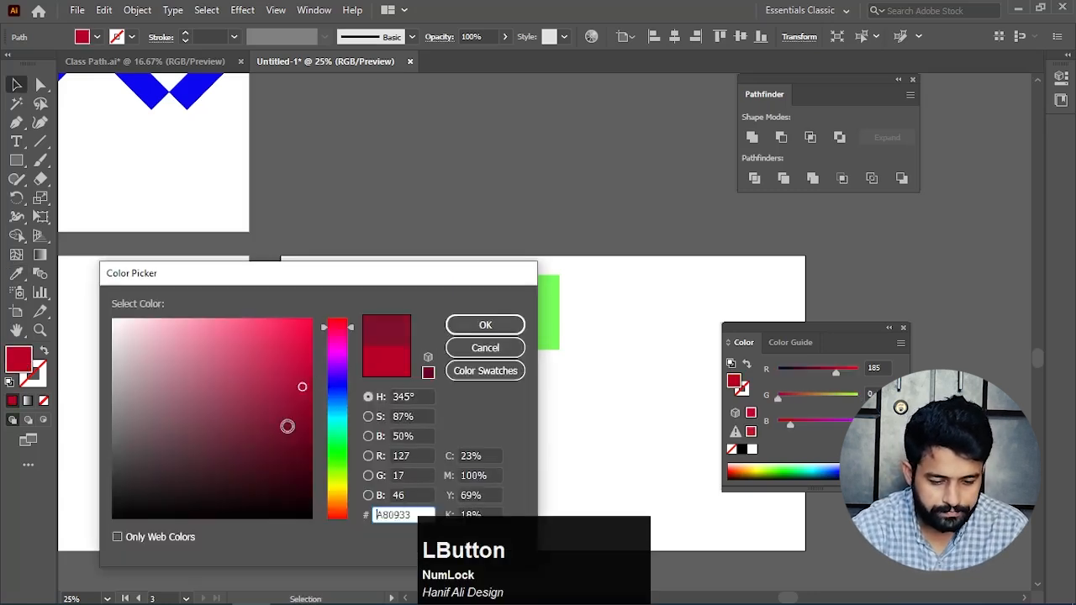
{"action": "left_click", "coordinate": [485, 325]}
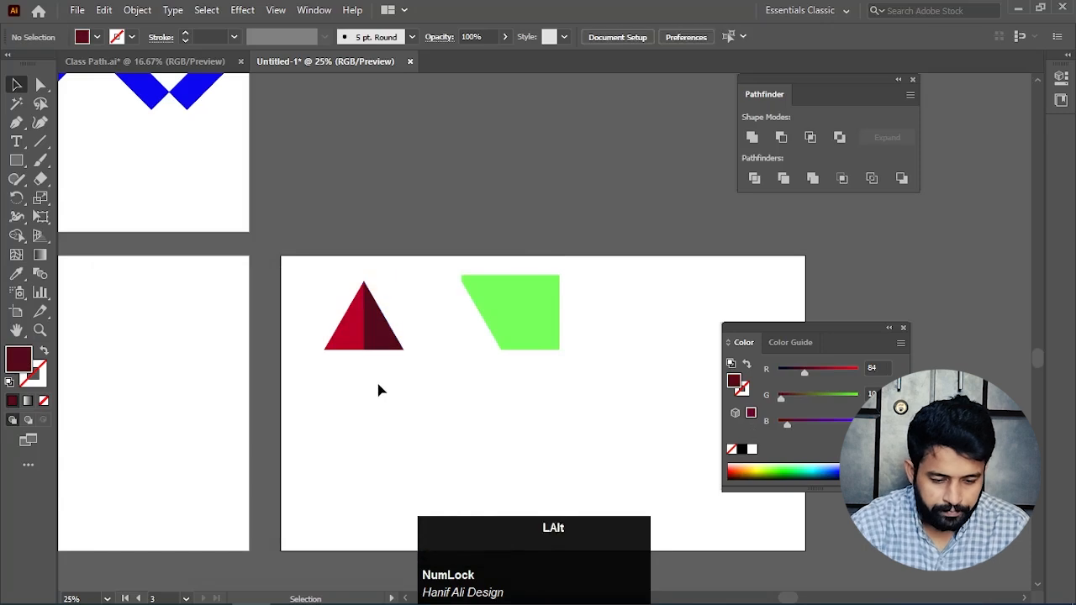
{"action": "scroll", "coordinate": [378, 389], "scroll_direction": "up", "scroll_amount": 1}
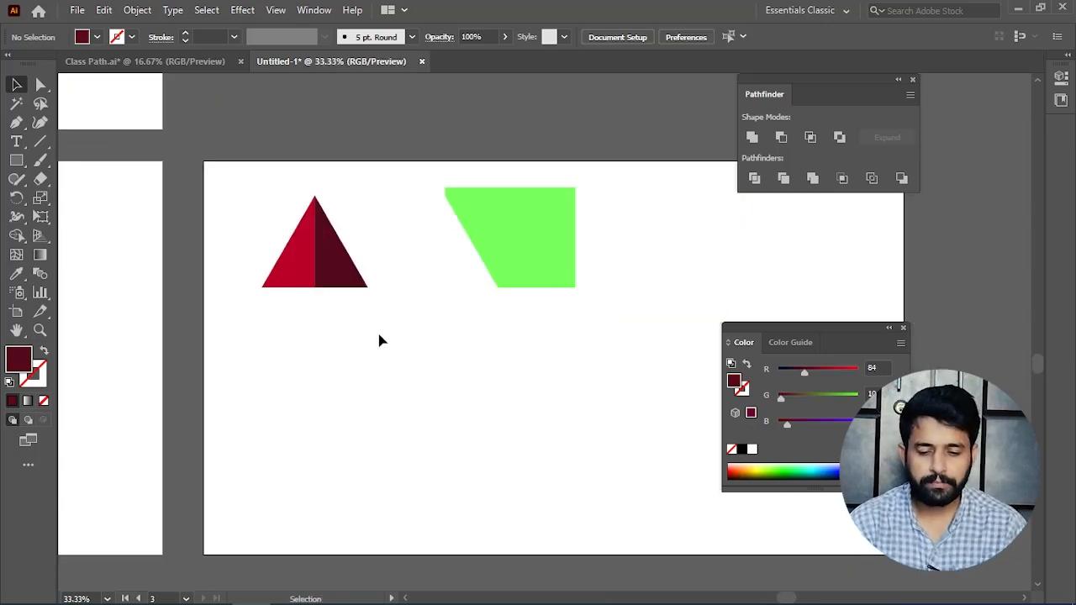
Delete the two-tone triangle and the leftover green piece from the third artboard
{"action": "scroll", "coordinate": [461, 337], "scroll_direction": "down", "scroll_amount": 1}
{"action": "left_click_drag", "start_coordinate": [525, 326], "coordinate": [281, 275]}
{"action": "key", "text": "Delete"}
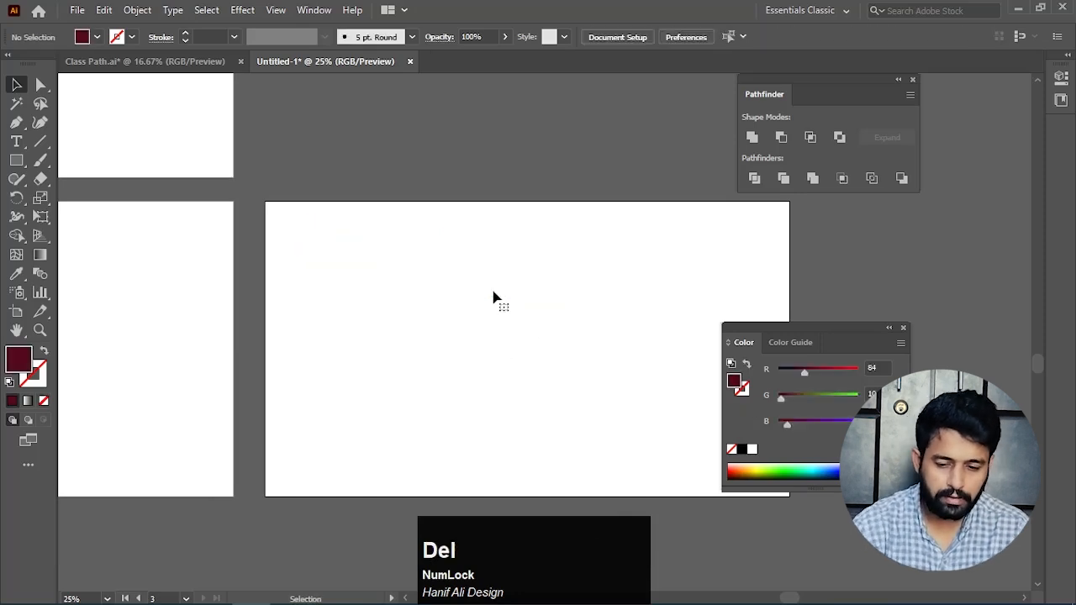
Draw a large dark maroon circle in the left half of the third artboard, matching the steering wheel's height
{"action": "scroll", "coordinate": [493, 312], "scroll_direction": "down", "scroll_amount": 2}
{"action": "left_click_drag", "start_coordinate": [484, 313], "coordinate": [440, 268]}
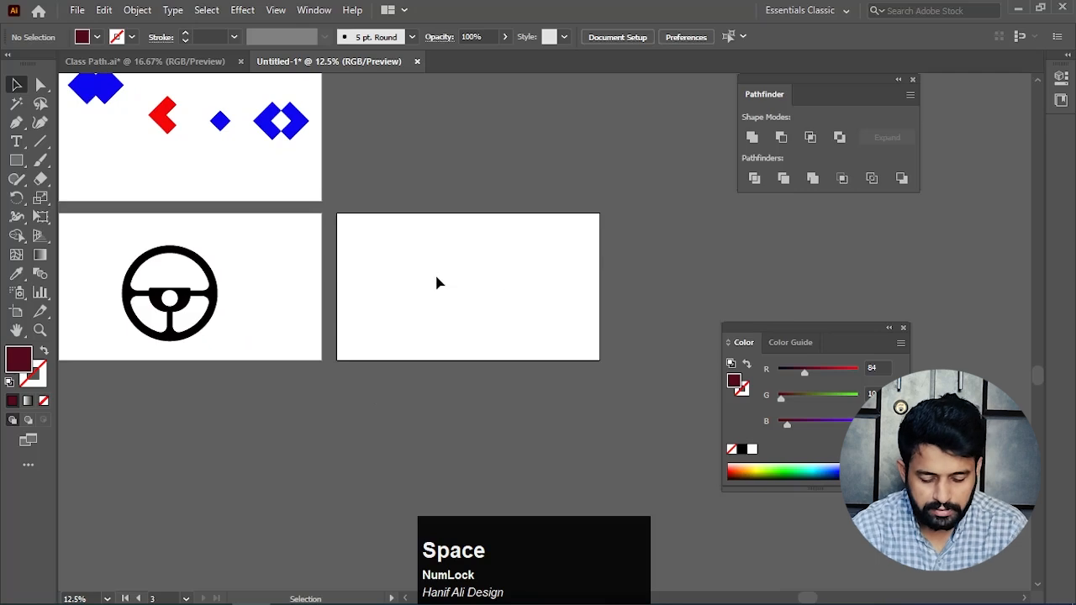
{"action": "key", "text": "l"}
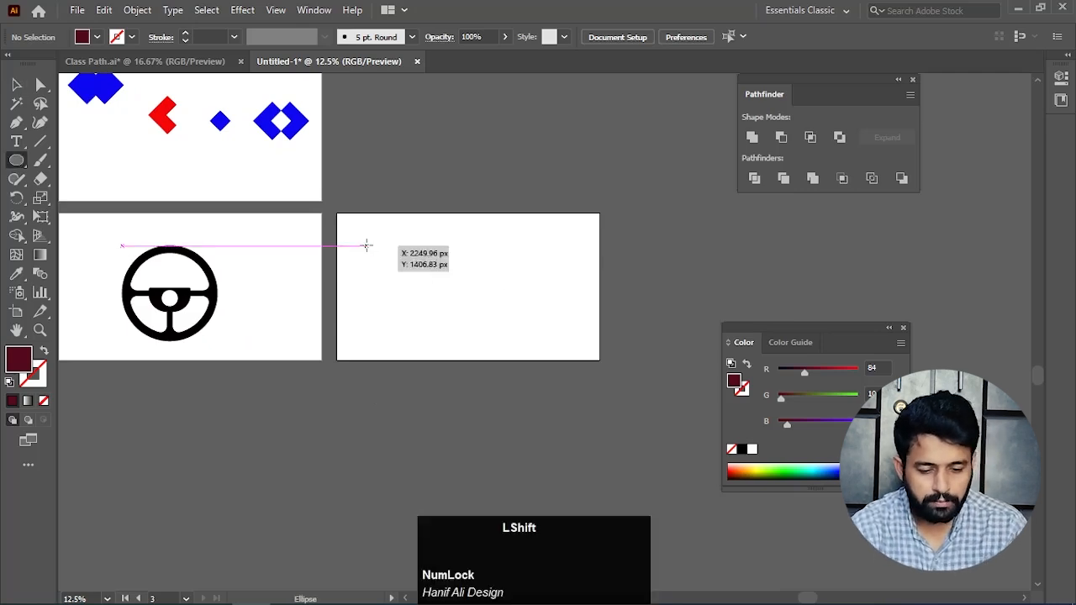
{"action": "left_click_drag", "start_coordinate": [367, 245], "coordinate": [440, 334]}
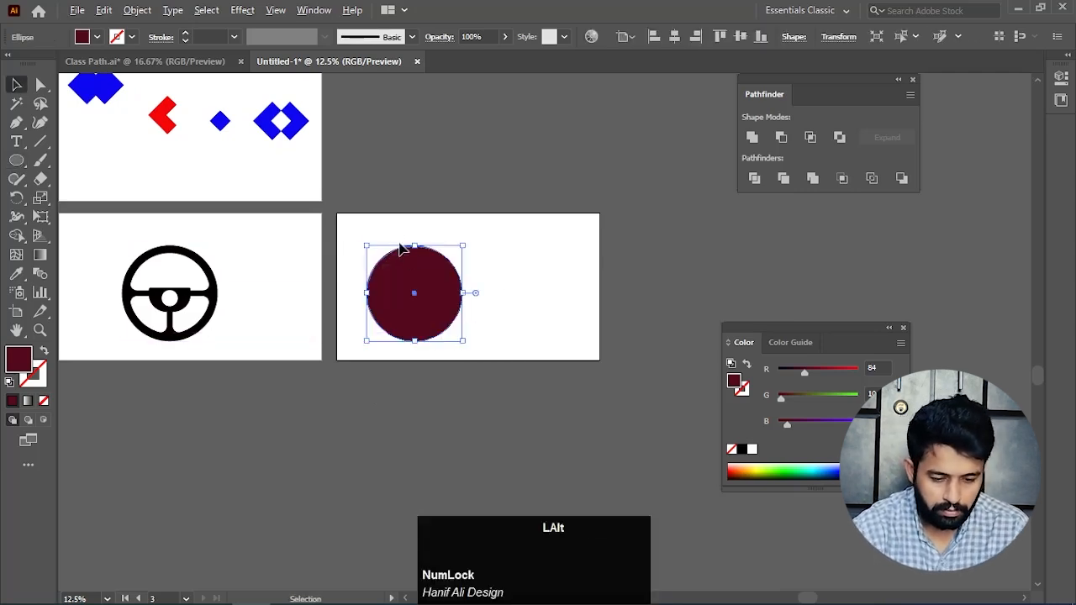
Draw a small circle overlapping the large circle's top edge and fill it with bright blue
{"action": "scroll", "coordinate": [404, 250], "scroll_direction": "up", "scroll_amount": 3}
{"action": "key", "text": "l"}
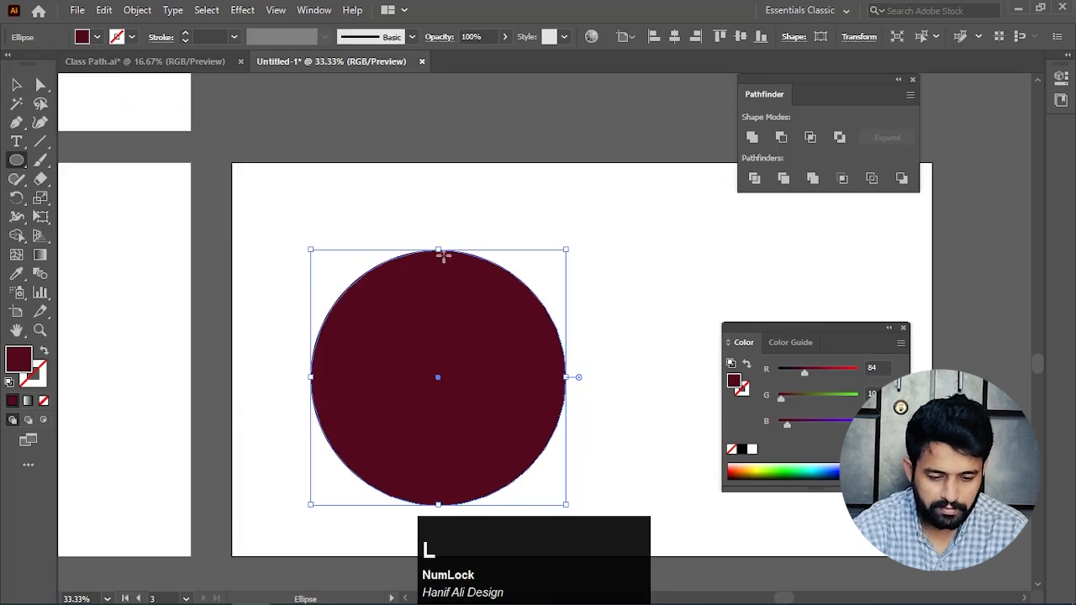
{"action": "left_click_drag", "start_coordinate": [430, 229], "coordinate": [473, 269]}
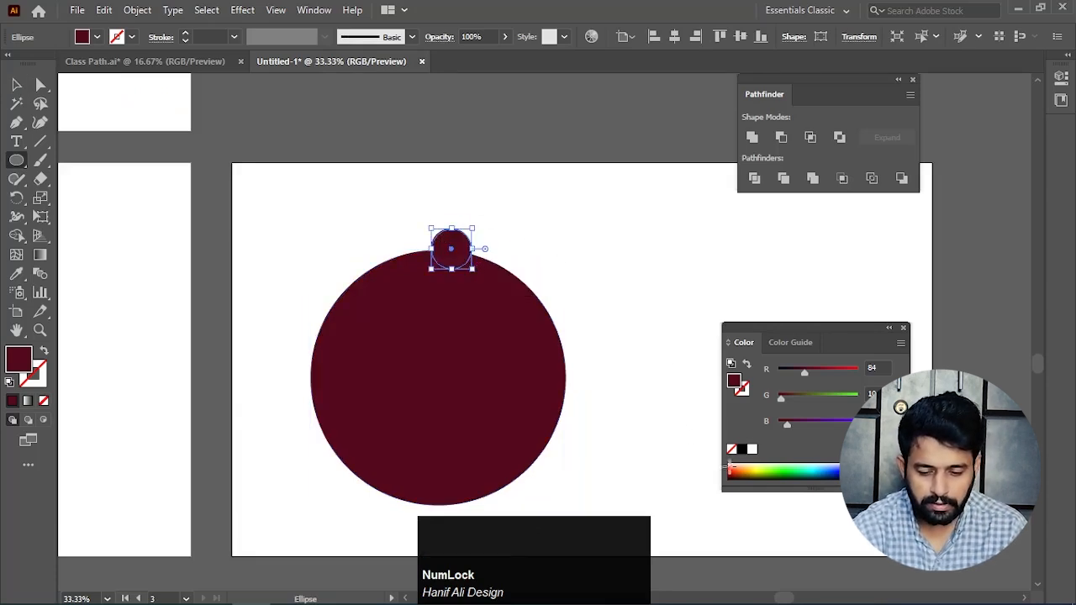
{"action": "left_click_drag", "start_coordinate": [733, 469], "coordinate": [821, 466]}
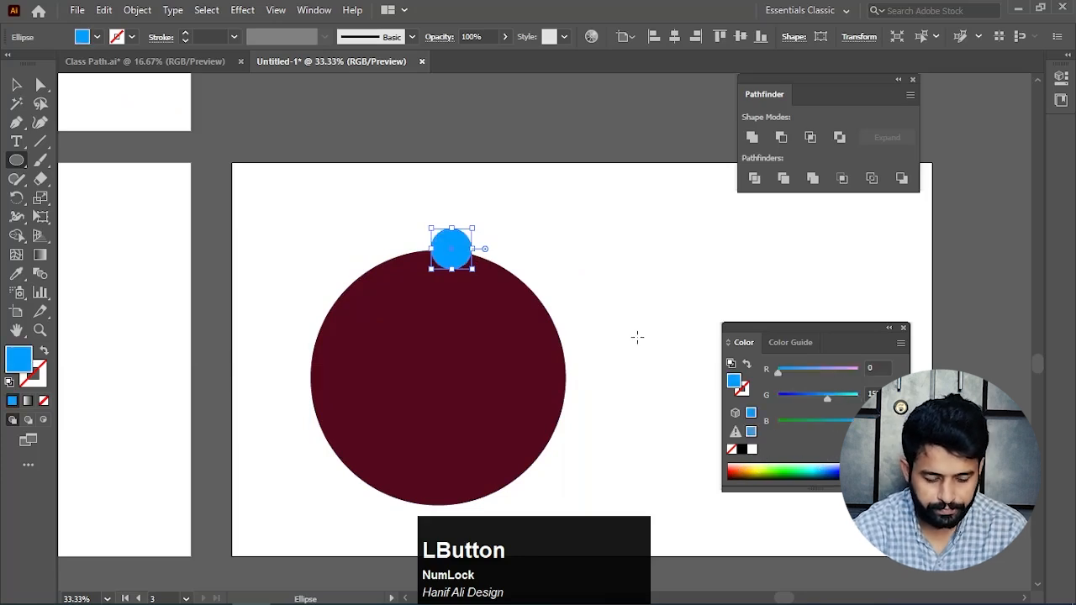
Align the small blue circle and the large maroon circle to a common horizontal centre
{"action": "key", "text": "v"}
{"action": "left_click", "coordinate": [622, 288]}
{"action": "left_click_drag", "start_coordinate": [498, 181], "coordinate": [413, 359]}
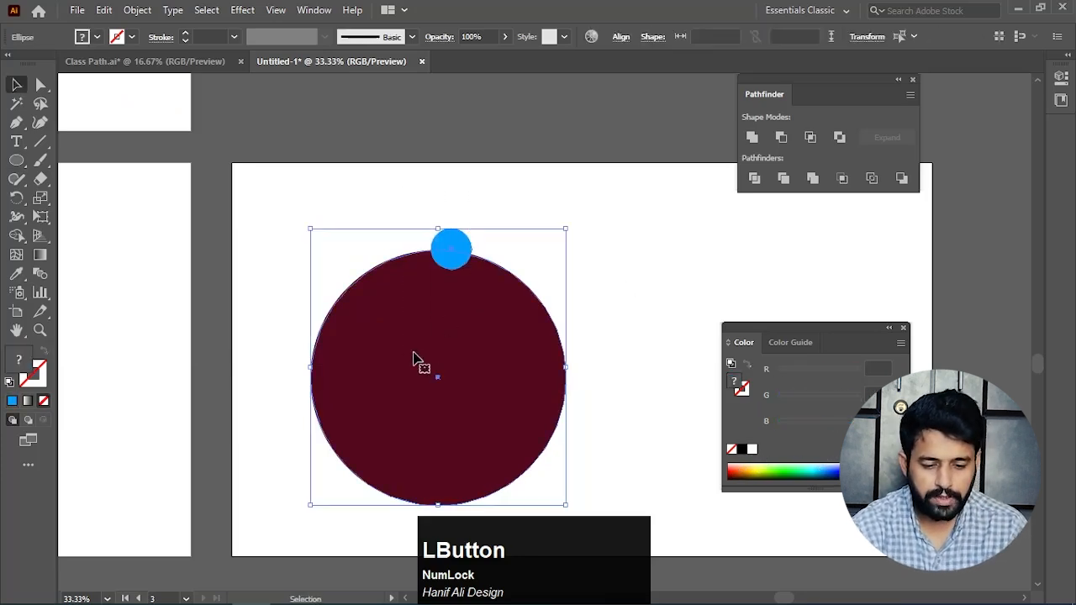
{"action": "left_click", "coordinate": [620, 37]}
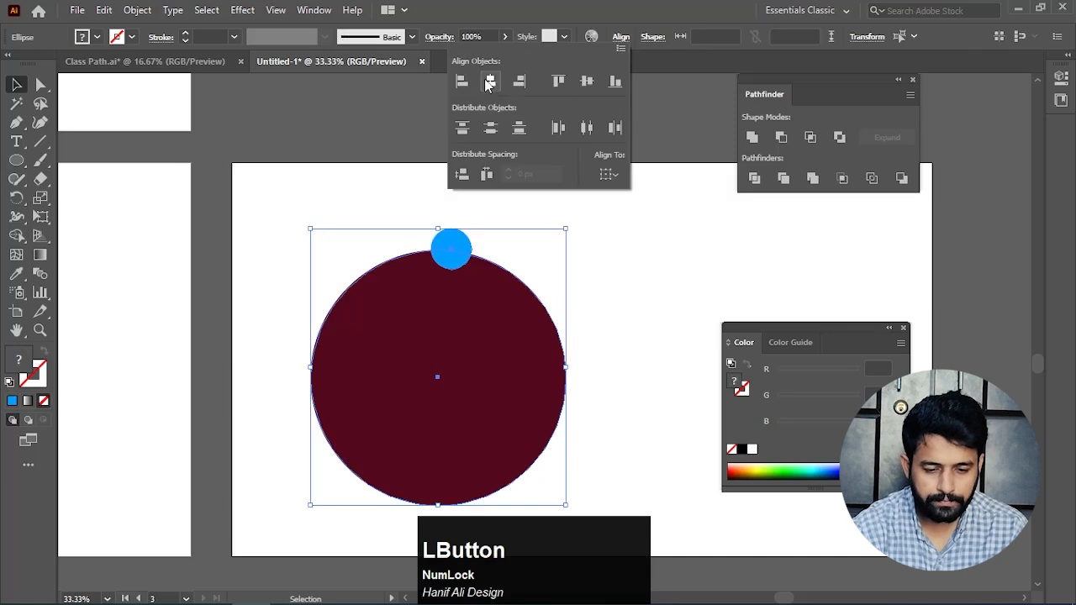
{"action": "left_click", "coordinate": [489, 82]}
{"action": "left_click", "coordinate": [633, 231]}
Create a copy of the small blue circle rotated 30° about the large maroon circle's centre
{"action": "left_click_drag", "start_coordinate": [569, 339], "coordinate": [468, 260]}
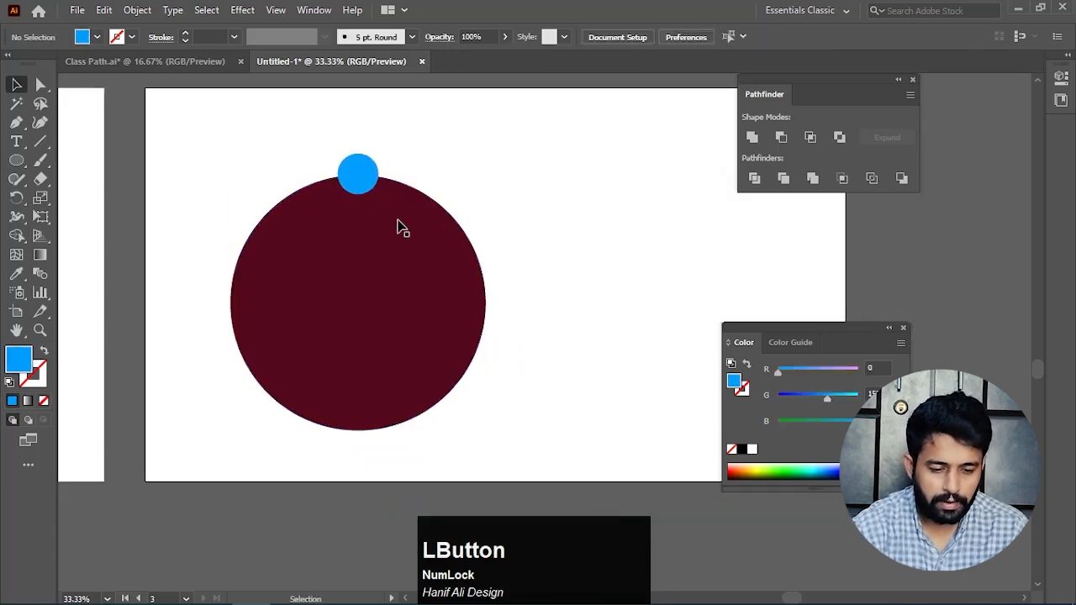
{"action": "left_click", "coordinate": [370, 183]}
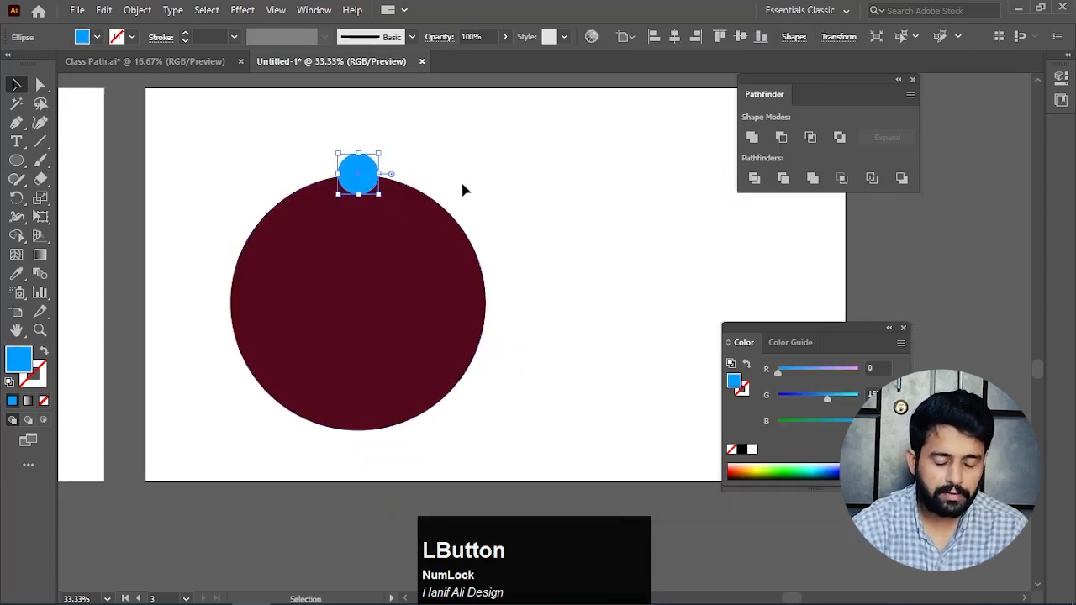
{"action": "left_click", "coordinate": [21, 201]}
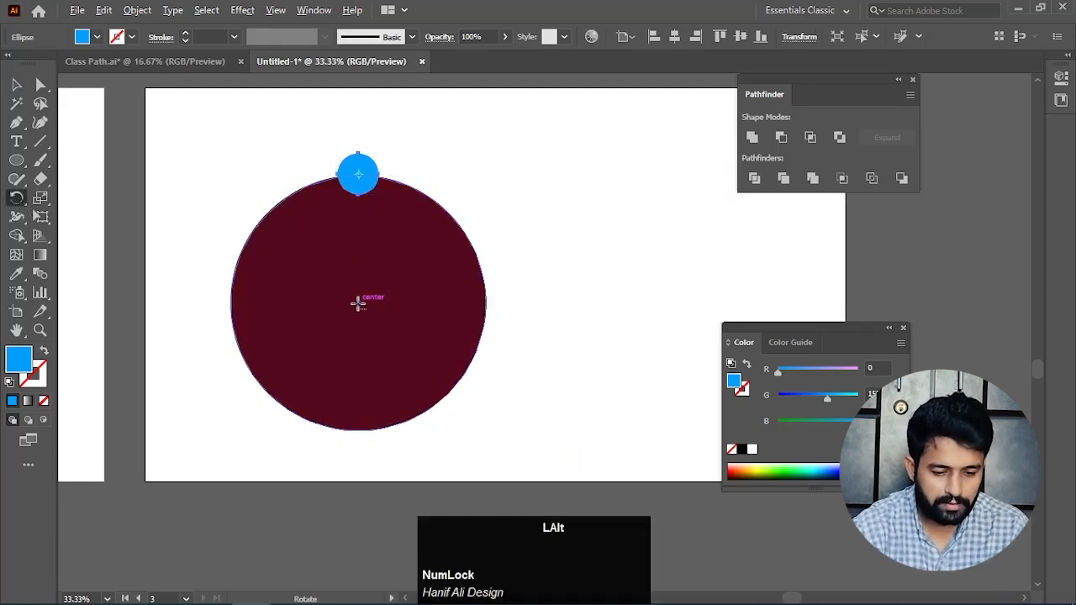
{"action": "left_click", "coordinate": [358, 302], "text": "alt"}
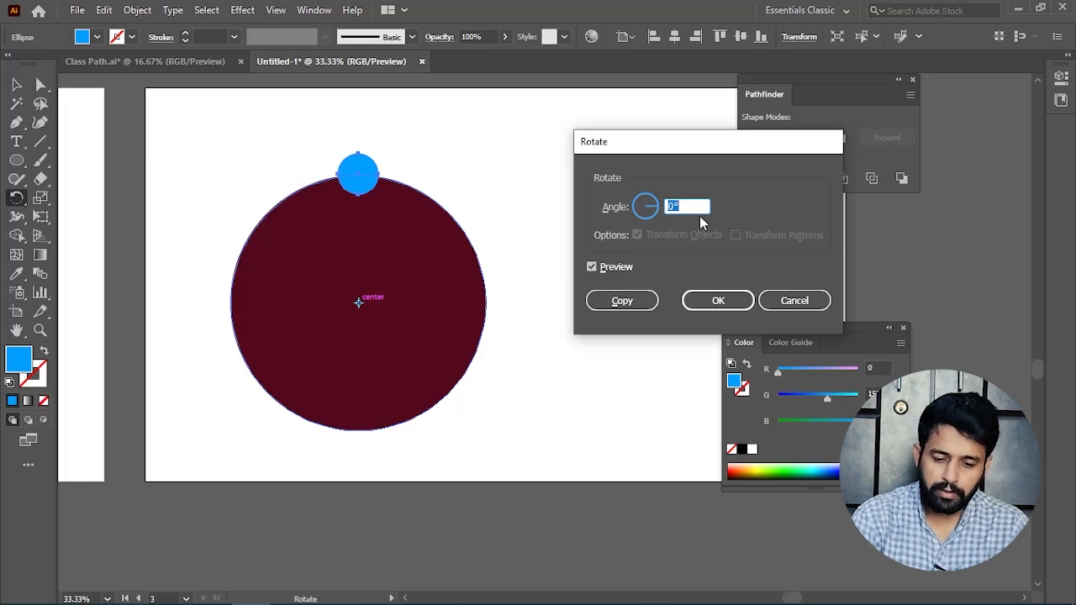
{"action": "type", "text": "30"}
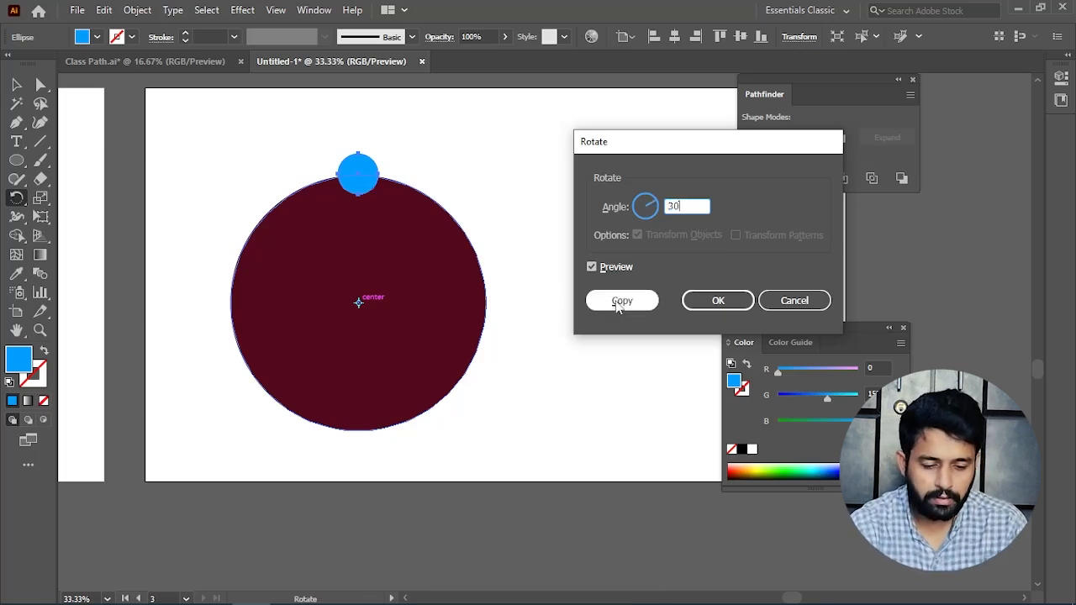
{"action": "left_click", "coordinate": [621, 302]}
{"action": "key", "text": "ctrl"}
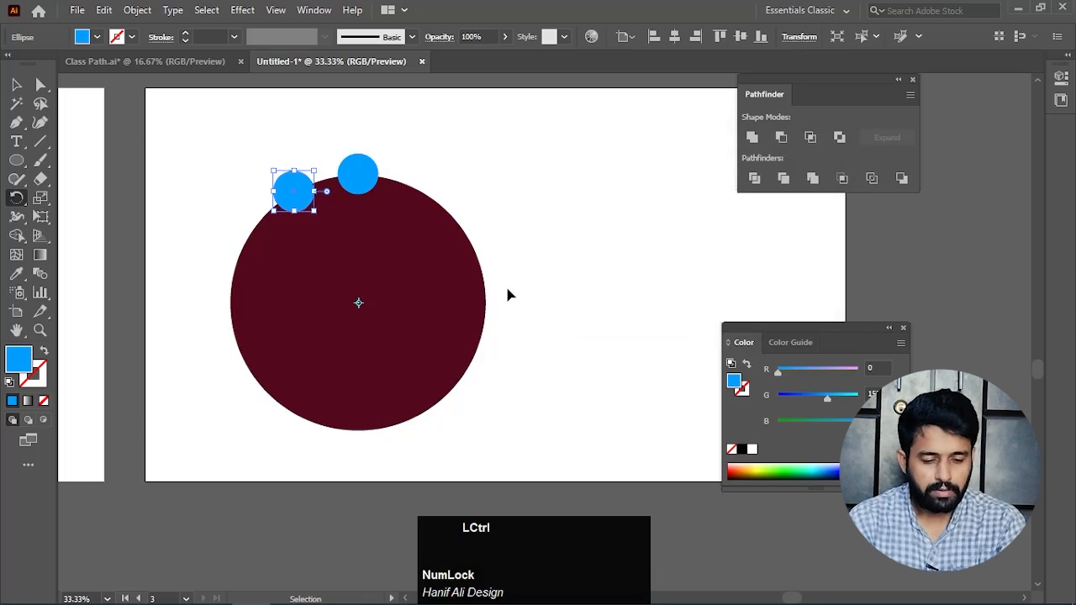
Repeat the 30° rotated copy until twelve blue circles are evenly spaced around the maroon circle's edge
{"action": "key", "text": "ctrl+d"}
{"action": "key", "text": "ctrl+d"}
{"action": "key", "text": "ctrl+d"}
{"action": "key", "text": "ctrl+d"}
{"action": "key", "text": "ctrl+d"}
{"action": "key", "text": "ctrl+d"}
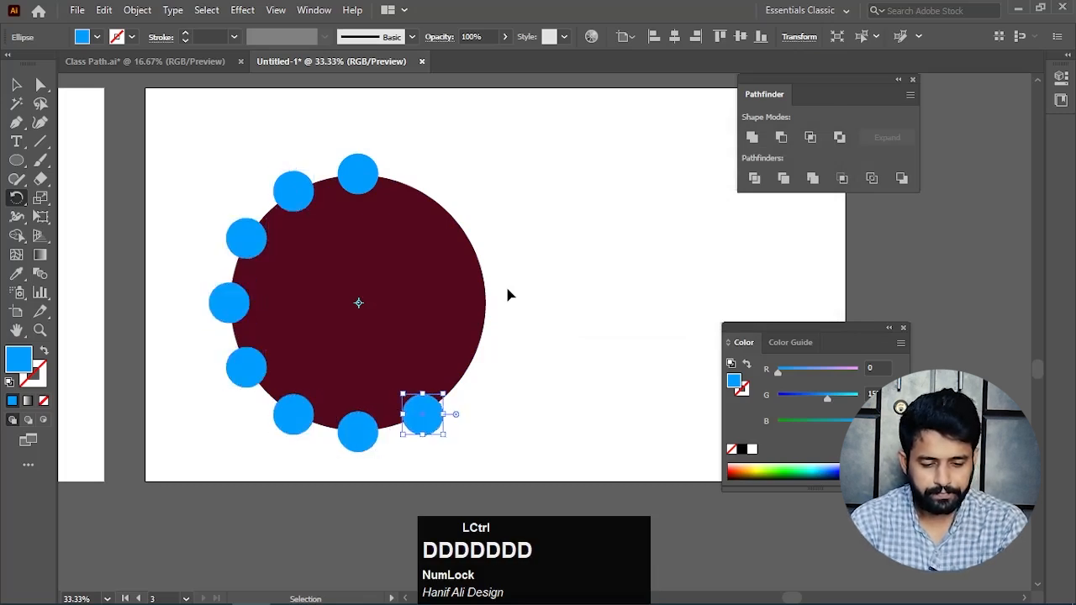
{"action": "key", "text": "ctrl+d"}
{"action": "key", "text": "ctrl+d"}
{"action": "key", "text": "ctrl+d"}
{"action": "key", "text": "ctrl+d"}
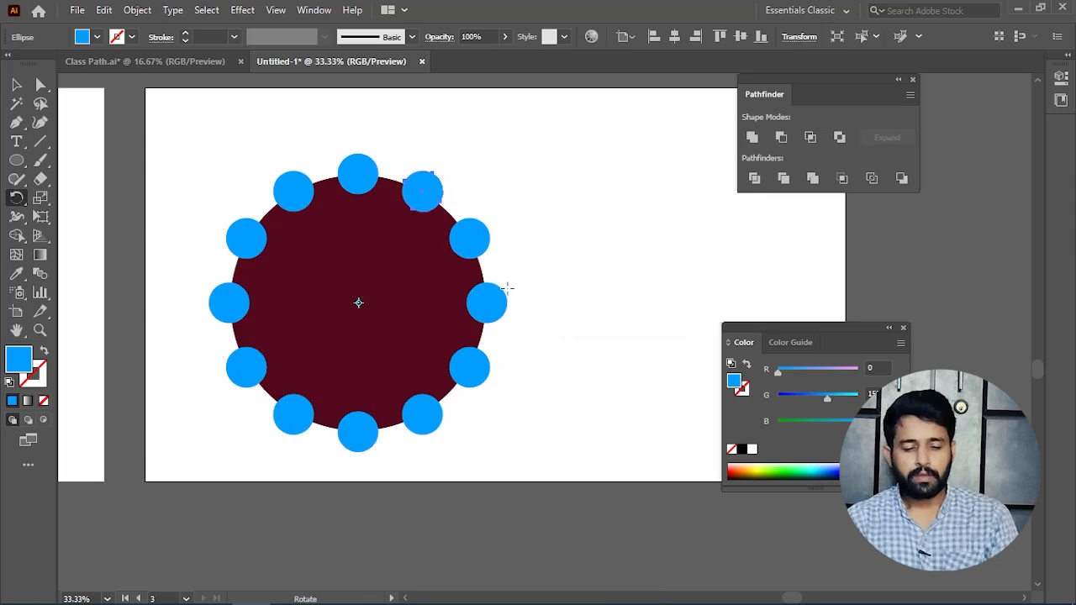
{"action": "left_click", "coordinate": [16, 84]}
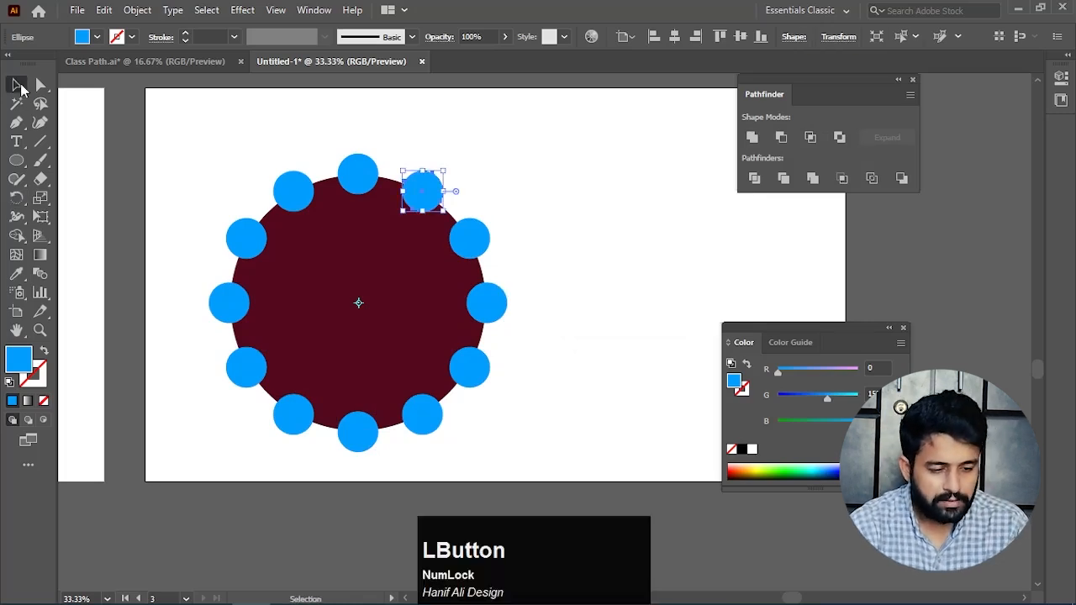
{"action": "left_click", "coordinate": [604, 176]}
Duplicate the maroon circle with its ring of blue circles into the right half of the artboard
{"action": "scroll", "coordinate": [512, 193], "scroll_direction": "down", "scroll_amount": 2}
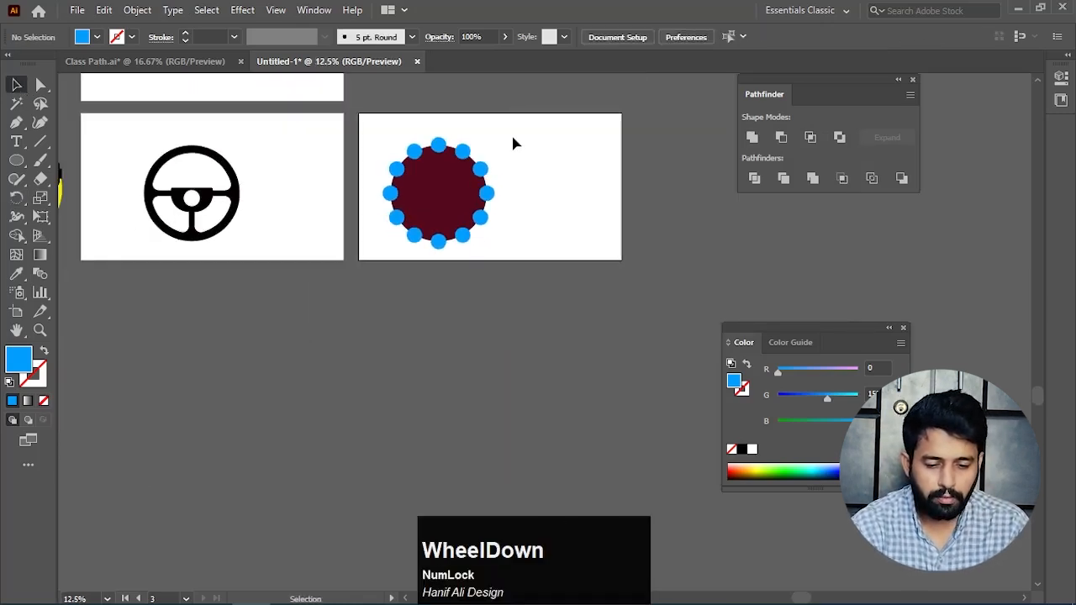
{"action": "left_click_drag", "start_coordinate": [526, 125], "coordinate": [368, 262]}
{"action": "left_click_drag", "start_coordinate": [432, 204], "coordinate": [543, 206]}
{"action": "left_click", "coordinate": [541, 294]}
Subtract the twelve blue circles from the left maroon circle with Minus Front to form a gear
{"action": "scroll", "coordinate": [497, 357], "scroll_direction": "up", "scroll_amount": 2}
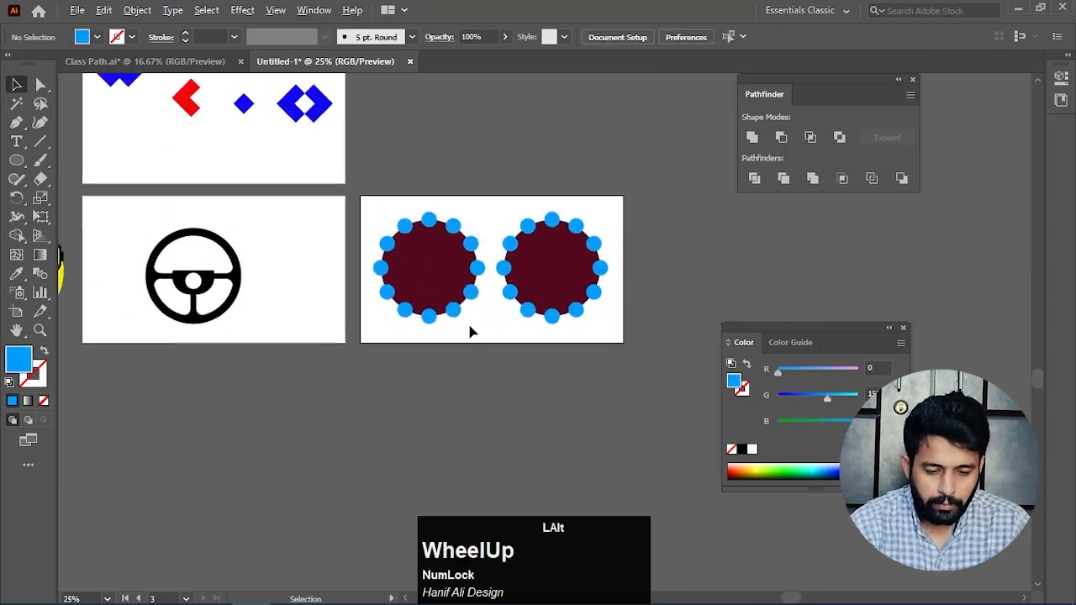
{"action": "scroll", "coordinate": [470, 332], "scroll_direction": "up", "scroll_amount": 2}
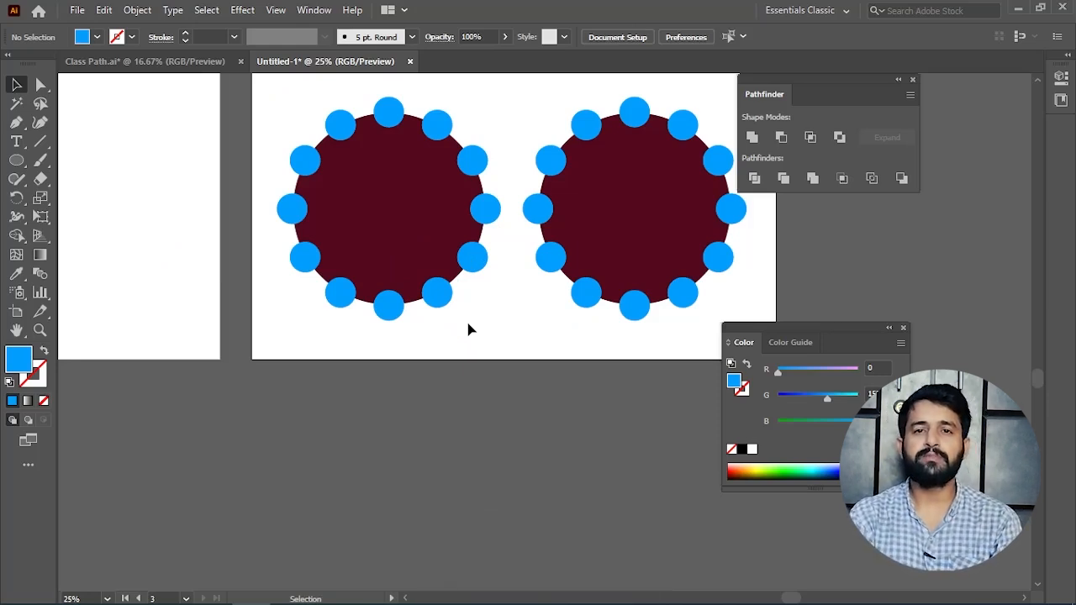
{"action": "left_click_drag", "start_coordinate": [446, 339], "coordinate": [442, 367]}
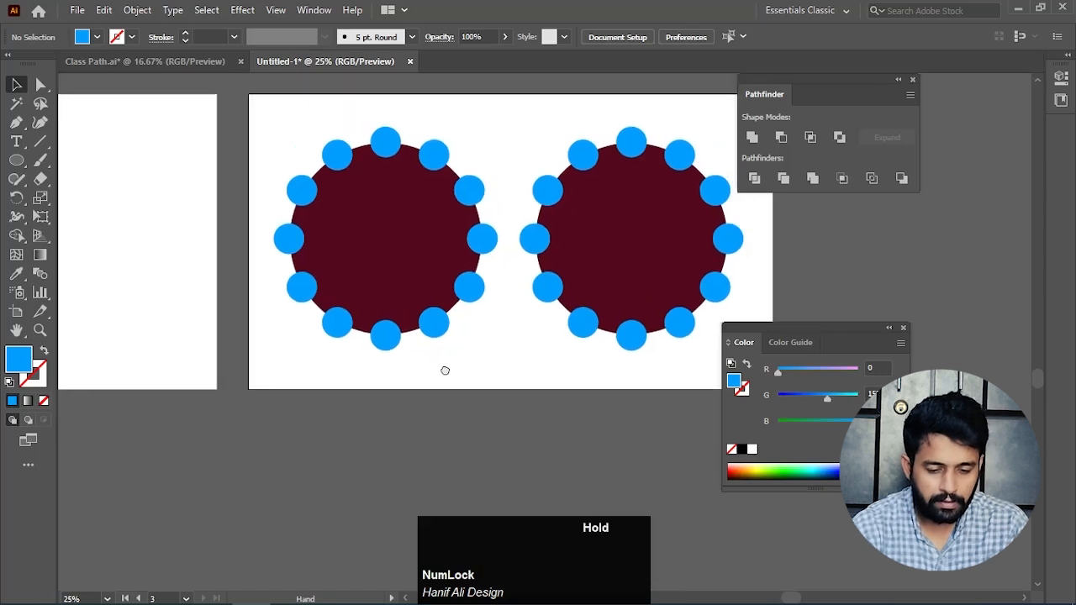
{"action": "left_click_drag", "start_coordinate": [482, 122], "coordinate": [271, 388]}
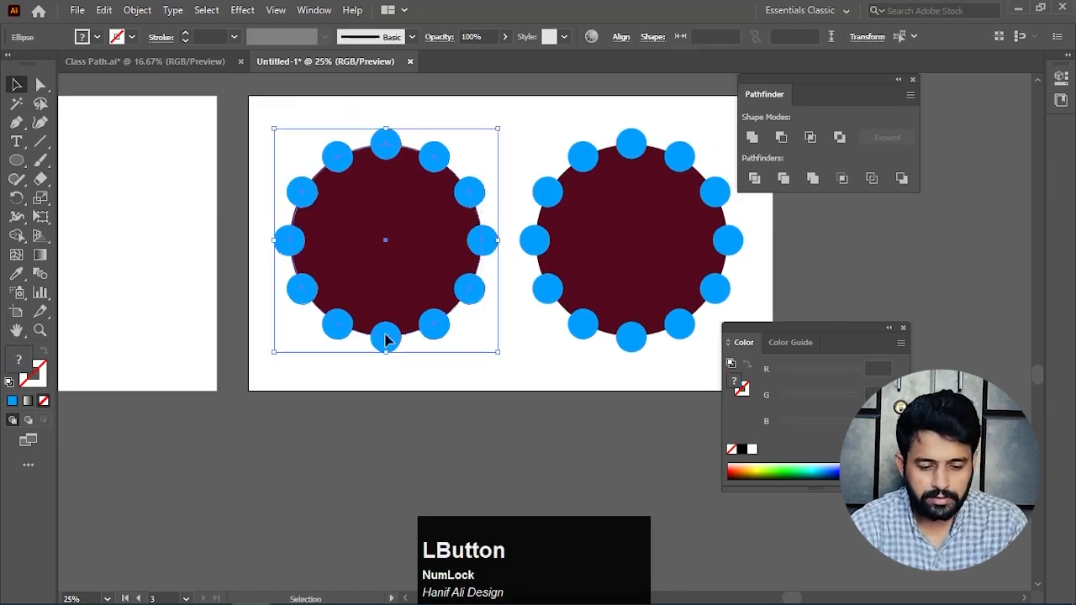
{"action": "left_click", "coordinate": [781, 138]}
{"action": "left_click", "coordinate": [500, 397]}
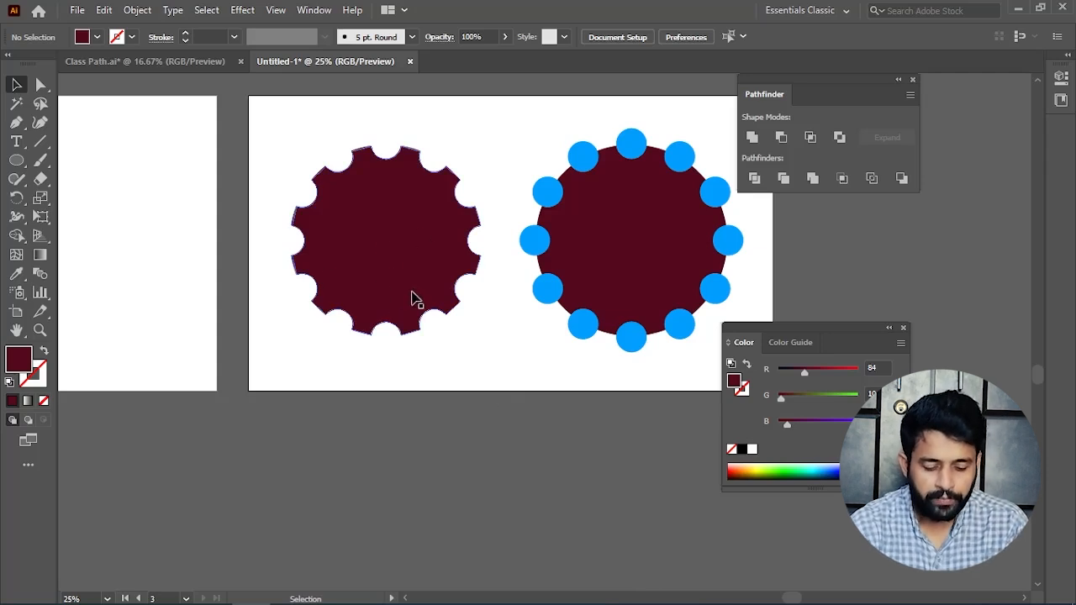
Draw a circle at the centre of the left gear and cut it out with Minus Front
{"action": "key", "text": "l"}
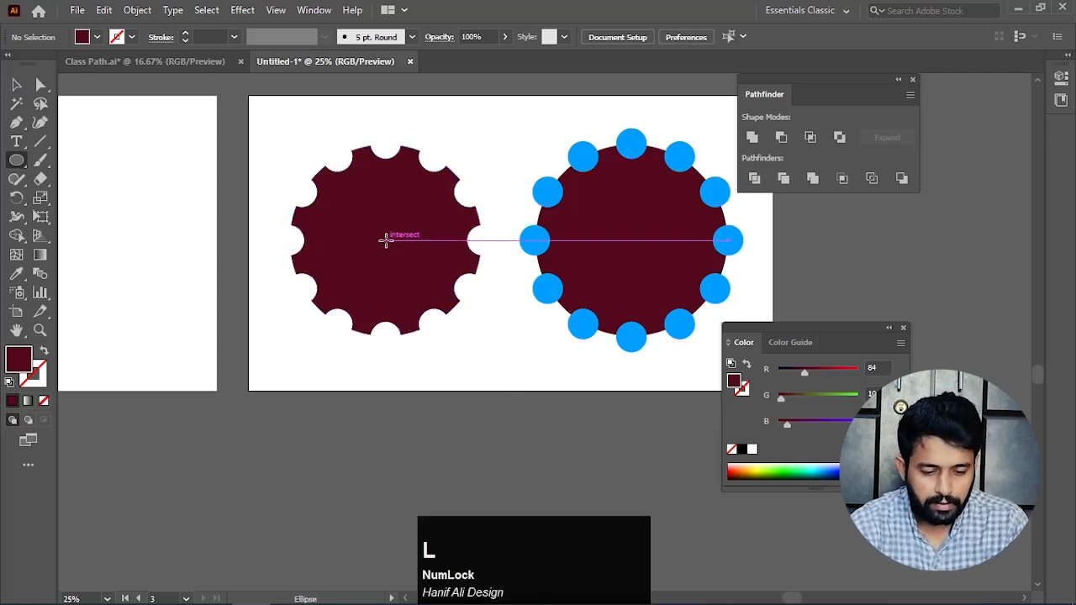
{"action": "left_click_drag", "start_coordinate": [386, 240], "coordinate": [400, 274]}
{"action": "key", "text": "v"}
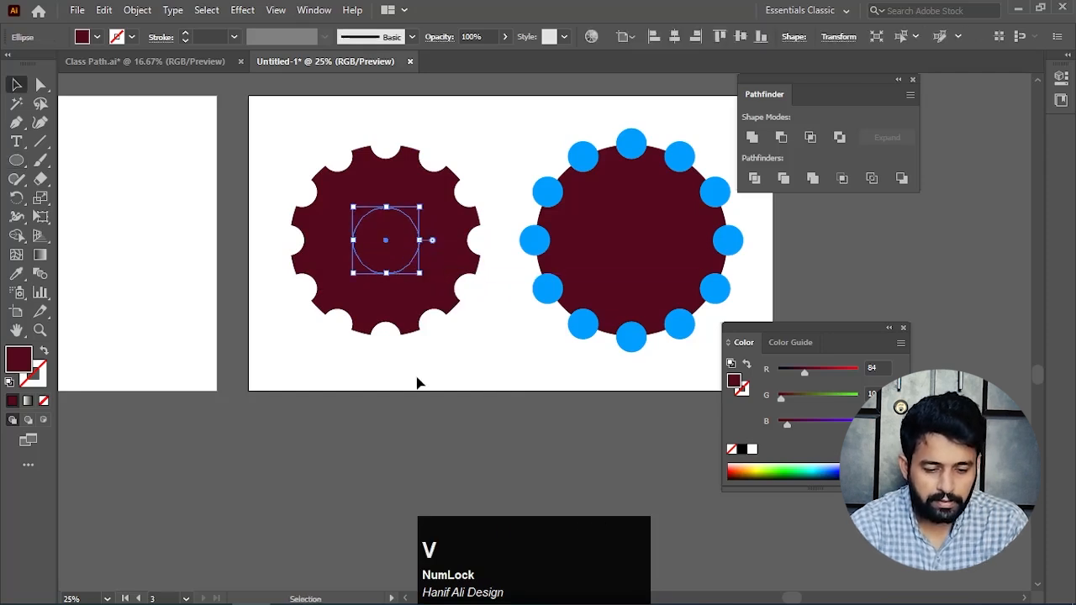
{"action": "left_click_drag", "start_coordinate": [416, 378], "coordinate": [318, 193]}
{"action": "left_click", "coordinate": [781, 138]}
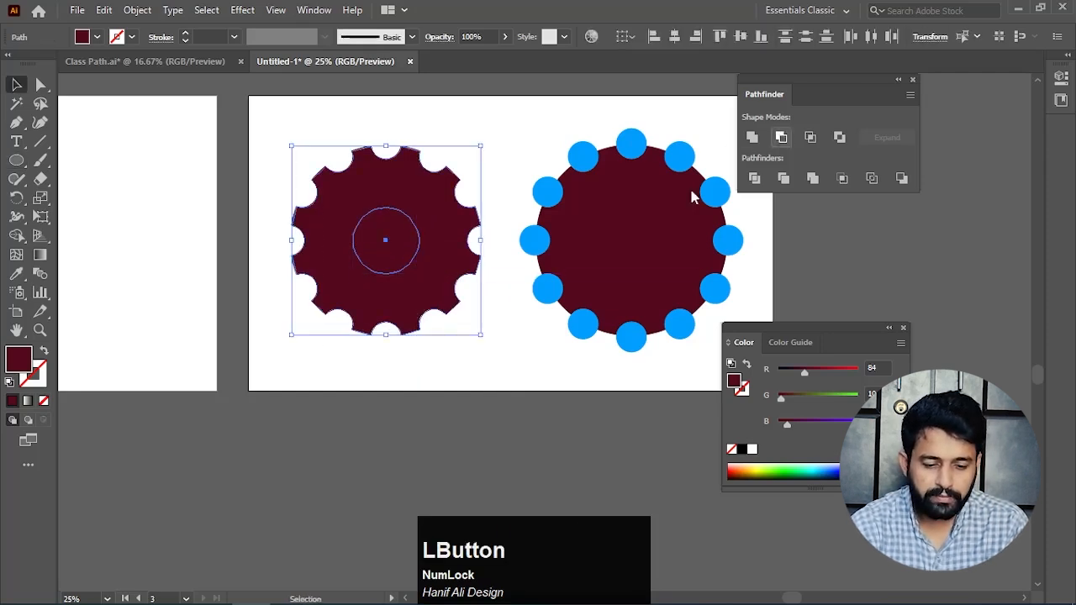
{"action": "left_click", "coordinate": [440, 411]}
{"action": "left_click", "coordinate": [421, 295]}
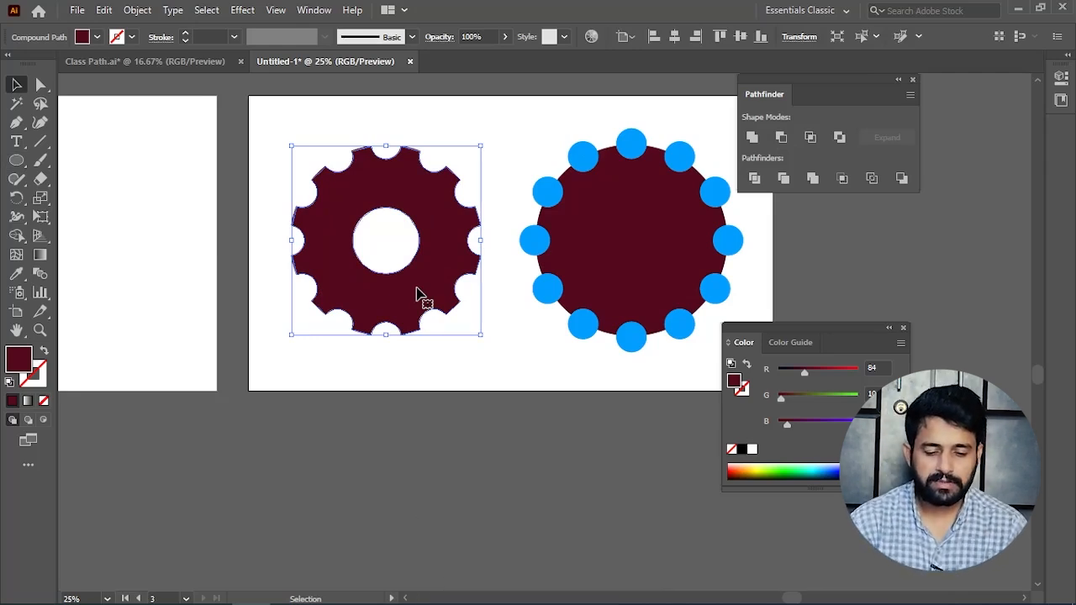
Apply the Trim pathfinder to the right maroon circle and its blue circles, and ungroup the pieces
{"action": "key", "text": "space"}
{"action": "left_click_drag", "start_coordinate": [586, 377], "coordinate": [329, 396]}
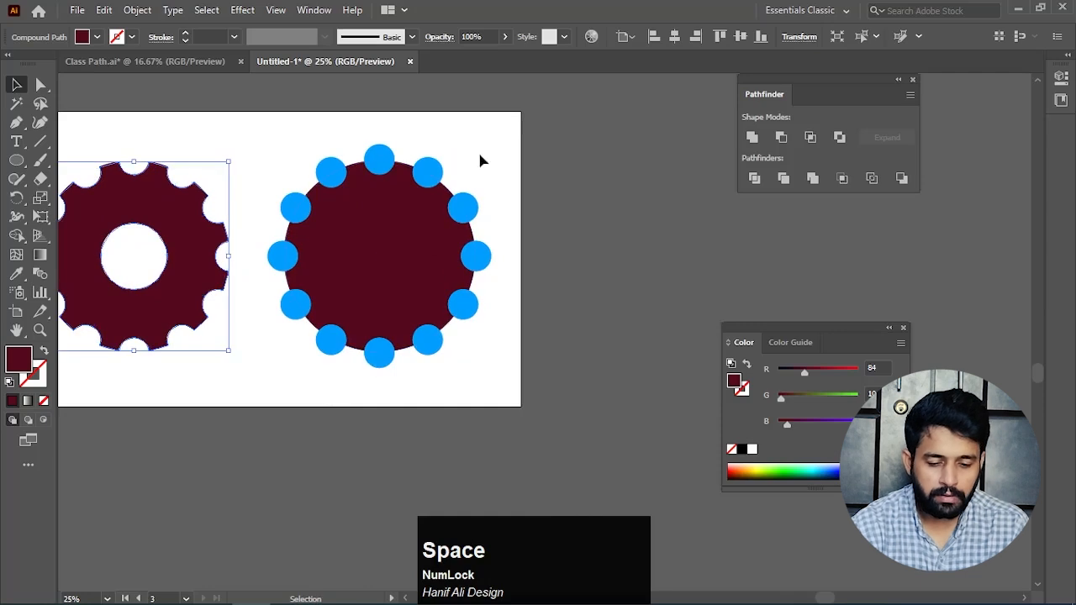
{"action": "left_click_drag", "start_coordinate": [499, 115], "coordinate": [262, 405]}
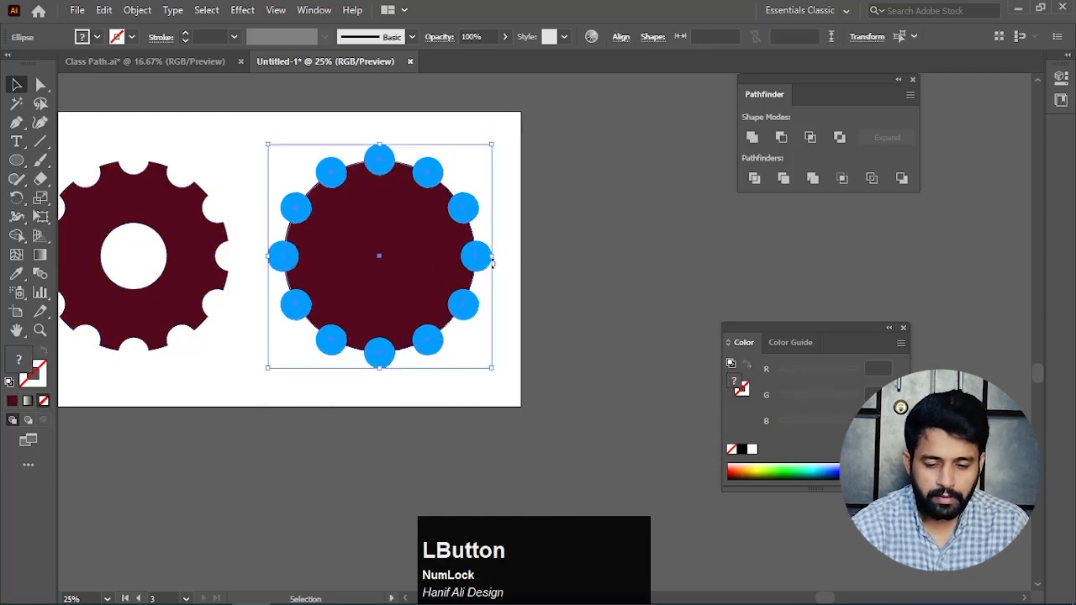
{"action": "left_click", "coordinate": [783, 178]}
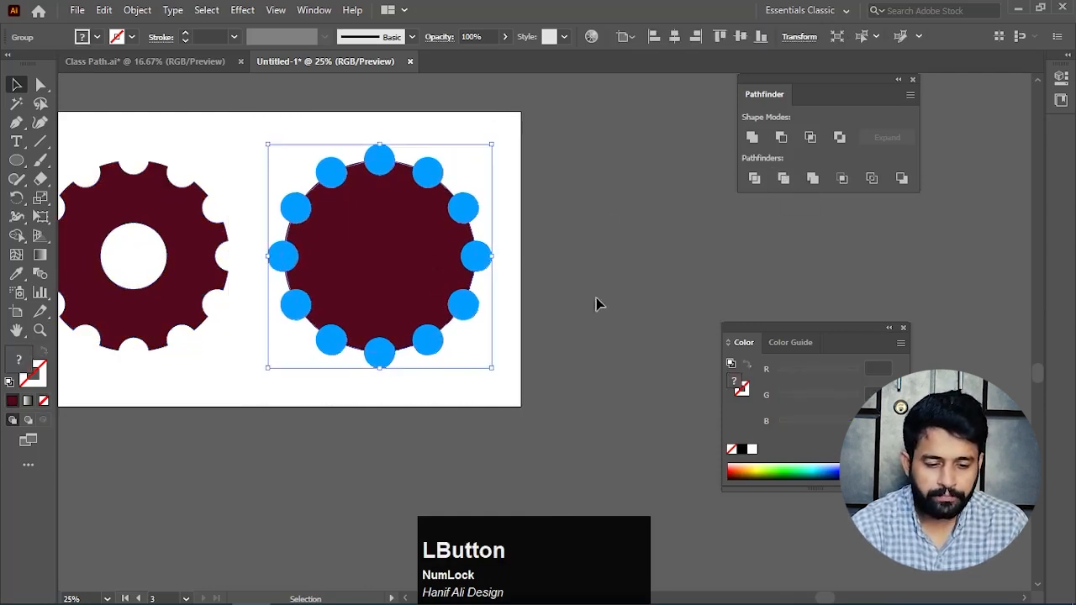
{"action": "left_click", "coordinate": [474, 393]}
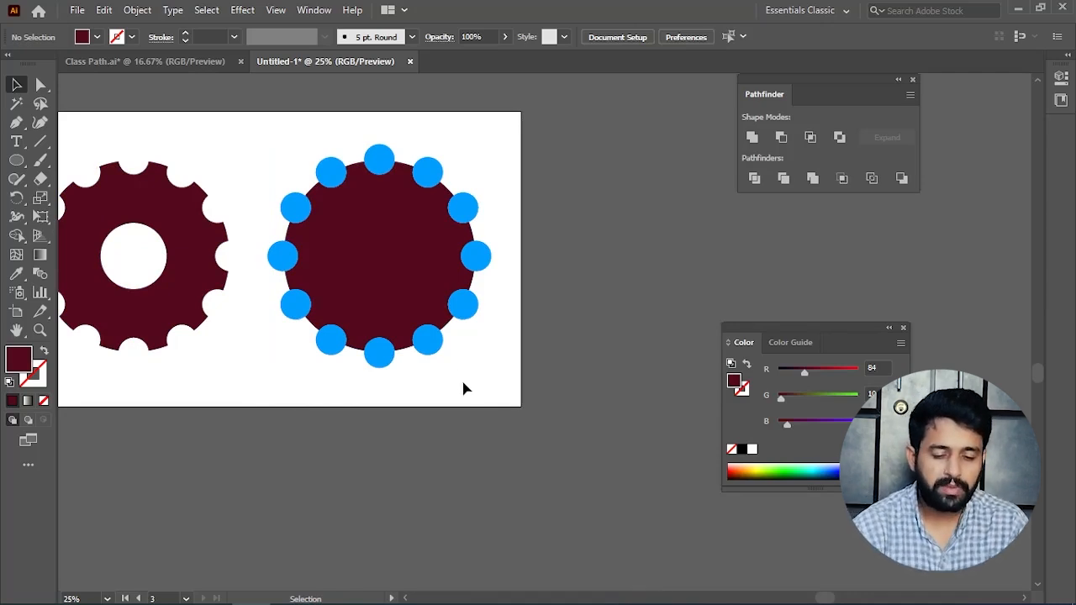
{"action": "left_click", "coordinate": [475, 392]}
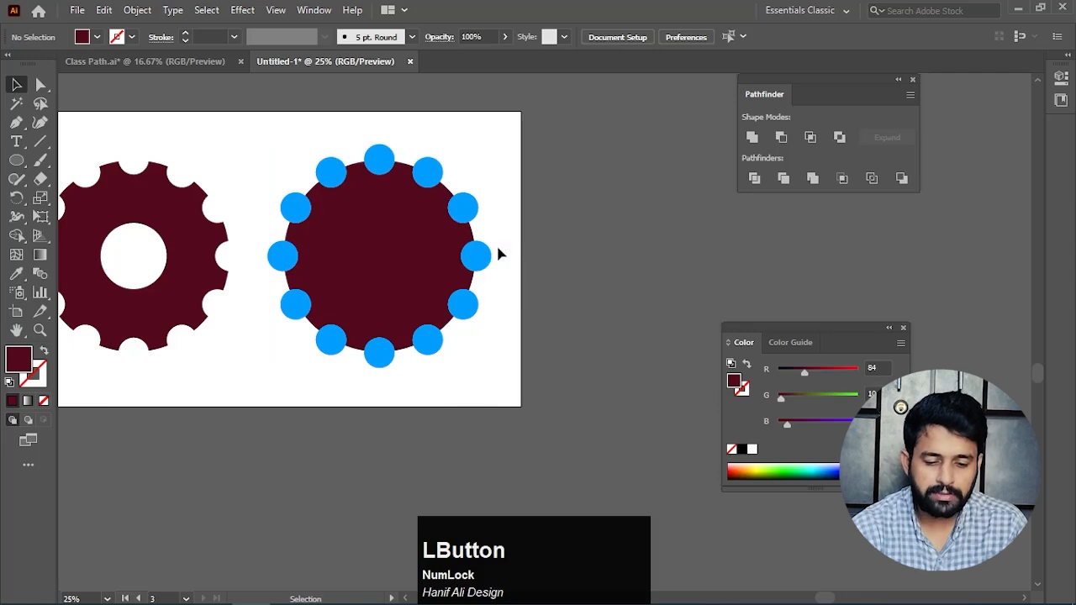
{"action": "left_click", "coordinate": [434, 172]}
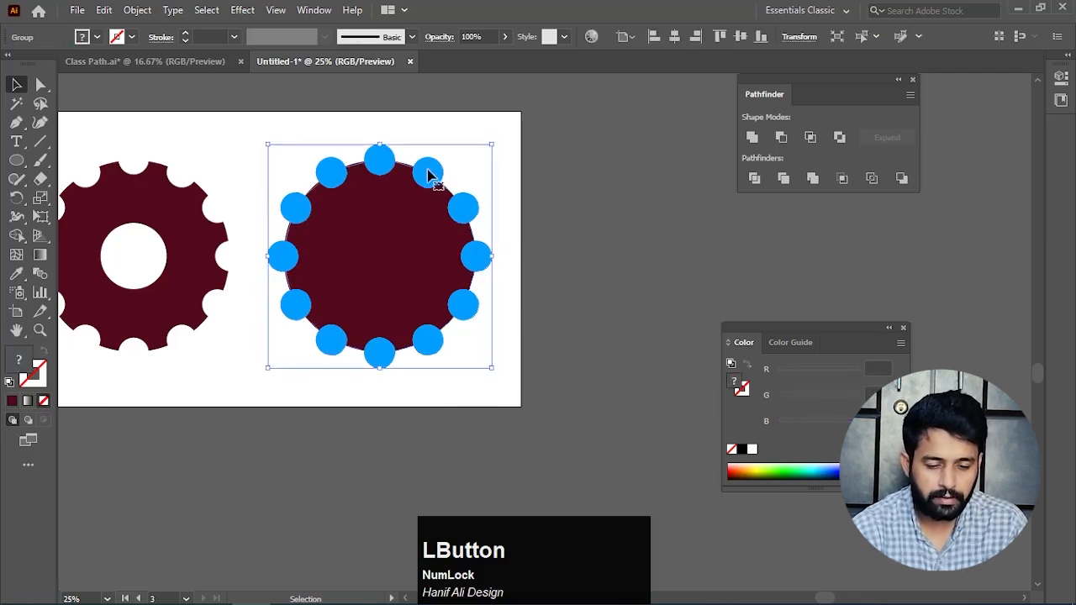
{"action": "key", "text": "ctrl+shift+g"}
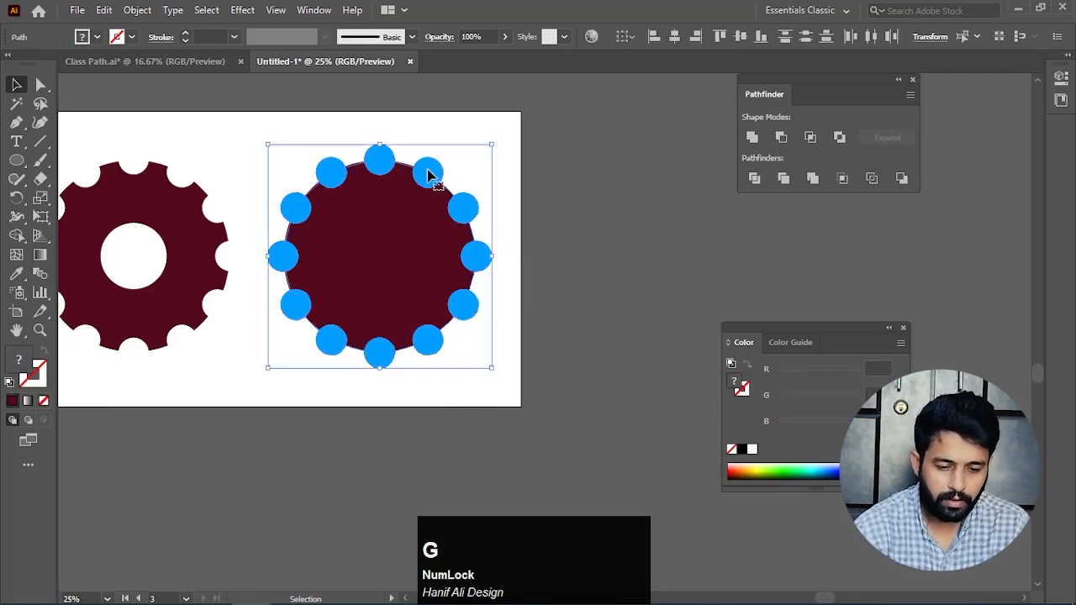
Move six of the trimmed blue circles outward, away from the right side and bottom of the maroon shape
{"action": "left_click", "coordinate": [448, 155]}
{"action": "left_click_drag", "start_coordinate": [441, 176], "coordinate": [461, 150]}
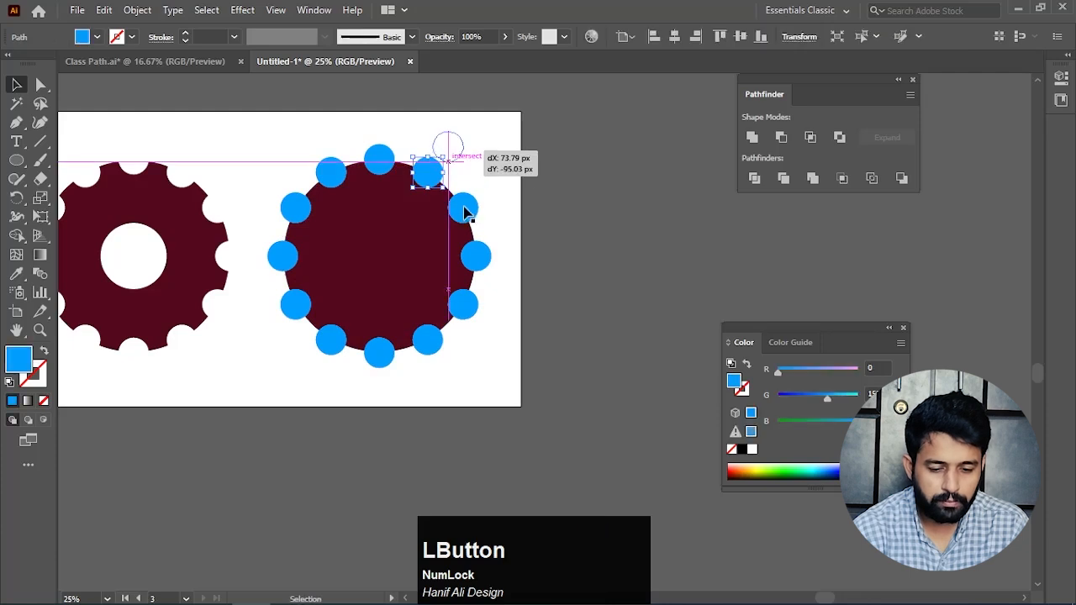
{"action": "left_click_drag", "start_coordinate": [464, 210], "coordinate": [507, 195]}
{"action": "left_click_drag", "start_coordinate": [490, 255], "coordinate": [528, 256]}
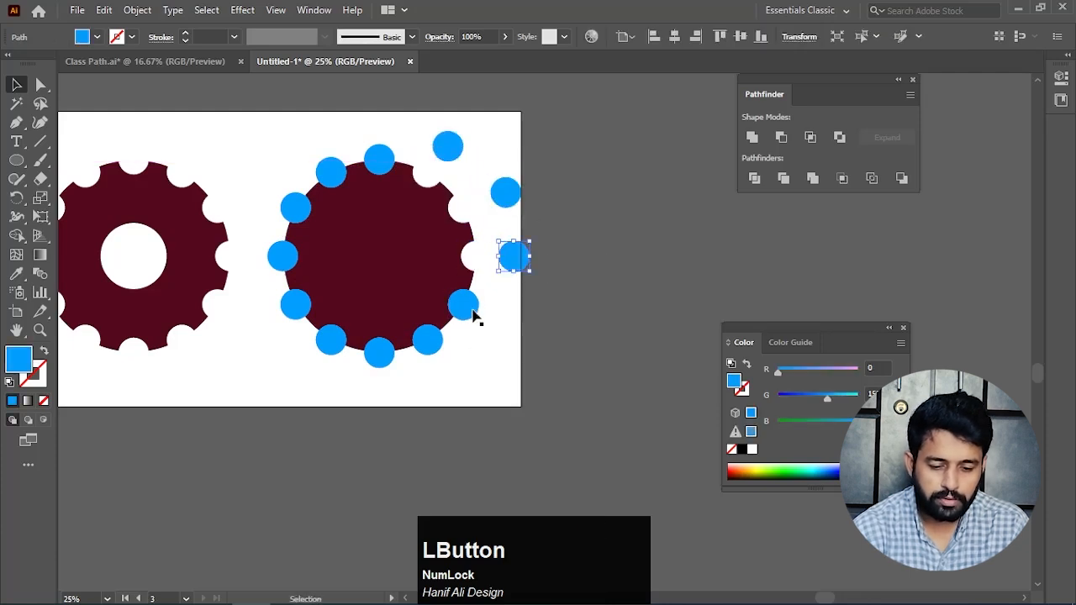
{"action": "left_click_drag", "start_coordinate": [473, 315], "coordinate": [495, 335]}
{"action": "left_click_drag", "start_coordinate": [428, 346], "coordinate": [454, 390]}
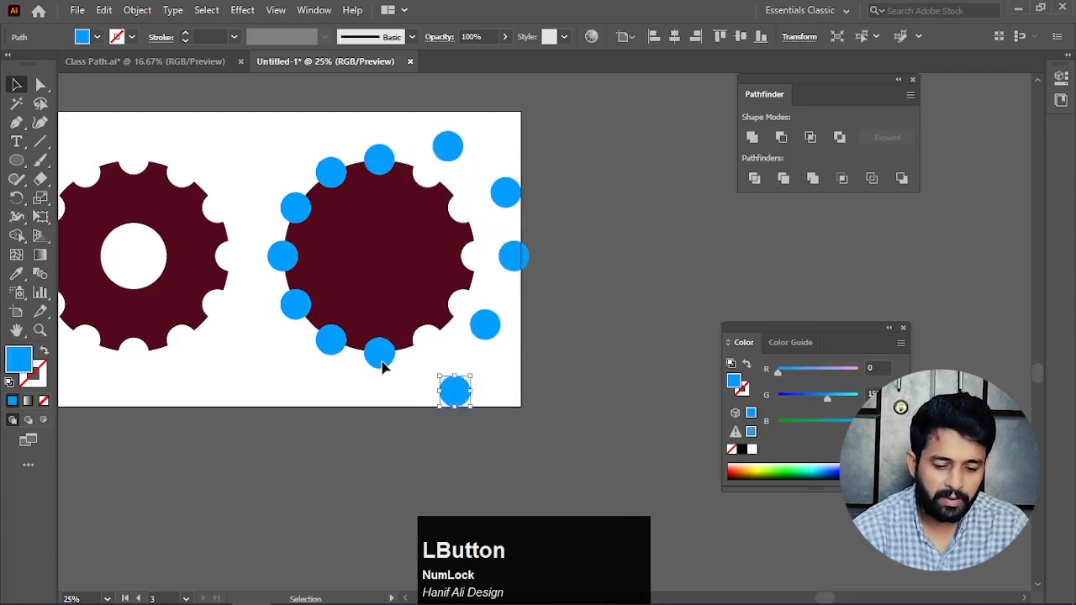
{"action": "left_click_drag", "start_coordinate": [384, 365], "coordinate": [377, 392]}
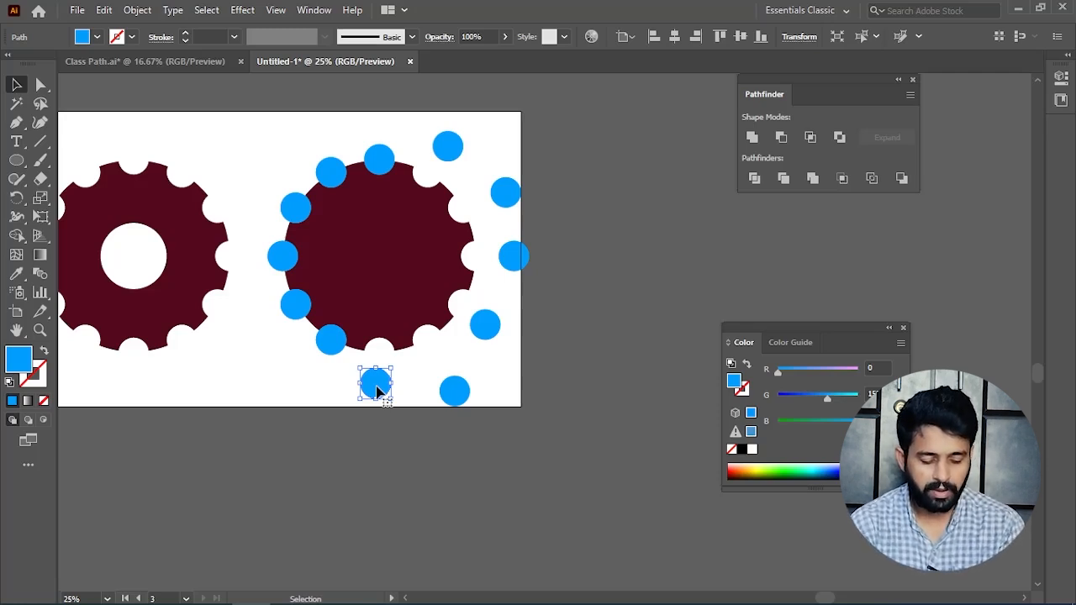
Undo the blue circle moves, the ungrouping and the Trim on the right artwork
{"action": "key", "text": "ctrl+z"}
{"action": "key", "text": "ctrl+z"}
{"action": "key", "text": "ctrl+z"}
{"action": "key", "text": "ctrl+z"}
{"action": "key", "text": "ctrl+z"}
{"action": "key", "text": "ctrl+z"}
{"action": "key", "text": "ctrl+z"}
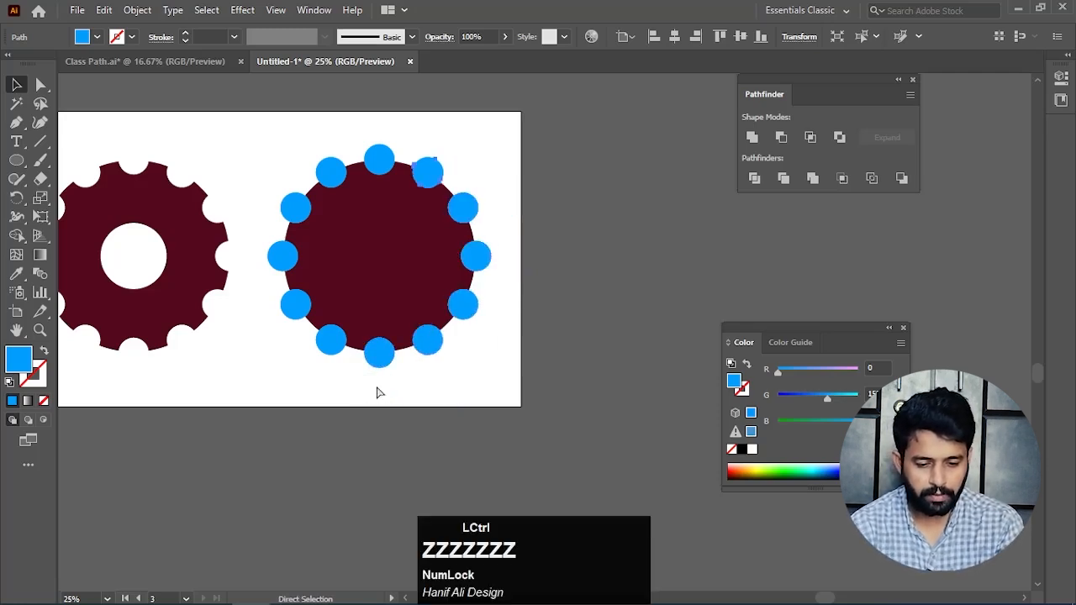
{"action": "key", "text": "ctrl+z"}
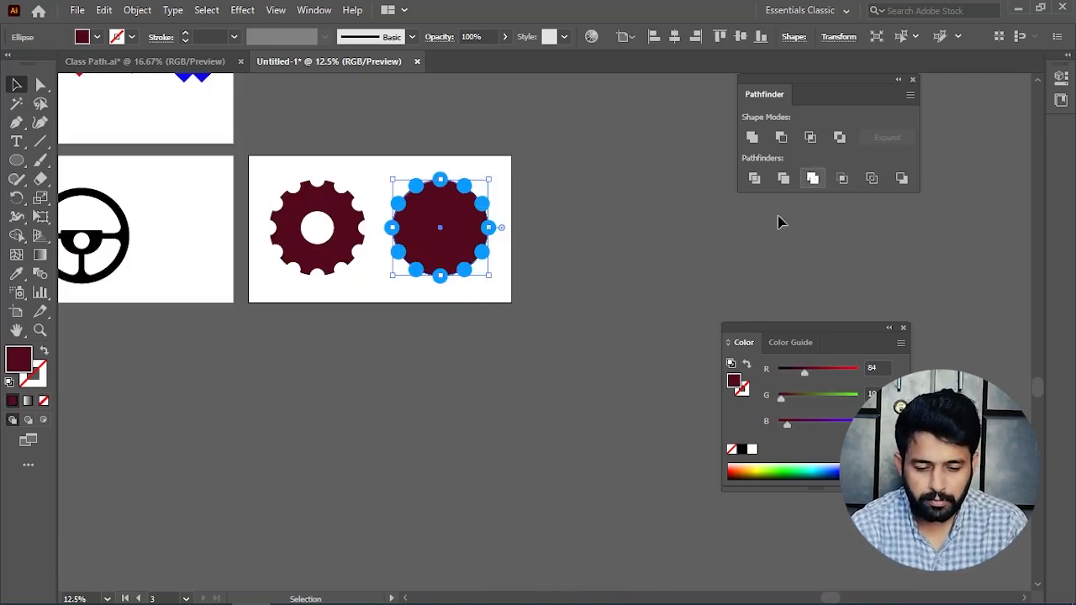
Move the finished gear above the artboard and the blue-ringed maroon circle into the artboard's left half
{"action": "key", "text": "space"}
{"action": "left_click_drag", "start_coordinate": [401, 343], "coordinate": [388, 545]}
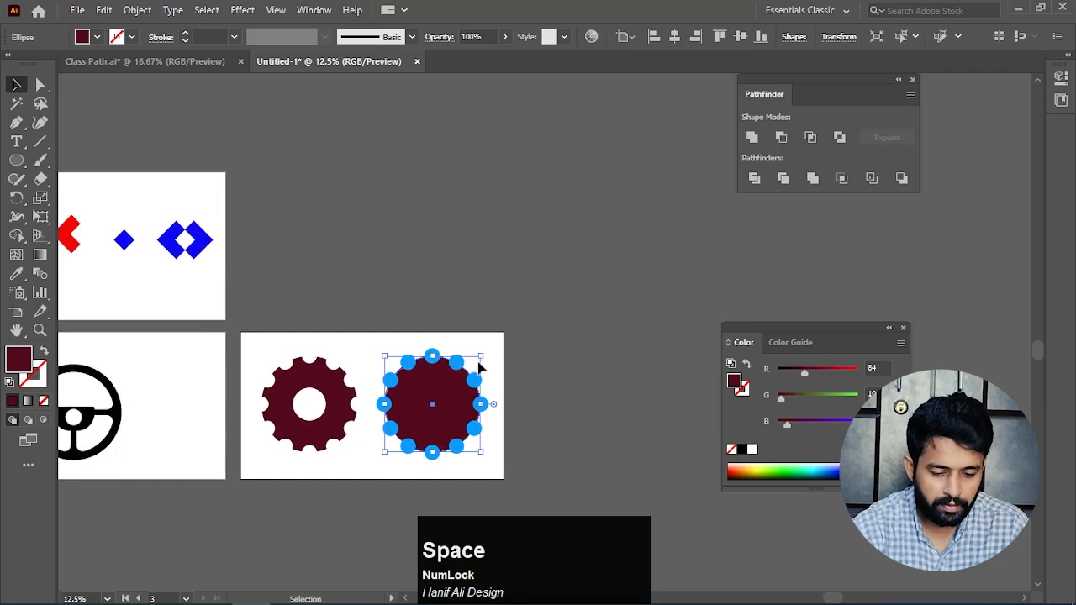
{"action": "left_click_drag", "start_coordinate": [334, 422], "coordinate": [360, 257]}
{"action": "left_click_drag", "start_coordinate": [500, 351], "coordinate": [372, 468]}
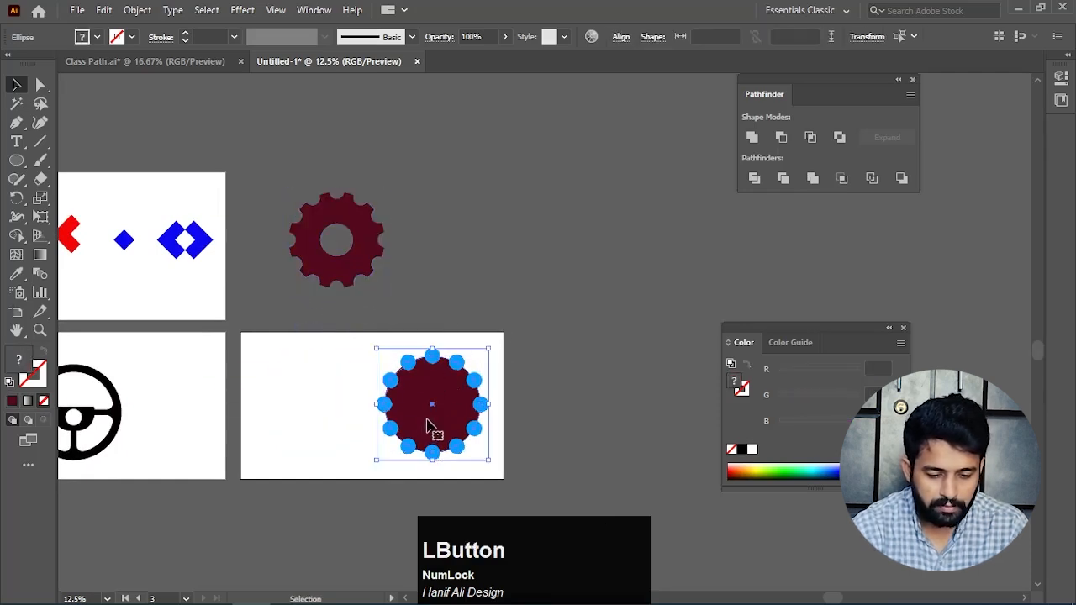
{"action": "left_click_drag", "start_coordinate": [427, 420], "coordinate": [384, 301]}
{"action": "scroll", "coordinate": [338, 412], "scroll_direction": "up", "scroll_amount": 2}
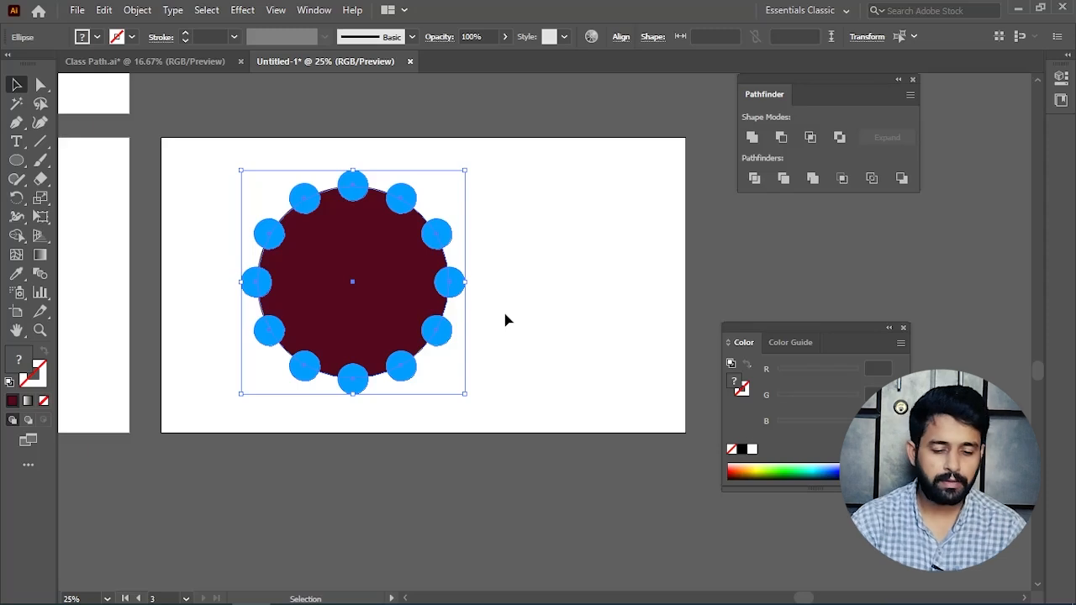
Move the blue-ringed maroon circle closer to the artboard's left edge
{"action": "left_click_drag", "start_coordinate": [406, 297], "coordinate": [353, 298]}
{"action": "left_click_drag", "start_coordinate": [449, 168], "coordinate": [184, 411]}
{"action": "left_click", "coordinate": [505, 245]}
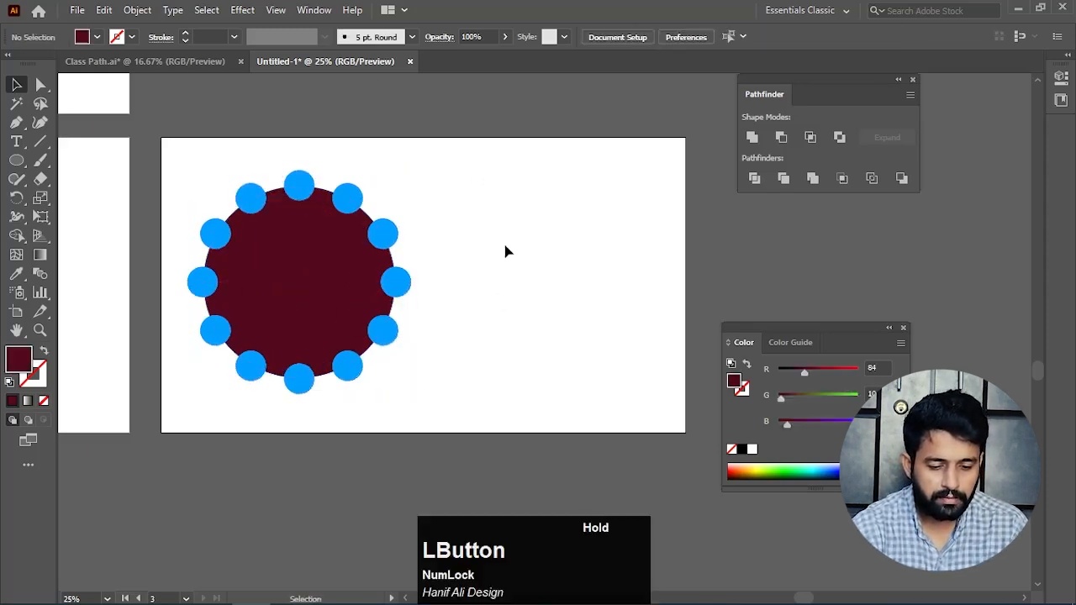
Change the large maroon circle's fill to pure red
{"action": "left_click", "coordinate": [224, 315]}
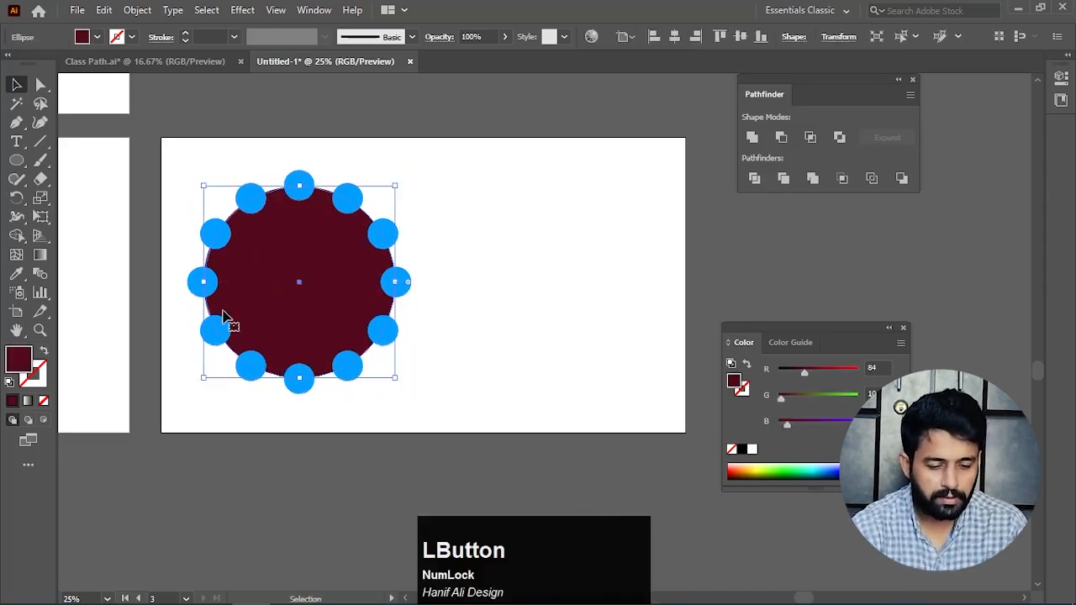
{"action": "double_click", "coordinate": [18, 359]}
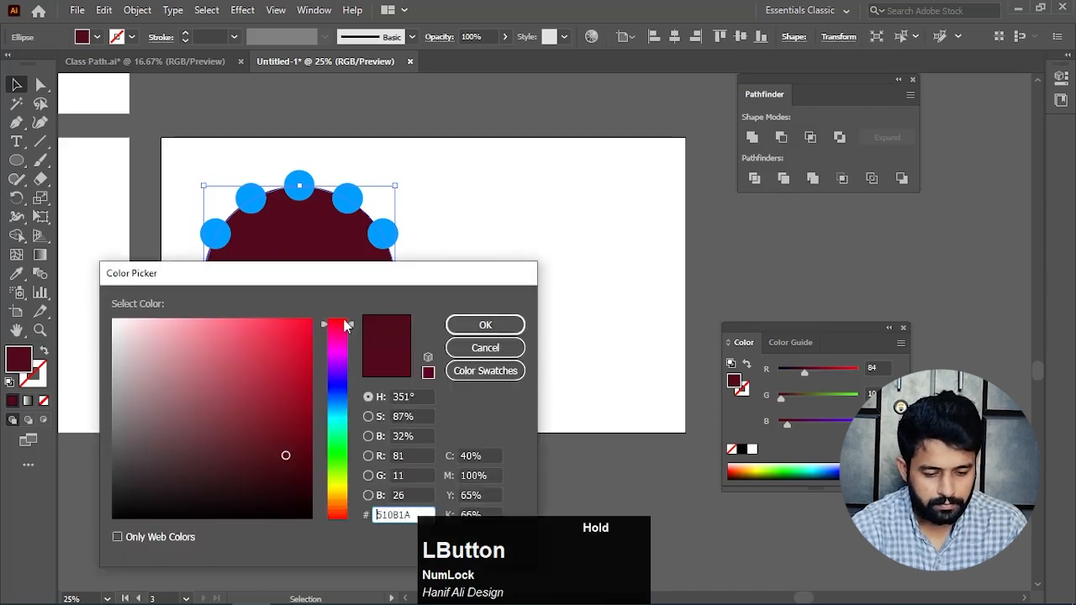
{"action": "left_click", "coordinate": [312, 318]}
{"action": "left_click", "coordinate": [484, 324]}
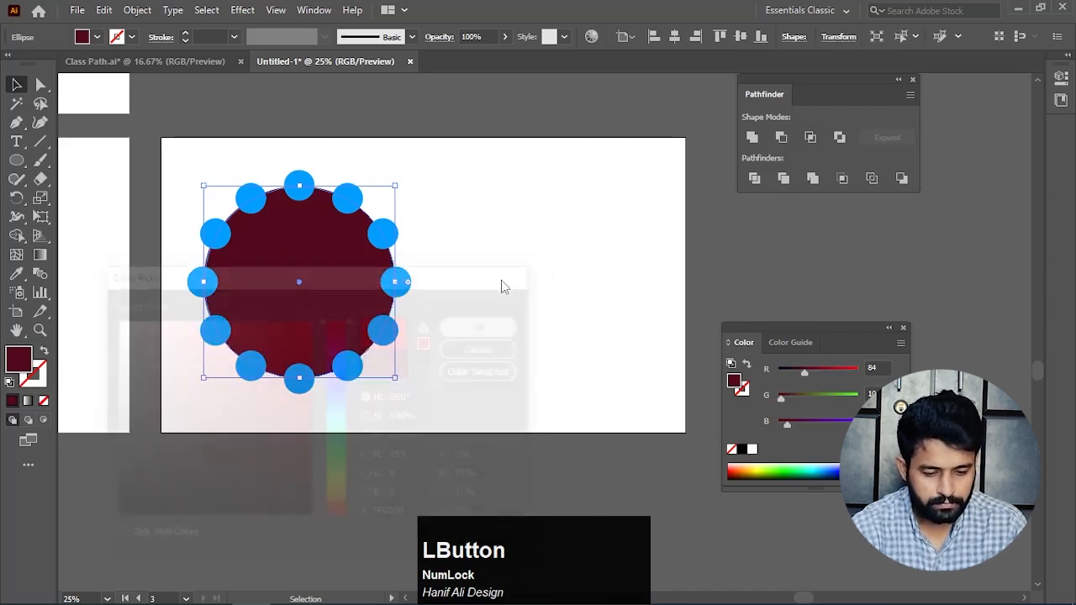
Duplicate the red circle with its ring of blue circles into the artboard's right half
{"action": "left_click_drag", "start_coordinate": [478, 149], "coordinate": [166, 416]}
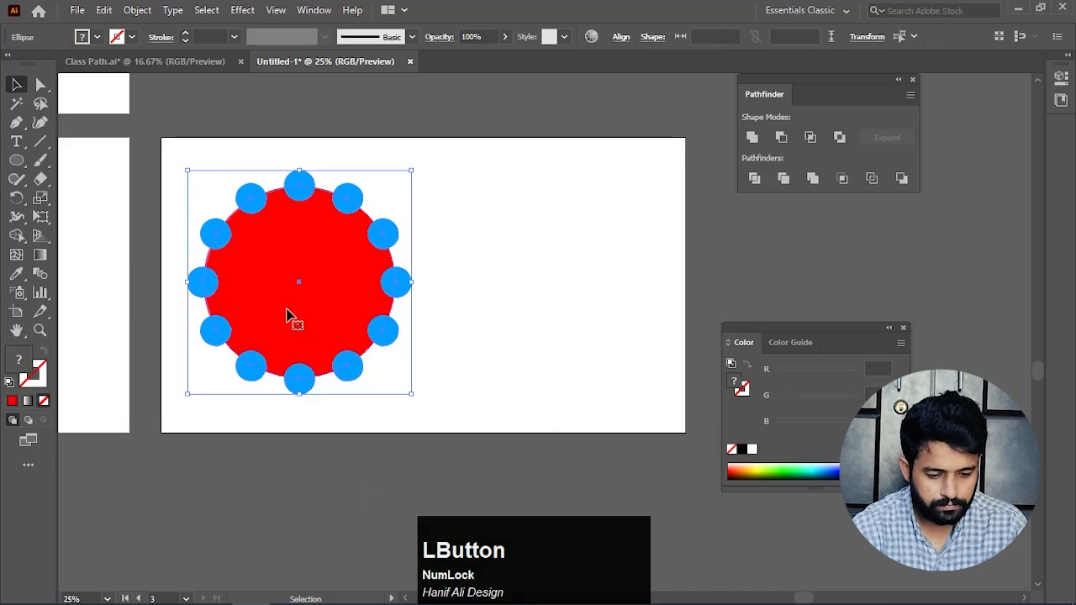
{"action": "left_click_drag", "start_coordinate": [284, 316], "coordinate": [527, 329]}
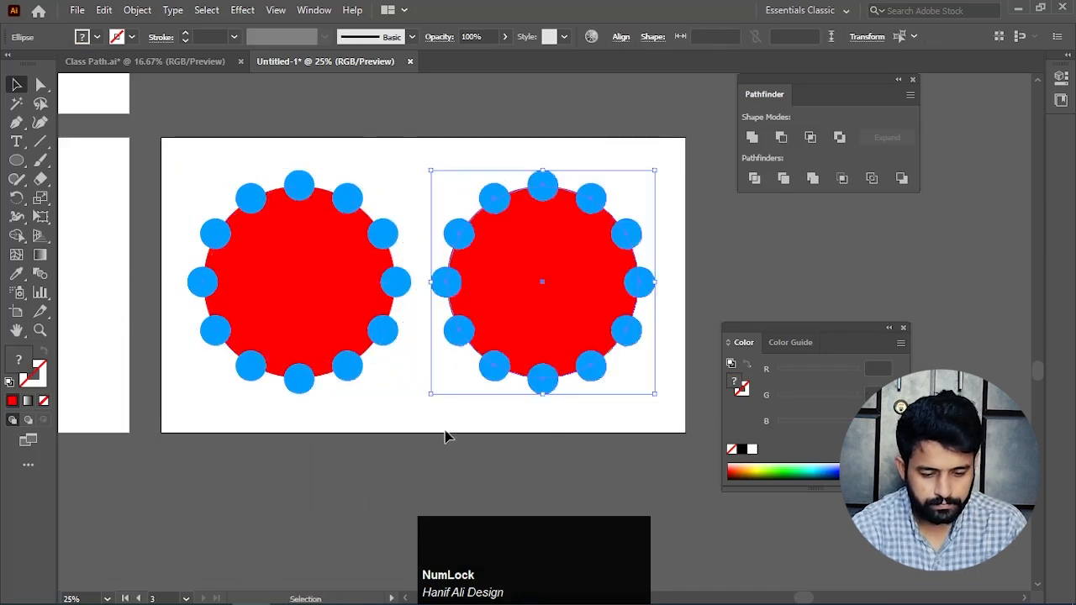
{"action": "left_click", "coordinate": [429, 399]}
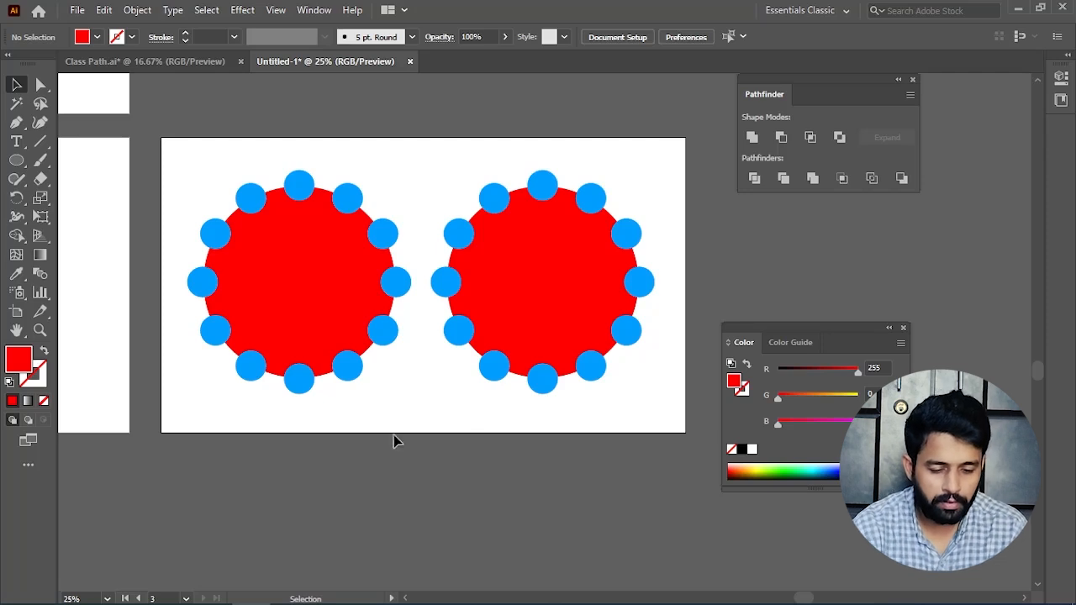
Apply the Merge pathfinder to the left red circle and its blue circles, and ungroup the result
{"action": "left_click_drag", "start_coordinate": [394, 437], "coordinate": [485, 473]}
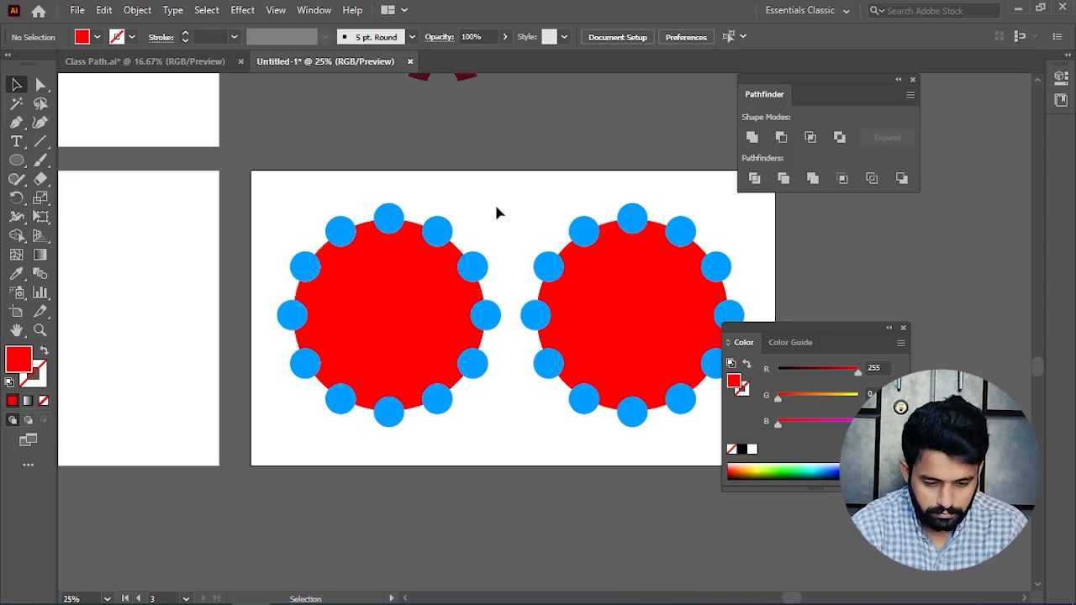
{"action": "left_click_drag", "start_coordinate": [493, 194], "coordinate": [319, 435]}
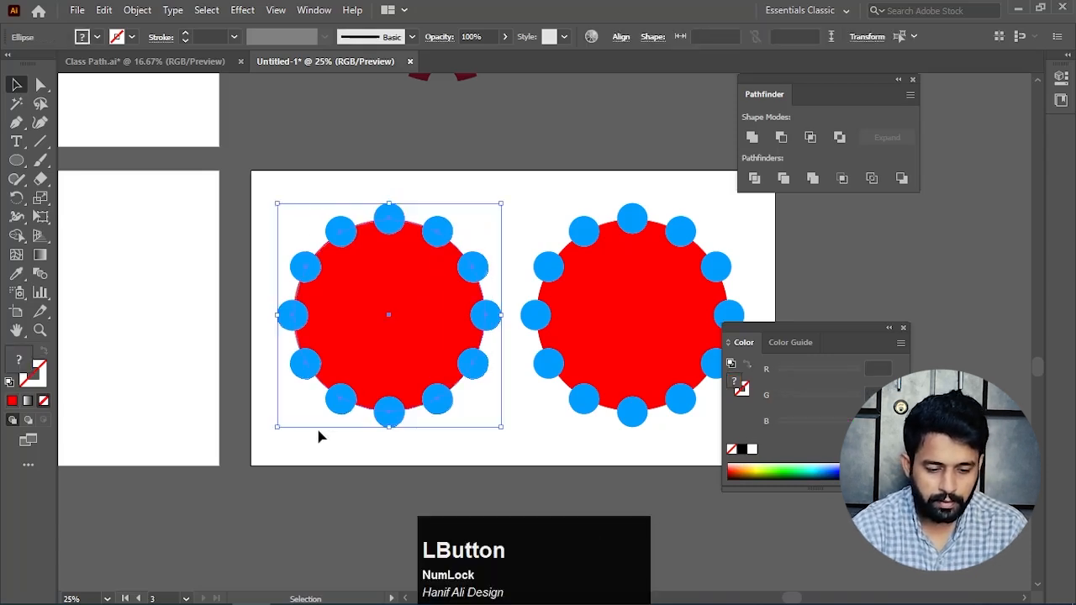
{"action": "left_click", "coordinate": [813, 179]}
{"action": "left_click", "coordinate": [536, 176]}
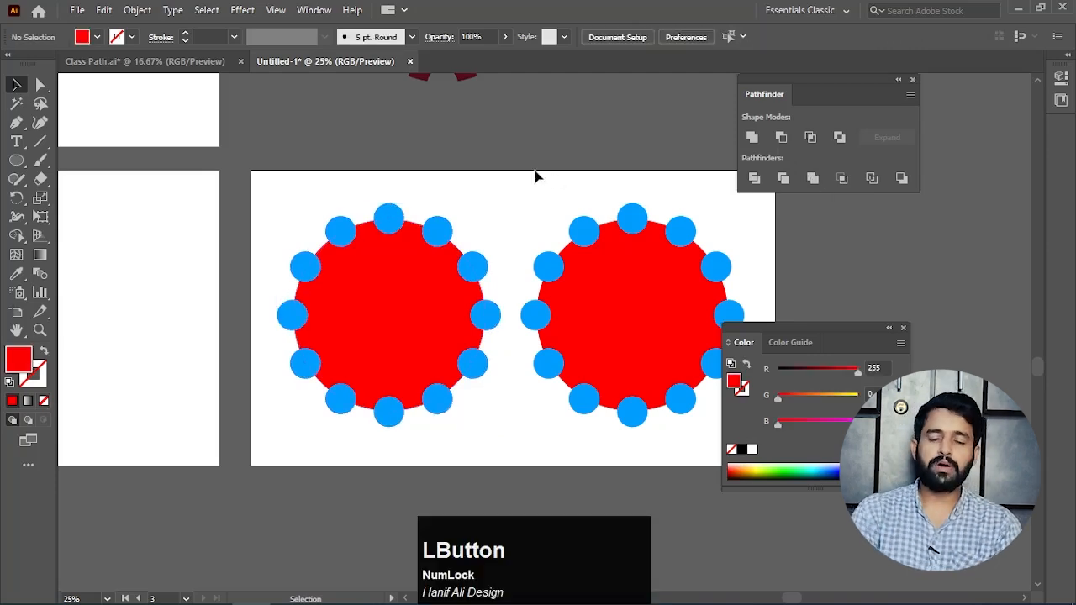
{"action": "left_click", "coordinate": [454, 332]}
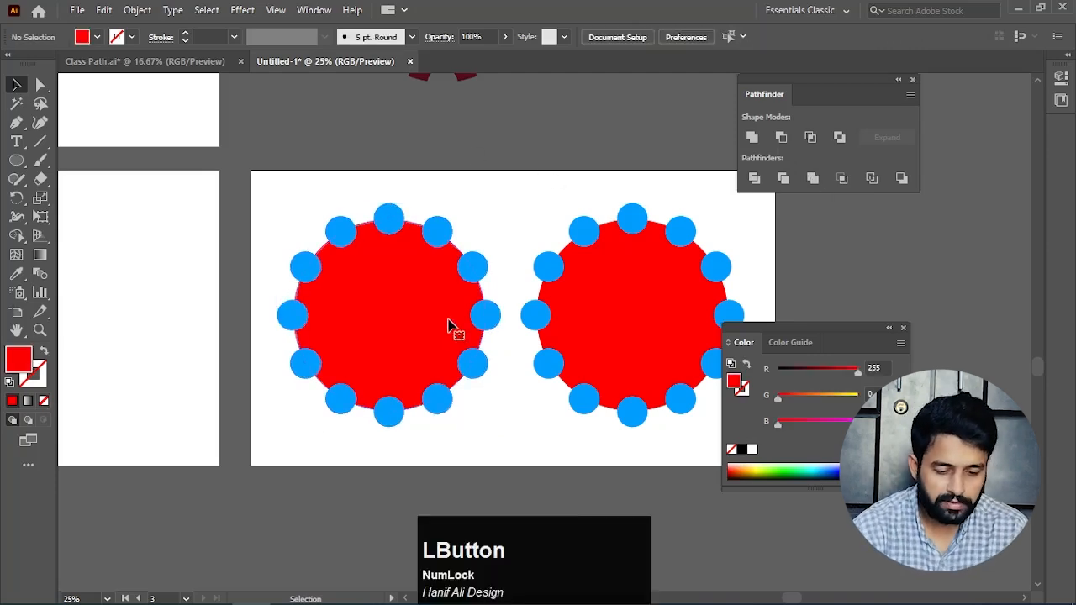
{"action": "right_click", "coordinate": [416, 311]}
{"action": "left_click", "coordinate": [471, 439]}
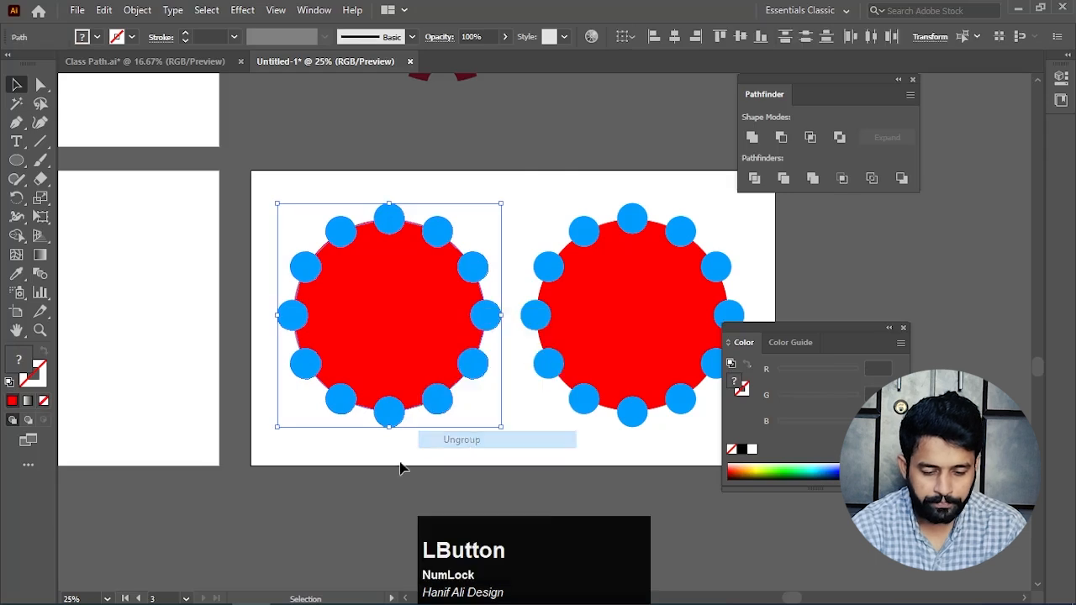
{"action": "left_click", "coordinate": [387, 484]}
Move two blue circles up off the left red shape to check the merged pieces, and undo both moves
{"action": "left_click_drag", "start_coordinate": [392, 216], "coordinate": [384, 182]}
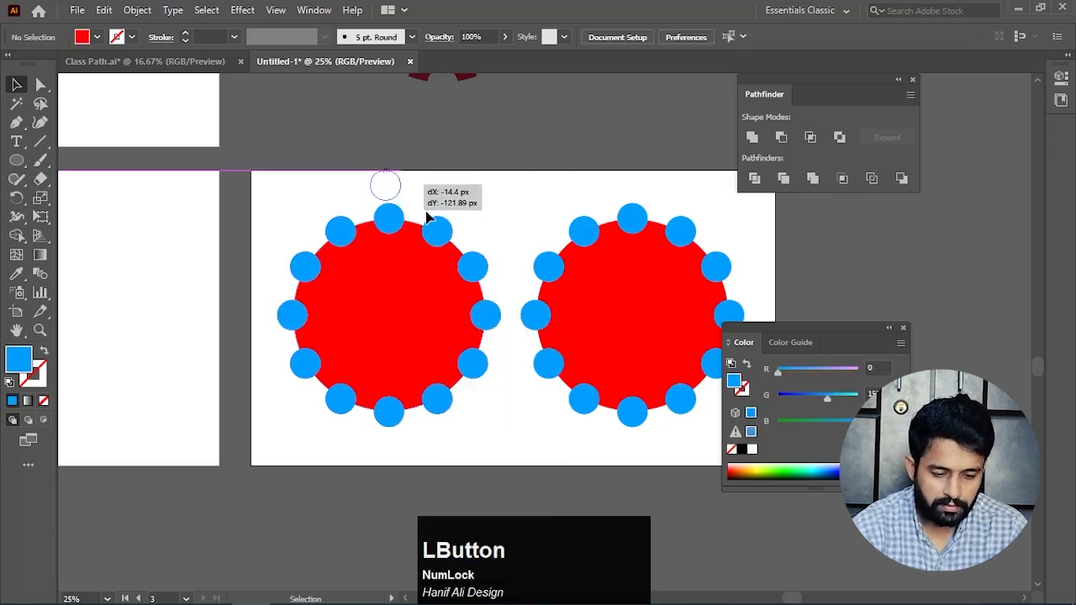
{"action": "left_click_drag", "start_coordinate": [439, 223], "coordinate": [446, 188]}
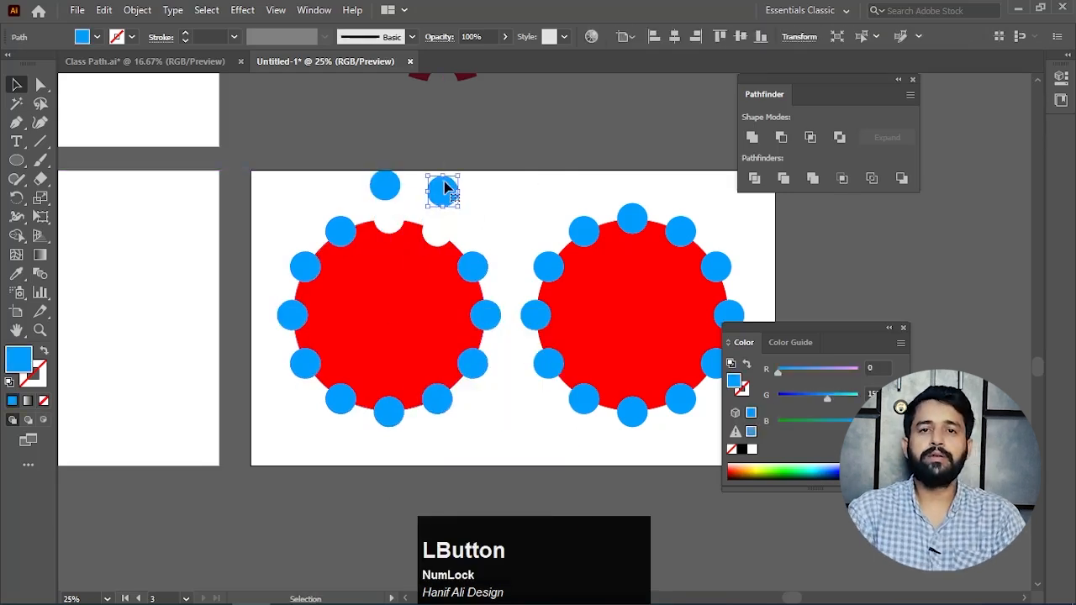
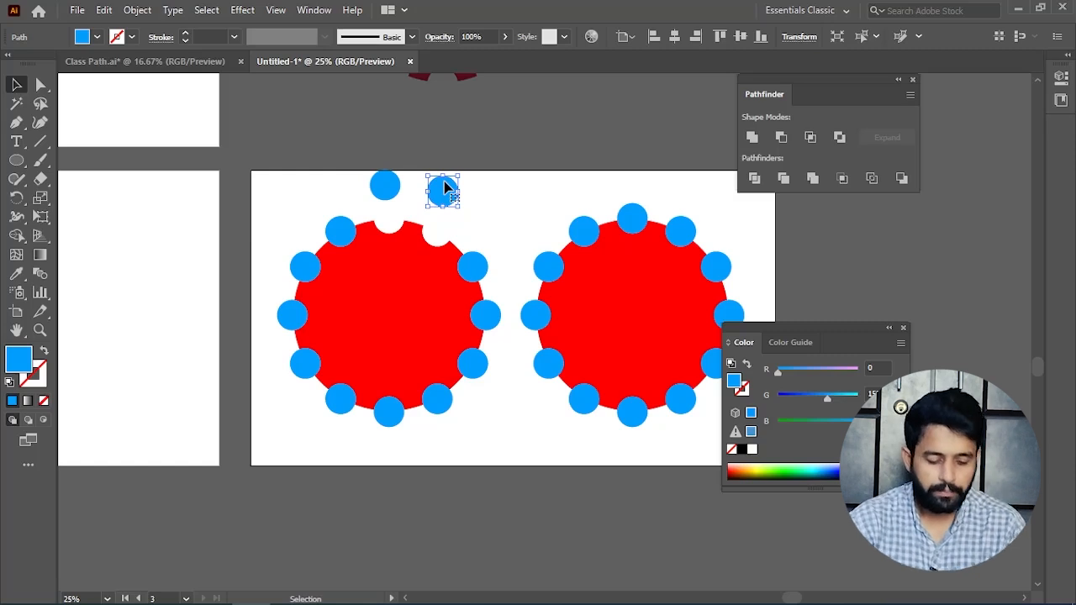
{"action": "key", "text": "ctrl+z"}
{"action": "key", "text": "ctrl+z"}
Draw a thin blue rectangle across the right red circle and align its vertical centre with the circle's
{"action": "left_click_drag", "start_coordinate": [480, 297], "coordinate": [236, 296]}
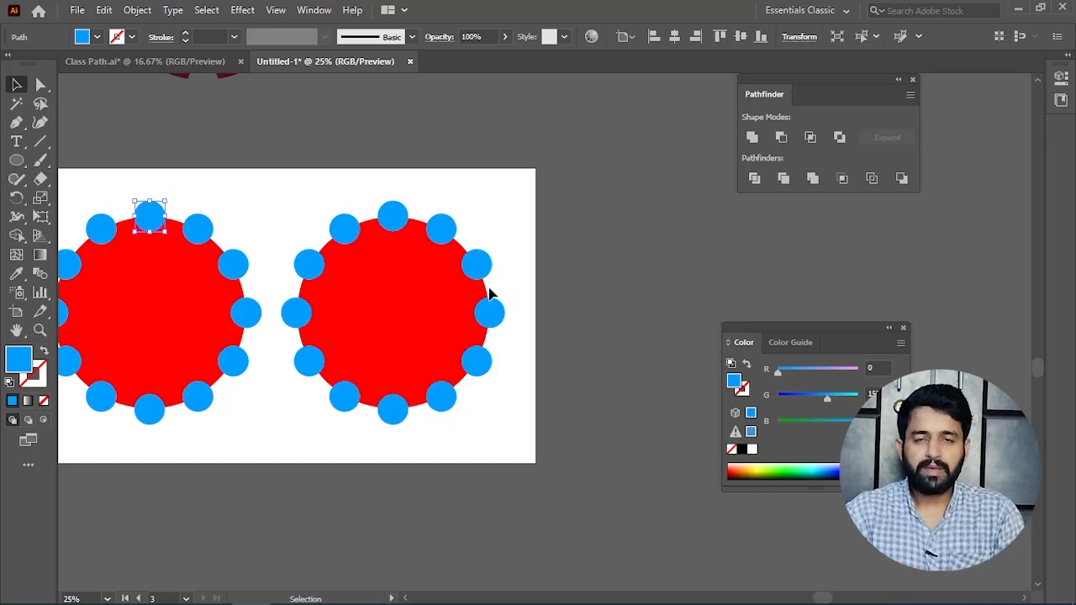
{"action": "right_click", "coordinate": [21, 166]}
{"action": "left_click", "coordinate": [67, 159]}
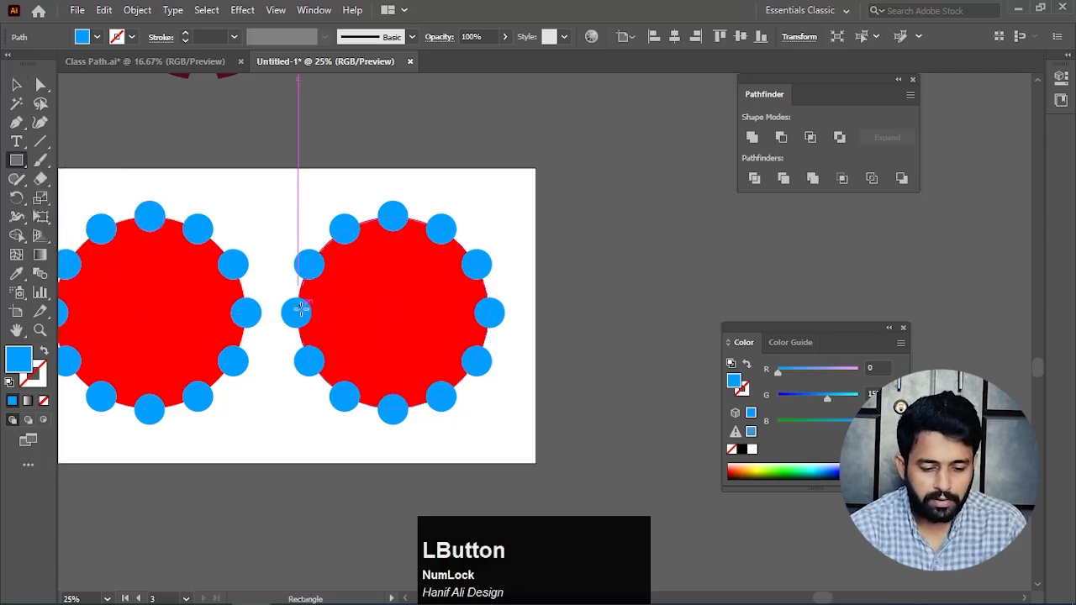
{"action": "left_click_drag", "start_coordinate": [309, 305], "coordinate": [490, 310]}
{"action": "key", "text": "v"}
{"action": "scroll", "coordinate": [434, 338], "scroll_direction": "up", "scroll_amount": 1}
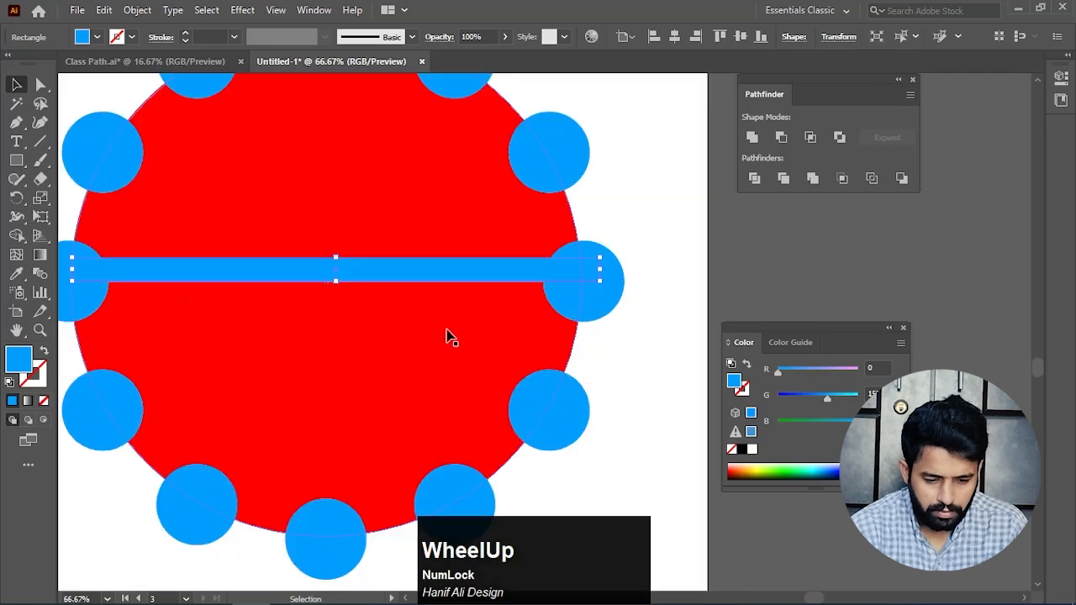
{"action": "scroll", "coordinate": [435, 331], "scroll_direction": "down", "scroll_amount": 1}
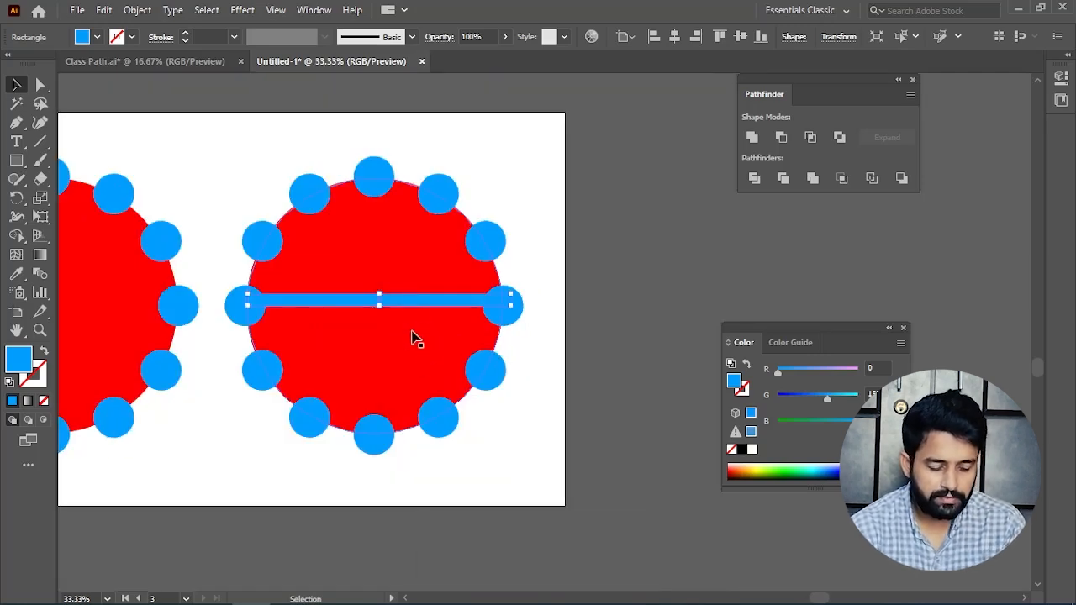
{"action": "left_click", "coordinate": [414, 337], "text": "shift"}
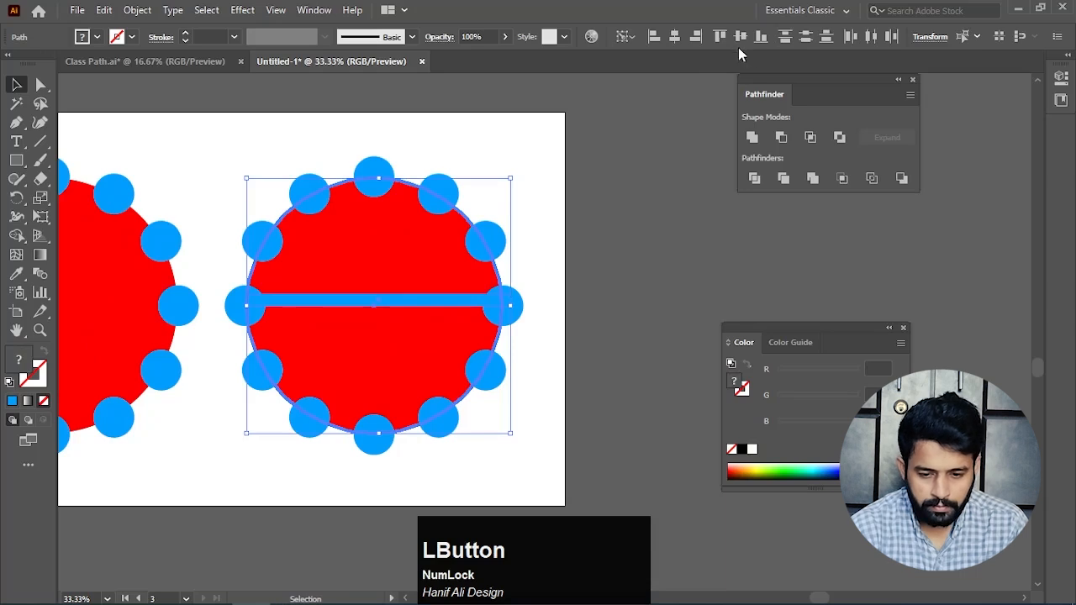
{"action": "left_click", "coordinate": [615, 273]}
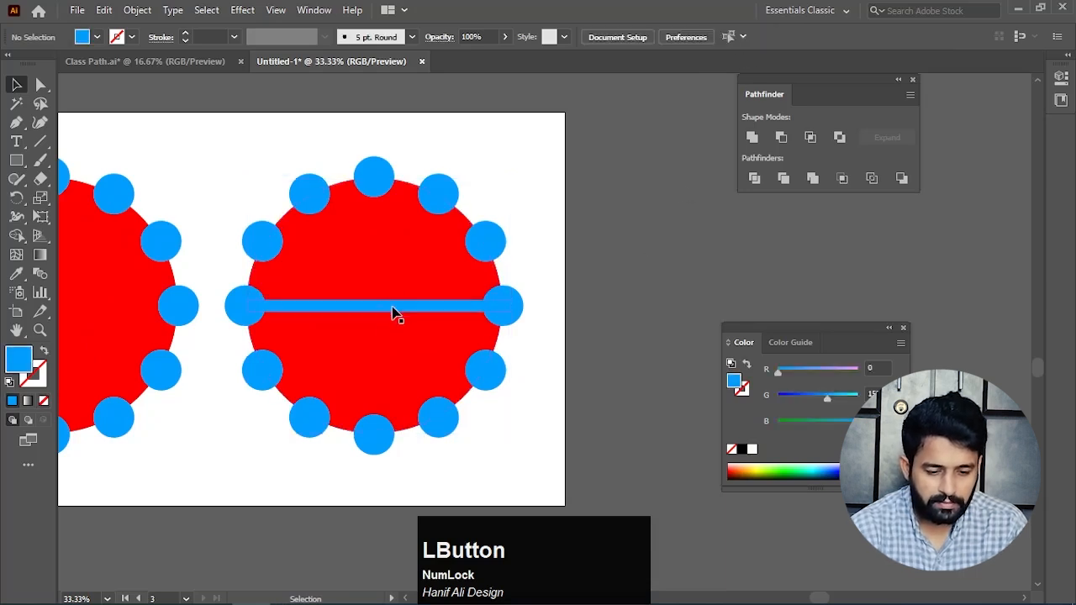
Make a copy of the blue bar rotated 30° about its centre and repeat the rotation four more times
{"action": "left_click", "coordinate": [397, 314]}
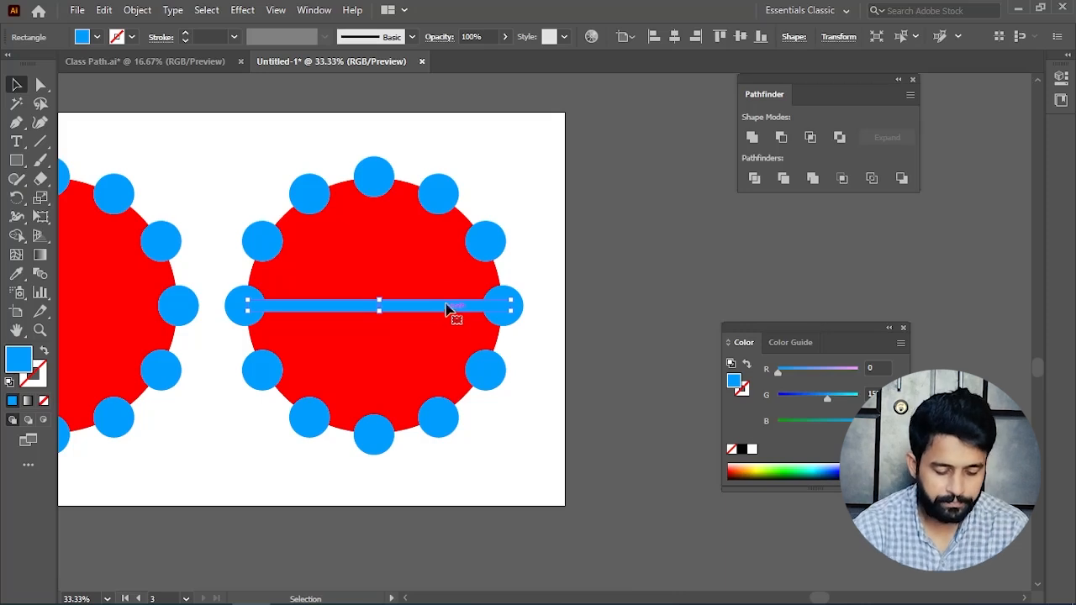
{"action": "key", "text": "r"}
{"action": "left_click", "coordinate": [381, 307], "text": "alt"}
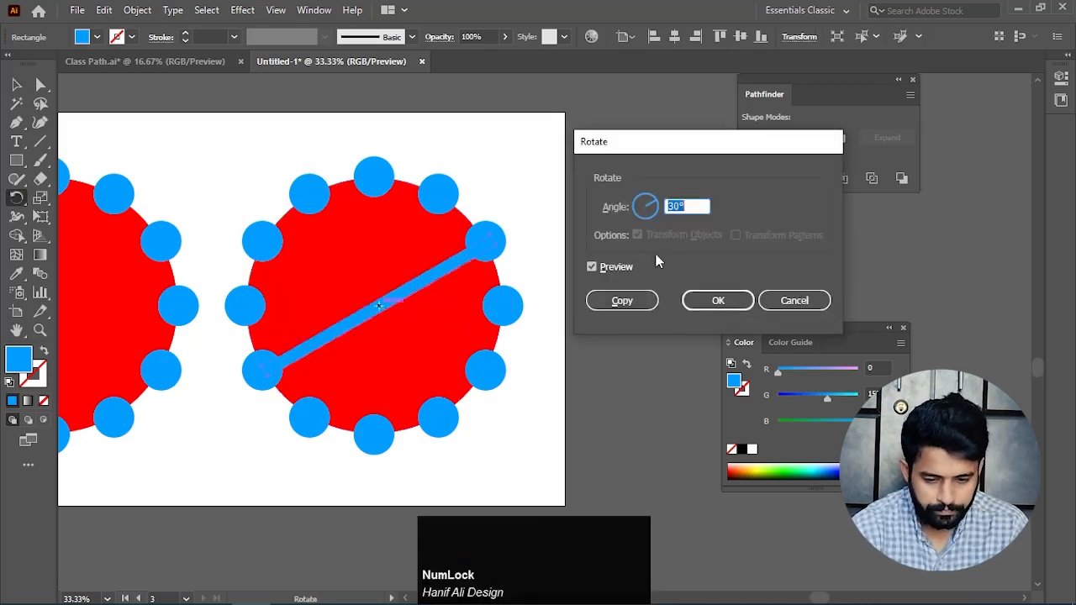
{"action": "left_click", "coordinate": [622, 300]}
{"action": "key", "text": "ctrl+d"}
{"action": "key", "text": "ctrl+d"}
{"action": "key", "text": "ctrl+d"}
{"action": "key", "text": "ctrl+d"}
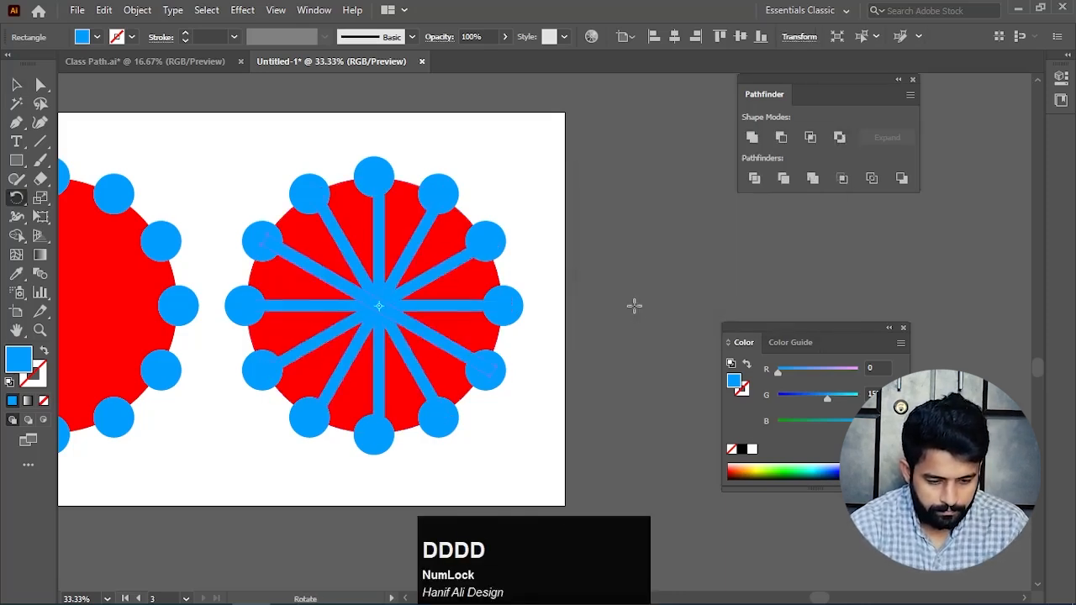
Undo all the rotated bar copies so only the horizontal bar is left
{"action": "key", "text": "ctrl+z"}
{"action": "key", "text": "ctrl+z"}
{"action": "key", "text": "ctrl+z"}
{"action": "key", "text": "ctrl+z"}
{"action": "key", "text": "ctrl+z"}
{"action": "left_click", "coordinate": [639, 309]}
Reduce the thickness of the horizontal blue bar across the right red circle
{"action": "scroll", "coordinate": [462, 325], "scroll_direction": "up", "scroll_amount": 2}
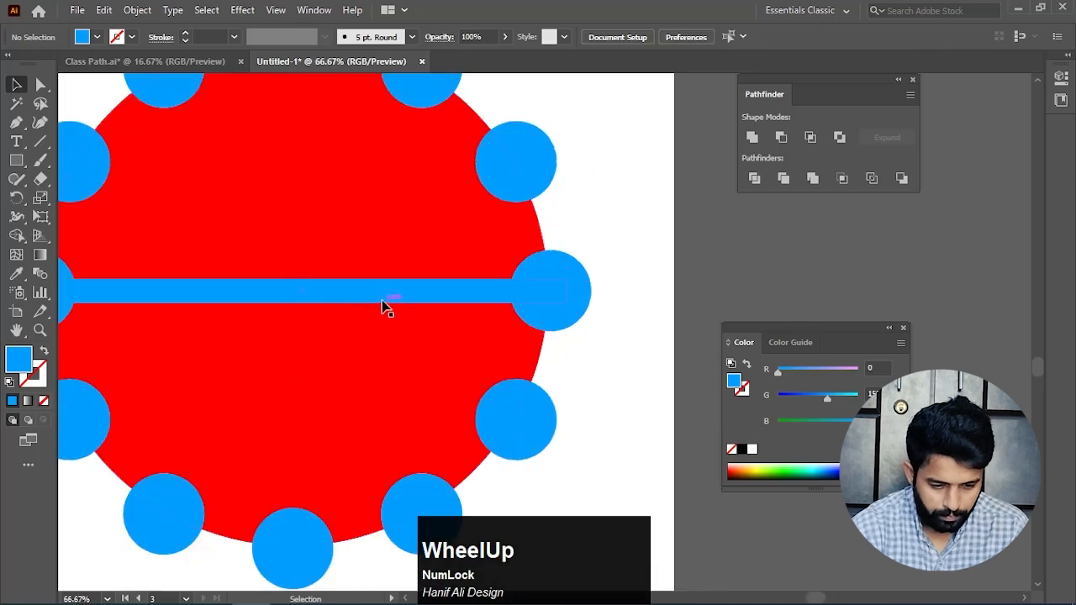
{"action": "left_click", "coordinate": [305, 300]}
{"action": "left_click_drag", "start_coordinate": [328, 302], "coordinate": [433, 303]}
{"action": "scroll", "coordinate": [433, 304], "scroll_direction": "down", "scroll_amount": 2}
{"action": "left_click", "coordinate": [446, 306]}
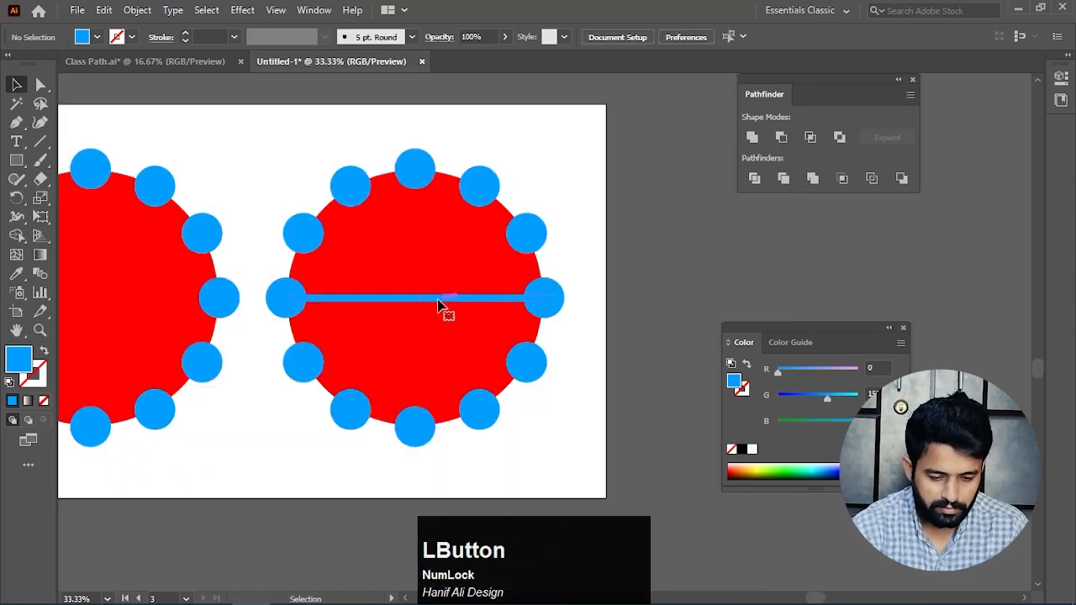
Copy the thinner bar rotated 30° about its centre and repeat four more times to form twelve spokes
{"action": "scroll", "coordinate": [423, 314], "scroll_direction": "up", "scroll_amount": 3}
{"action": "left_click", "coordinate": [21, 197]}
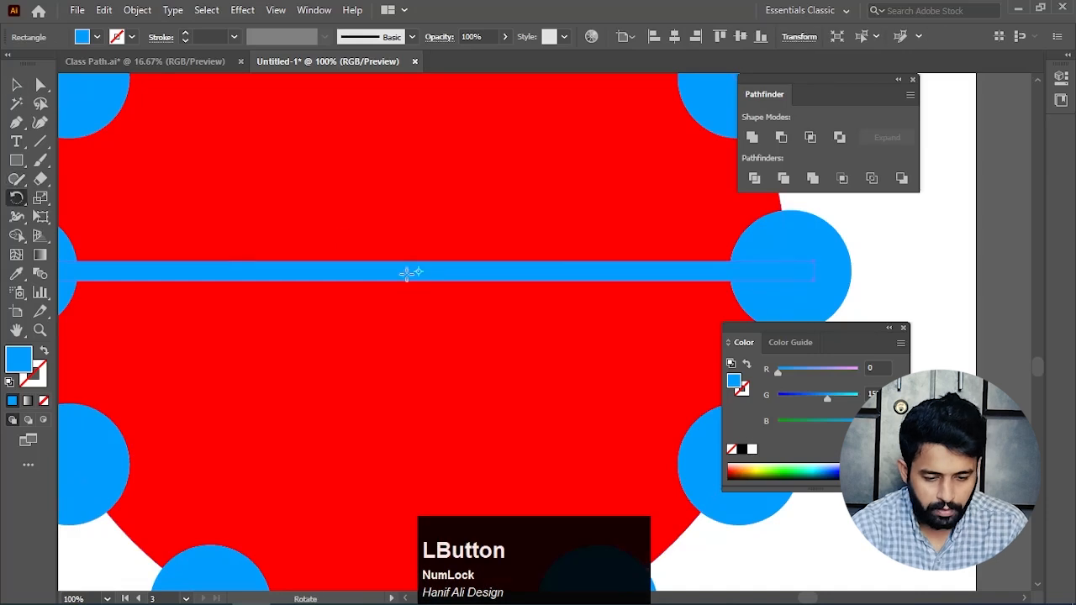
{"action": "left_click", "coordinate": [418, 271], "text": "alt"}
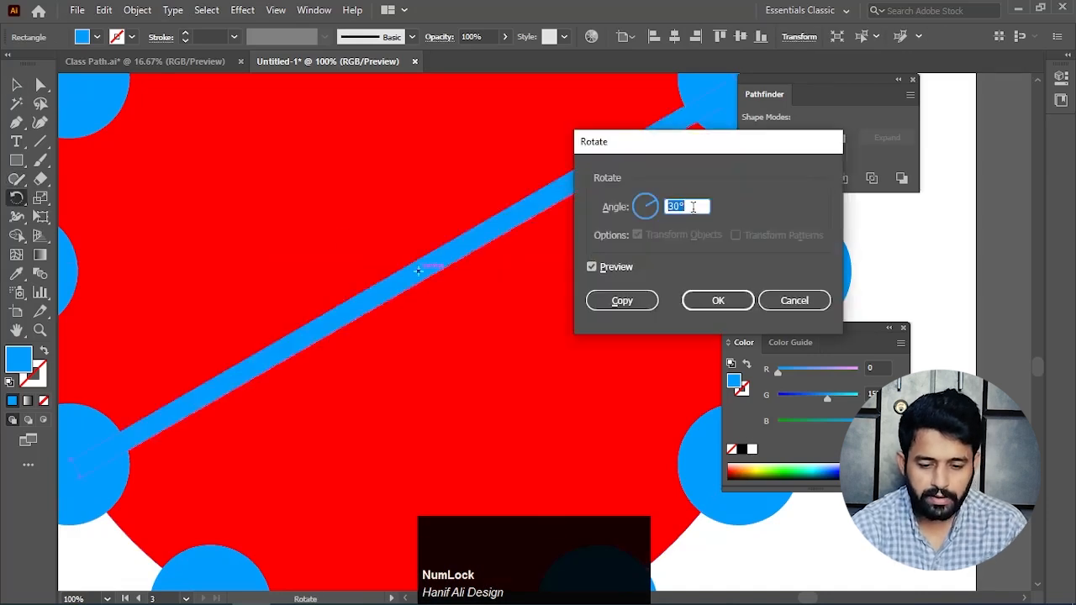
{"action": "left_click", "coordinate": [622, 300]}
{"action": "scroll", "coordinate": [533, 333], "scroll_direction": "down", "scroll_amount": 4}
{"action": "key", "text": "ctrl+d"}
{"action": "key", "text": "ctrl+d"}
{"action": "key", "text": "ctrl+d"}
{"action": "key", "text": "ctrl+d"}
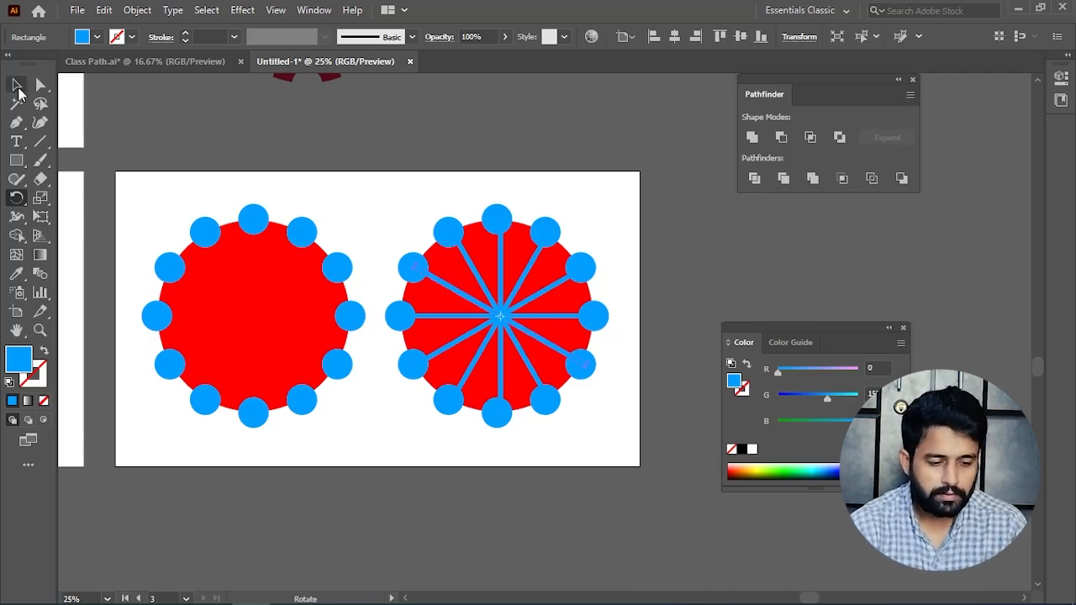
Apply the Merge pathfinder to the right red circle with its blue circles and spokes, and ungroup the result
{"action": "left_click", "coordinate": [17, 85]}
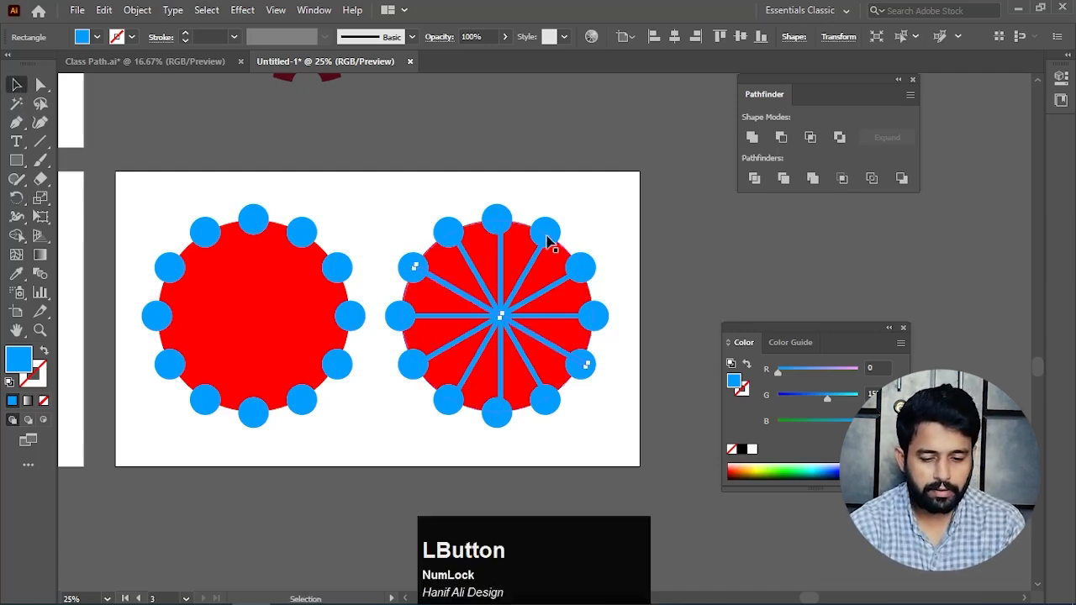
{"action": "left_click_drag", "start_coordinate": [617, 197], "coordinate": [381, 431]}
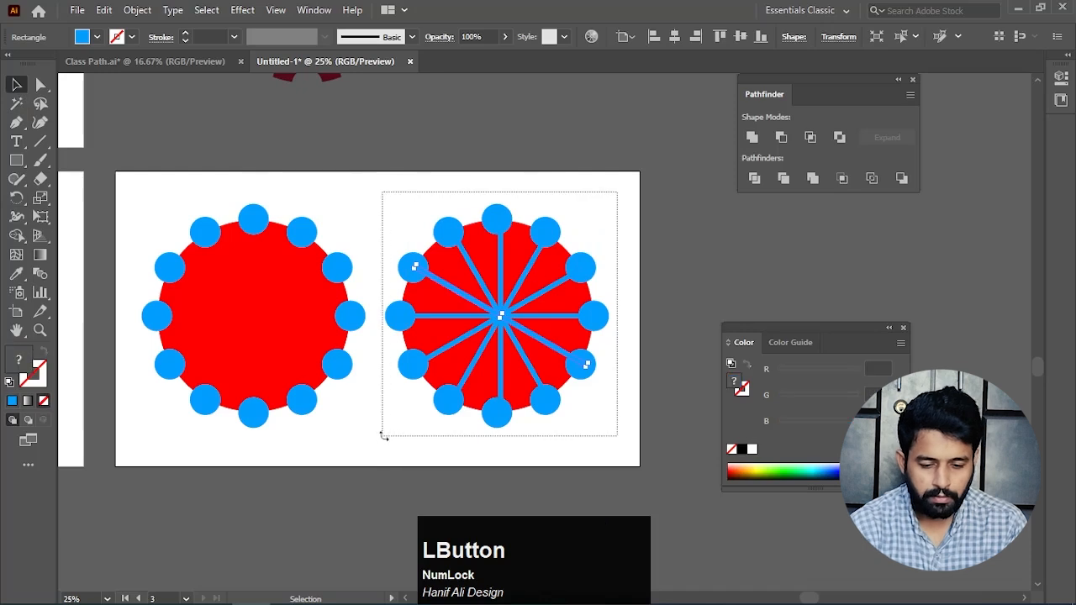
{"action": "left_click", "coordinate": [812, 180]}
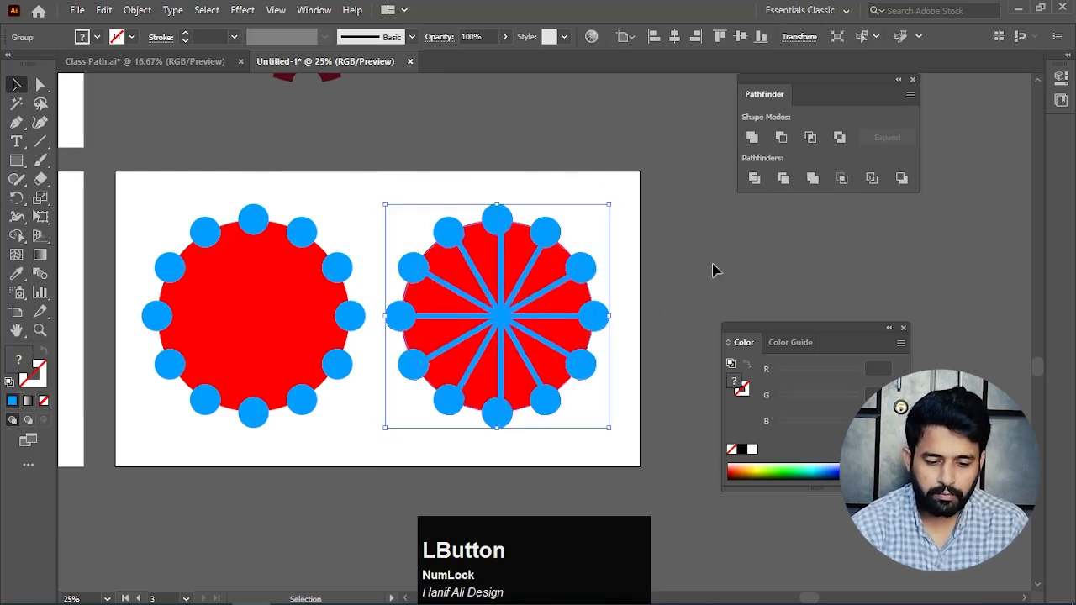
{"action": "left_click", "coordinate": [669, 271]}
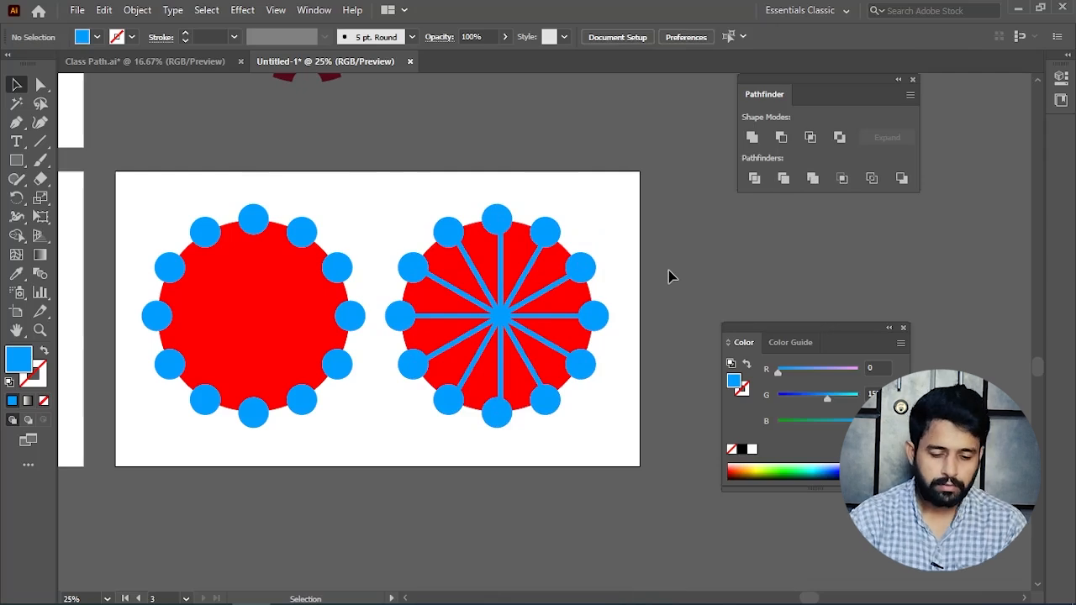
{"action": "left_click", "coordinate": [555, 303]}
{"action": "key", "text": "ctrl+shift"}
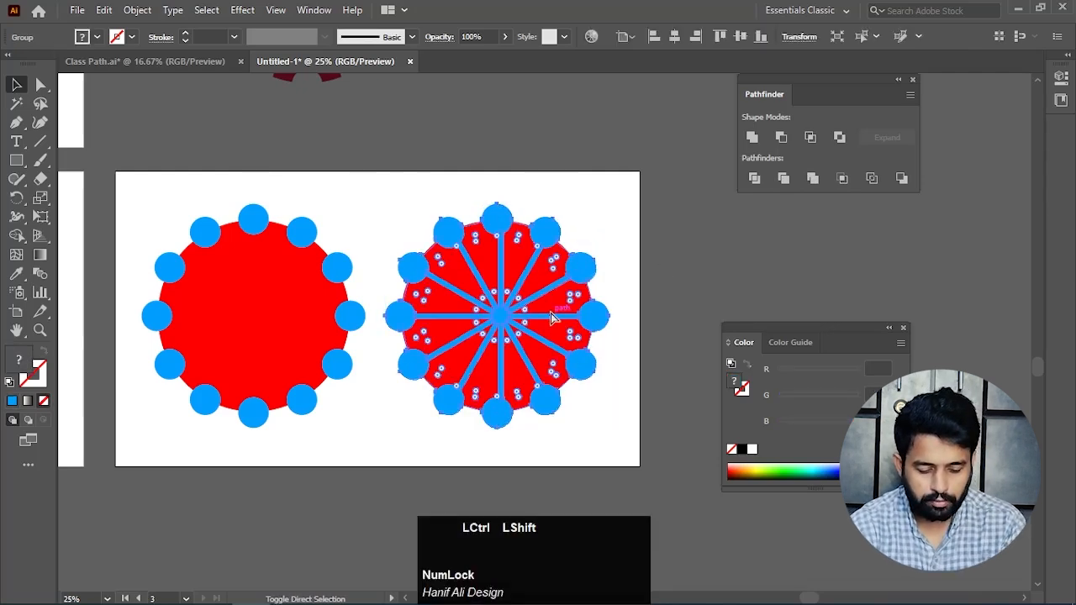
{"action": "key", "text": "ctrl+shift+g"}
{"action": "left_click", "coordinate": [679, 256]}
Move the merged blue spoke shape off the red pieces to the empty area right of the artboard
{"action": "scroll", "coordinate": [679, 295], "scroll_direction": "down", "scroll_amount": 1}
{"action": "left_click_drag", "start_coordinate": [599, 322], "coordinate": [543, 302]}
{"action": "left_click_drag", "start_coordinate": [567, 264], "coordinate": [743, 236]}
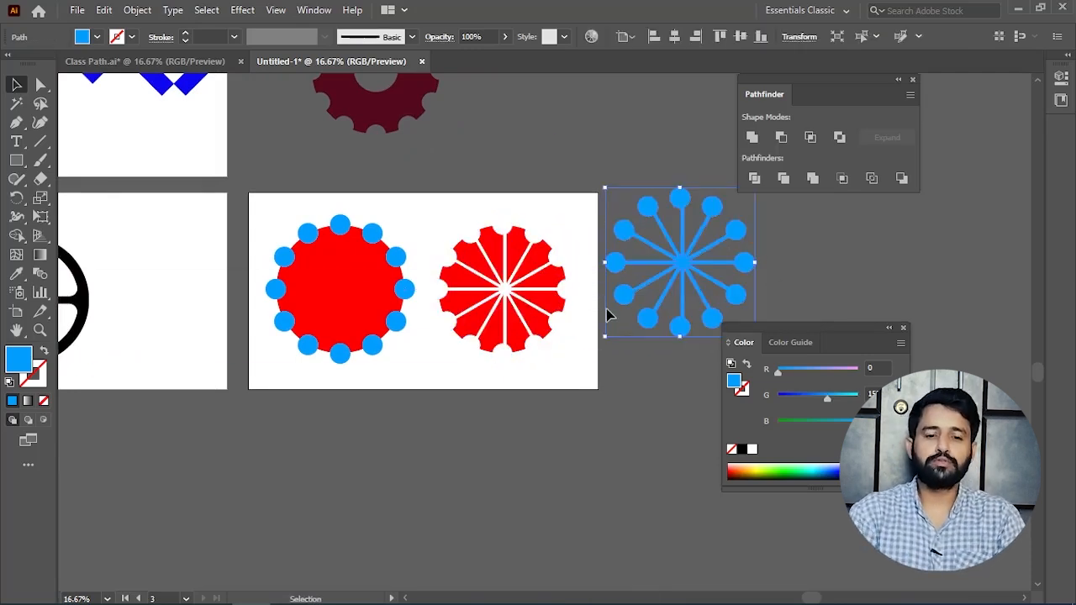
Draw a small red circle in the empty area below the artboard that holds the two large red circles
{"action": "scroll", "coordinate": [449, 344], "scroll_direction": "up", "scroll_amount": 3}
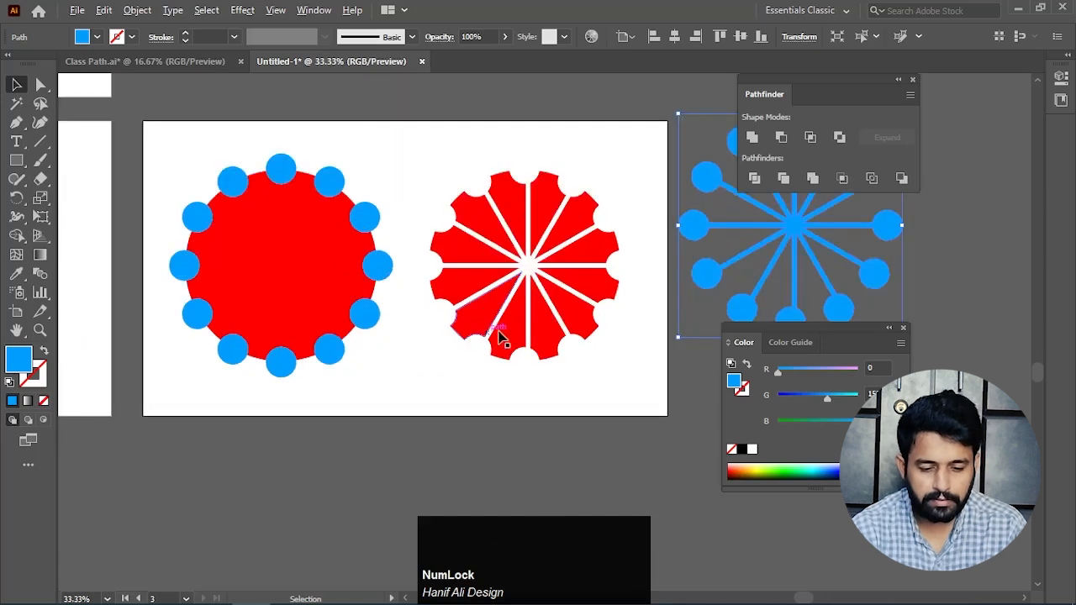
{"action": "scroll", "coordinate": [542, 311], "scroll_direction": "down", "scroll_amount": 2}
{"action": "left_click", "coordinate": [540, 314]}
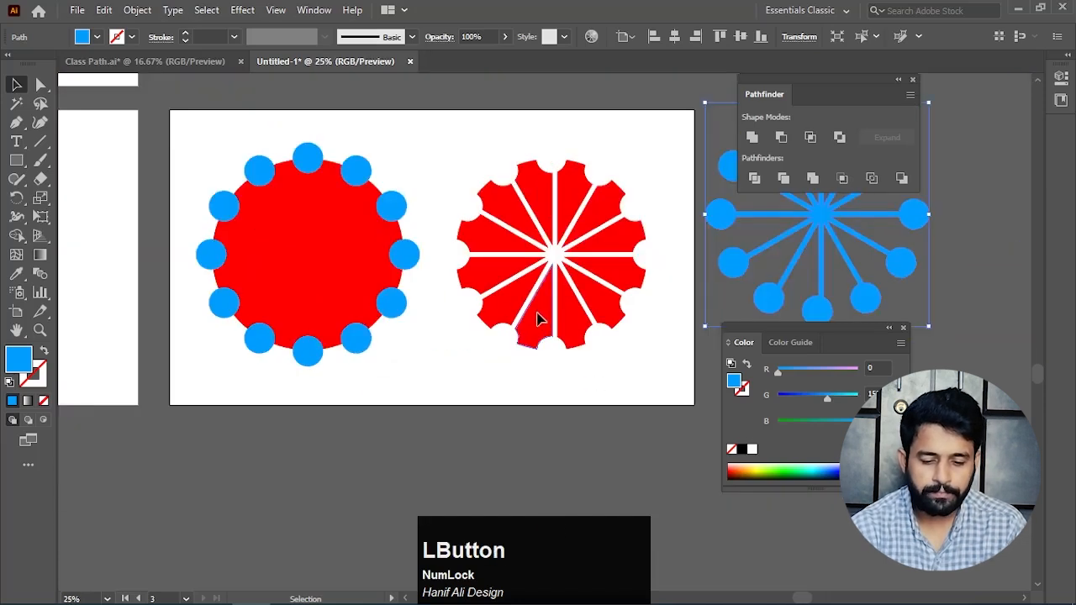
{"action": "left_click", "coordinate": [572, 320]}
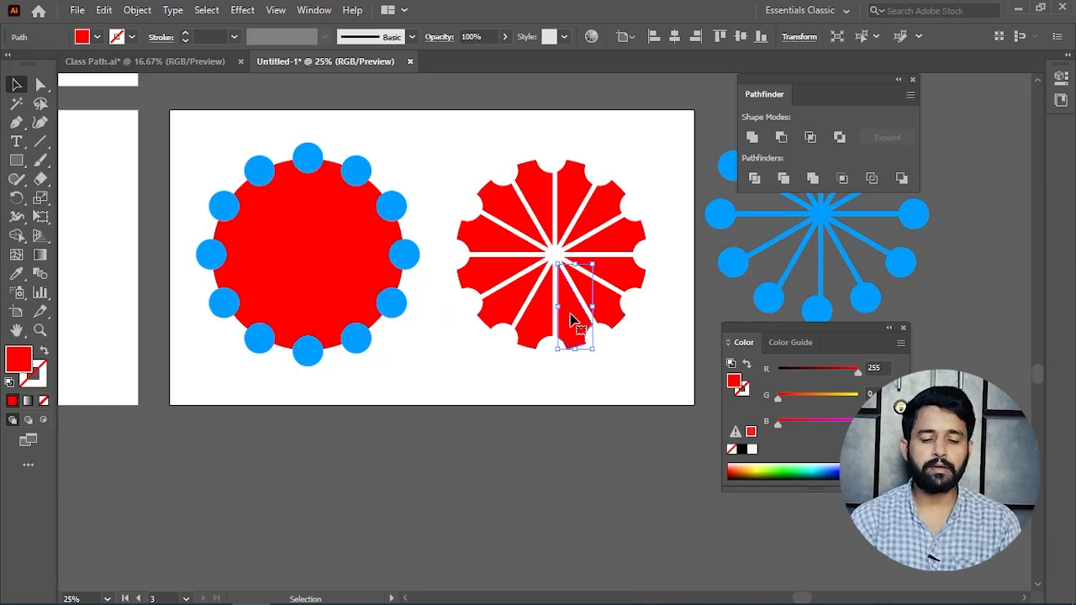
{"action": "scroll", "coordinate": [594, 362], "scroll_direction": "down", "scroll_amount": 1}
{"action": "left_click_drag", "start_coordinate": [541, 392], "coordinate": [547, 272]}
{"action": "key", "text": "l"}
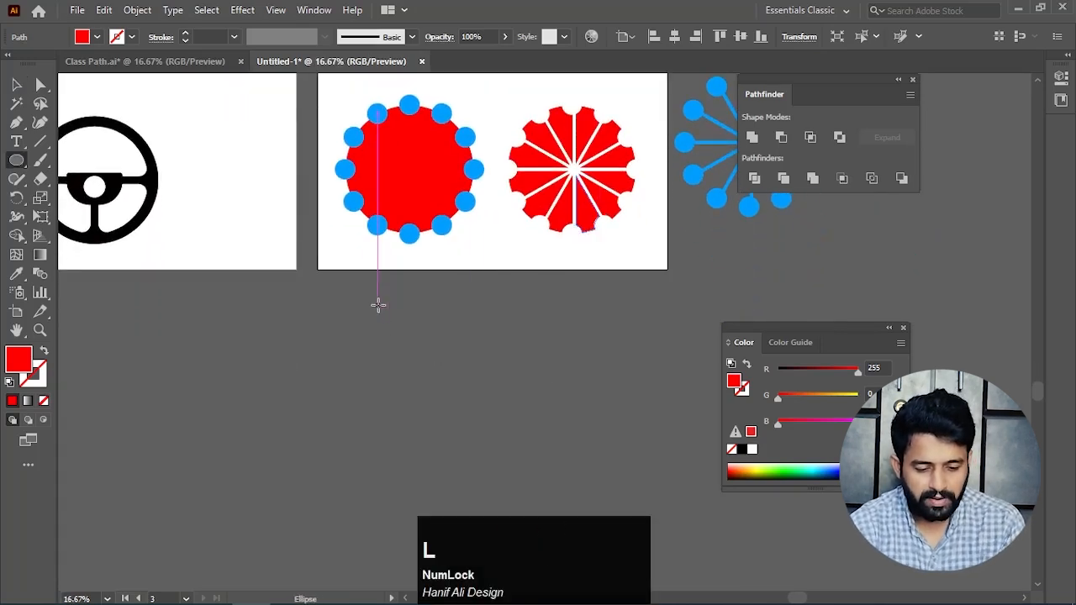
{"action": "left_click_drag", "start_coordinate": [387, 308], "coordinate": [452, 374]}
{"action": "key", "text": "v"}
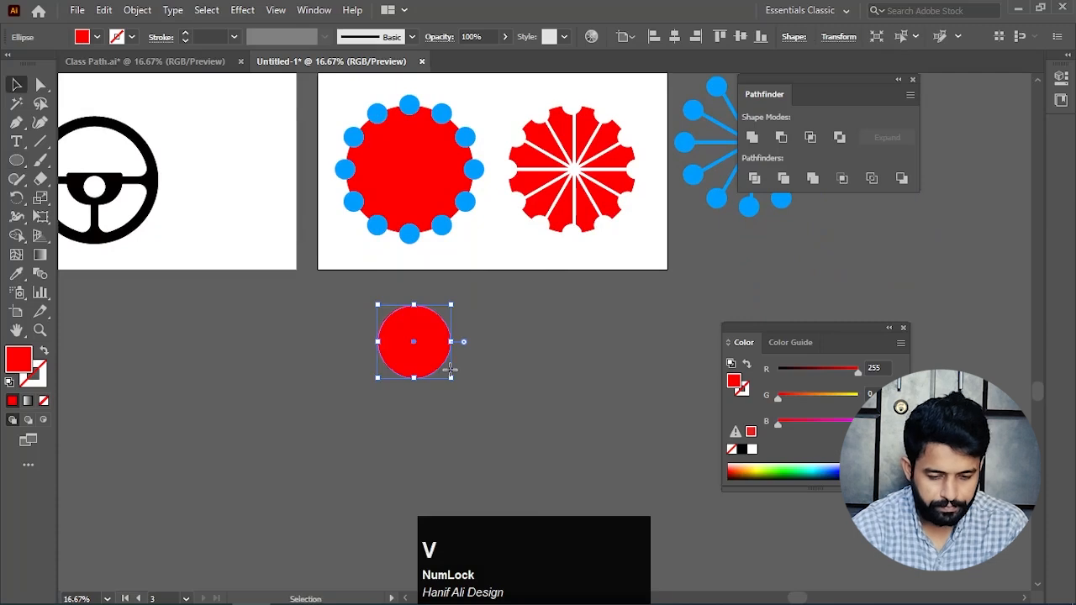
Move the new red circle onto the steering wheel's artboard and shift the steering wheel off toward the artboard's lower-left corner
{"action": "scroll", "coordinate": [468, 370], "scroll_direction": "down", "scroll_amount": 1}
{"action": "key", "text": "space"}
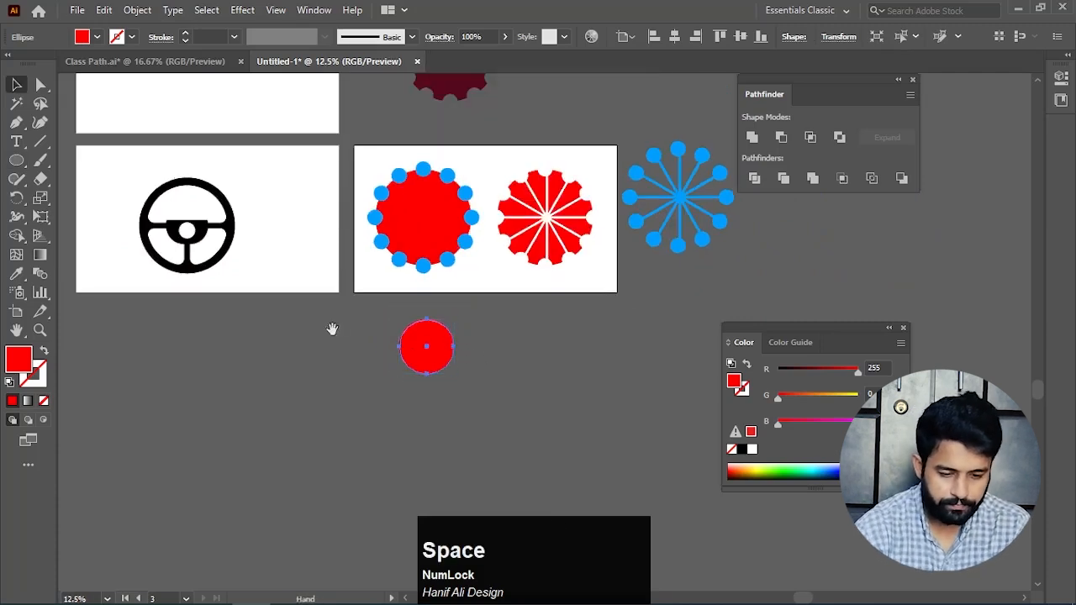
{"action": "left_click_drag", "start_coordinate": [331, 329], "coordinate": [483, 439]}
{"action": "left_click_drag", "start_coordinate": [546, 454], "coordinate": [383, 310]}
{"action": "left_click_drag", "start_coordinate": [322, 351], "coordinate": [211, 439]}
Copy the red circle sideways and repeat the copy to form a row of four overlapping circles
{"action": "left_click_drag", "start_coordinate": [387, 333], "coordinate": [308, 341]}
{"action": "key", "text": "ctrl+d"}
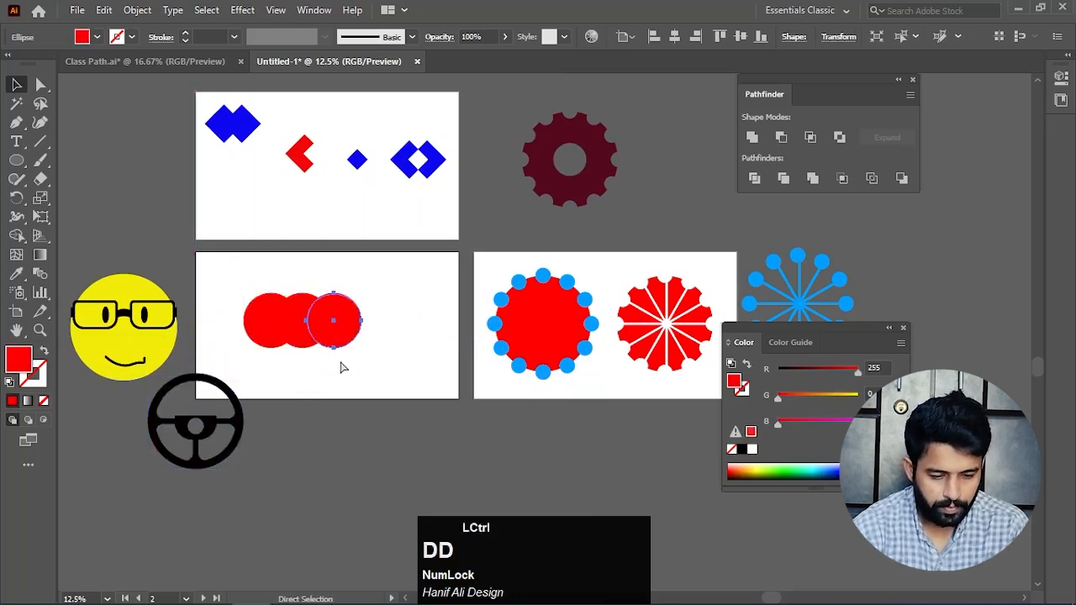
{"action": "key", "text": "ctrl+d"}
{"action": "left_click", "coordinate": [353, 389]}
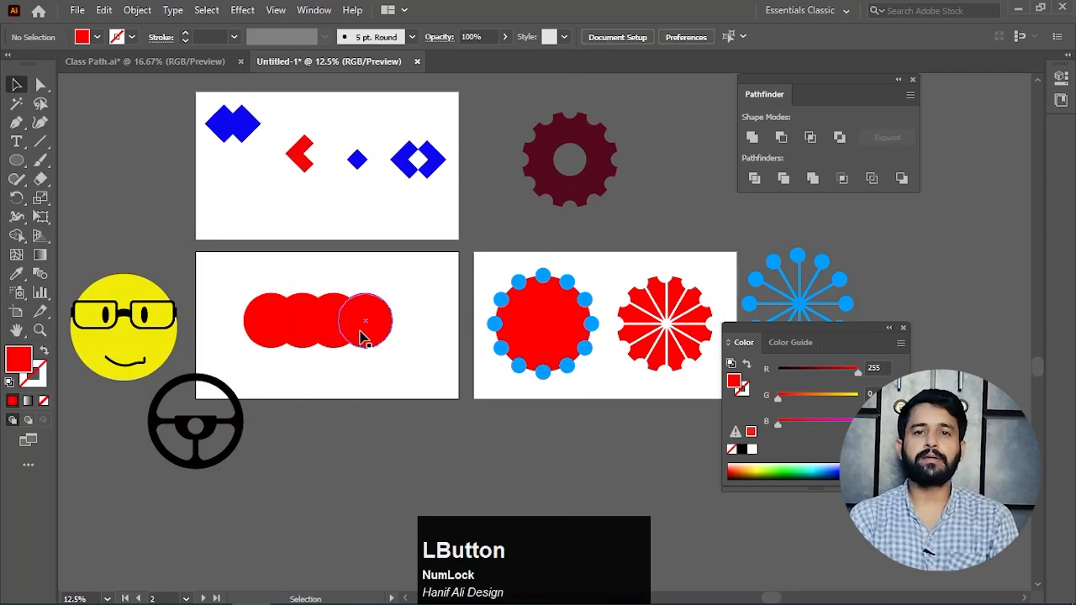
Recolour the two leftmost circles of the row with the dark blue sampled from the overlapping diamonds
{"action": "left_click", "coordinate": [301, 326]}
{"action": "left_click_drag", "start_coordinate": [294, 366], "coordinate": [263, 295]}
{"action": "key", "text": "i"}
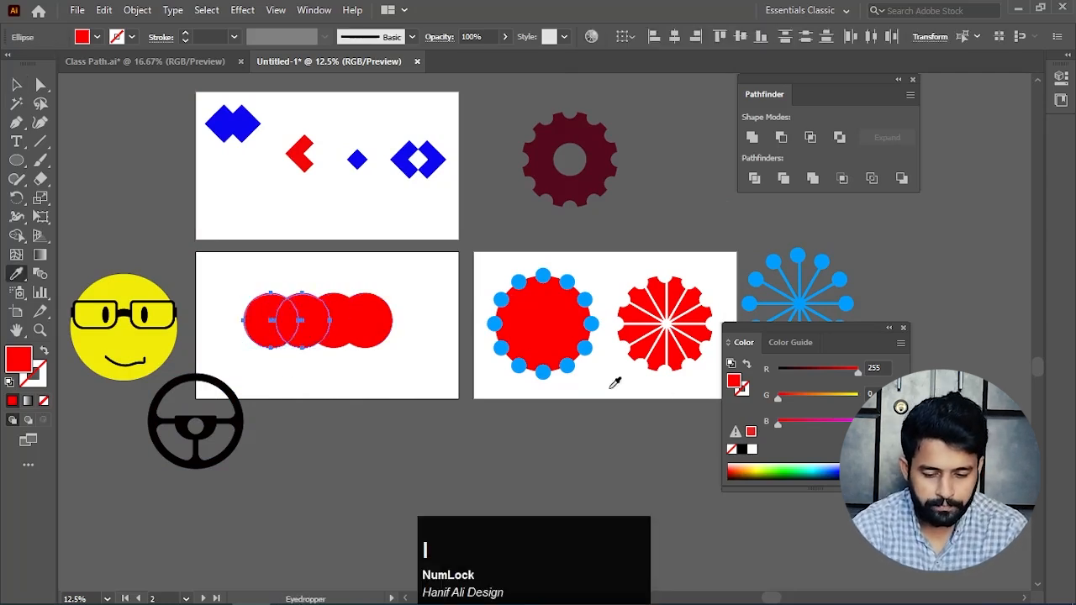
{"action": "left_click", "coordinate": [252, 125]}
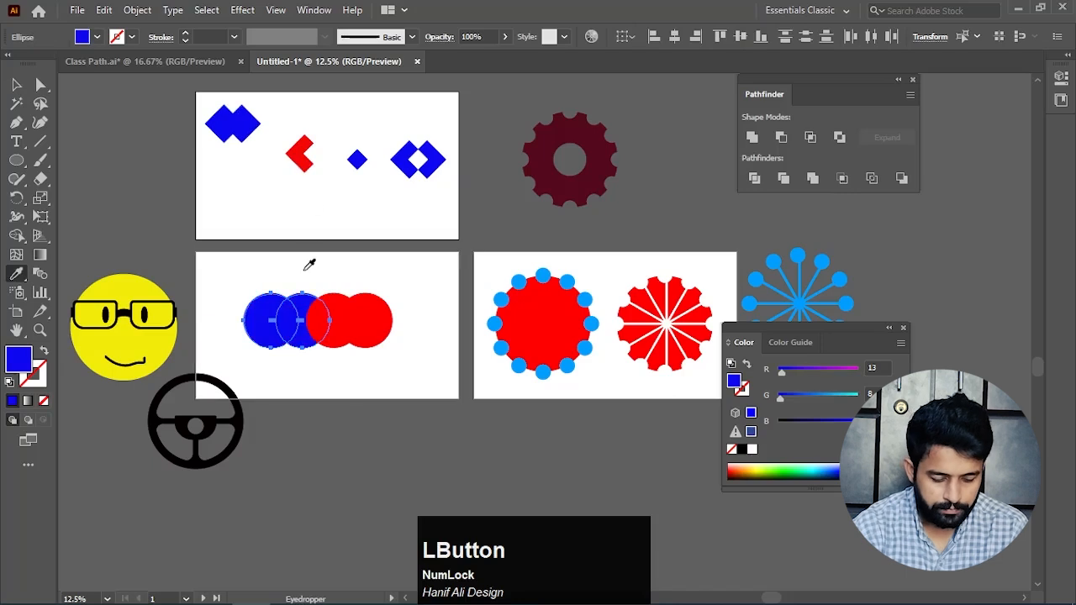
{"action": "key", "text": "c"}
{"action": "key", "text": "v"}
{"action": "scroll", "coordinate": [367, 373], "scroll_direction": "up", "scroll_amount": 1}
{"action": "left_click", "coordinate": [361, 370]}
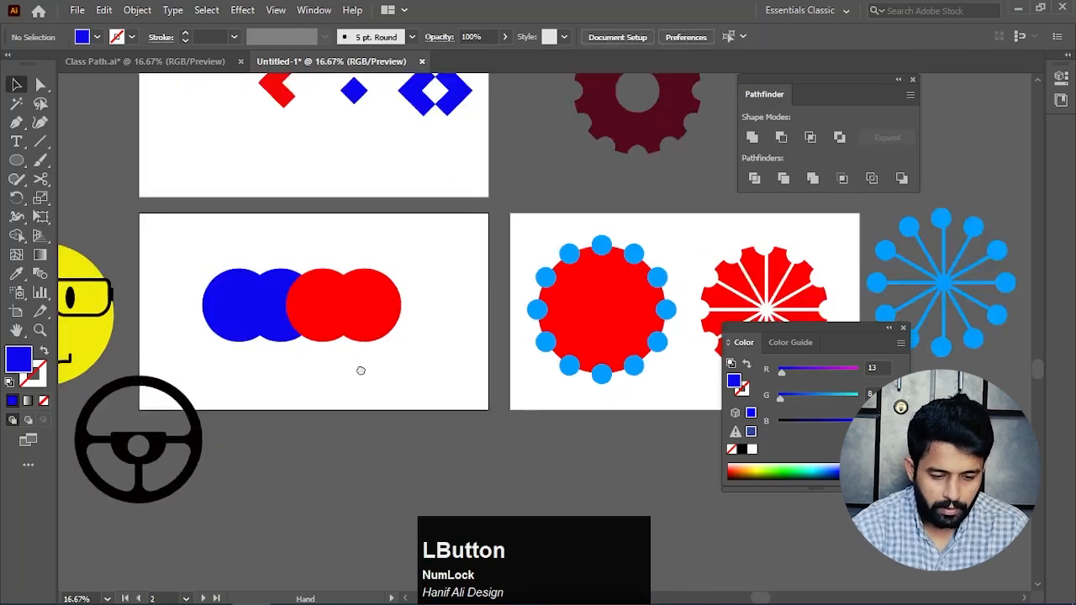
Apply the Merge pathfinder to all four overlapping blue and red circles
{"action": "key", "text": "space"}
{"action": "left_click_drag", "start_coordinate": [361, 370], "coordinate": [440, 391]}
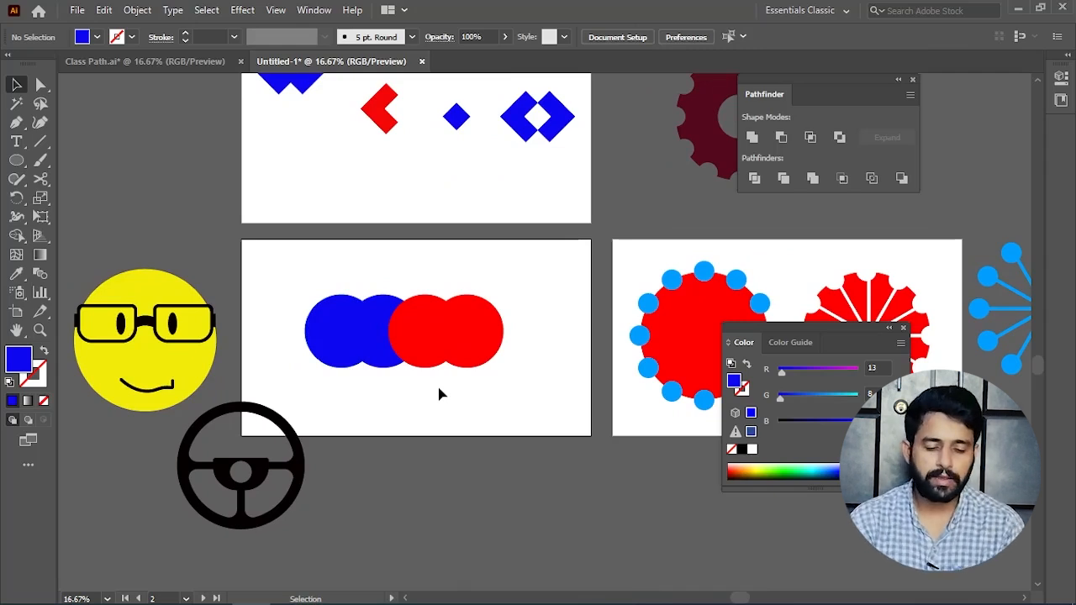
{"action": "left_click_drag", "start_coordinate": [518, 282], "coordinate": [293, 341]}
{"action": "left_click", "coordinate": [812, 178]}
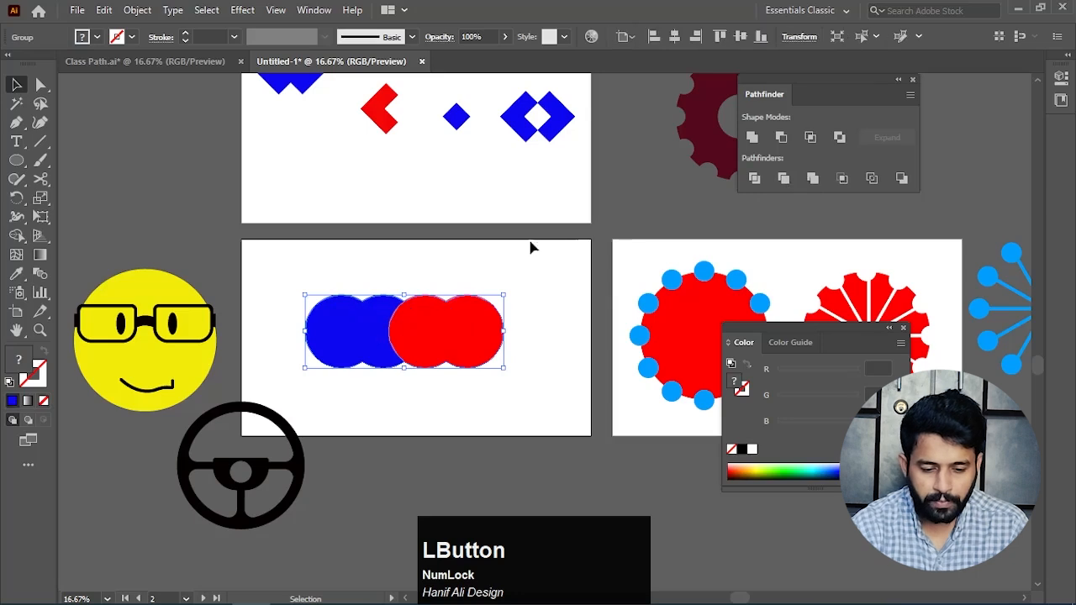
{"action": "left_click", "coordinate": [559, 317]}
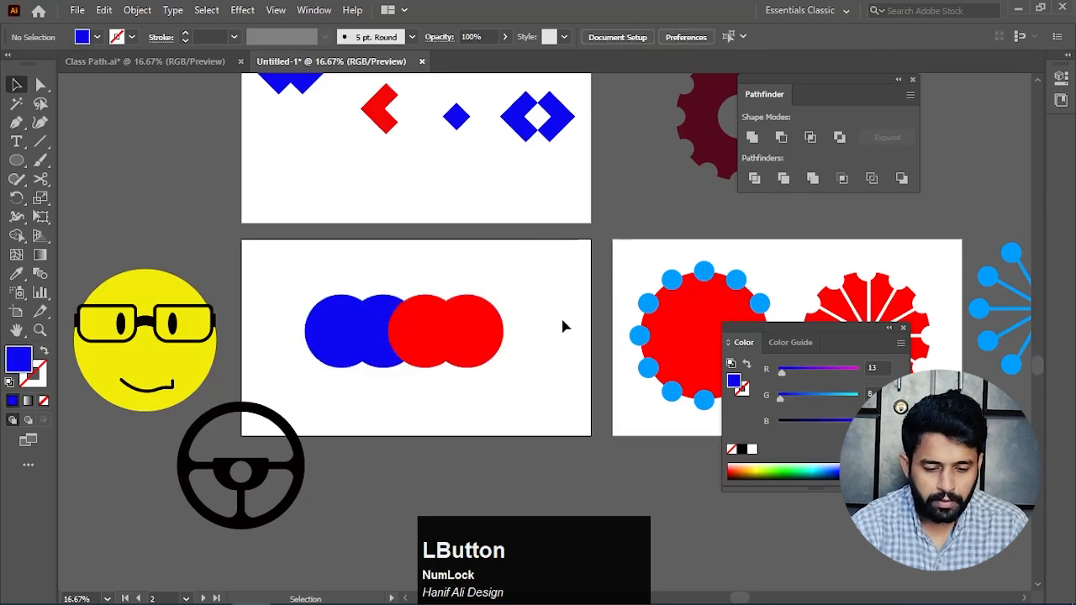
Ungroup the merged circles and move the red shape away from the blue shape
{"action": "left_click", "coordinate": [445, 344]}
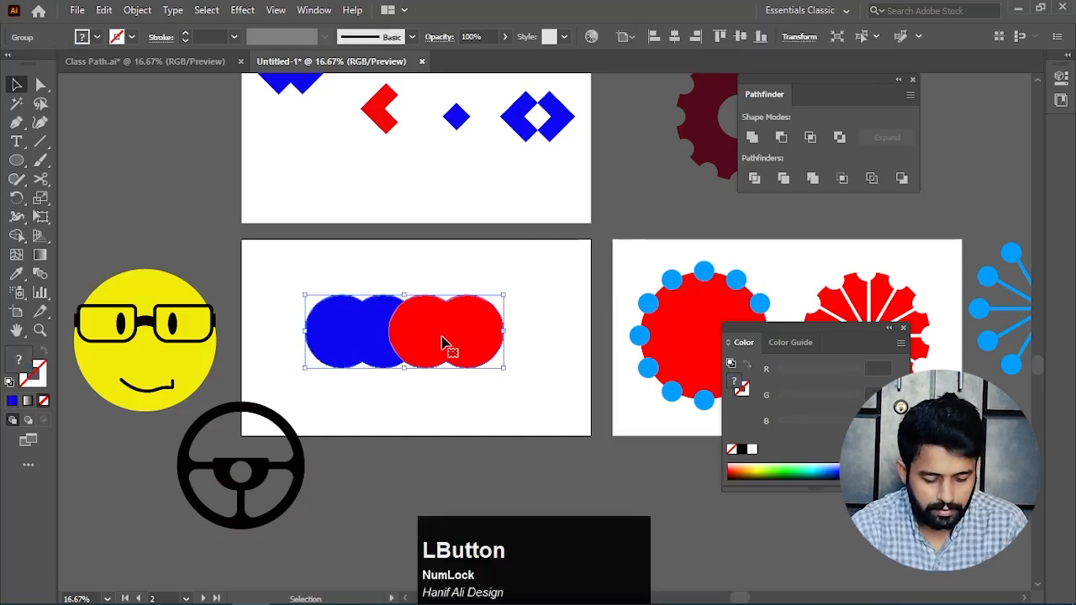
{"action": "right_click", "coordinate": [445, 343]}
{"action": "left_click", "coordinate": [494, 194]}
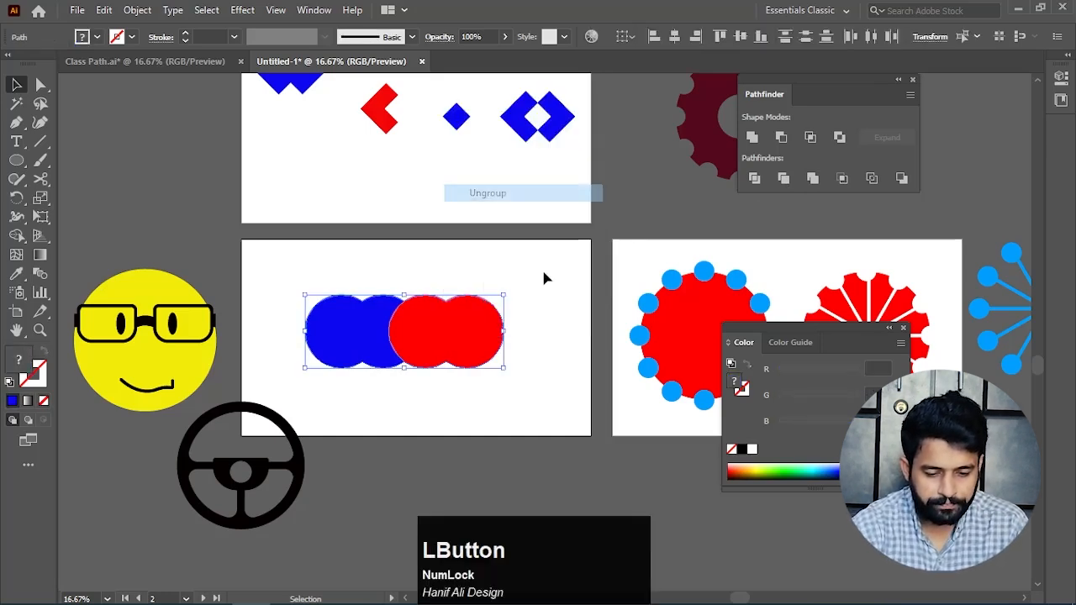
{"action": "left_click", "coordinate": [541, 267]}
{"action": "left_click_drag", "start_coordinate": [473, 332], "coordinate": [520, 333]}
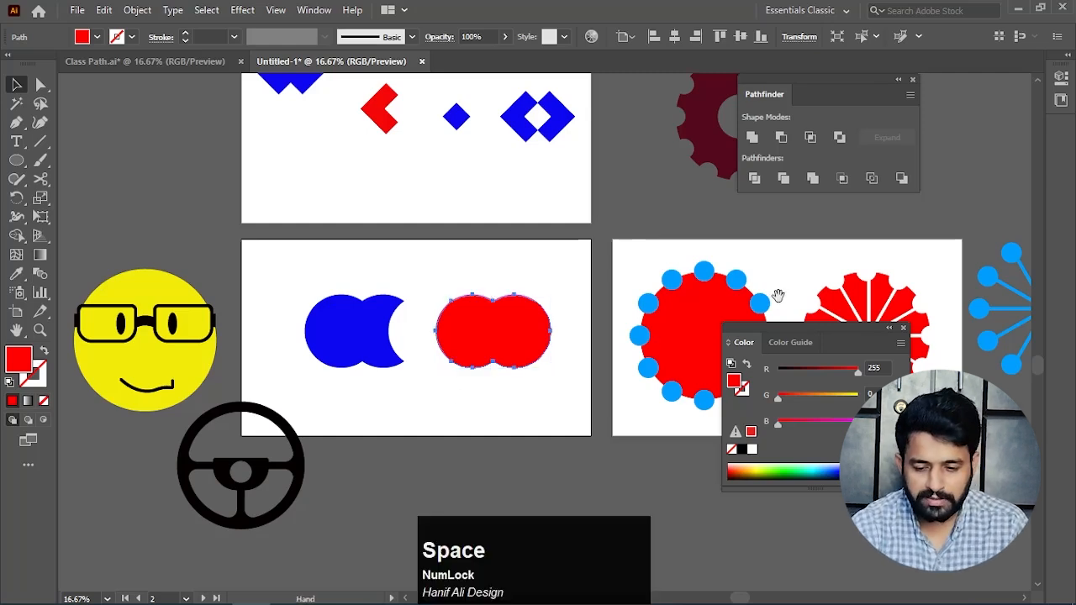
Reposition the Pathfinder panel and delete the merged blue and red shapes from the middle artboard
{"action": "left_click_drag", "start_coordinate": [756, 264], "coordinate": [484, 311]}
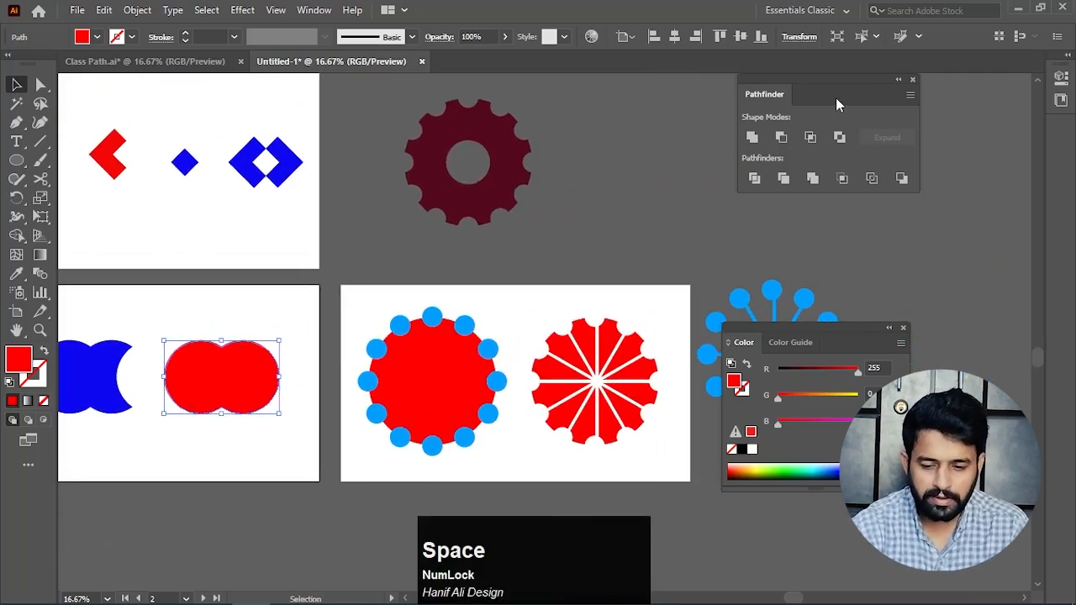
{"action": "left_click_drag", "start_coordinate": [835, 98], "coordinate": [736, 118]}
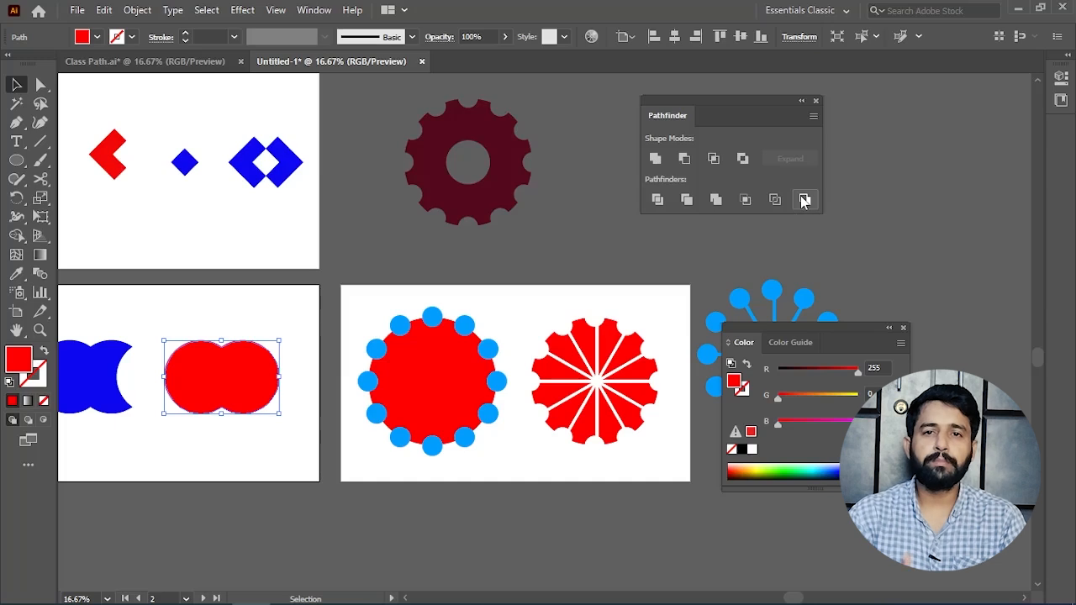
{"action": "scroll", "coordinate": [390, 433], "scroll_direction": "down", "scroll_amount": 2}
{"action": "left_click_drag", "start_coordinate": [391, 437], "coordinate": [518, 344]}
{"action": "left_click_drag", "start_coordinate": [484, 281], "coordinate": [351, 338]}
{"action": "key", "text": "Delete"}
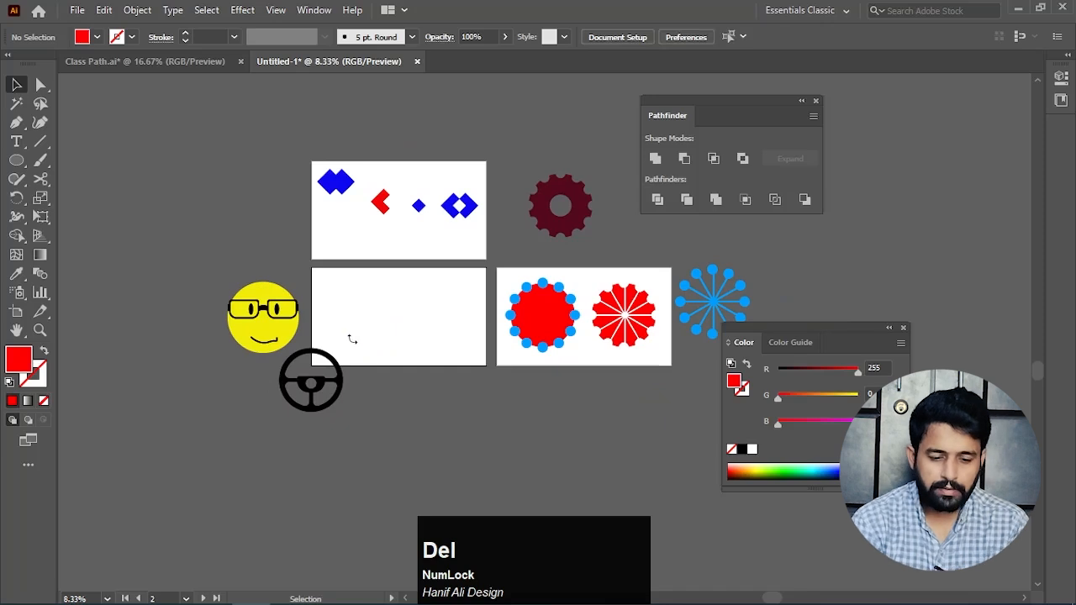
Move the steering wheel clear of the artboard to the empty area below the yellow smiley
{"action": "left_click_drag", "start_coordinate": [336, 357], "coordinate": [279, 406]}
{"action": "scroll", "coordinate": [403, 370], "scroll_direction": "up", "scroll_amount": 1}
{"action": "left_click_drag", "start_coordinate": [412, 380], "coordinate": [409, 343]}
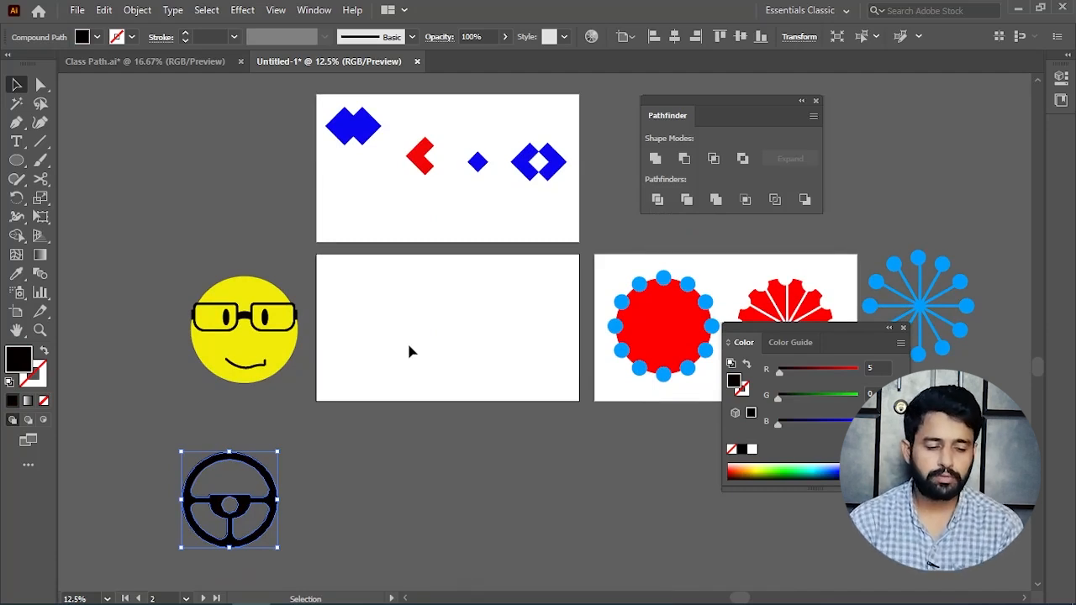
Draw a circle on the empty artboard and fill it with the red sampled from the large red circle
{"action": "left_click", "coordinate": [16, 159]}
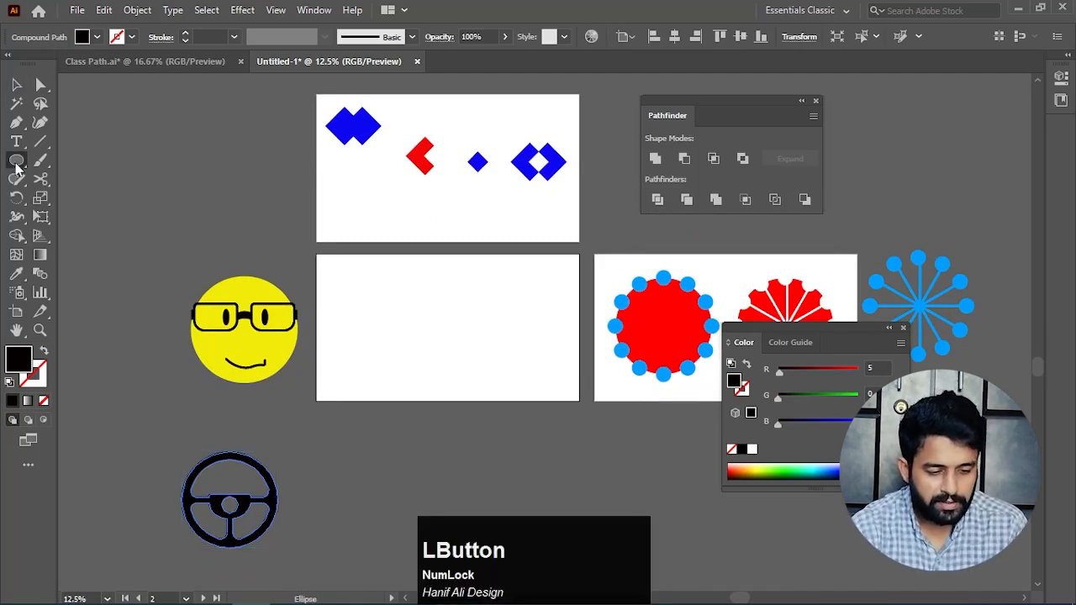
{"action": "left_click_drag", "start_coordinate": [380, 279], "coordinate": [424, 322]}
{"action": "key", "text": "v"}
{"action": "key", "text": "i"}
{"action": "left_click", "coordinate": [632, 349]}
{"action": "key", "text": "v"}
{"action": "left_click", "coordinate": [542, 382]}
{"action": "scroll", "coordinate": [453, 404], "scroll_direction": "up", "scroll_amount": 2}
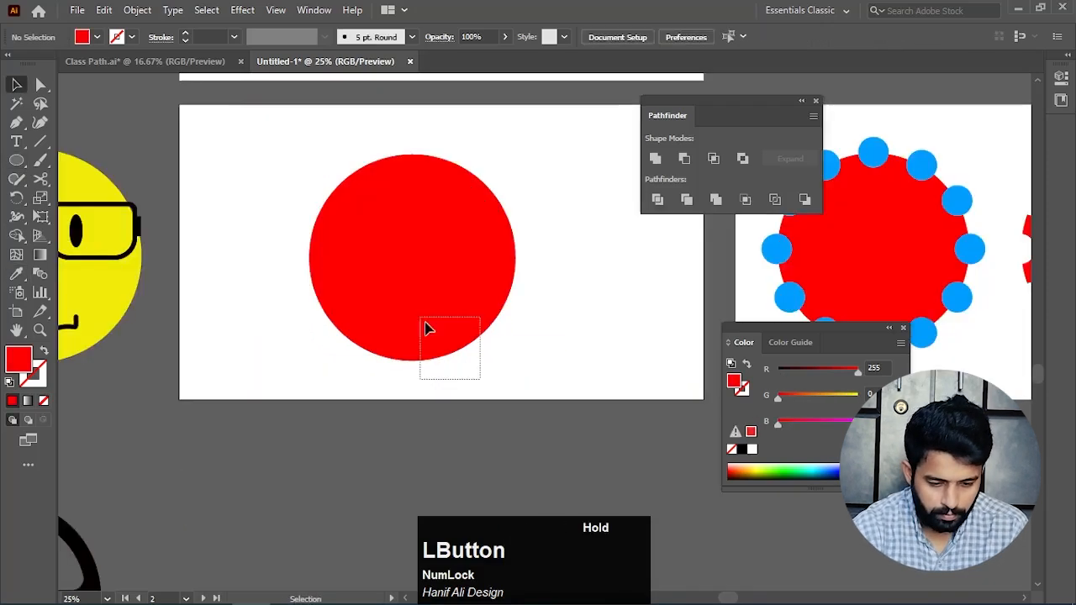
Duplicate the red circle in place, shrink the copy slightly about its centre, and apply Minus Front to leave a thin ring
{"action": "key", "text": "ctrl+c"}
{"action": "key", "text": "ctrl+f"}
{"action": "left_click_drag", "start_coordinate": [515, 361], "coordinate": [502, 348]}
{"action": "left_click_drag", "start_coordinate": [522, 366], "coordinate": [471, 315]}
{"action": "left_click", "coordinate": [684, 158]}
{"action": "left_click", "coordinate": [580, 201]}
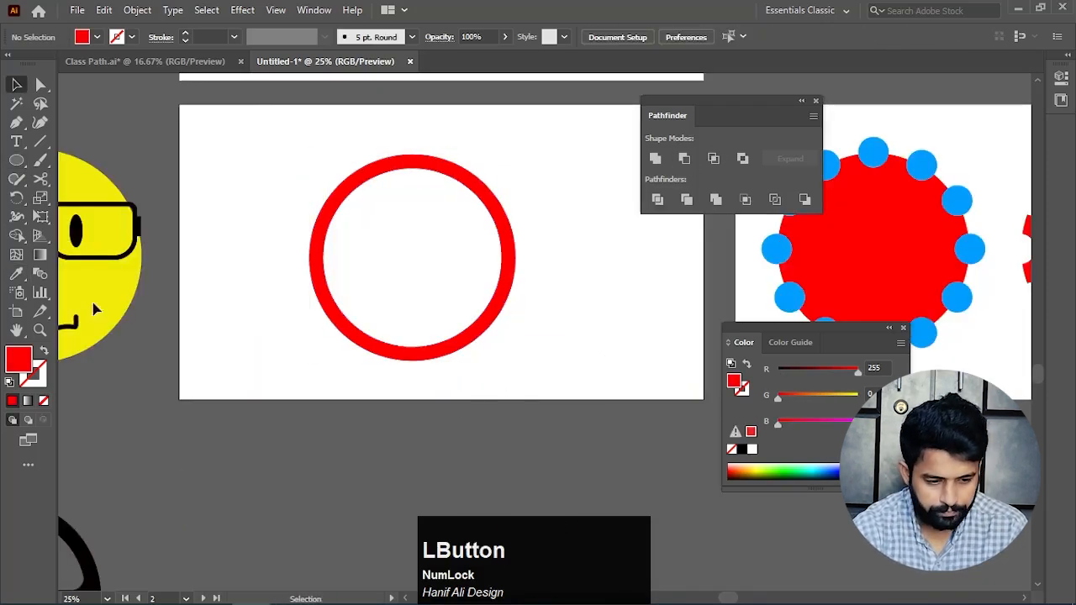
Draw a seven-pointed star over the red ring and fill it with the light blue of the small circles
{"action": "right_click", "coordinate": [15, 160]}
{"action": "left_click", "coordinate": [82, 235]}
{"action": "key", "text": "Down"}
{"action": "key", "text": "Down"}
{"action": "left_click_drag", "start_coordinate": [384, 224], "coordinate": [446, 247]}
{"action": "key", "text": "Up"}
{"action": "key", "text": "Up"}
{"action": "key", "text": "Up"}
{"action": "key", "text": "Up"}
{"action": "key", "text": "v"}
{"action": "key", "text": "i"}
{"action": "left_click", "coordinate": [785, 243]}
{"action": "key", "text": "v"}
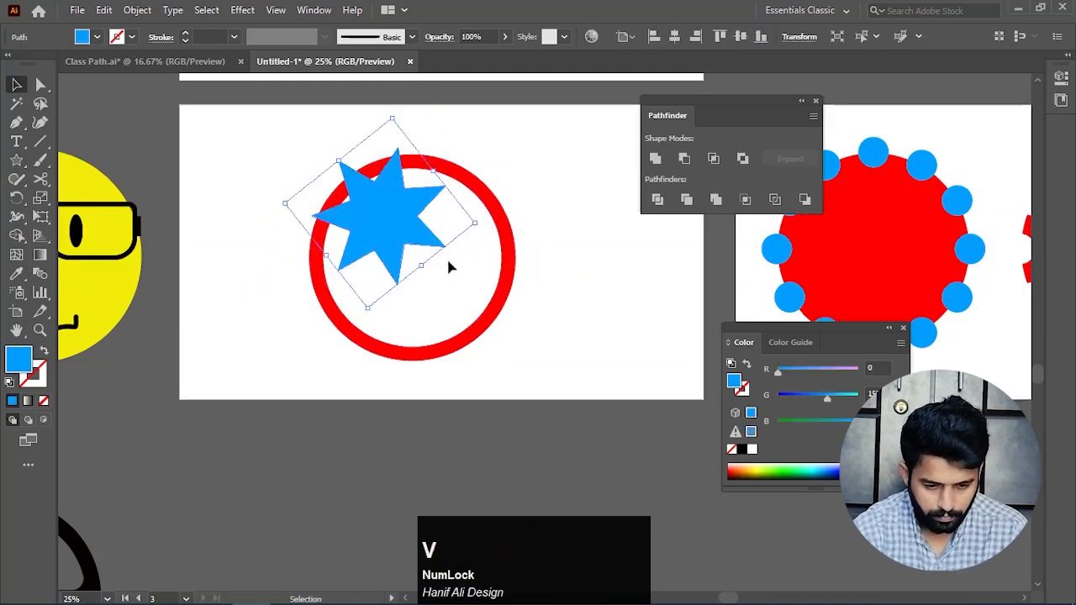
Align the star and ring on their horizontal and vertical centres, and enlarge the star until its points extend past the ring
{"action": "left_click_drag", "start_coordinate": [533, 296], "coordinate": [429, 220]}
{"action": "left_click", "coordinate": [675, 37]}
{"action": "left_click", "coordinate": [741, 37]}
{"action": "left_click", "coordinate": [595, 187]}
{"action": "left_click", "coordinate": [418, 274]}
{"action": "left_click_drag", "start_coordinate": [497, 281], "coordinate": [588, 284]}
{"action": "left_click", "coordinate": [631, 359]}
Draw a circle from the star's centre nearly reaching its tips, fill it with the smiley's yellow, and send it to the back
{"action": "key", "text": "c"}
{"action": "left_click", "coordinate": [396, 277]}
{"action": "key", "text": "Escape"}
{"action": "key", "text": "c"}
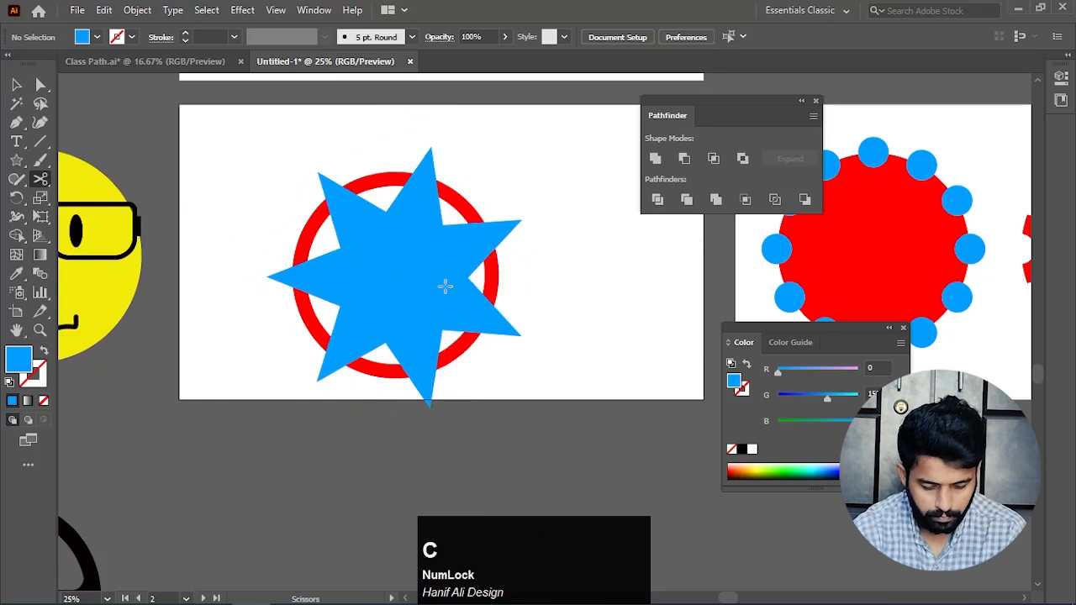
{"action": "key", "text": "l"}
{"action": "left_click_drag", "start_coordinate": [399, 278], "coordinate": [502, 403]}
{"action": "key", "text": "i"}
{"action": "left_click", "coordinate": [120, 296]}
{"action": "key", "text": "v"}
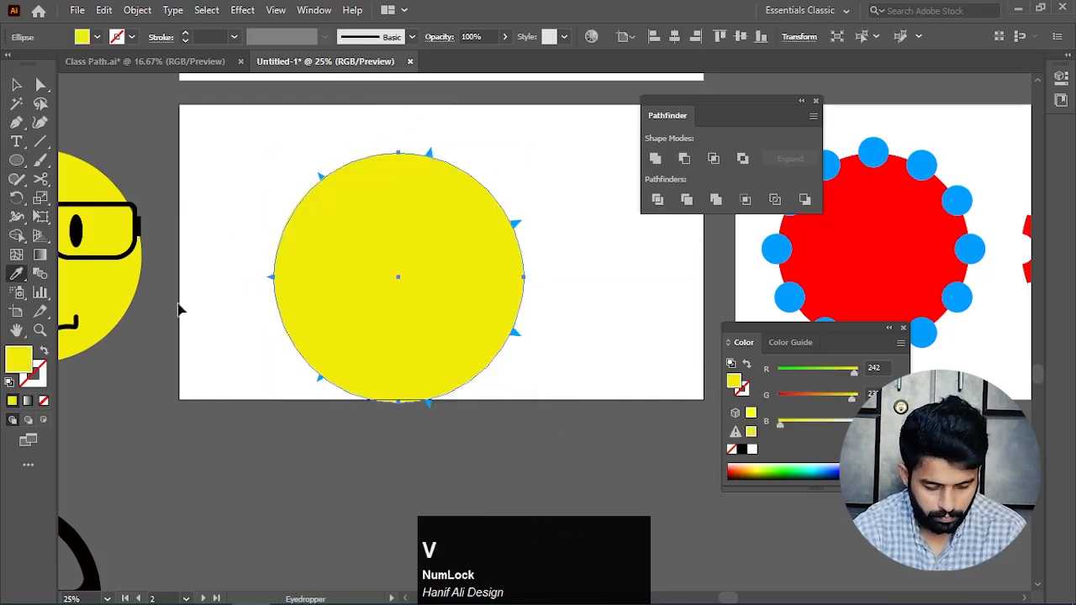
{"action": "key", "text": "ctrl+shift+["}
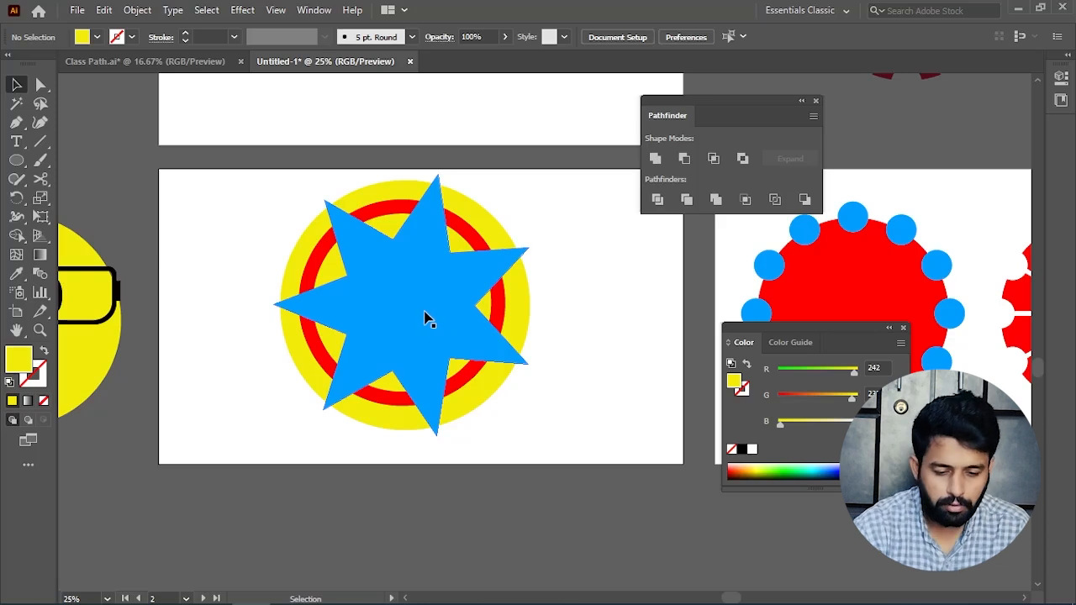
Try the Crop pathfinder on the blue star, red ring and yellow circle together, and undo it
{"action": "left_click_drag", "start_coordinate": [557, 210], "coordinate": [264, 393]}
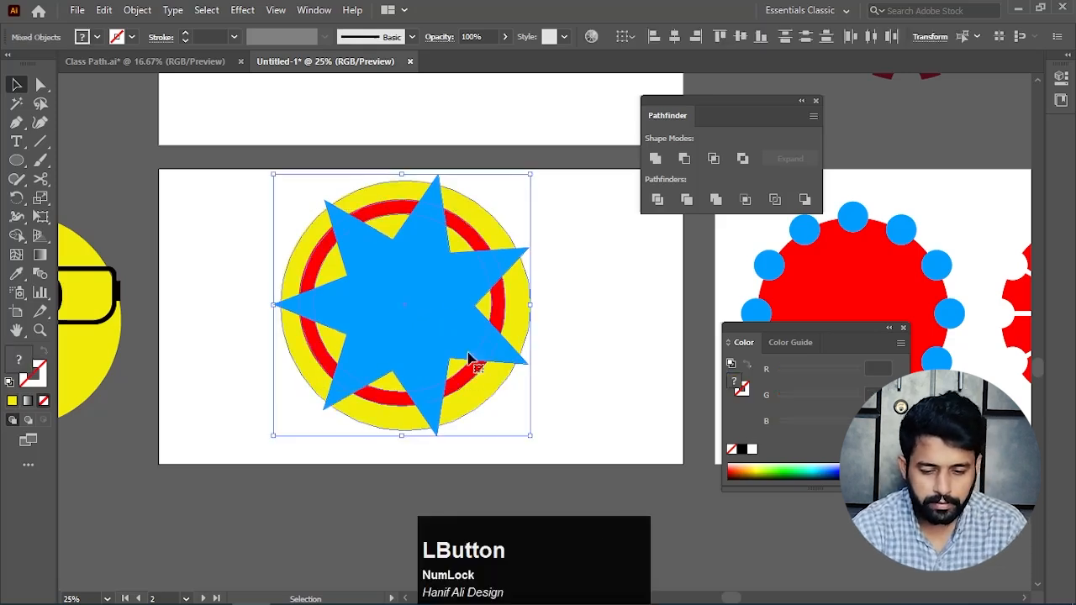
{"action": "left_click", "coordinate": [749, 201]}
{"action": "left_click", "coordinate": [619, 358]}
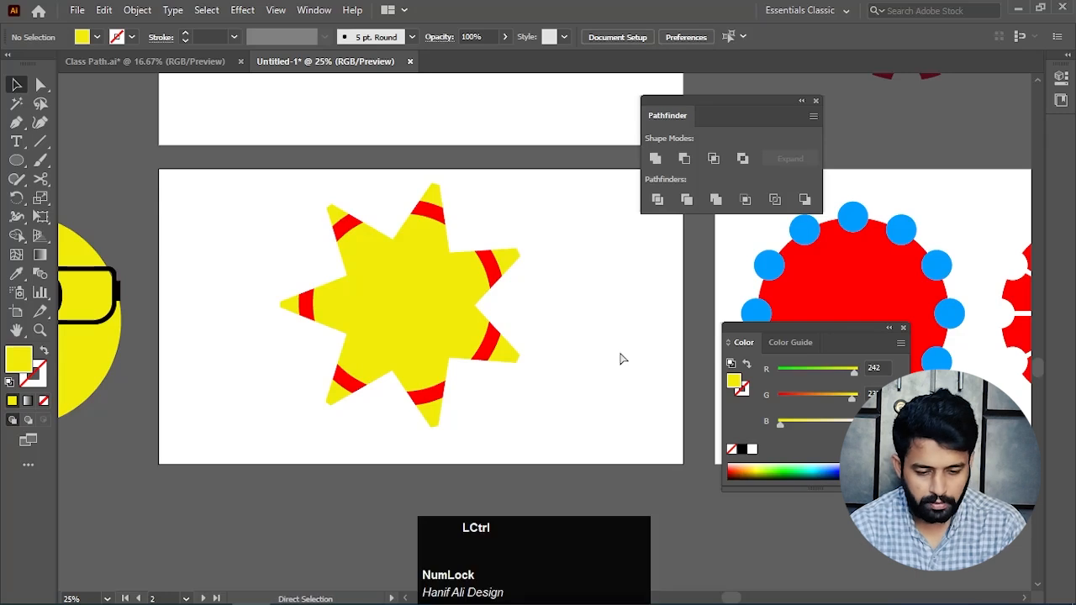
{"action": "key", "text": "ctrl+z"}
{"action": "left_click", "coordinate": [571, 355]}
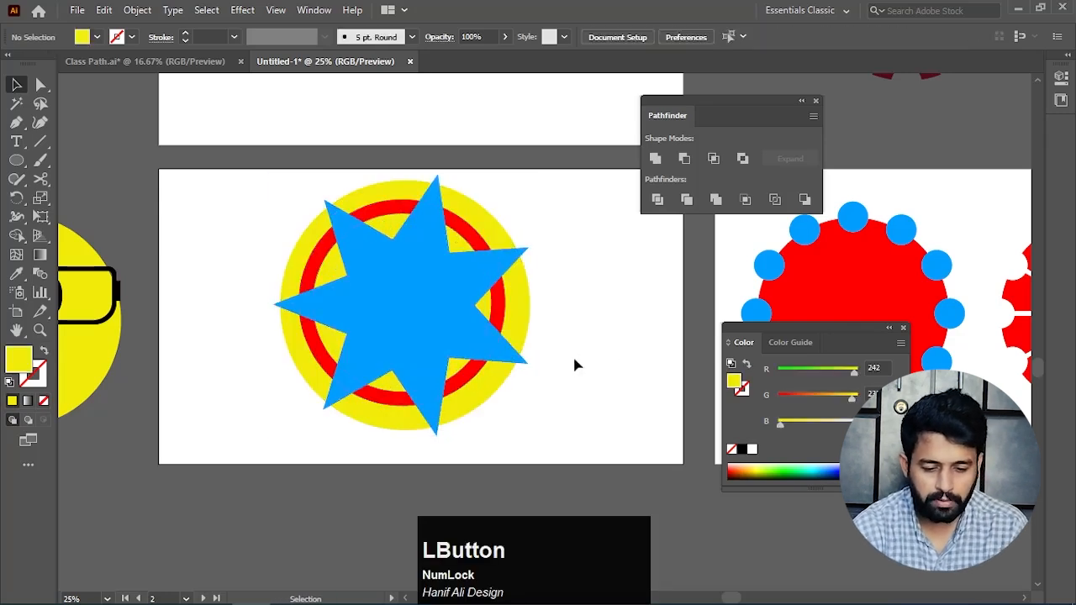
Send the blue star backward so that it lies between the red ring and the yellow circle
{"action": "left_click", "coordinate": [448, 328]}
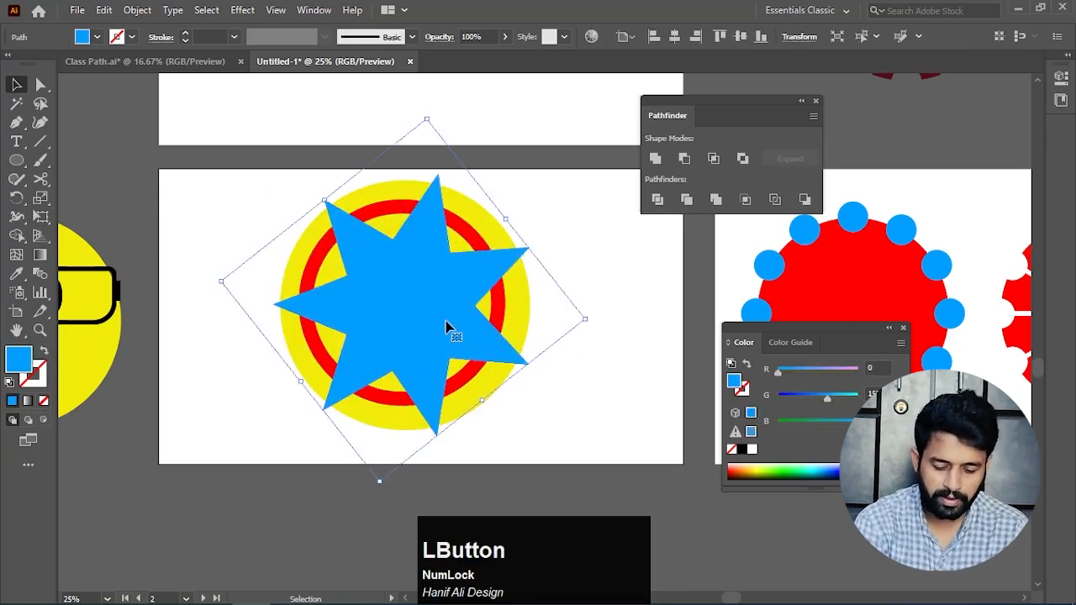
{"action": "key", "text": "ctrl+bracketleft"}
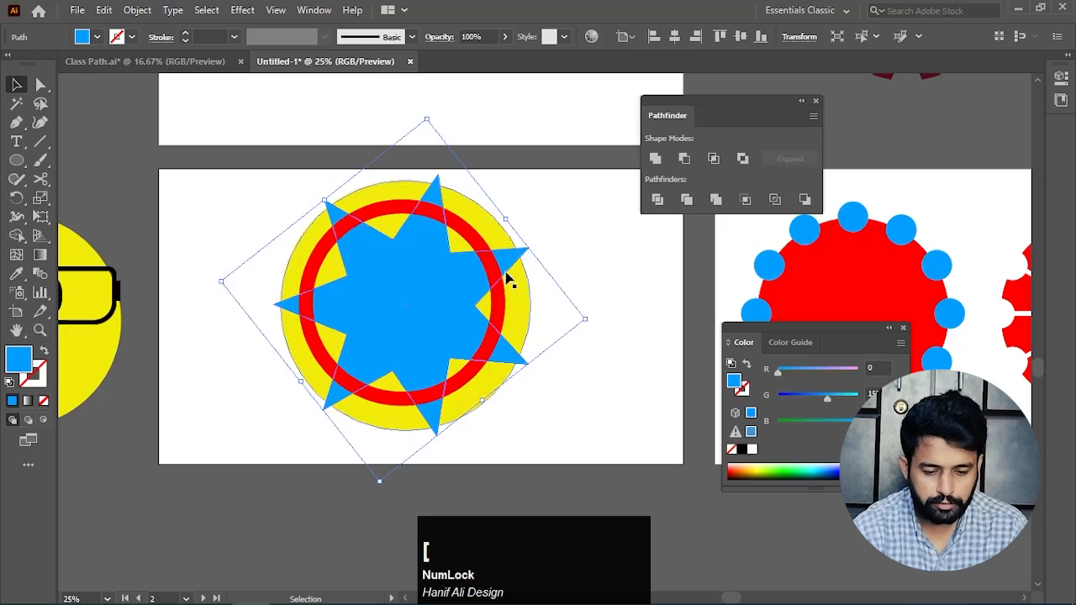
{"action": "left_click", "coordinate": [609, 267]}
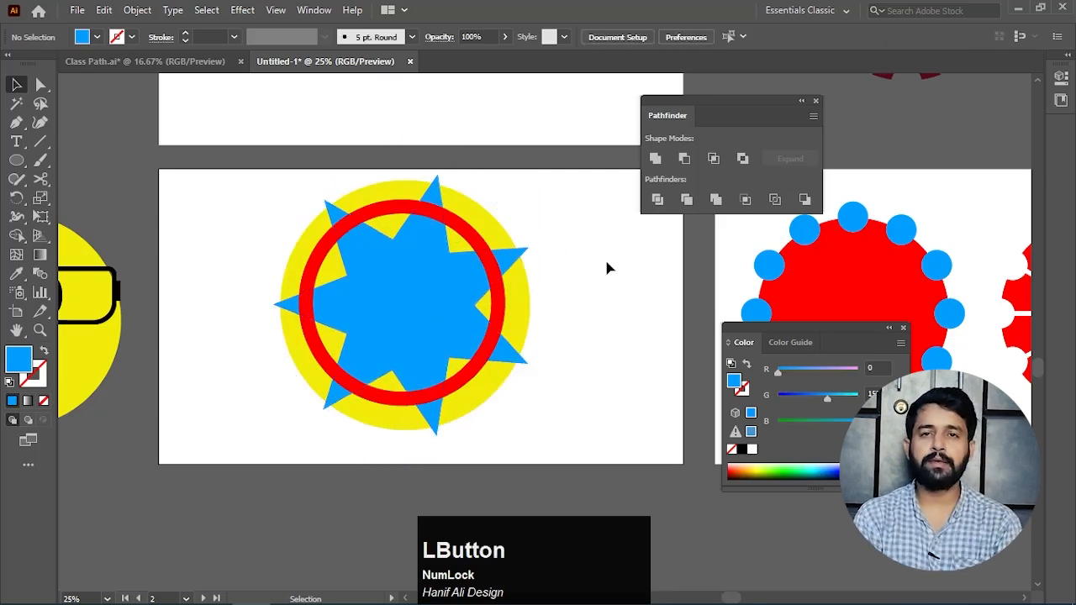
Try the Crop pathfinder on the yellow circle, blue star and red ring together, and undo it
{"action": "left_click_drag", "start_coordinate": [593, 240], "coordinate": [445, 372]}
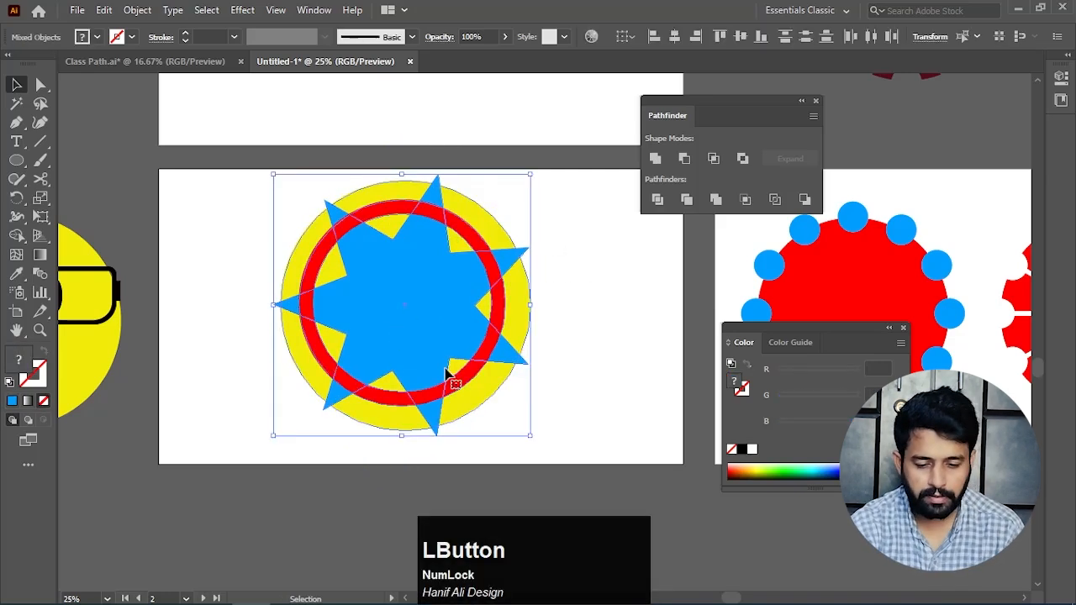
{"action": "left_click", "coordinate": [746, 200]}
{"action": "left_click", "coordinate": [597, 371]}
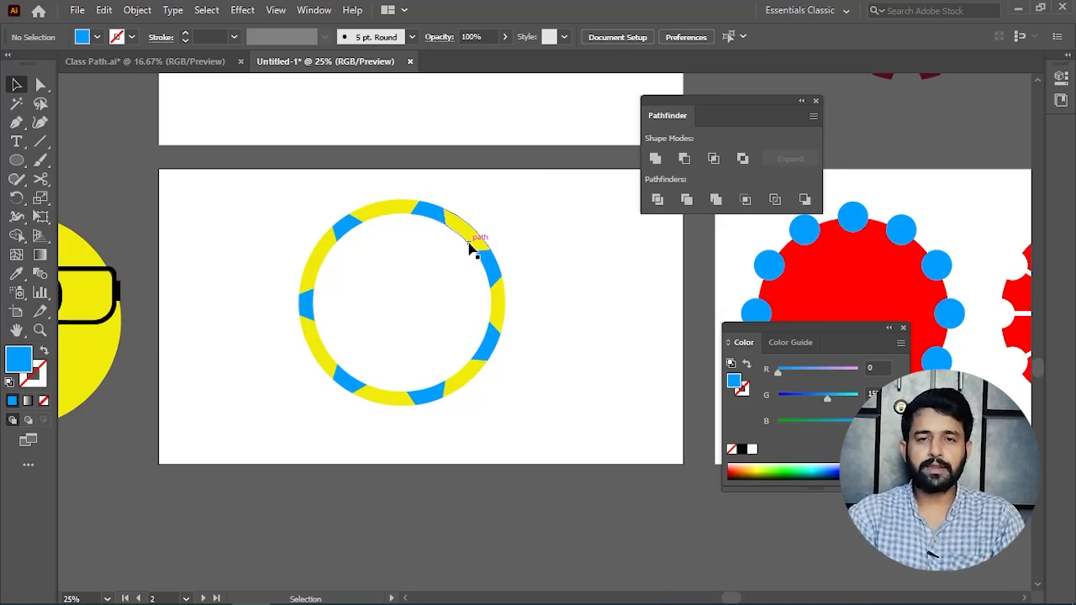
{"action": "key", "text": "ctrl+z"}
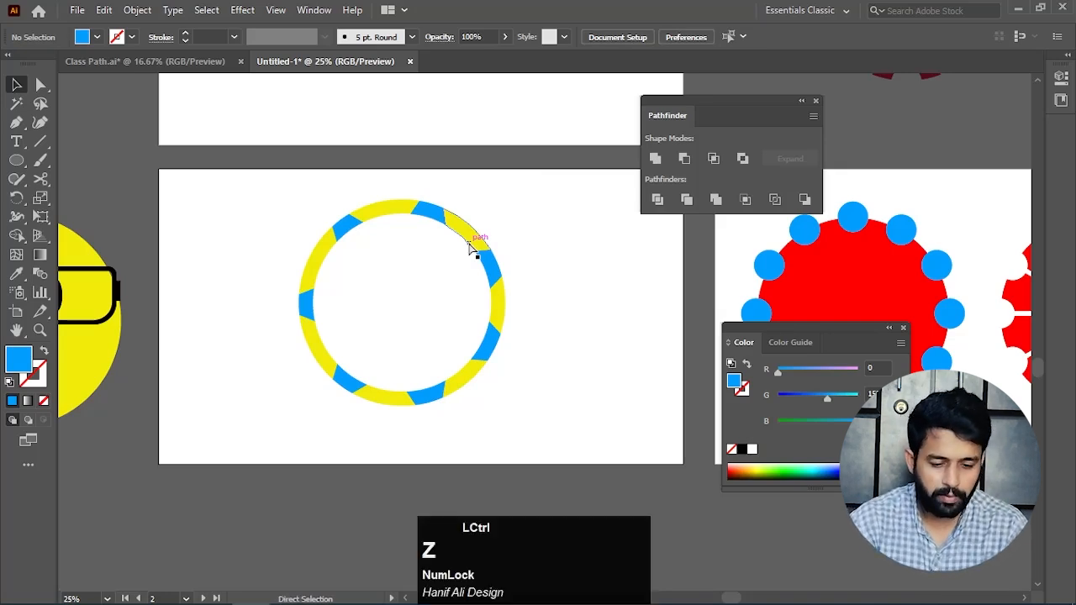
{"action": "left_click", "coordinate": [646, 247]}
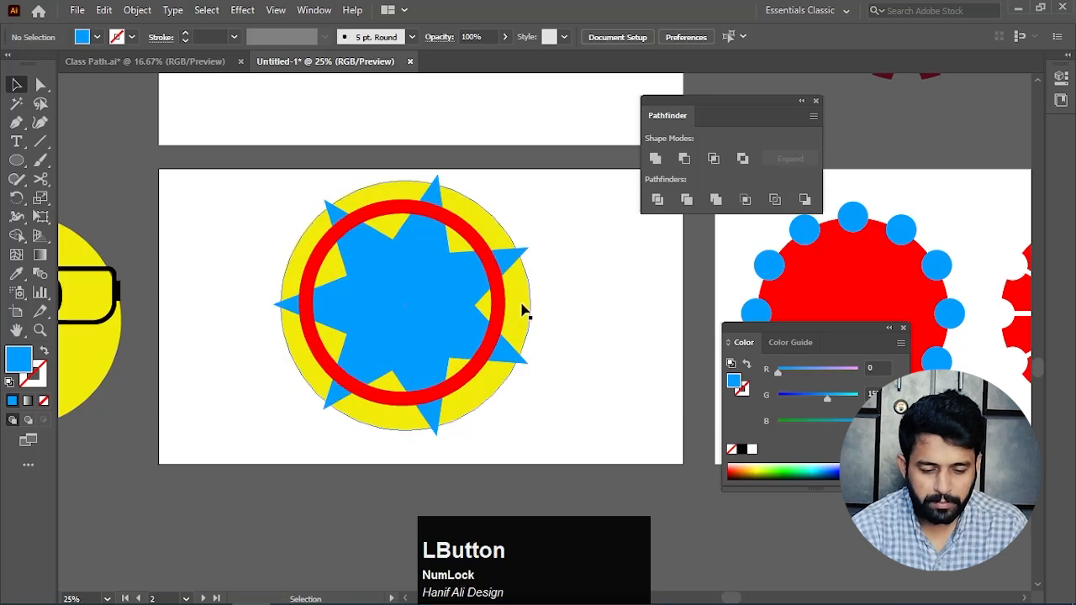
Bring the yellow circle to the front and crop the blue star and red ring with it using the Crop pathfinder
{"action": "left_click", "coordinate": [526, 309]}
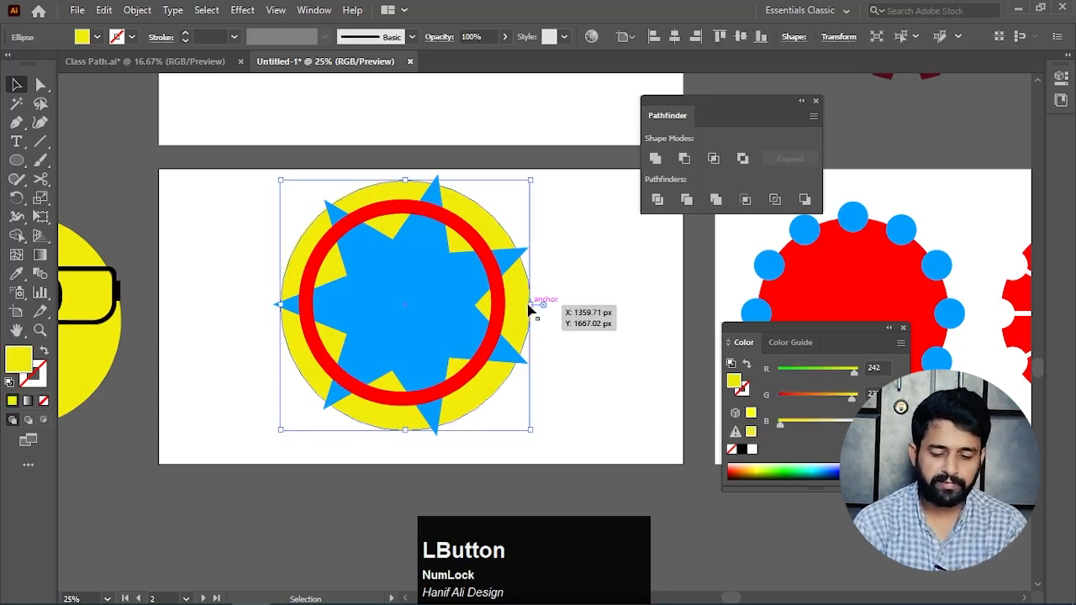
{"action": "key", "text": "ctrl+bracketright"}
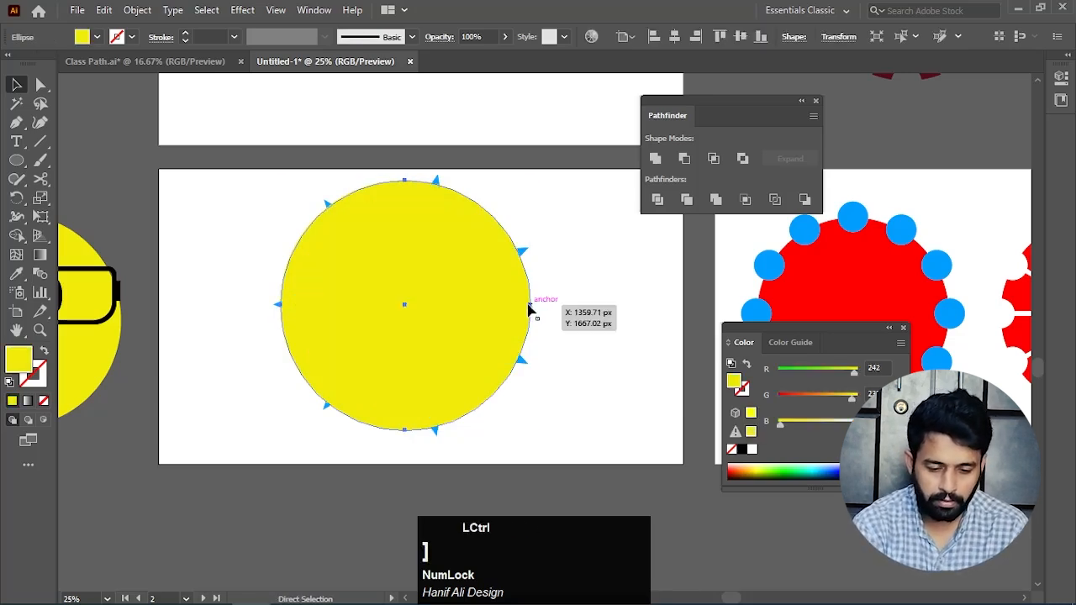
{"action": "left_click", "coordinate": [579, 220]}
{"action": "left_click_drag", "start_coordinate": [576, 199], "coordinate": [252, 424]}
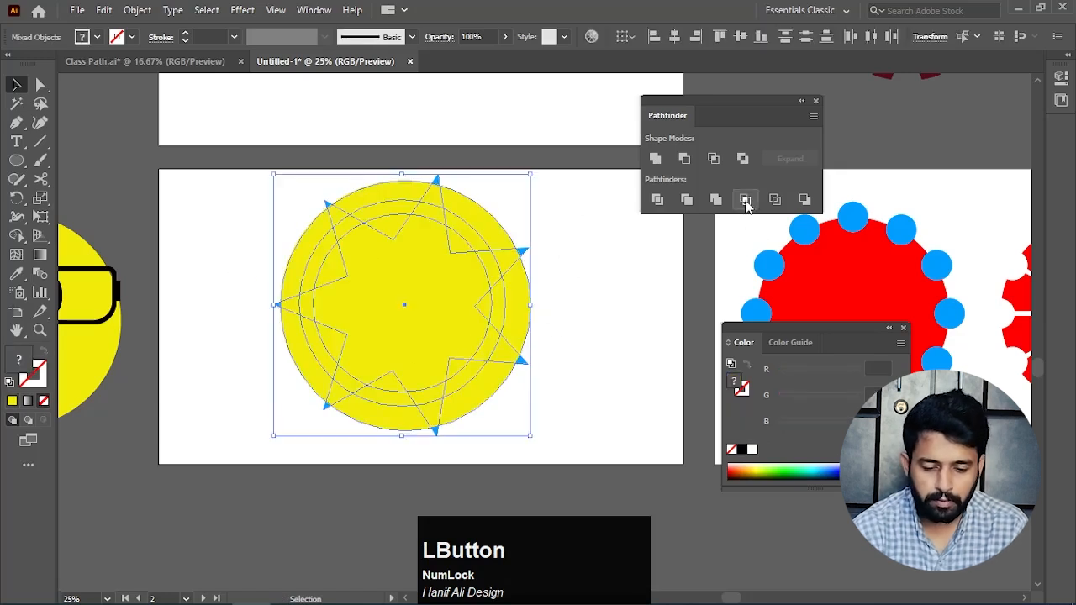
{"action": "left_click", "coordinate": [745, 201]}
{"action": "left_click", "coordinate": [631, 362]}
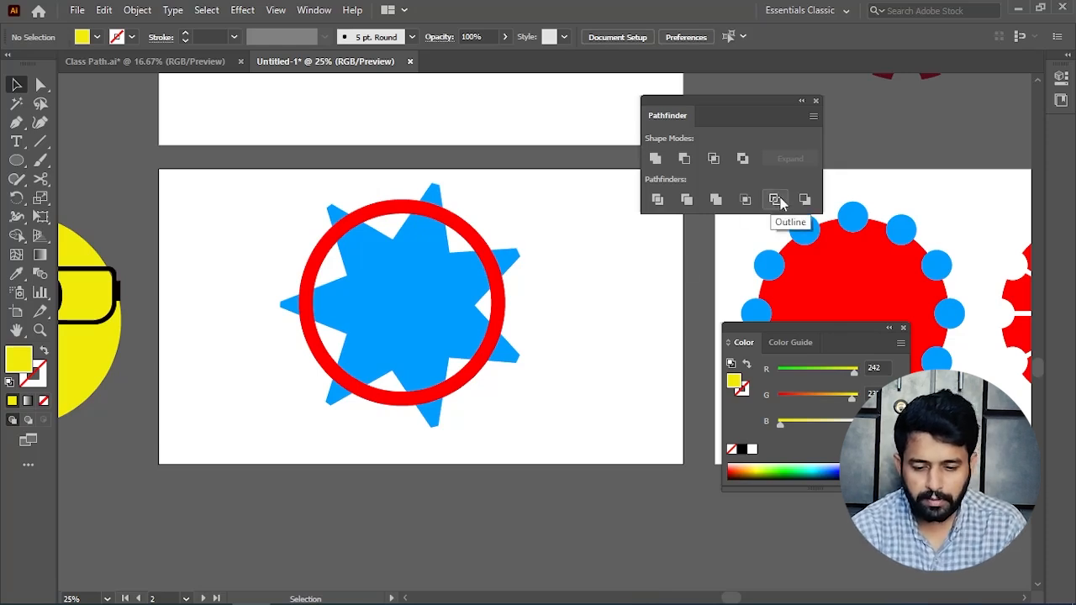
Delete the cropped star and ring artwork from the artboard
{"action": "left_click_drag", "start_coordinate": [549, 211], "coordinate": [322, 408]}
{"action": "left_click_drag", "start_coordinate": [383, 394], "coordinate": [383, 393]}
{"action": "scroll", "coordinate": [441, 300], "scroll_direction": "down", "scroll_amount": 1}
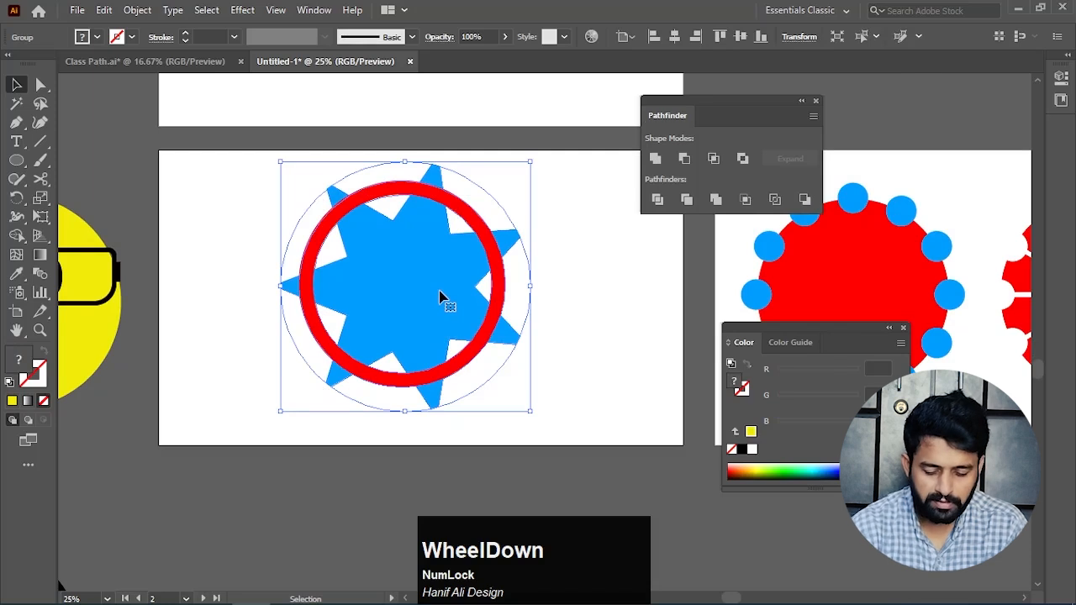
{"action": "key", "text": "Delete"}
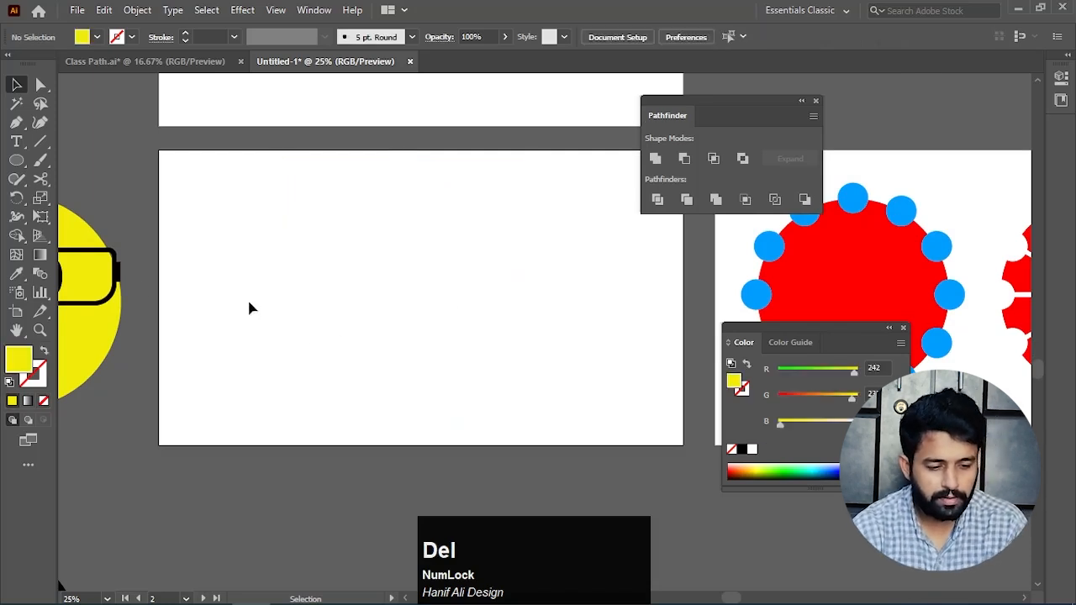
Create two overlapping yellow diamonds from a square, and fill the front one with the red of the neighbouring circle
{"action": "right_click", "coordinate": [16, 159]}
{"action": "left_click", "coordinate": [84, 157]}
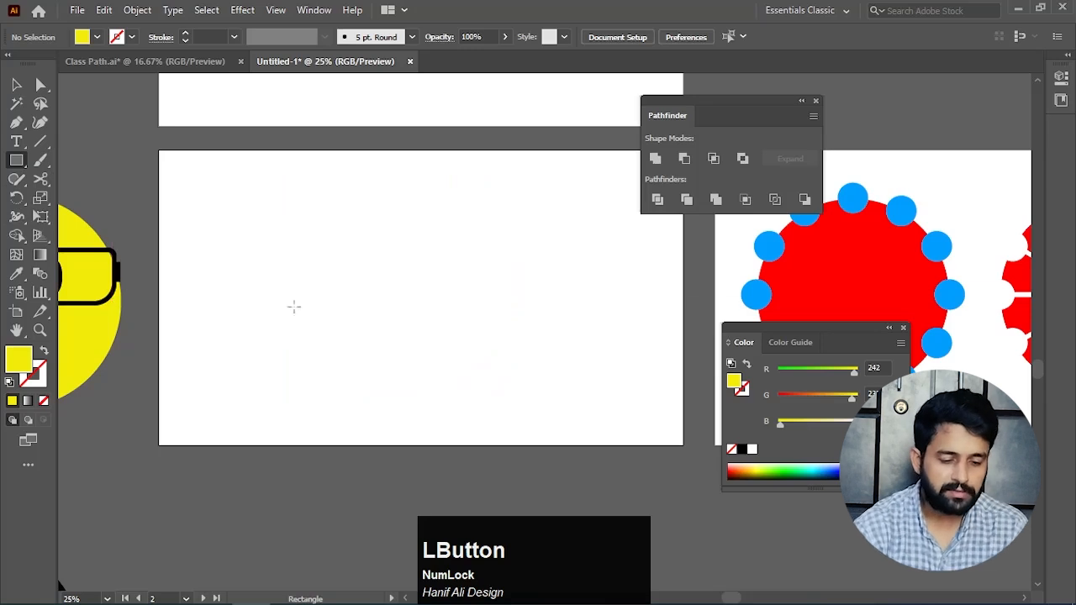
{"action": "left_click_drag", "start_coordinate": [218, 221], "coordinate": [674, 410]}
{"action": "key", "text": "v"}
{"action": "left_click", "coordinate": [358, 344]}
{"action": "key", "text": "i"}
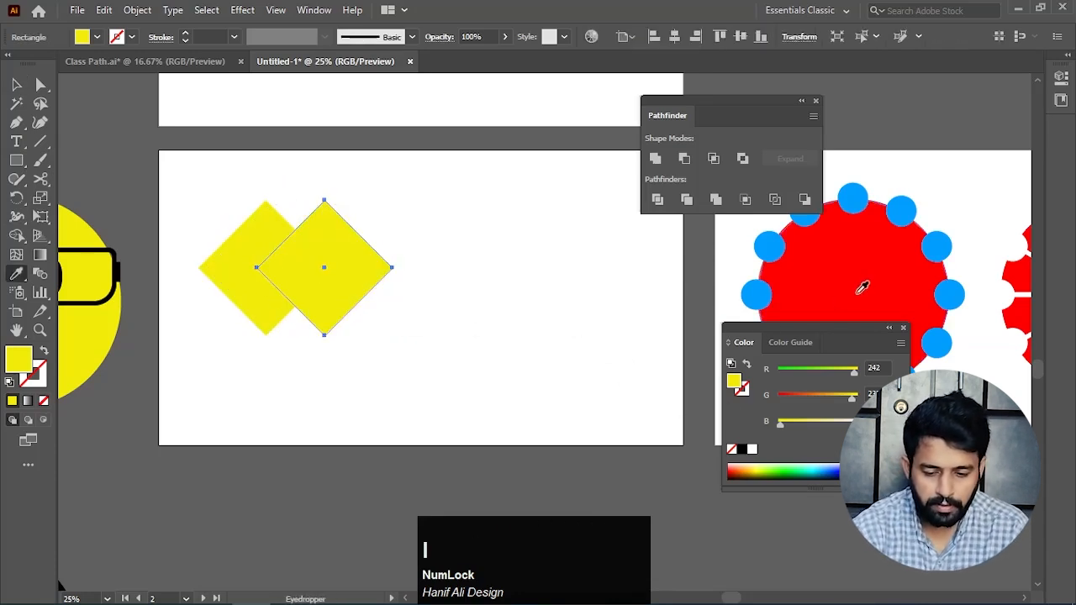
{"action": "left_click", "coordinate": [860, 286]}
Apply the Outline pathfinder to the overlapping yellow and red diamonds
{"action": "key", "text": "v"}
{"action": "left_click", "coordinate": [464, 232]}
{"action": "left_click_drag", "start_coordinate": [464, 232], "coordinate": [193, 337]}
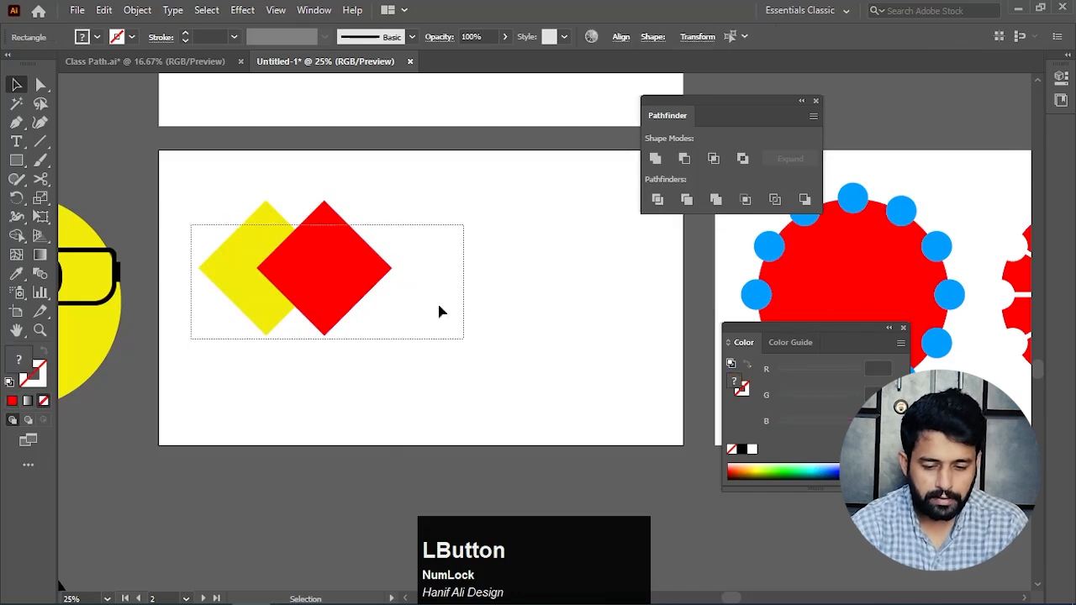
{"action": "left_click", "coordinate": [774, 199]}
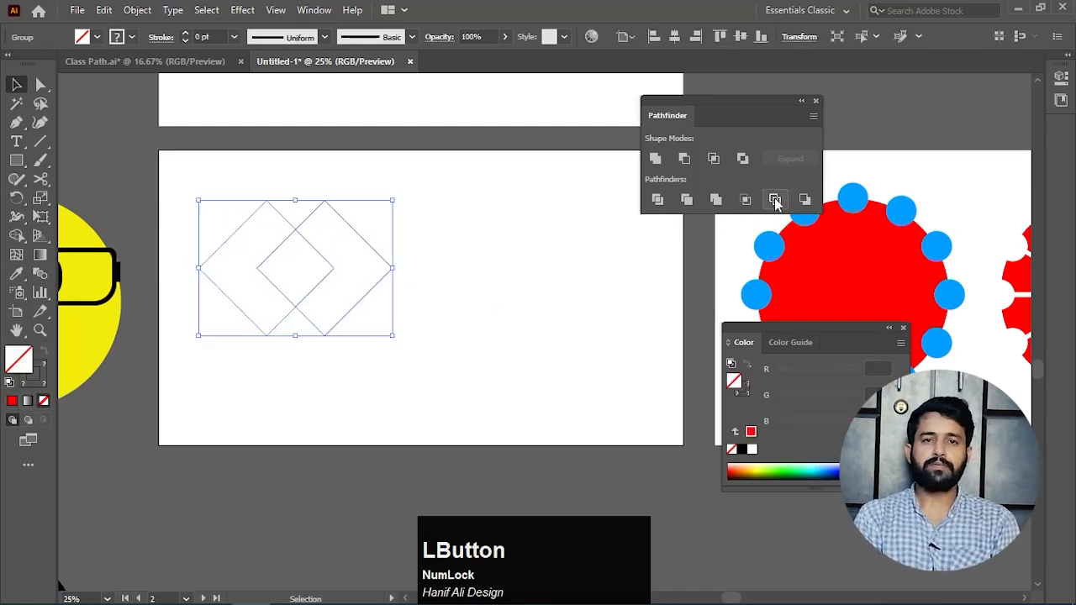
{"action": "left_click", "coordinate": [442, 392]}
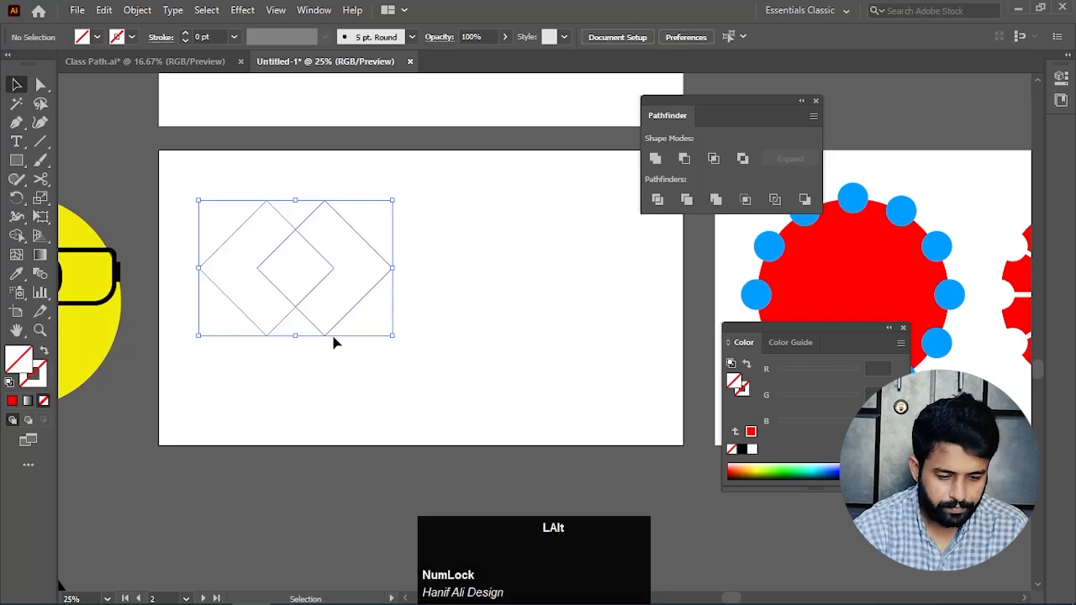
Set the stroke weight of the outlined diamonds to 17 pt
{"action": "scroll", "coordinate": [386, 371], "scroll_direction": "up", "scroll_amount": 1}
{"action": "left_click_drag", "start_coordinate": [386, 371], "coordinate": [228, 214]}
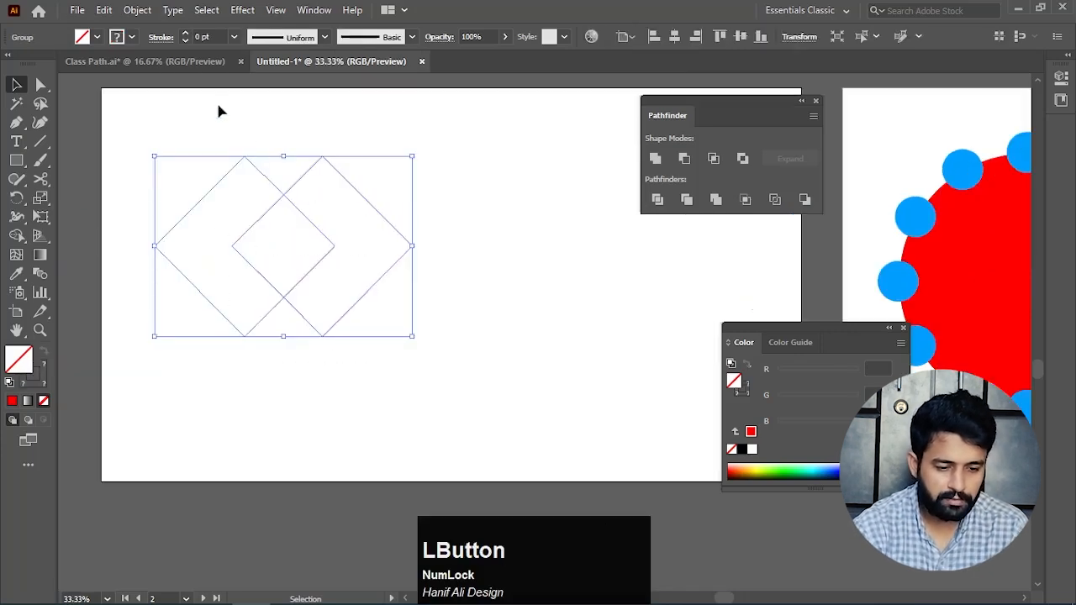
{"action": "scroll", "coordinate": [216, 37], "scroll_direction": "up", "scroll_amount": 17}
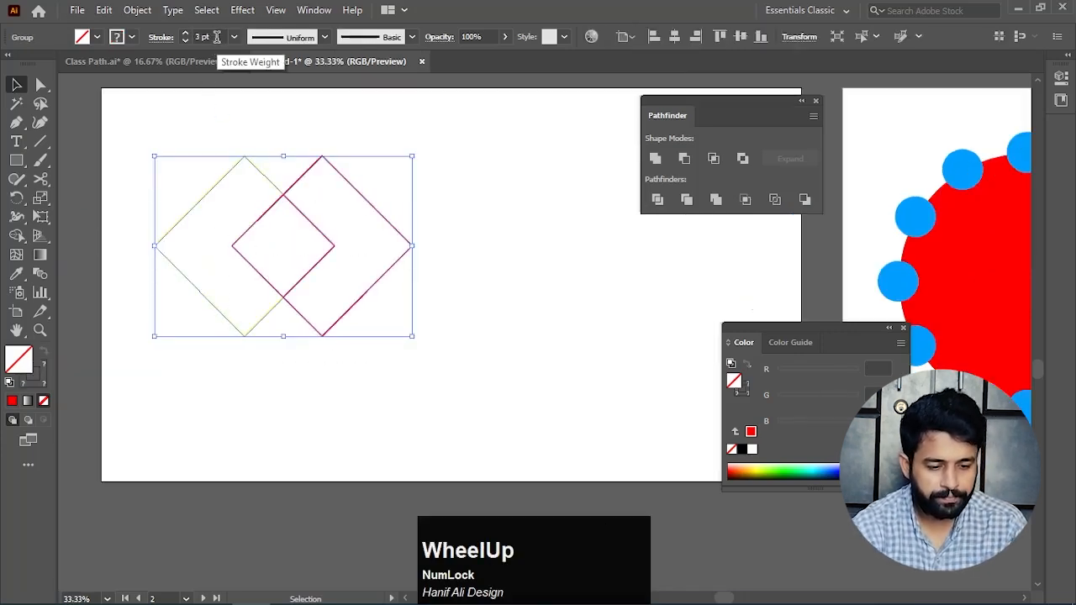
{"action": "left_click", "coordinate": [407, 207]}
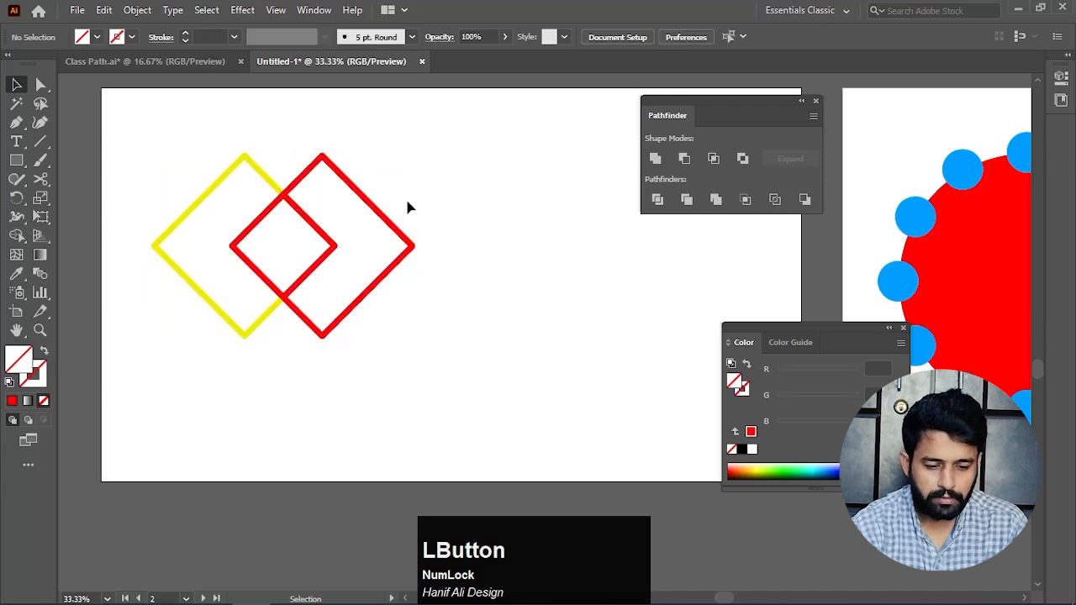
Ungroup the outlined diamonds and move their red and yellow line segments apart
{"action": "left_click", "coordinate": [389, 232]}
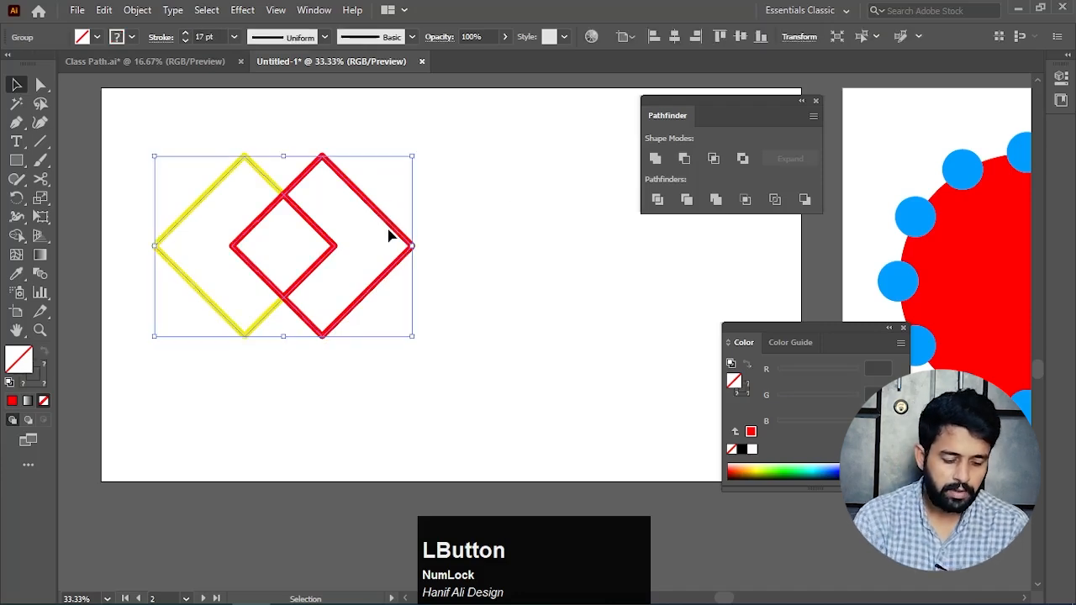
{"action": "key", "text": "ctrl"}
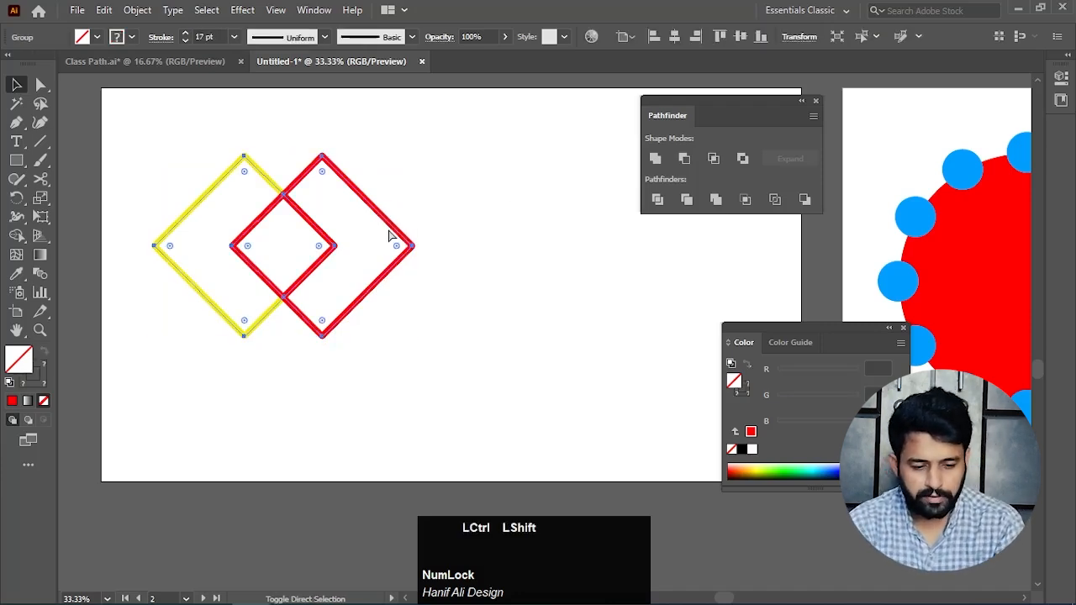
{"action": "key", "text": "ctrl+shift+g"}
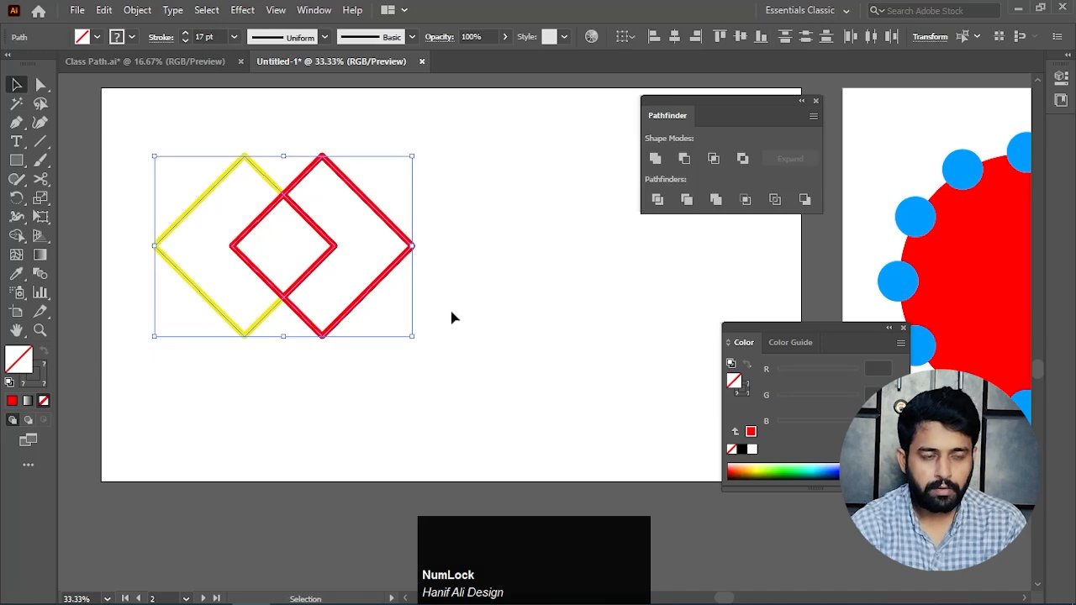
{"action": "left_click", "coordinate": [396, 314]}
{"action": "left_click_drag", "start_coordinate": [372, 291], "coordinate": [452, 289]}
{"action": "left_click", "coordinate": [307, 286]}
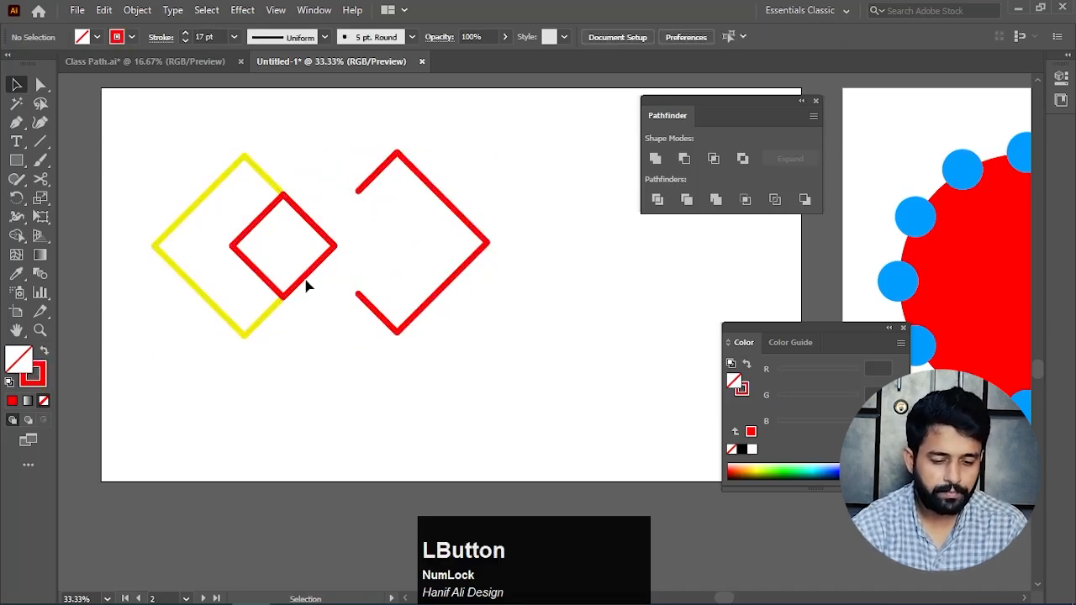
{"action": "left_click_drag", "start_coordinate": [303, 284], "coordinate": [354, 283]}
{"action": "left_click_drag", "start_coordinate": [260, 278], "coordinate": [233, 283]}
{"action": "left_click_drag", "start_coordinate": [245, 331], "coordinate": [272, 355]}
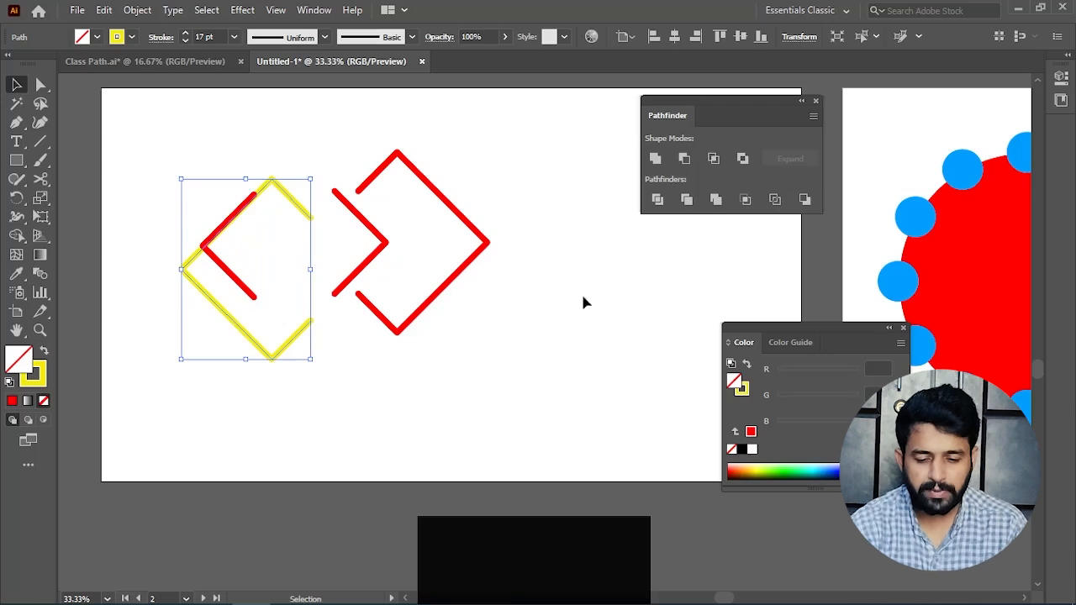
Delete all the separated red and yellow line segments
{"action": "scroll", "coordinate": [614, 225], "scroll_direction": "down", "scroll_amount": 3}
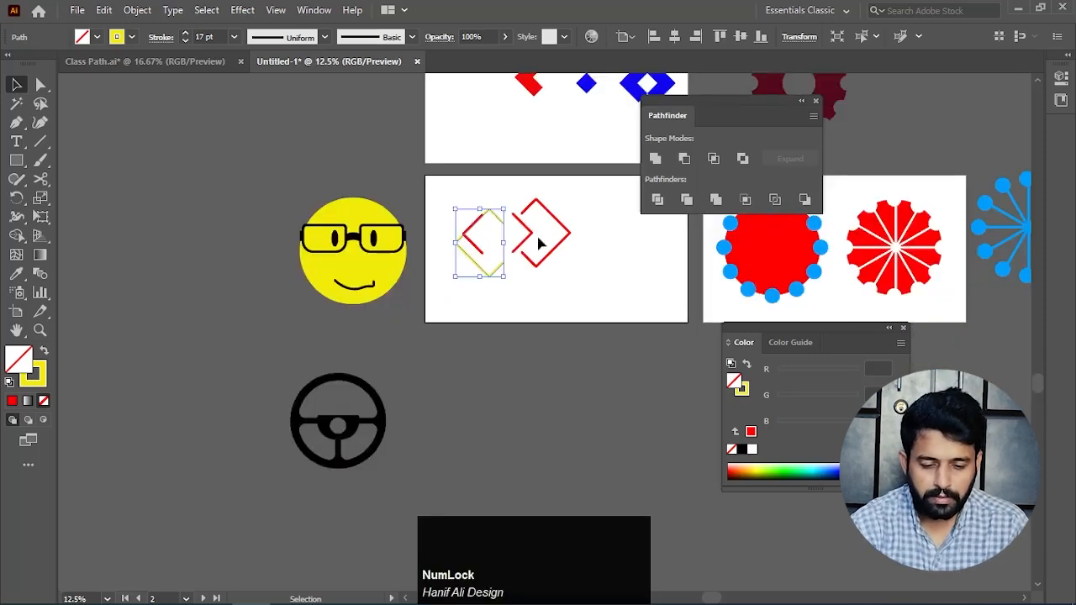
{"action": "left_click_drag", "start_coordinate": [568, 247], "coordinate": [452, 286]}
{"action": "key", "text": "Delete"}
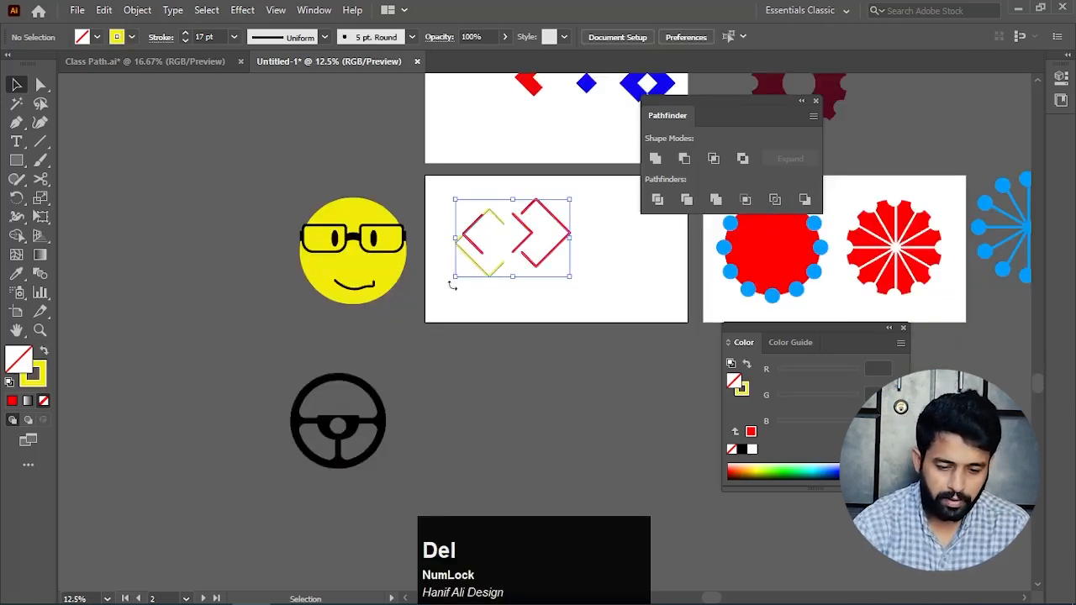
Draw a square on the emptied artboard and fill it with the smiley's yellow, without a stroke
{"action": "key", "text": "space"}
{"action": "scroll", "coordinate": [506, 251], "scroll_direction": "up", "scroll_amount": 2}
{"action": "scroll", "coordinate": [506, 251], "scroll_direction": "up", "scroll_amount": 2}
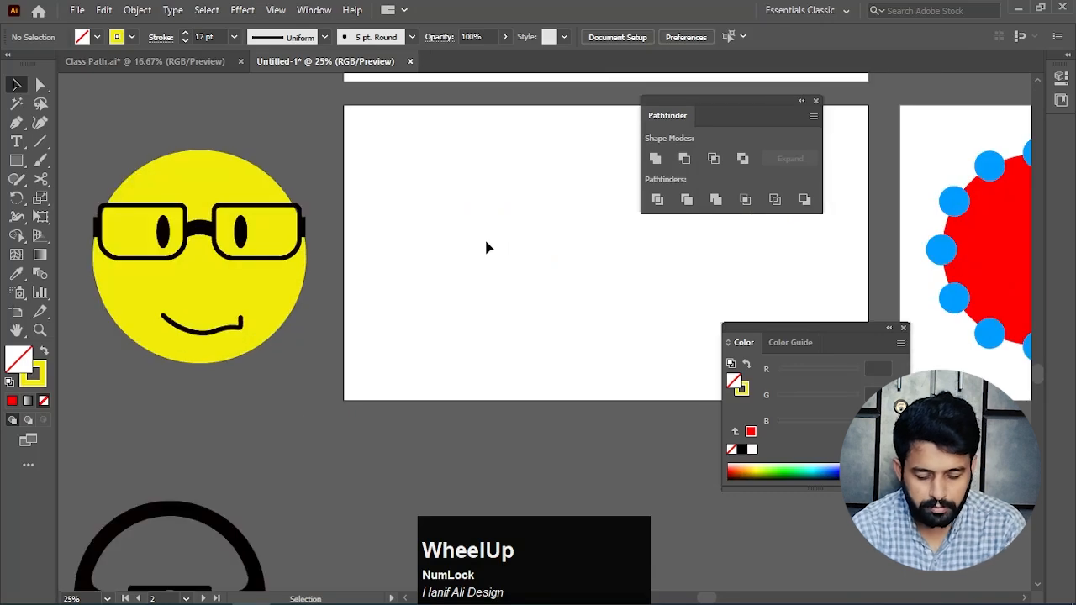
{"action": "key", "text": "m"}
{"action": "left_click_drag", "start_coordinate": [401, 181], "coordinate": [536, 286]}
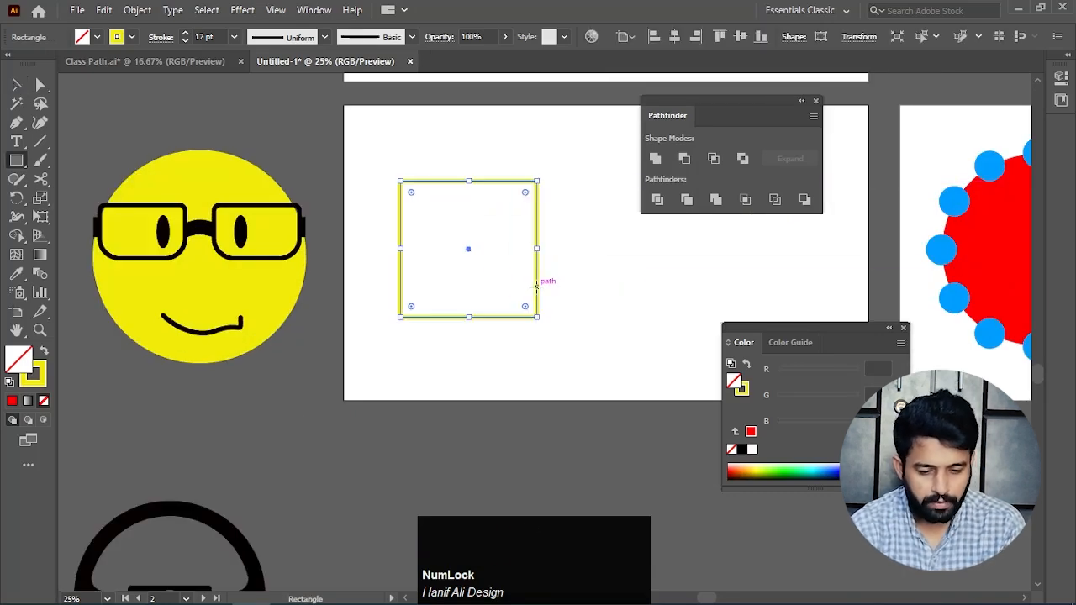
{"action": "key", "text": "i"}
{"action": "left_click", "coordinate": [291, 291]}
{"action": "key", "text": "v"}
{"action": "key", "text": "space"}
{"action": "left_click_drag", "start_coordinate": [480, 348], "coordinate": [382, 352]}
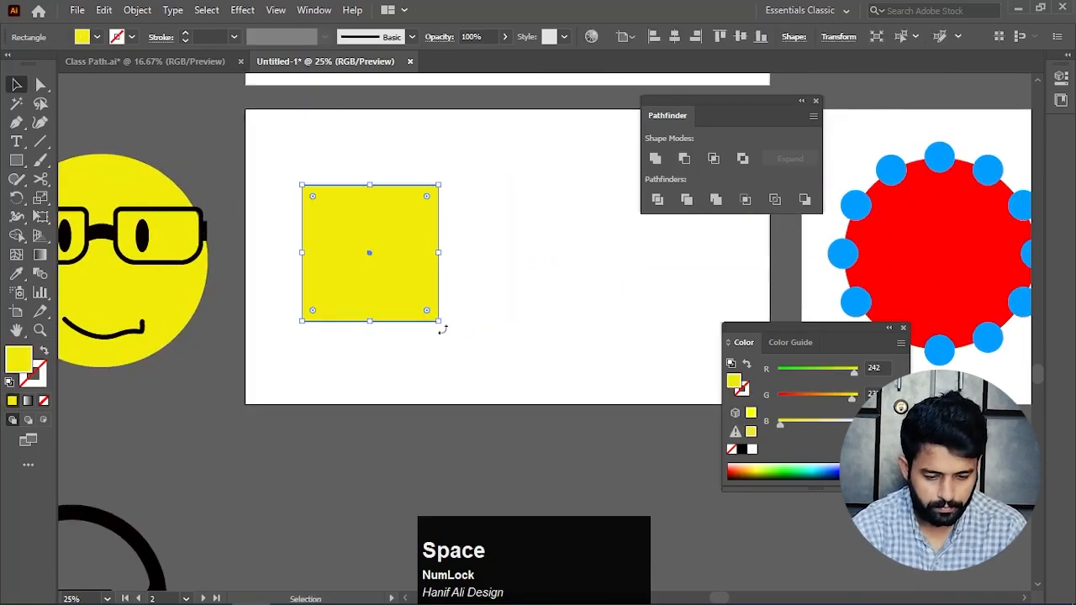
Rotate the yellow square into a diamond and add an overlapping copy beside it in the neighbouring circle's red
{"action": "left_click_drag", "start_coordinate": [439, 324], "coordinate": [495, 389]}
{"action": "left_click_drag", "start_coordinate": [395, 293], "coordinate": [506, 335]}
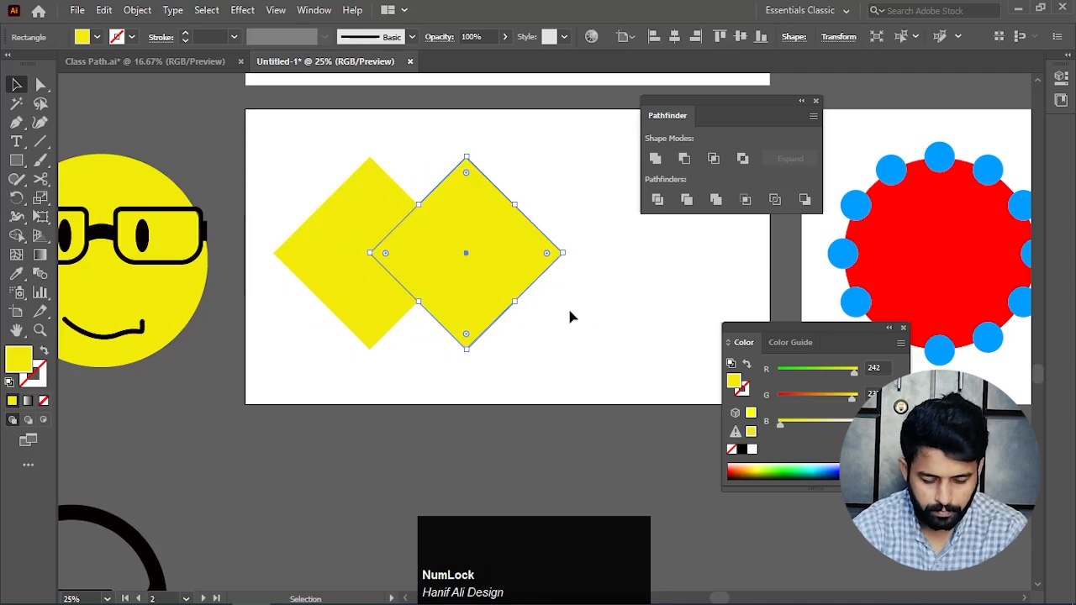
{"action": "key", "text": "i"}
{"action": "left_click", "coordinate": [880, 275]}
{"action": "key", "text": "v"}
Scale down the overlapping yellow and red diamonds and place a duplicate of the pair beside the original
{"action": "left_click_drag", "start_coordinate": [552, 190], "coordinate": [312, 320]}
{"action": "left_click_drag", "start_coordinate": [562, 253], "coordinate": [401, 264]}
{"action": "left_click_drag", "start_coordinate": [439, 320], "coordinate": [523, 283]}
{"action": "left_click", "coordinate": [501, 343]}
{"action": "scroll", "coordinate": [502, 343], "scroll_direction": "up", "scroll_amount": 4}
{"action": "left_click_drag", "start_coordinate": [417, 406], "coordinate": [437, 402]}
Apply Minus Front to the left pair of diamonds to cut the red diamond out of the yellow one
{"action": "scroll", "coordinate": [439, 399], "scroll_direction": "down", "scroll_amount": 1}
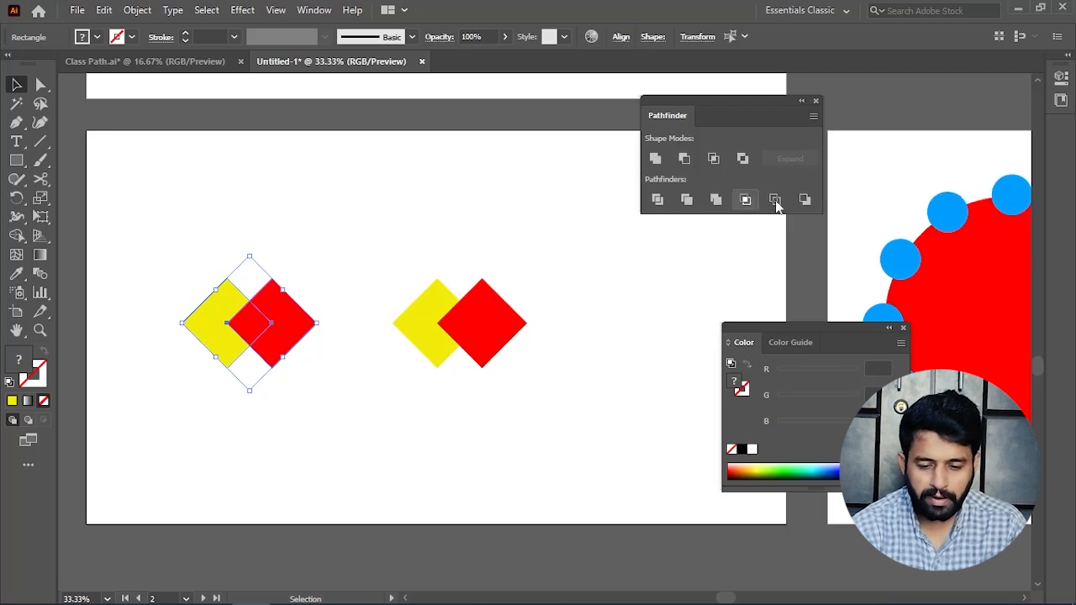
{"action": "left_click_drag", "start_coordinate": [334, 222], "coordinate": [190, 412]}
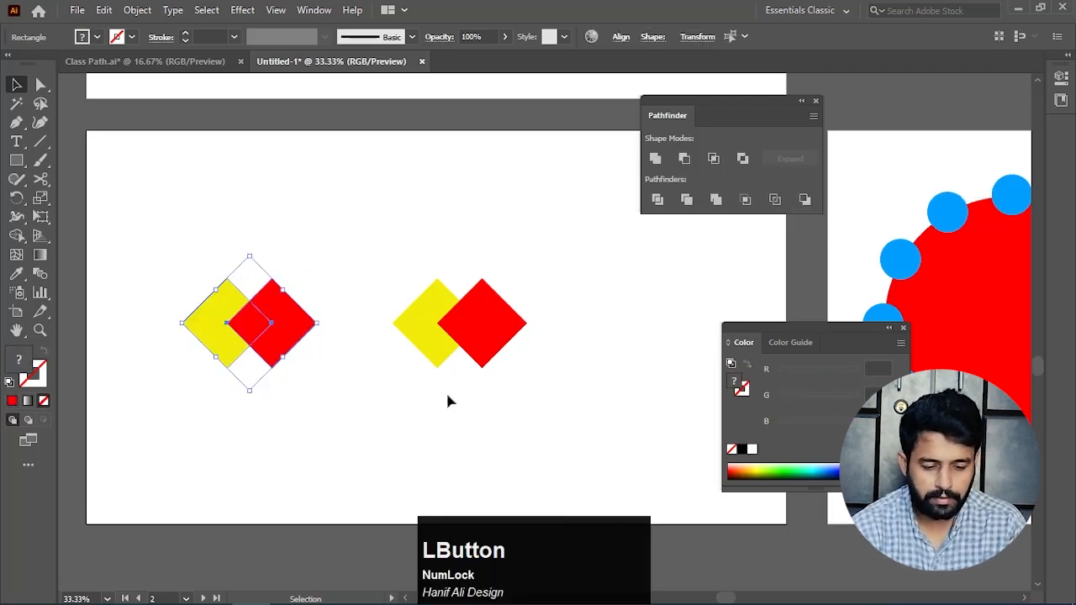
{"action": "left_click", "coordinate": [685, 159]}
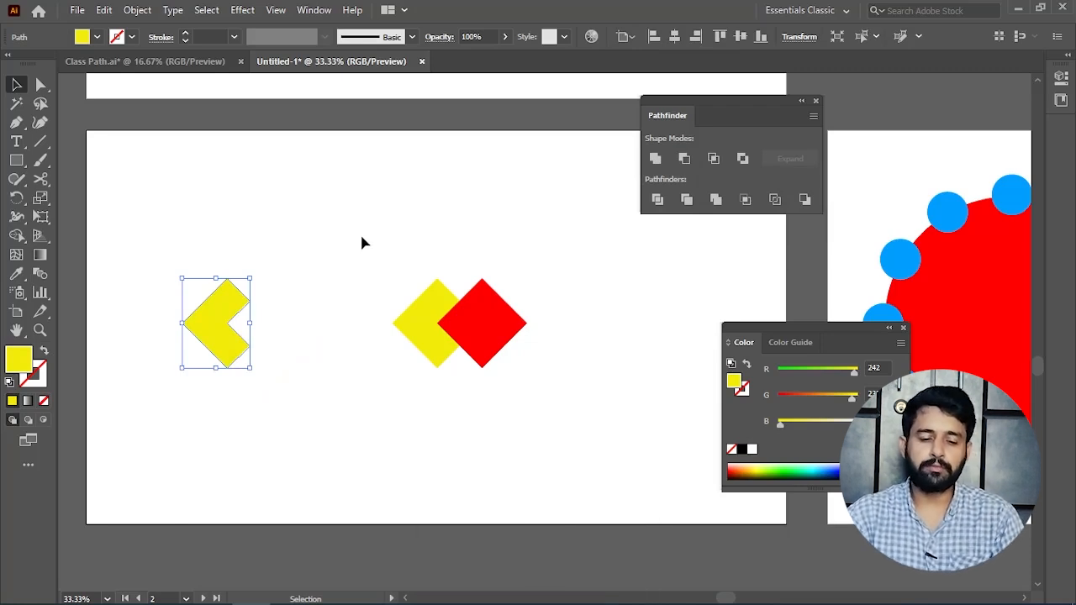
Apply the Minus Back pathfinder to the right pair of yellow and red diamonds
{"action": "left_click_drag", "start_coordinate": [396, 215], "coordinate": [466, 337]}
{"action": "left_click_drag", "start_coordinate": [523, 406], "coordinate": [554, 426]}
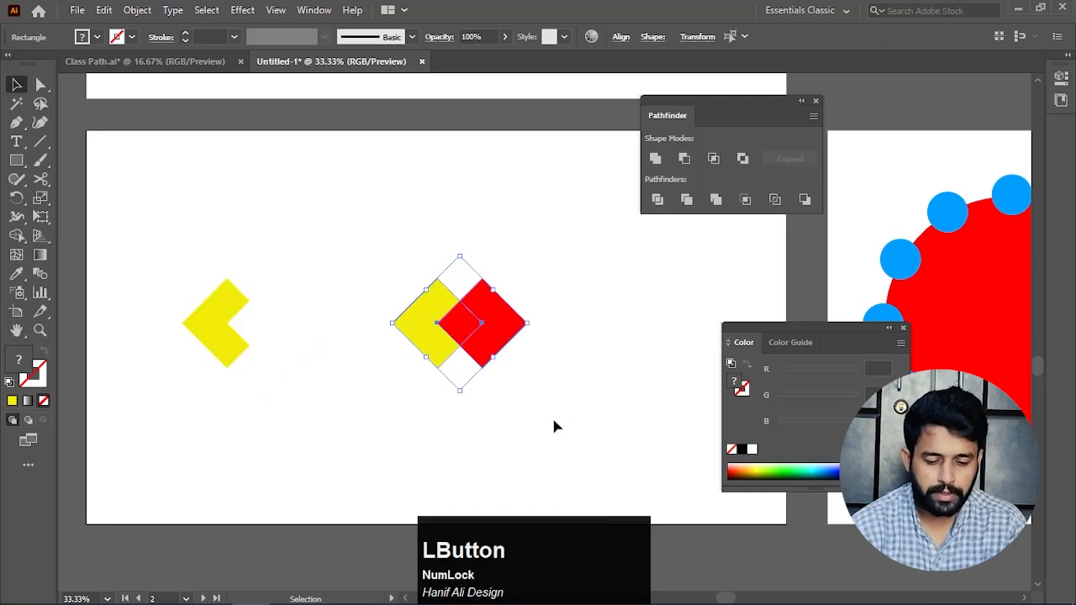
{"action": "left_click", "coordinate": [804, 200]}
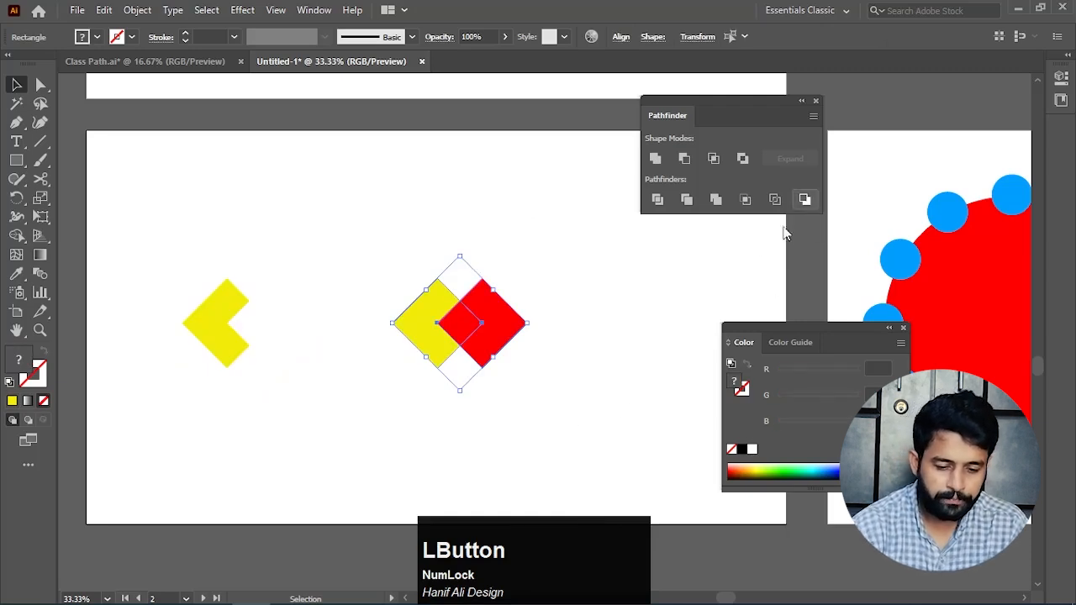